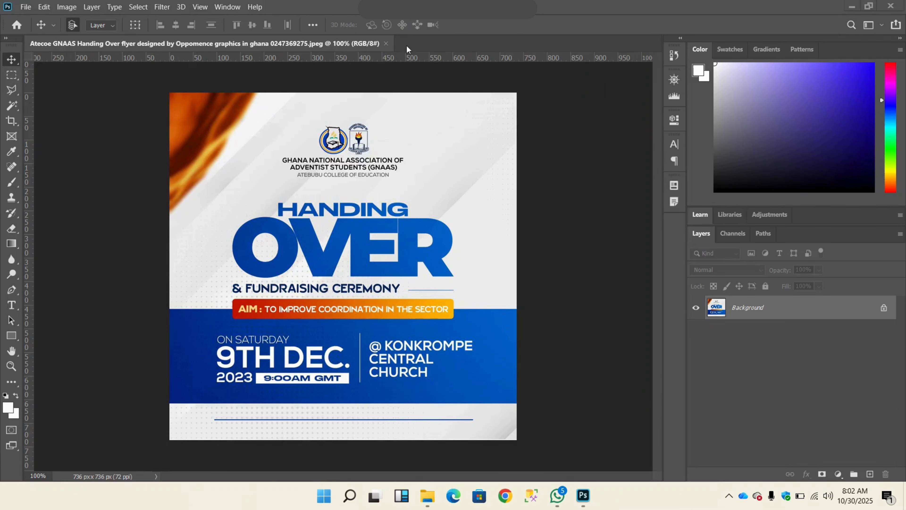
# Step: Close the flyer image and start setting up a new document measured in inches
pyautogui.click(386, 44)
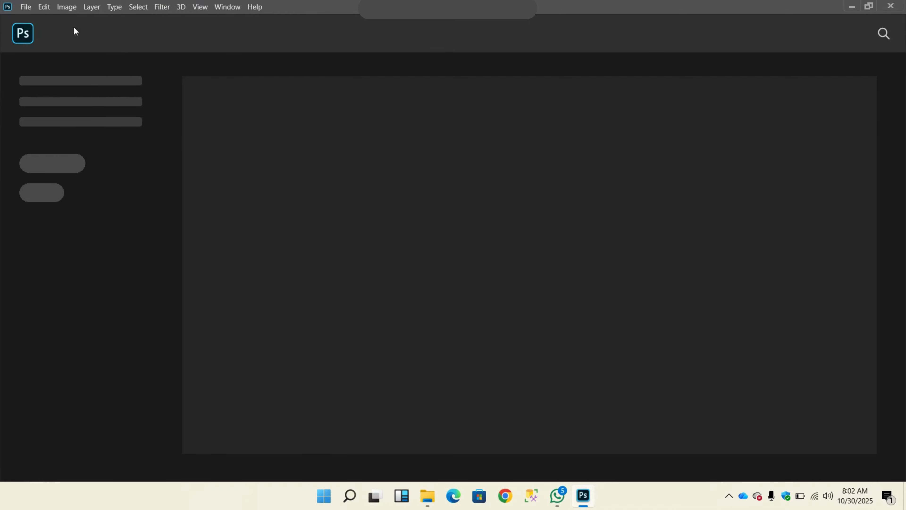
pyautogui.click(30, 10)
pyautogui.click(34, 20)
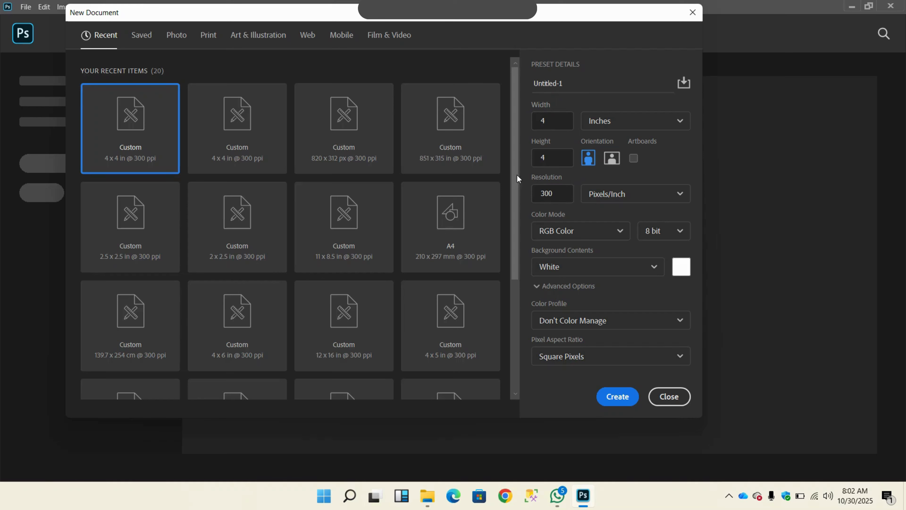
pyautogui.click(612, 123)
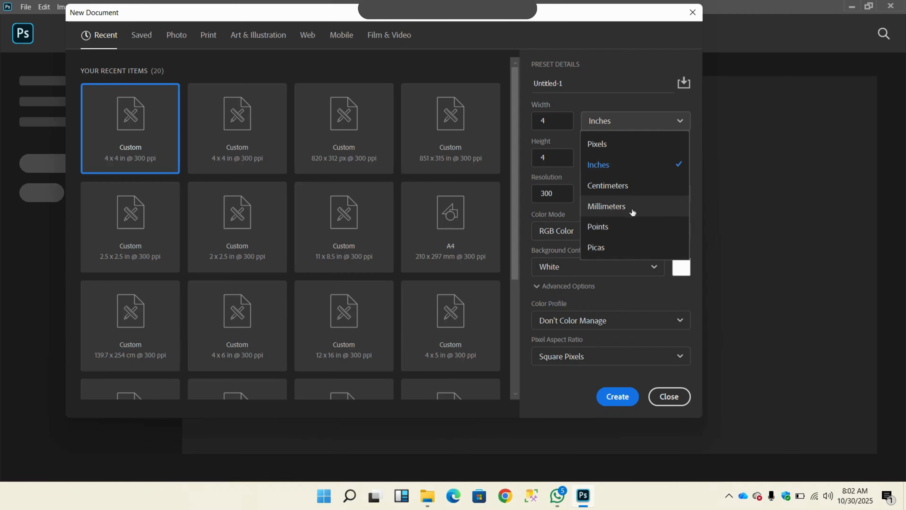
pyautogui.click(603, 170)
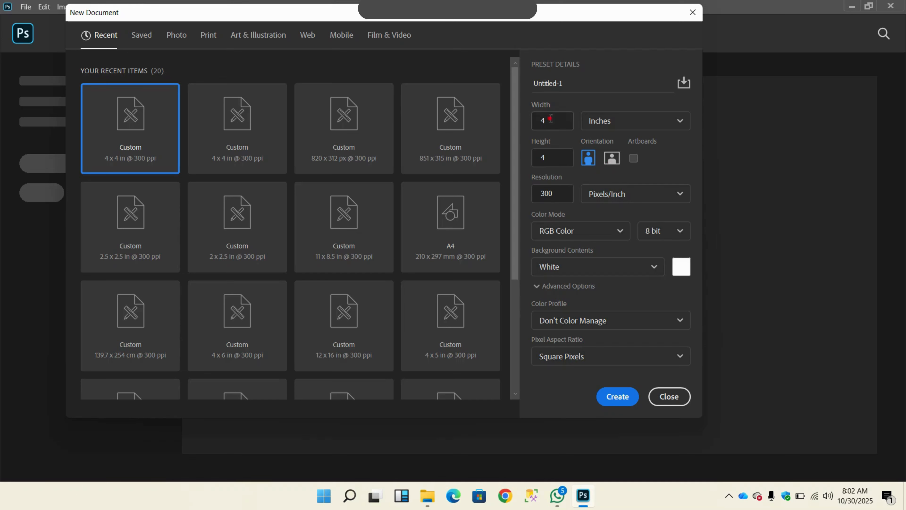
# Step: Try a document width of 6 inches and switch the orientation between landscape and portrait
pyautogui.moveTo(552, 120); pyautogui.dragTo(525, 119)
pyautogui.moveTo(552, 158); pyautogui.dragTo(535, 157)
pyautogui.click(611, 140)
pyautogui.doubleClick(552, 124)
pyautogui.write('6')
pyautogui.click(556, 158)
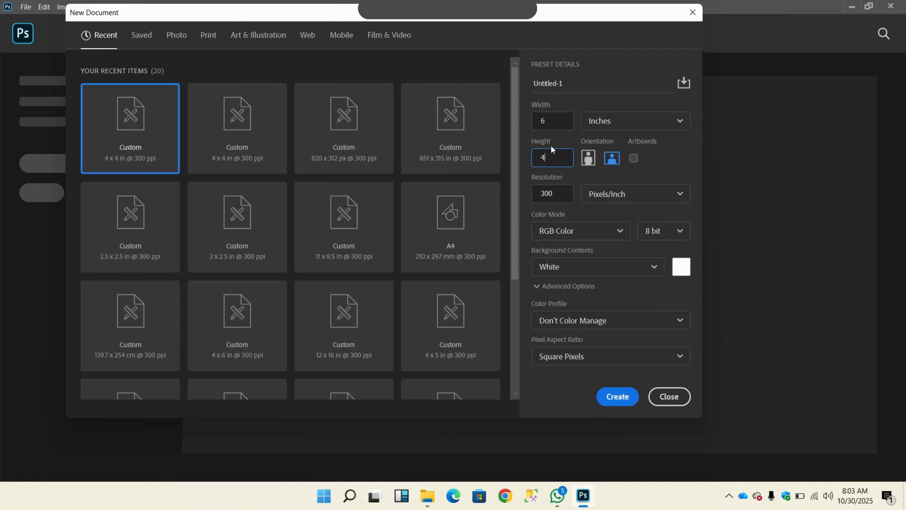
pyautogui.click(613, 160)
pyautogui.click(588, 157)
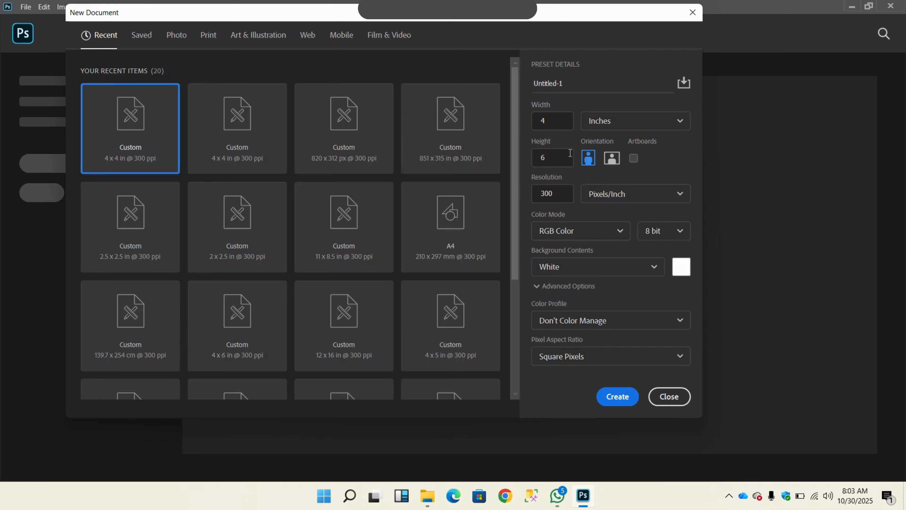
# Step: Set the height to 4 inches and create the 4 x 4 inch document at 300 pixels/inch
pyautogui.click(555, 157)
pyautogui.write('4')
pyautogui.click(563, 193)
pyautogui.click(561, 194)
pyautogui.click(612, 397)
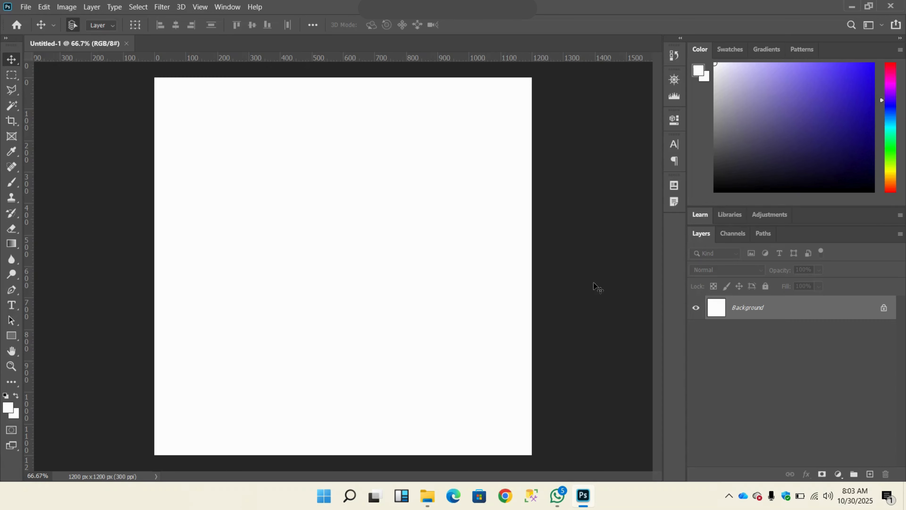
# Step: Hide the Layers panel and show it again
pyautogui.click(231, 8)
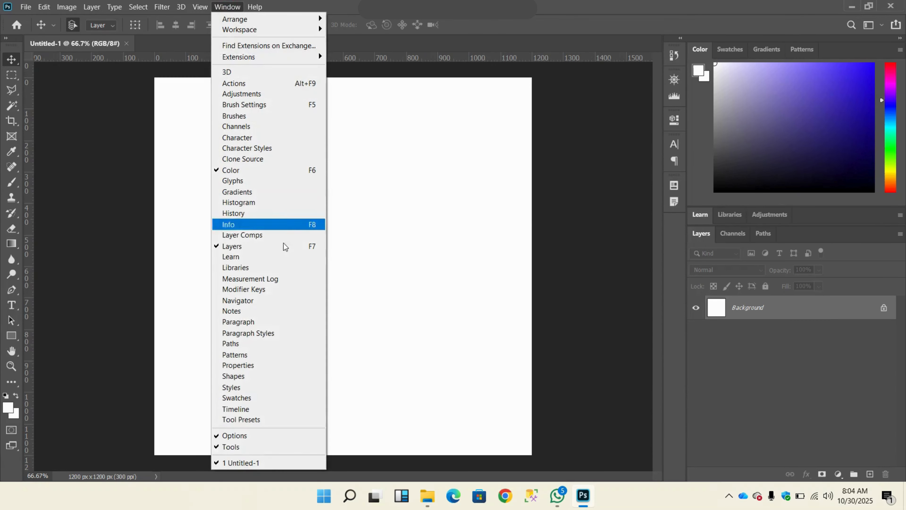
pyautogui.click(245, 246)
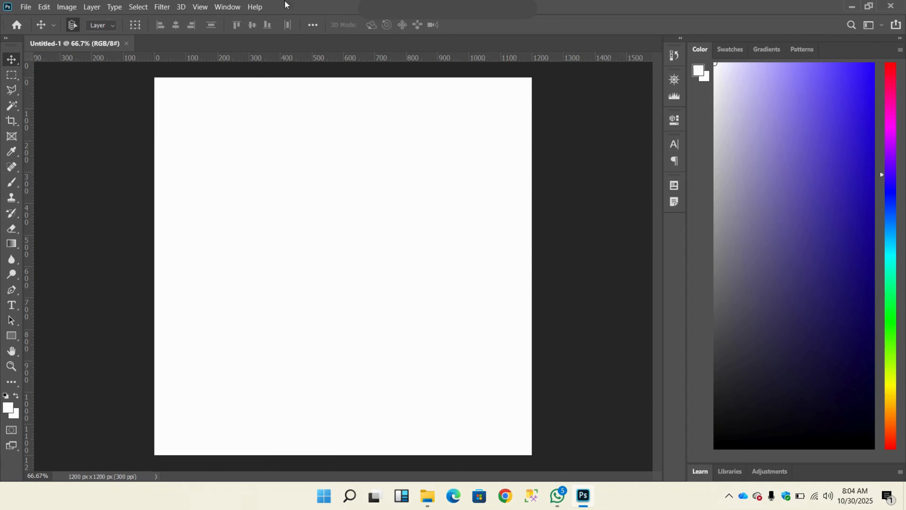
pyautogui.click(230, 8)
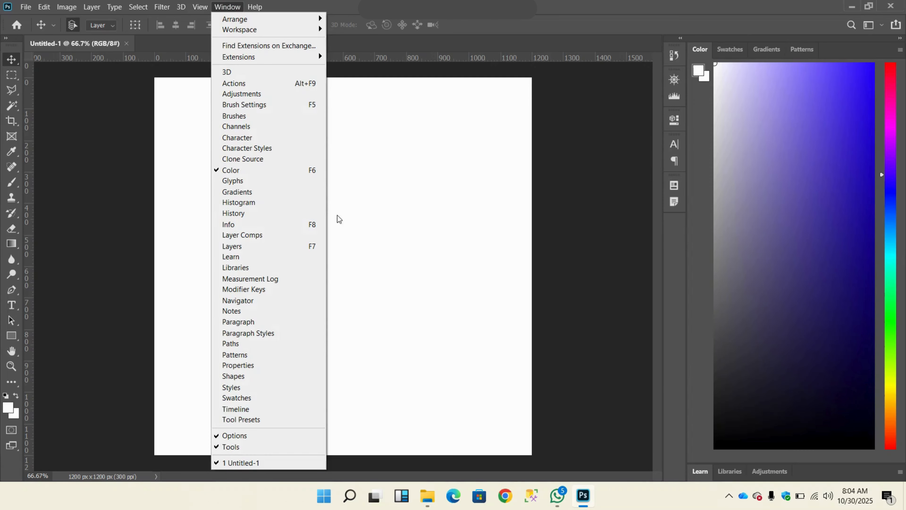
pyautogui.click(256, 248)
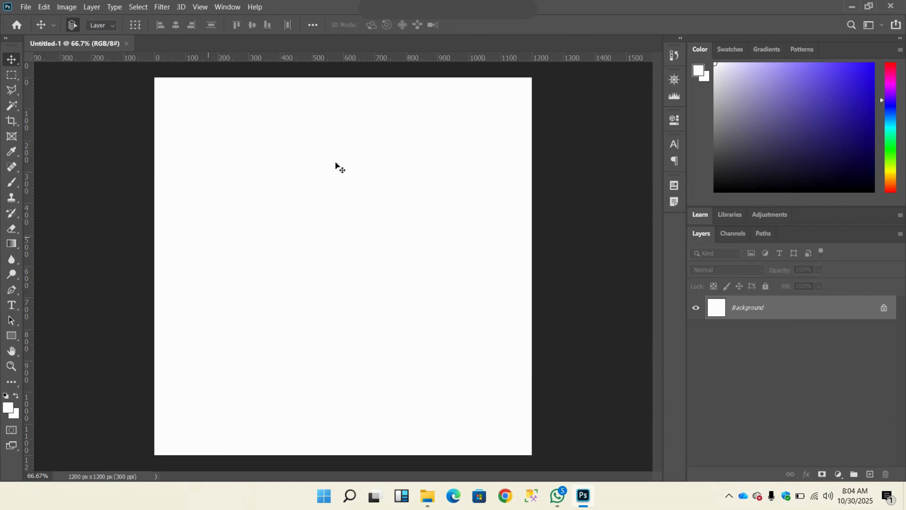
pyautogui.click(27, 8)
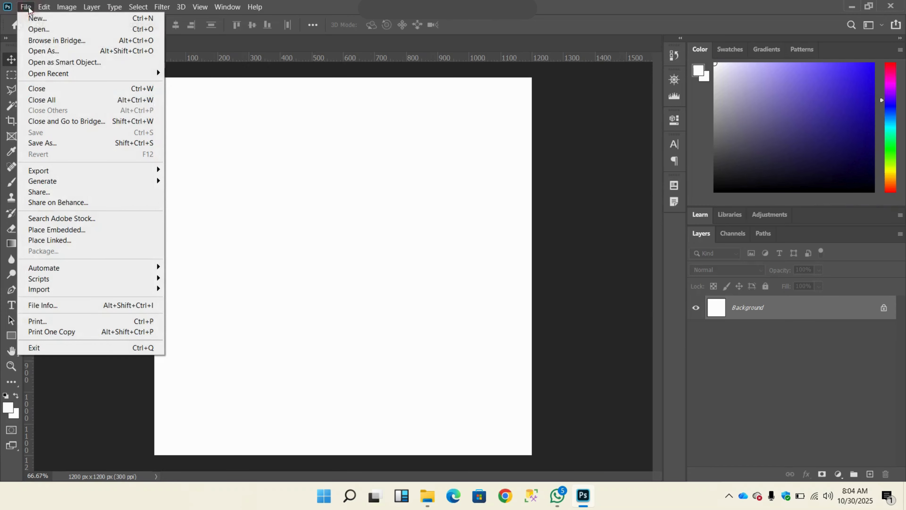
pyautogui.click(68, 231)
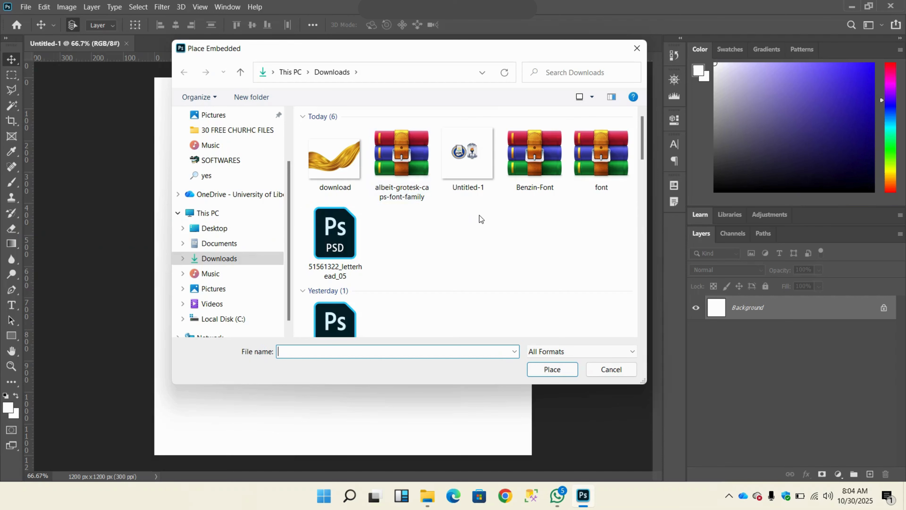
pyautogui.scroll(-3, 413, 185)
pyautogui.moveTo(642, 170); pyautogui.dragTo(640, 268)
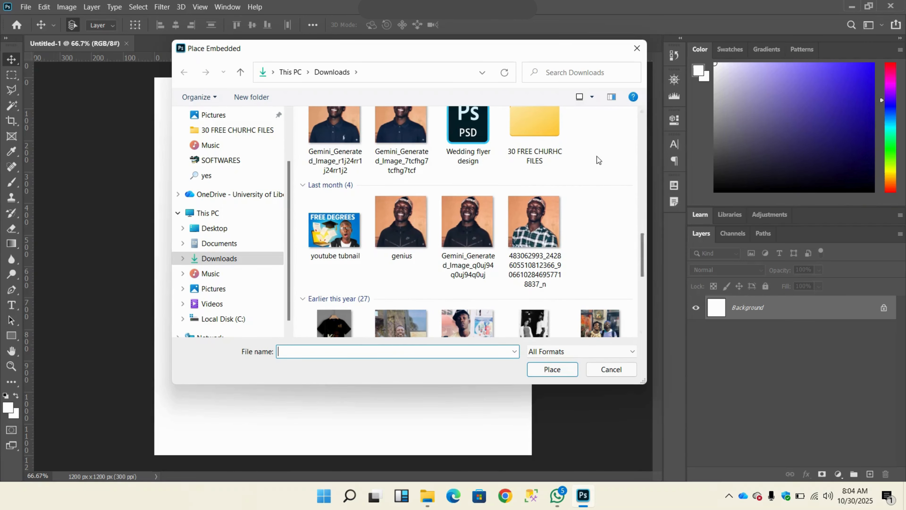
pyautogui.scroll(-5, 597, 156)
pyautogui.click(637, 49)
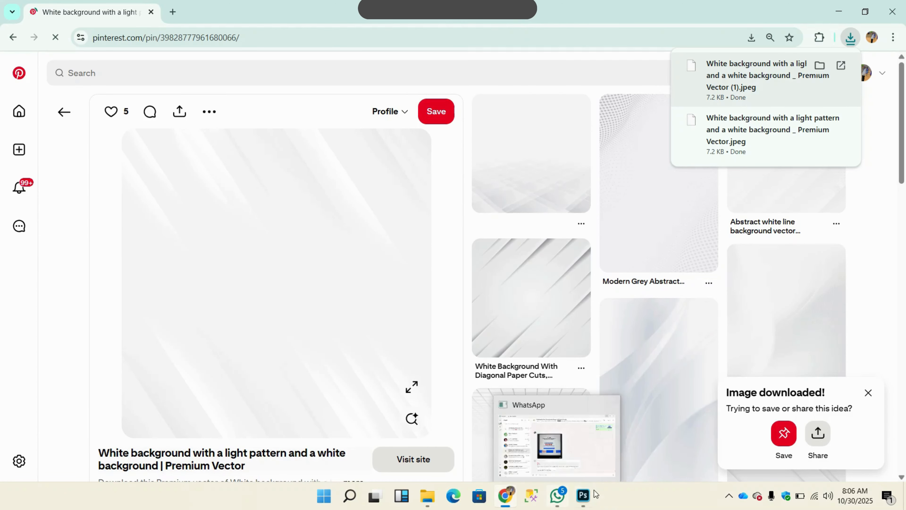
# Step: Switch to Photoshop and place the downloaded white background with a light pattern as an embedded image filling the canvas
pyautogui.moveTo(582, 496)
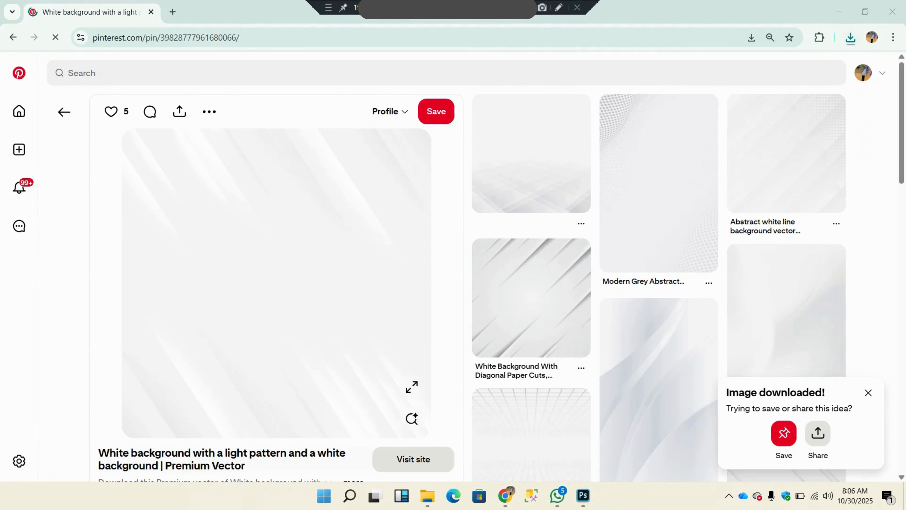
pyautogui.click(583, 495)
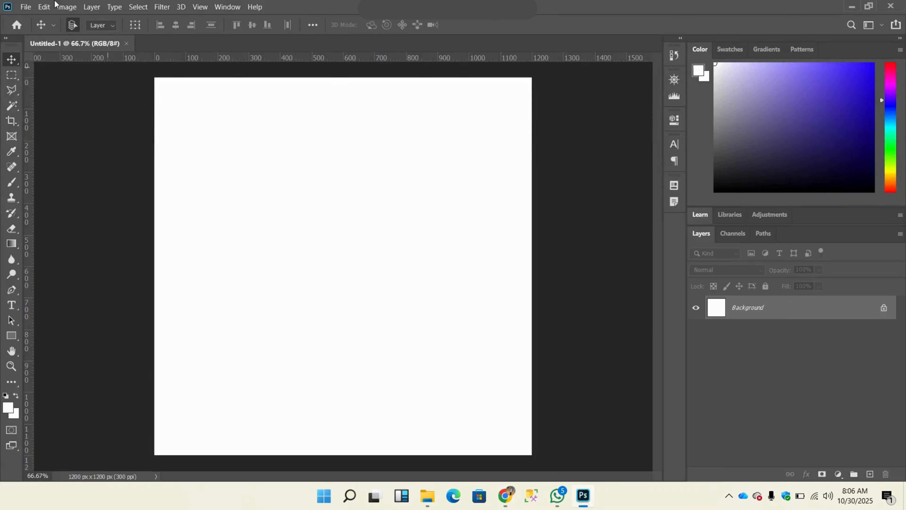
pyautogui.click(31, 9)
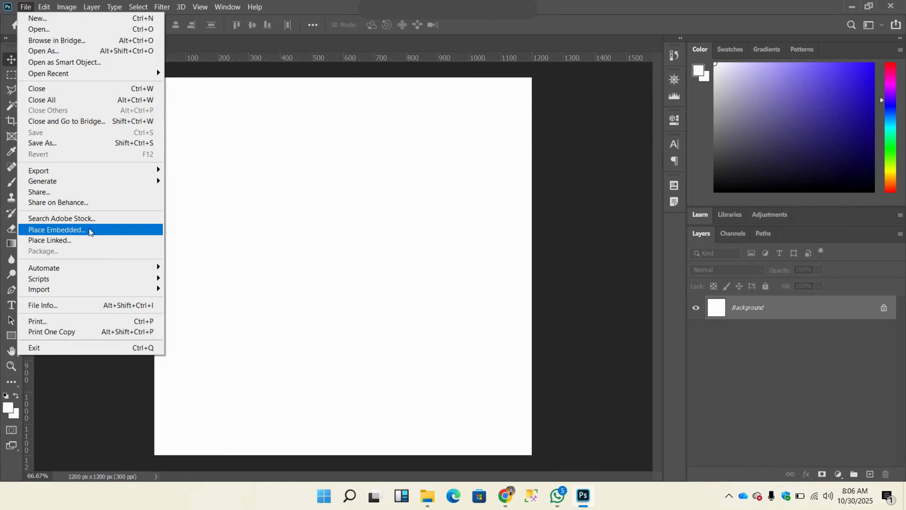
pyautogui.click(57, 230)
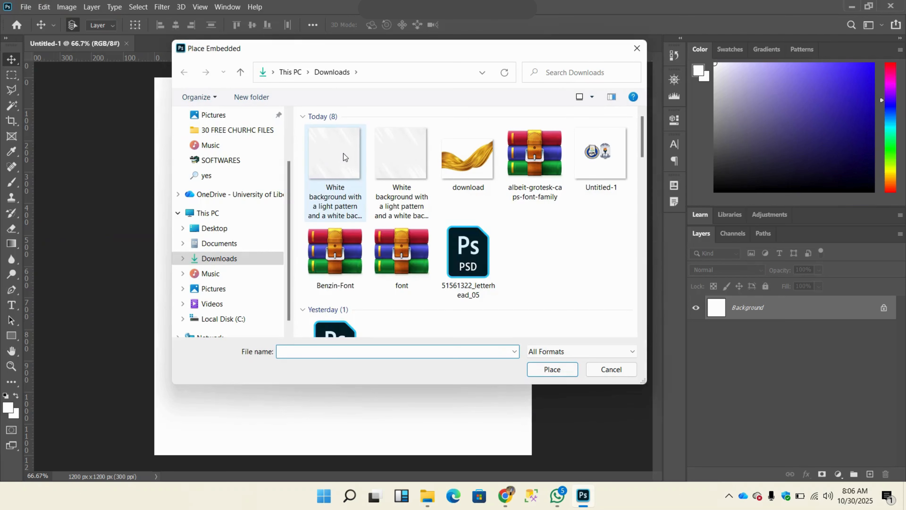
pyautogui.click(343, 156)
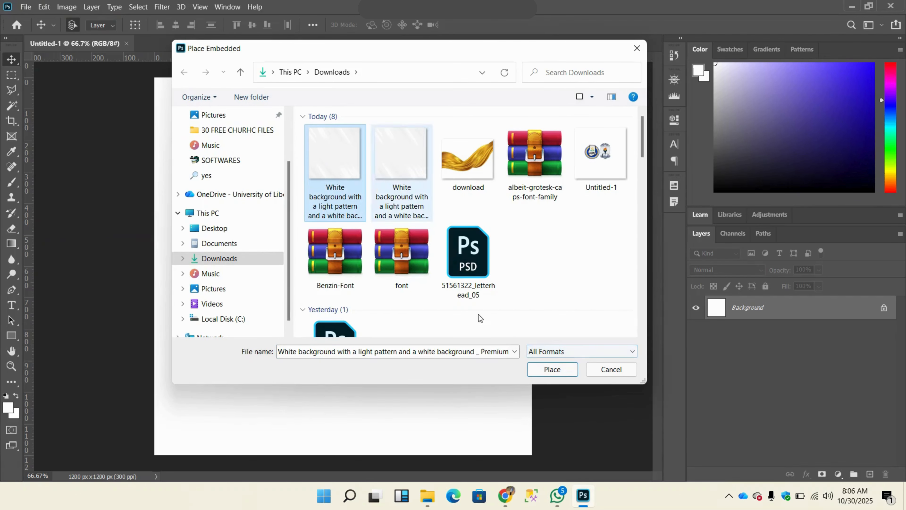
pyautogui.click(552, 370)
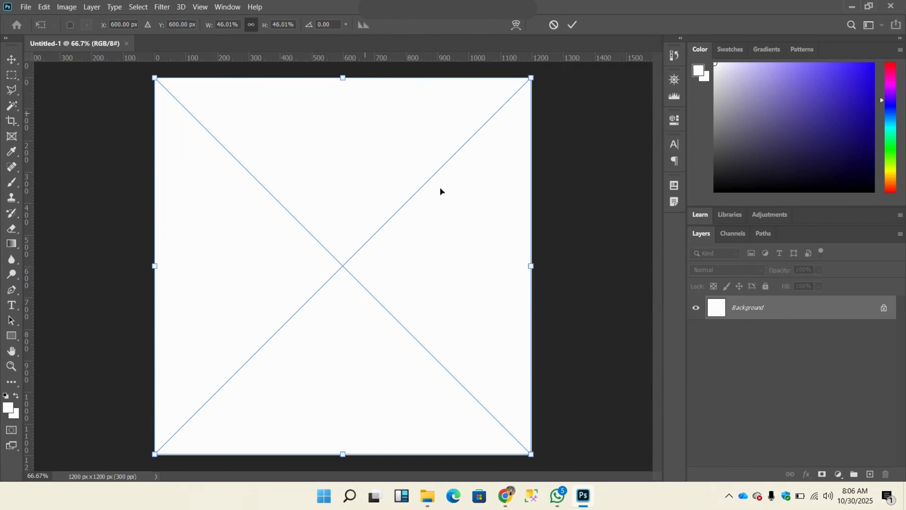
pyautogui.click(572, 25)
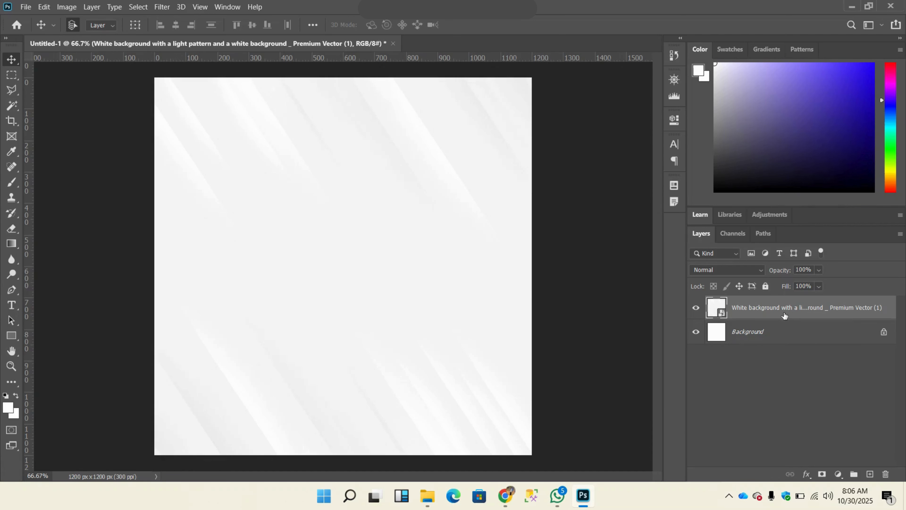
# Step: Toggle the visibility of the placed background and the Background layer off and on
pyautogui.click(696, 333)
pyautogui.click(697, 309)
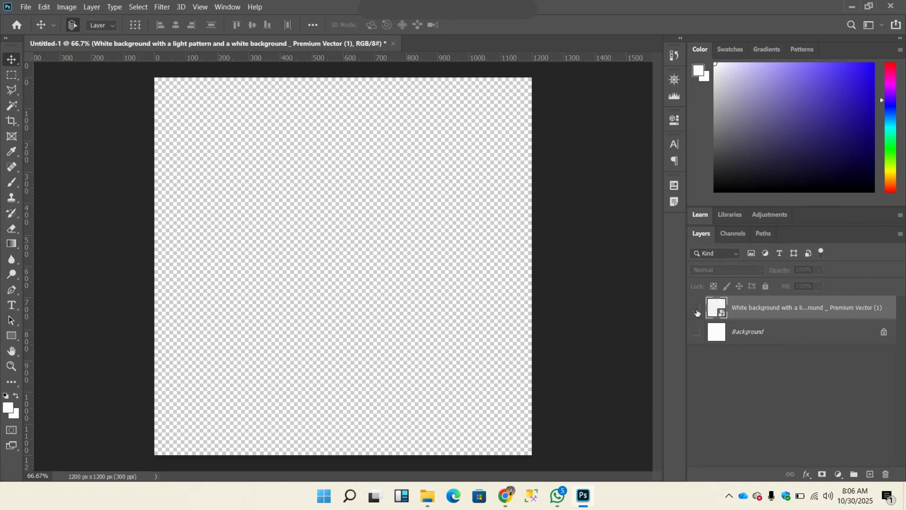
pyautogui.click(697, 309)
pyautogui.click(696, 332)
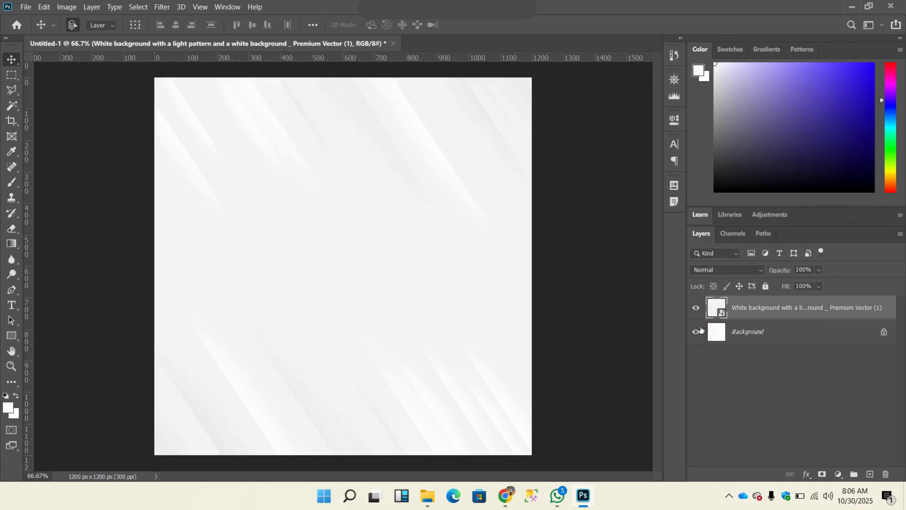
pyautogui.click(697, 308)
pyautogui.click(697, 332)
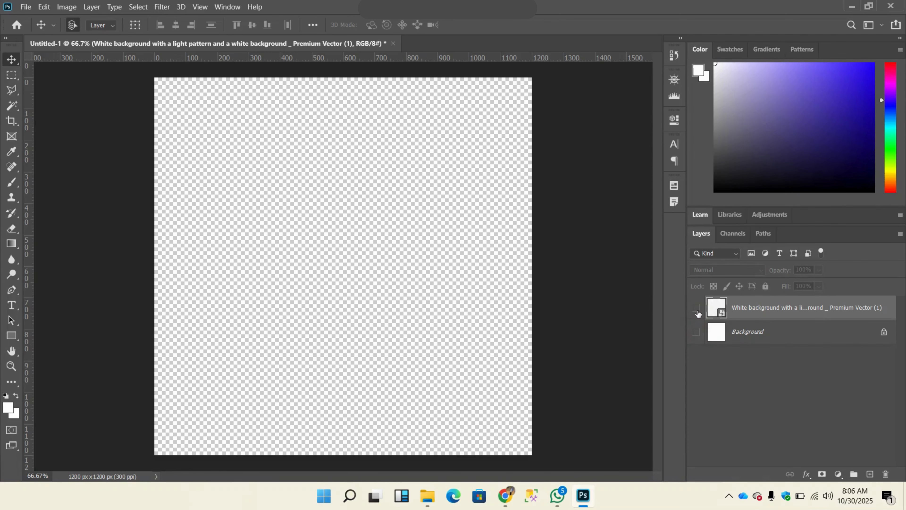
pyautogui.click(697, 308)
pyautogui.click(696, 333)
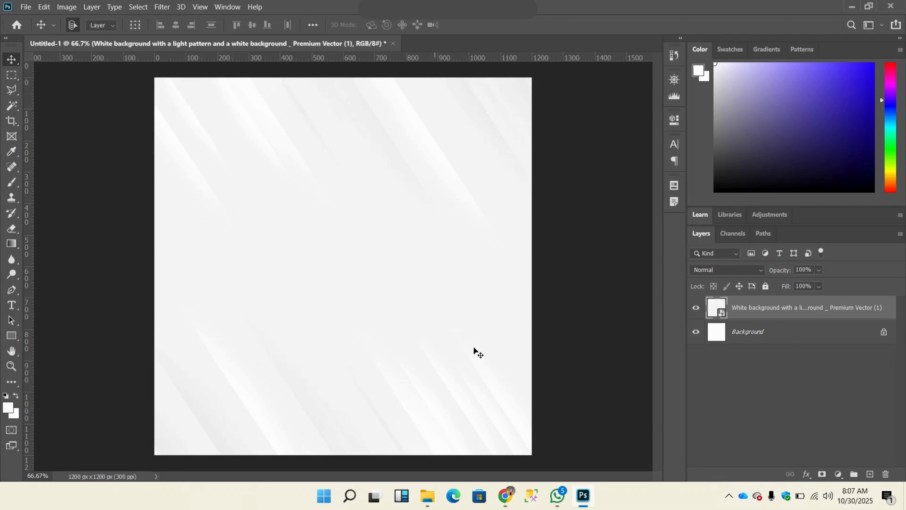
# Step: Switch to File Explorer, open the GNAAS Handing Over flyer from Downloads in Photoshop, and return to the Untitled-1 document
pyautogui.click(427, 495)
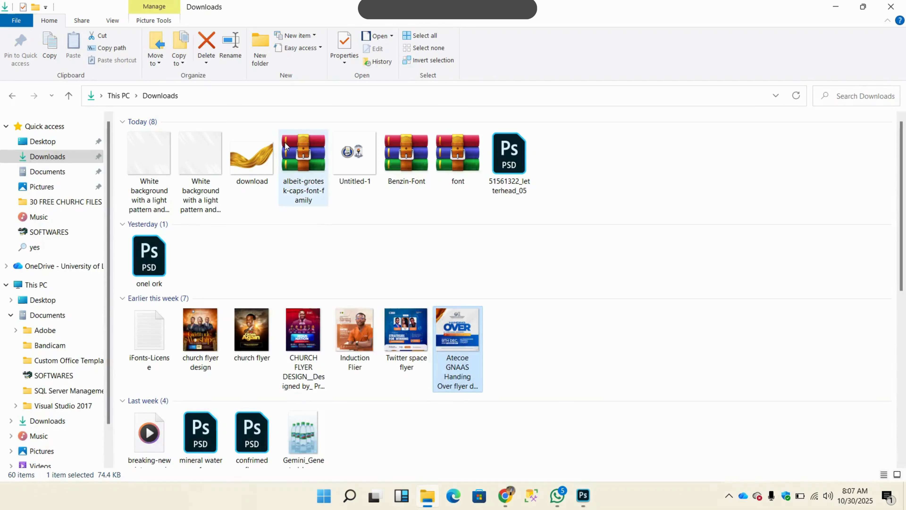
pyautogui.rightClick(453, 338)
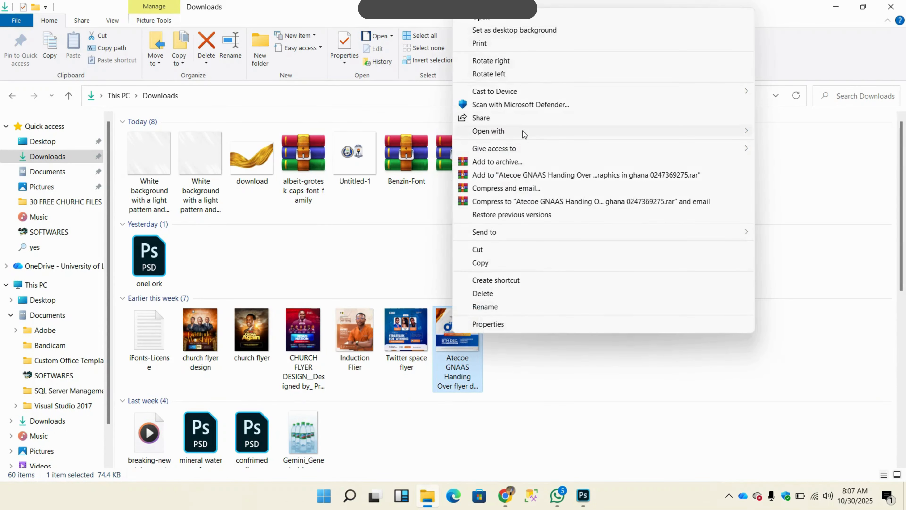
pyautogui.moveTo(522, 131)
pyautogui.click(366, 134)
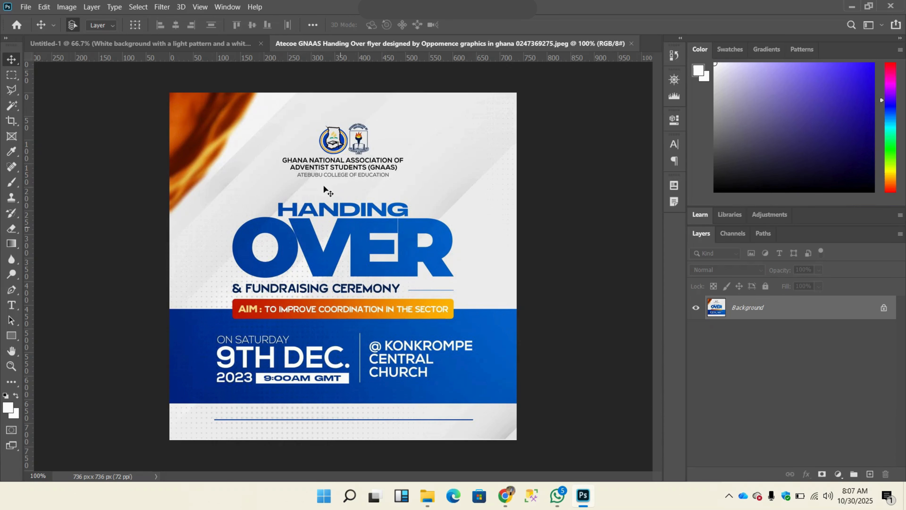
pyautogui.click(181, 42)
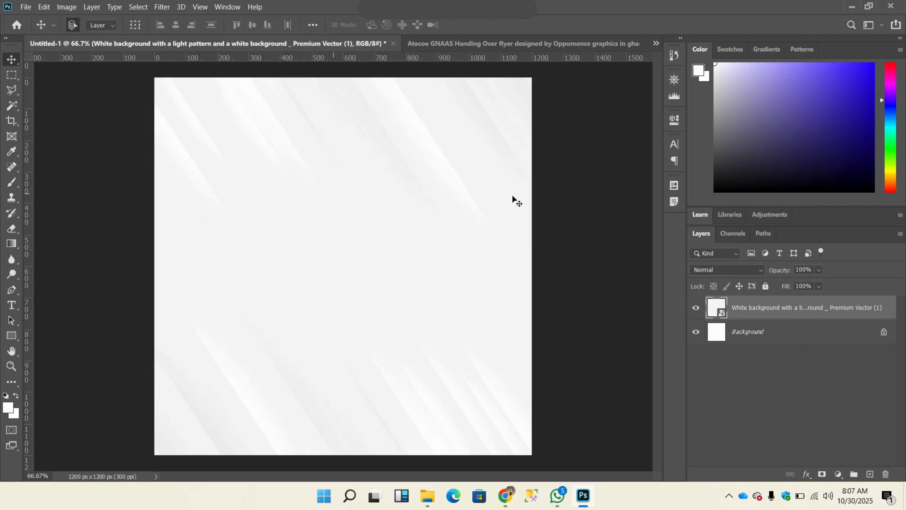
# Step: Add a Lorem Ipsum placeholder text line near the canvas centre and color it red (ff0000)
pyautogui.click(12, 305)
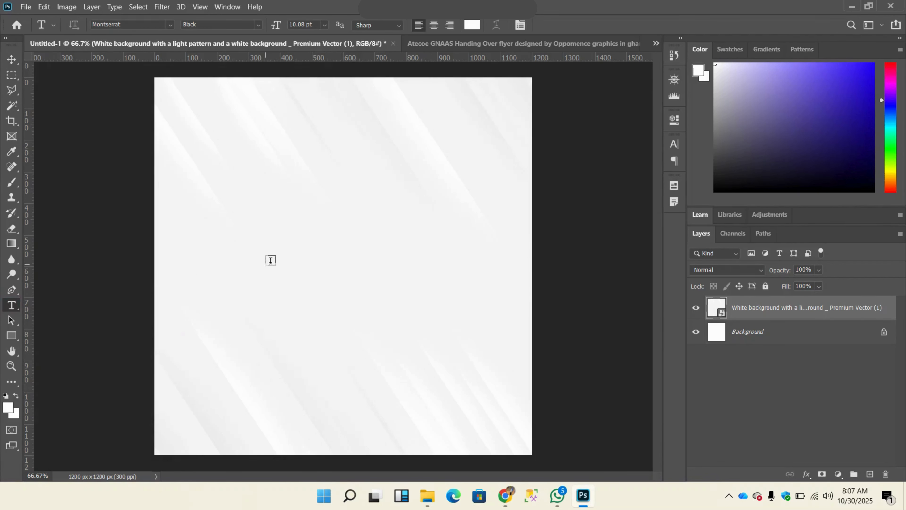
pyautogui.click(283, 258)
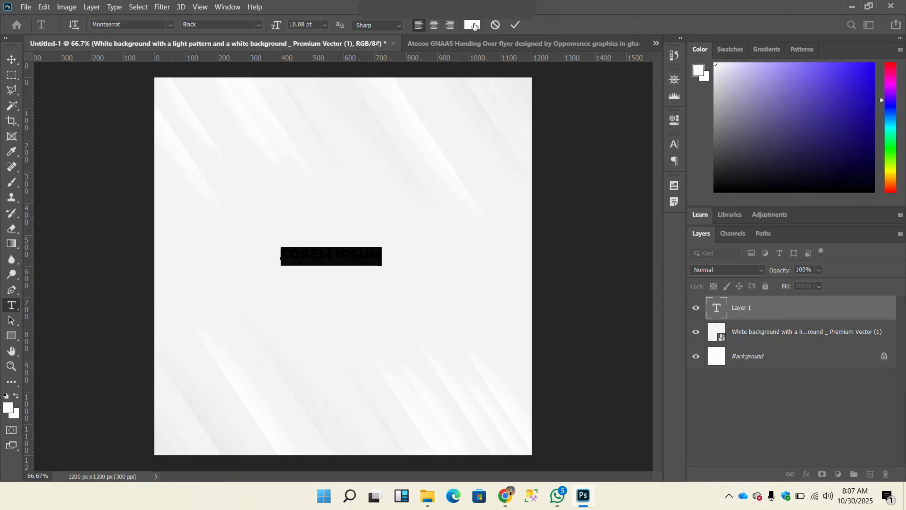
pyautogui.click(474, 26)
pyautogui.write('ff0000')
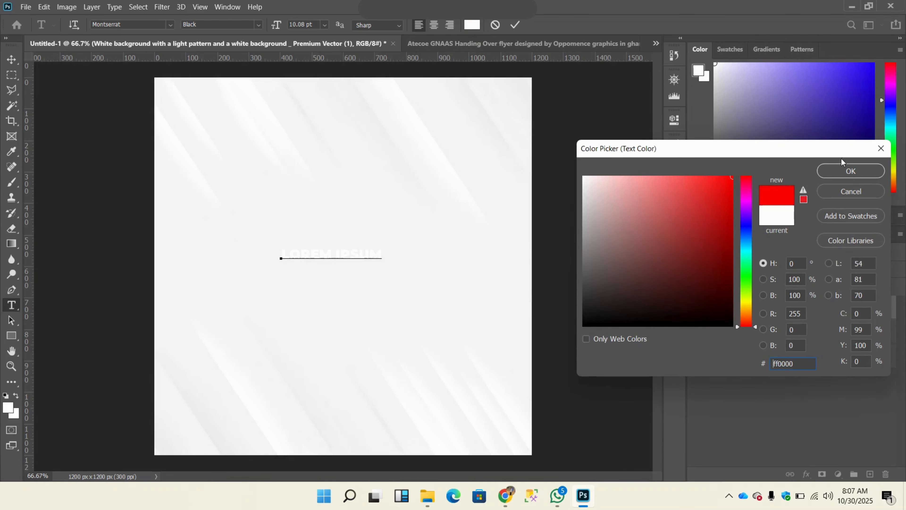
pyautogui.click(851, 171)
pyautogui.click(515, 25)
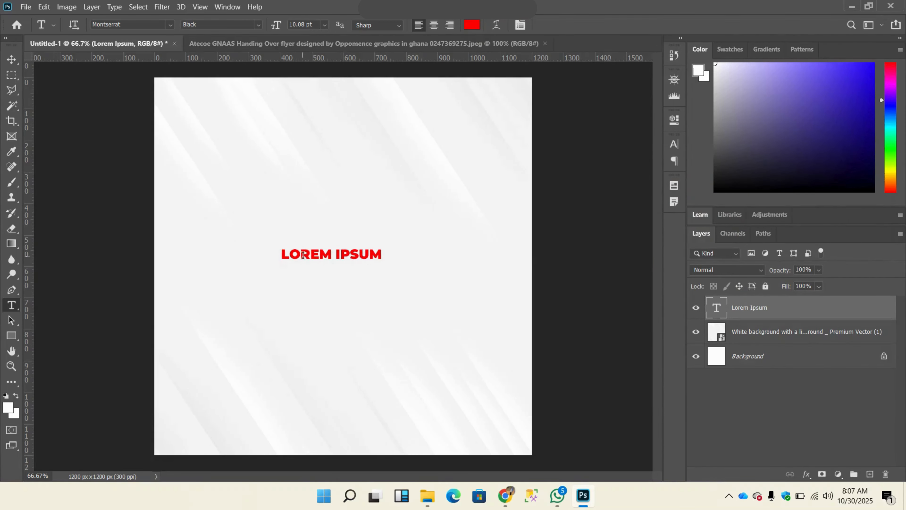
# Step: Replace the red Lorem Ipsum text with a short first name and move it up toward the canvas's upper middle
pyautogui.click(321, 254)
pyautogui.hotkey('ctrl', 'a')
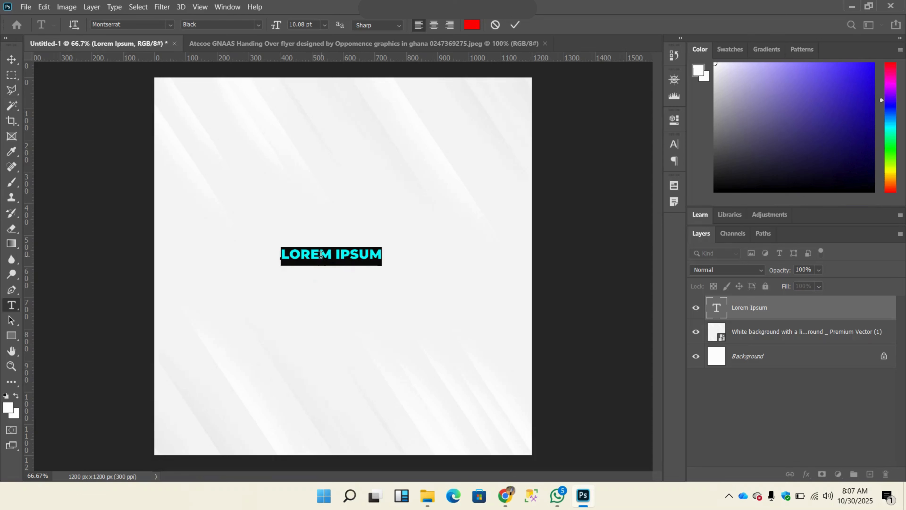
pyautogui.write('FRED')
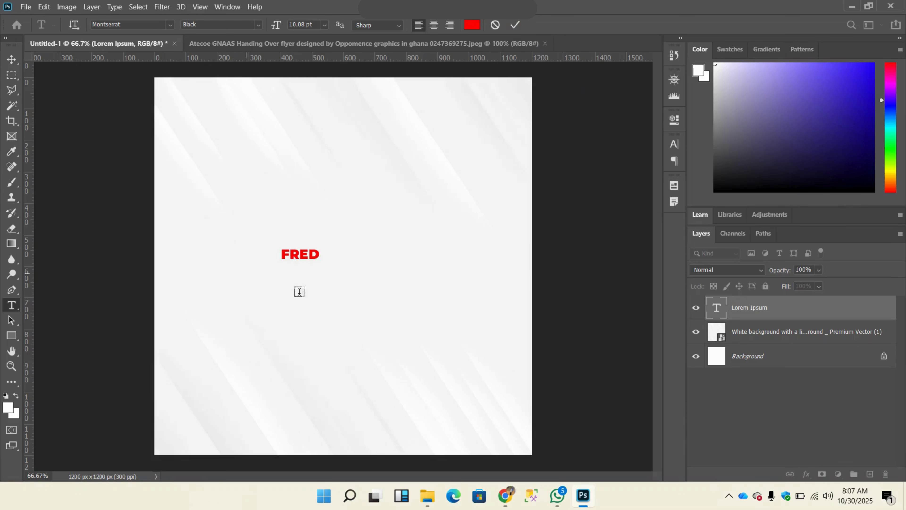
pyautogui.click(10, 308)
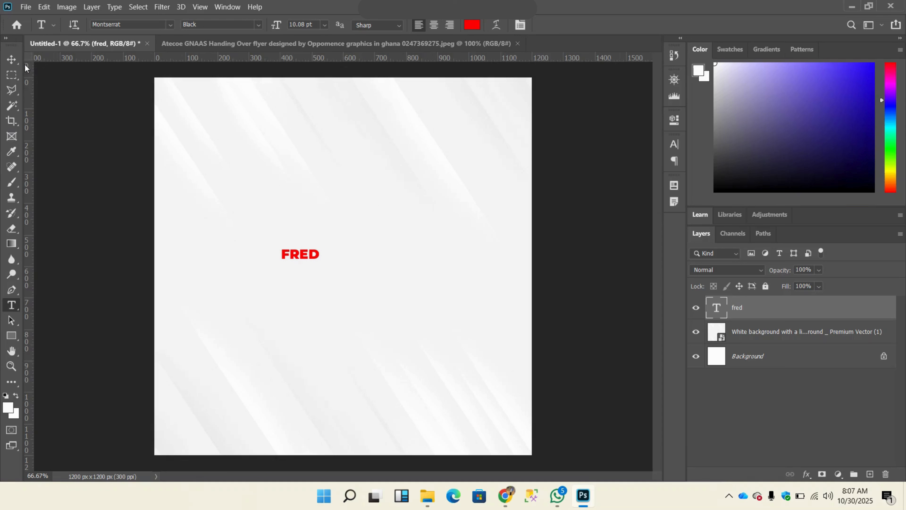
pyautogui.click(12, 60)
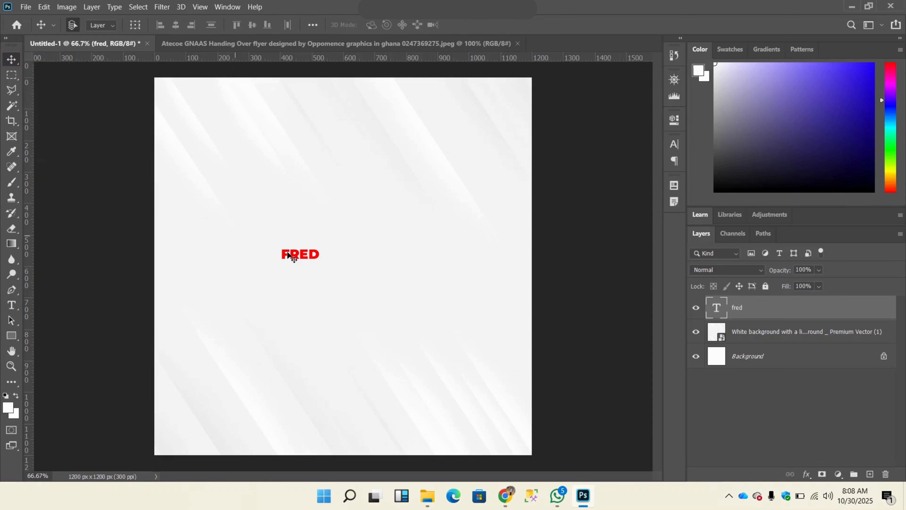
pyautogui.moveTo(305, 260); pyautogui.dragTo(361, 192)
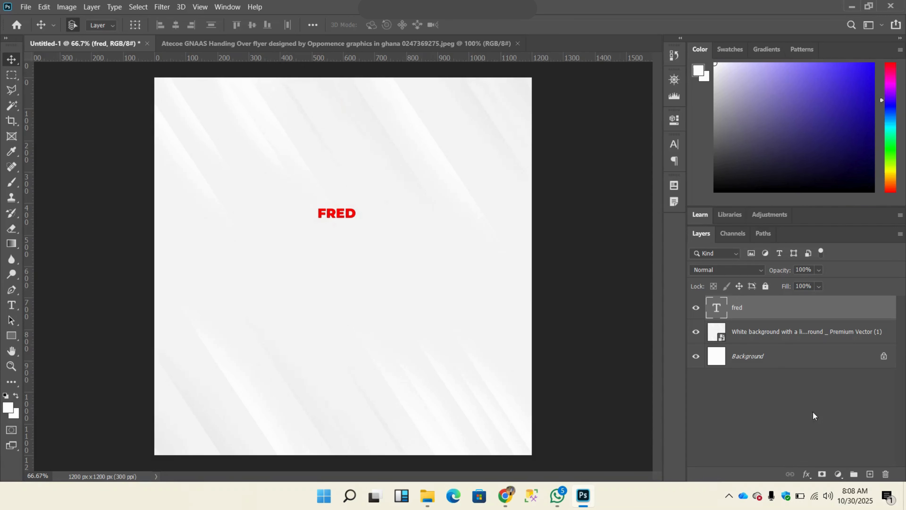
# Step: Place the text layer below the patterned background, restore it to the top of the stack, and move the text lower on the canvas
pyautogui.moveTo(765, 310); pyautogui.dragTo(766, 343)
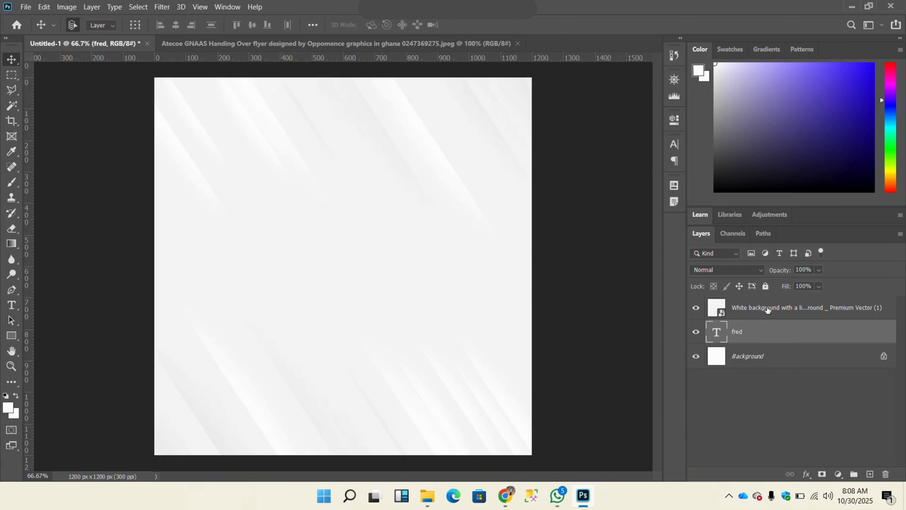
pyautogui.moveTo(766, 335); pyautogui.dragTo(756, 299)
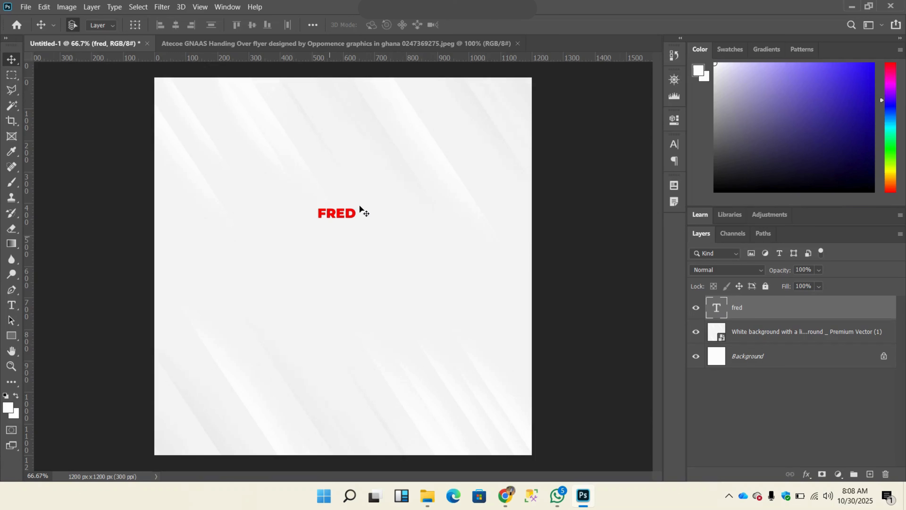
pyautogui.moveTo(338, 217); pyautogui.dragTo(318, 255)
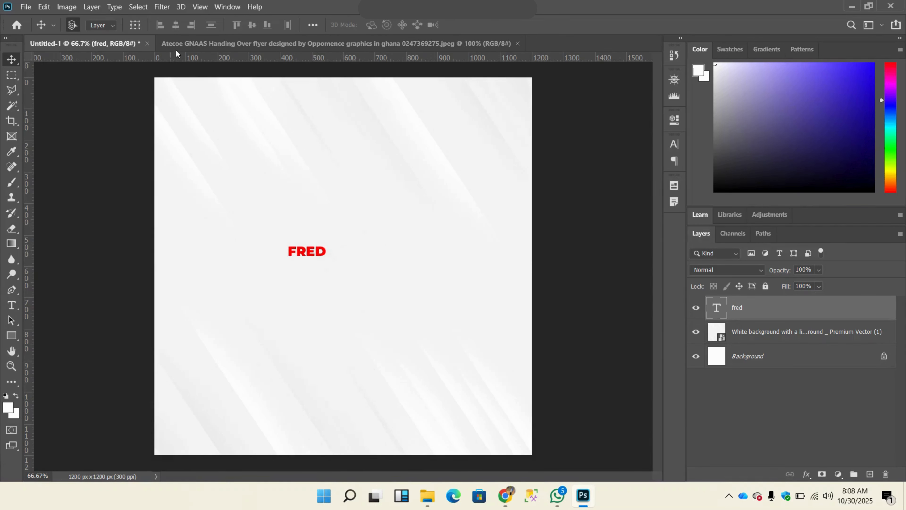
# Step: Show the character settings and recolor the first-name text blue (001eff)
pyautogui.click(224, 11)
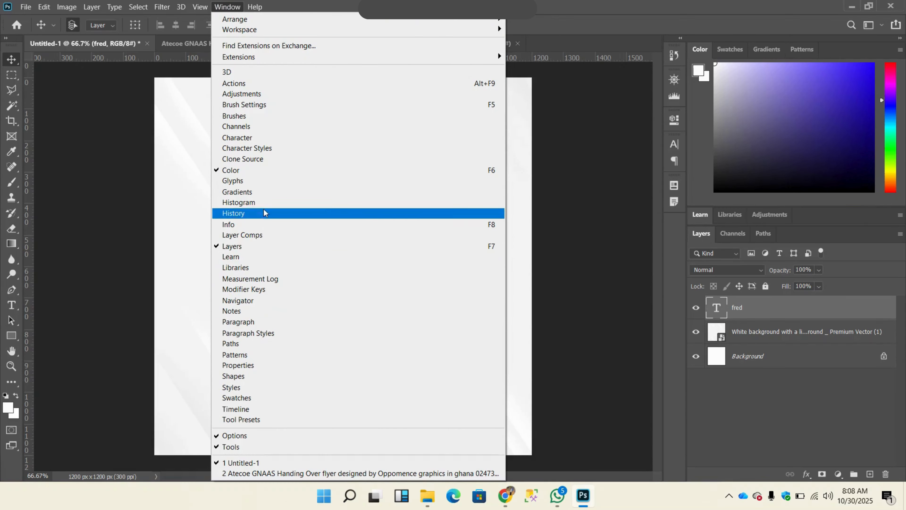
pyautogui.click(256, 138)
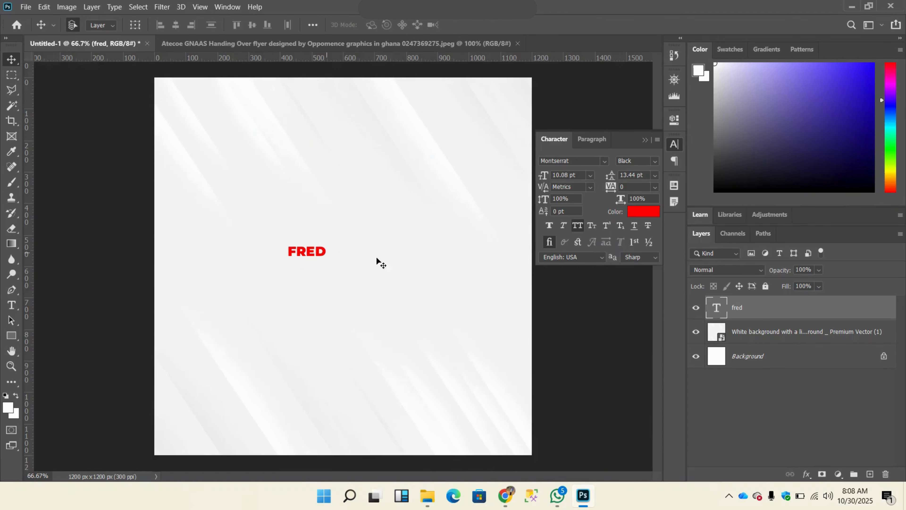
pyautogui.click(643, 215)
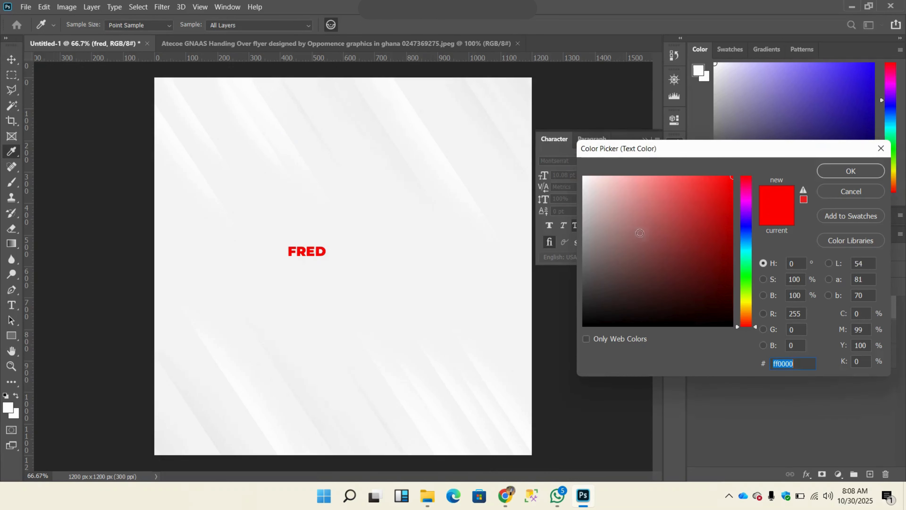
pyautogui.click(748, 229)
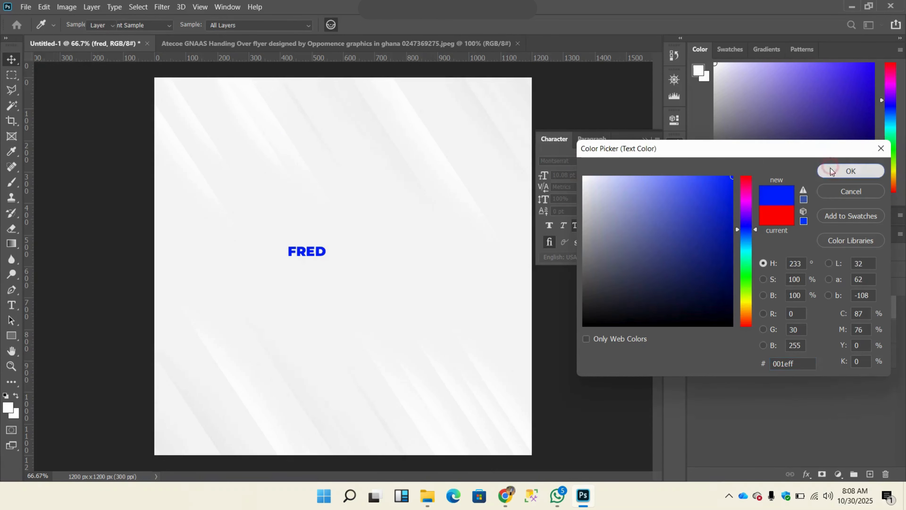
pyautogui.click(824, 171)
# Step: Change the font of the blue text to Luckiest Guy
pyautogui.click(604, 162)
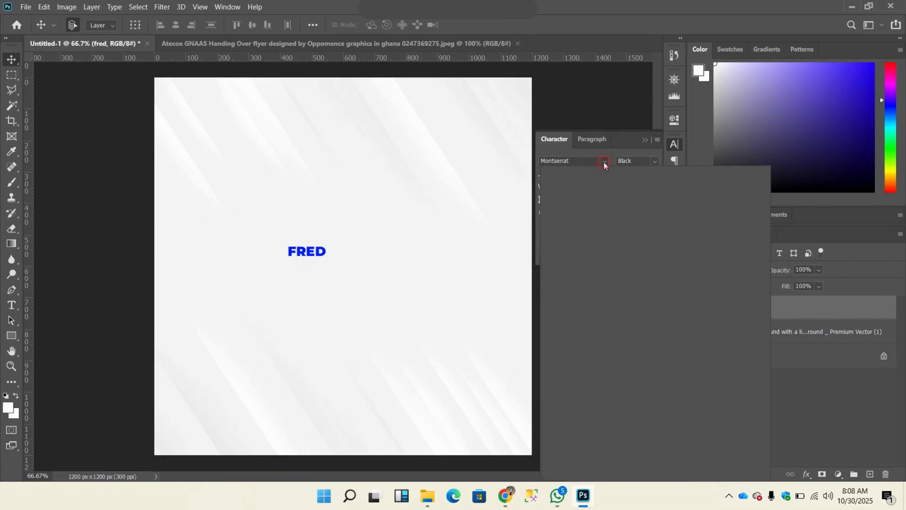
pyautogui.press('pageup')
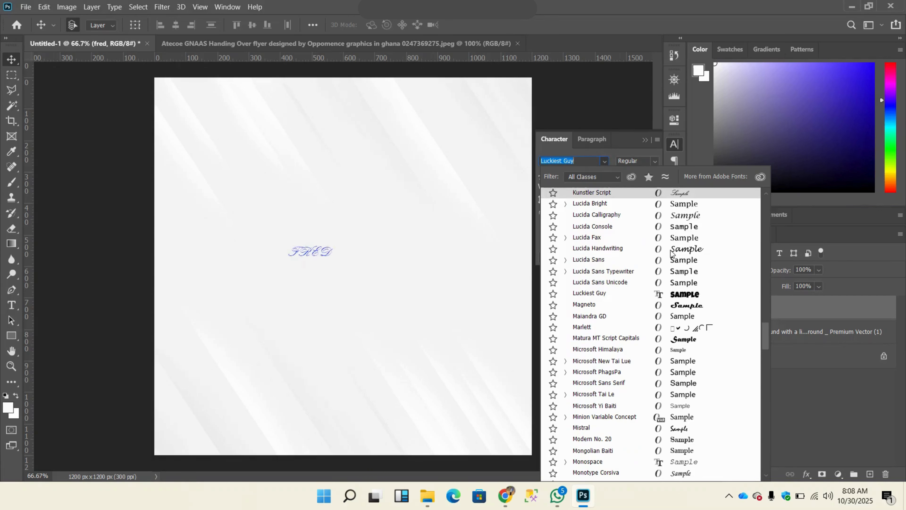
pyautogui.click(671, 293)
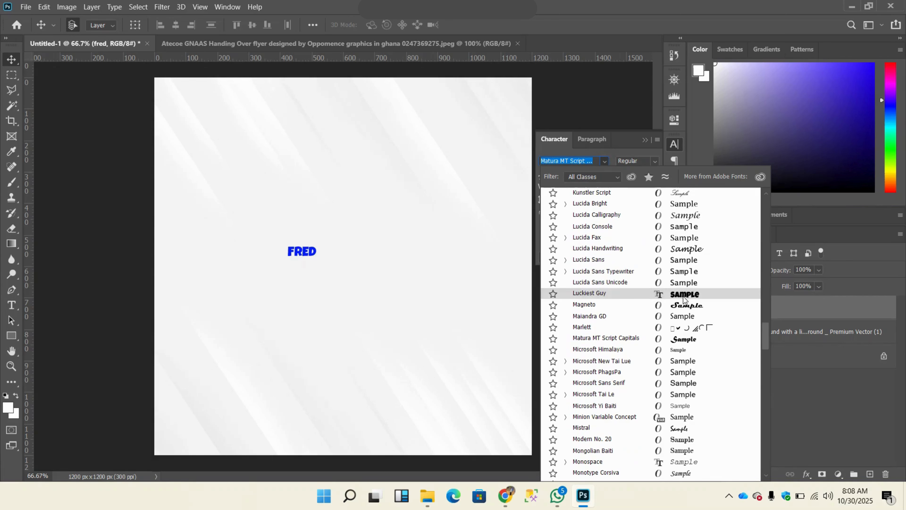
pyautogui.press('Escape')
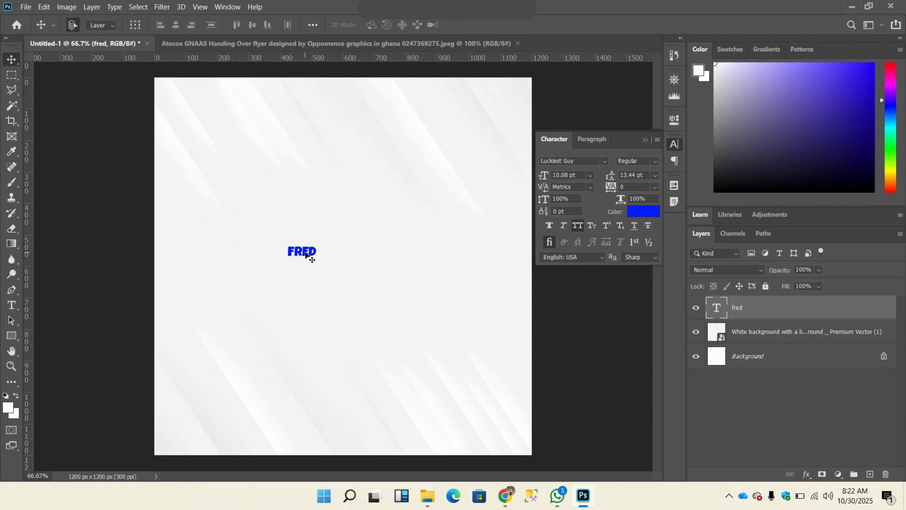
# Step: Try a font size of 20 pt on the blue text, and set it to 15 pt
pyautogui.click(556, 174)
pyautogui.write('20')
pyautogui.press('Return')
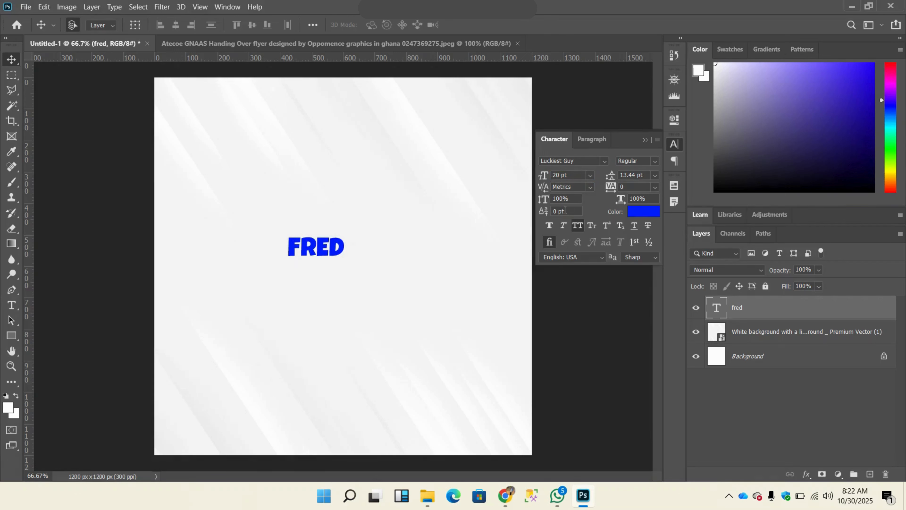
pyautogui.doubleClick(557, 175)
pyautogui.write('1')
pyautogui.press('Return')
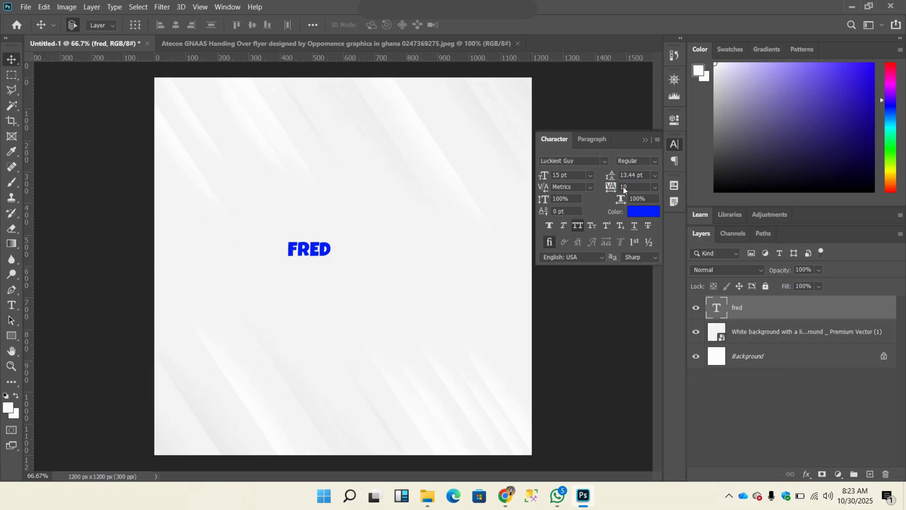
# Step: Try a tracking of 120 on the blue text, and set the tracking back to 0
pyautogui.click(623, 187)
pyautogui.press('Return')
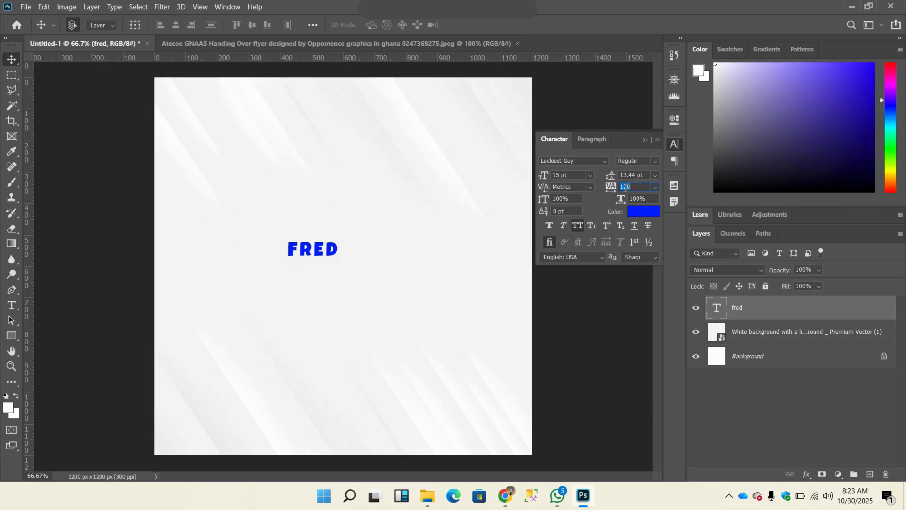
pyautogui.write('0')
pyautogui.press('Return')
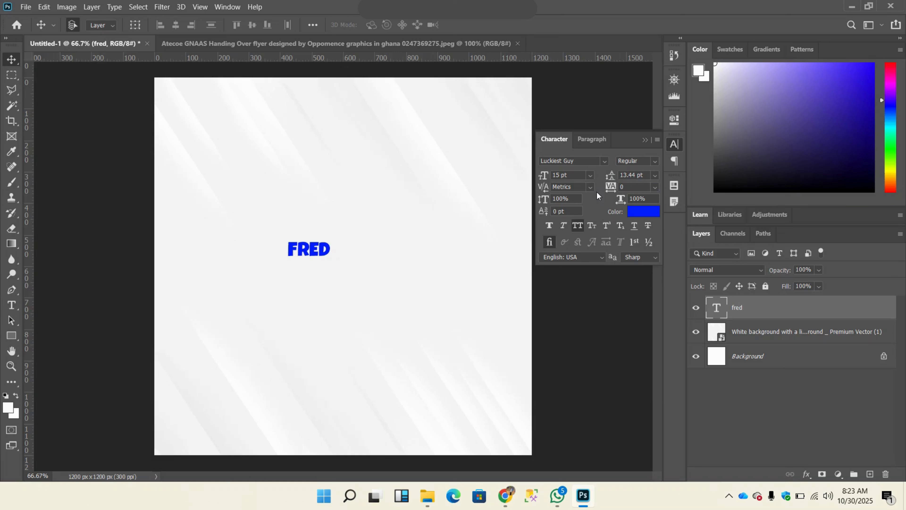
# Step: Toggle All Caps on the blue text, leaving it switched off
pyautogui.click(577, 227)
pyautogui.click(580, 231)
pyautogui.click(580, 229)
# Step: Enlarge the blue text to about 285% using temporary transform controls, and shift it slightly down
pyautogui.click(136, 26)
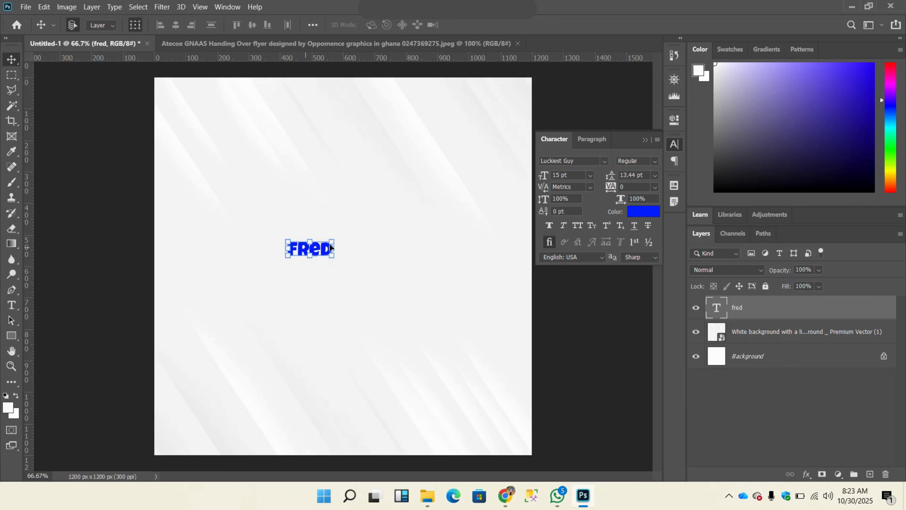
pyautogui.moveTo(333, 242); pyautogui.dragTo(415, 210)
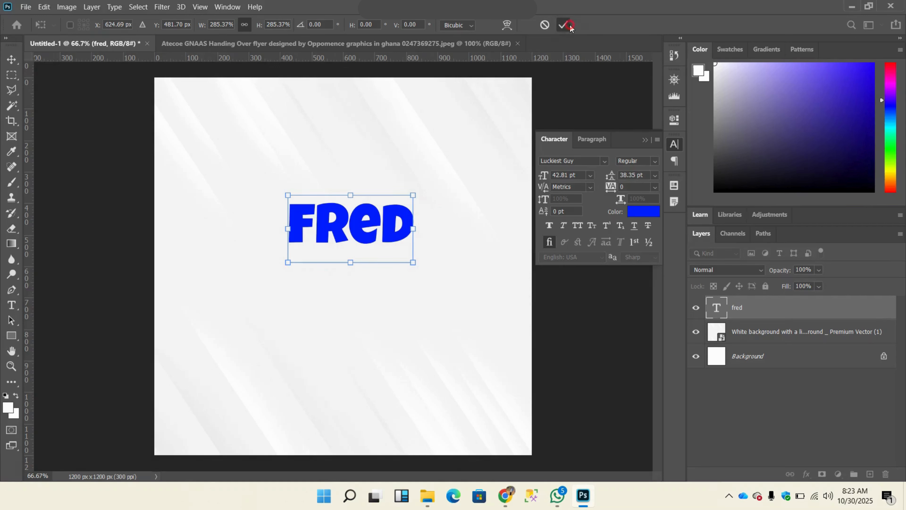
pyautogui.click(563, 24)
pyautogui.click(132, 25)
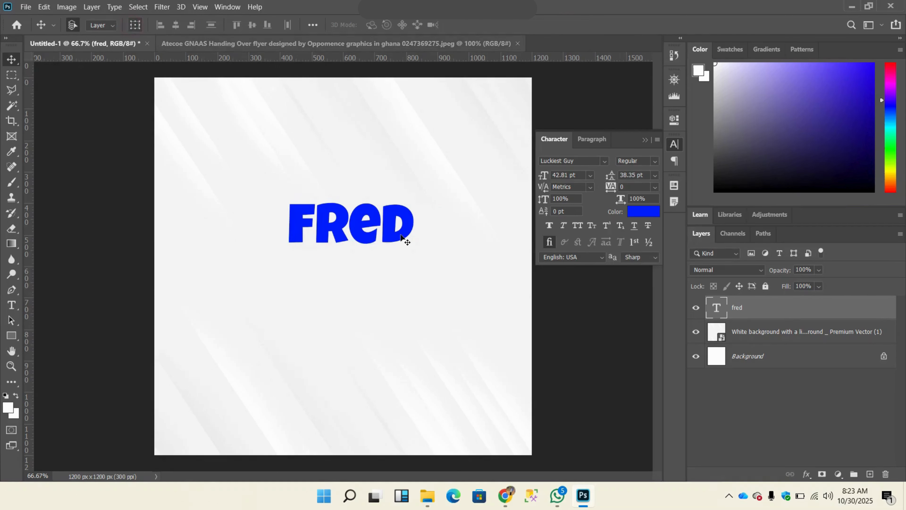
pyautogui.moveTo(389, 218); pyautogui.dragTo(389, 238)
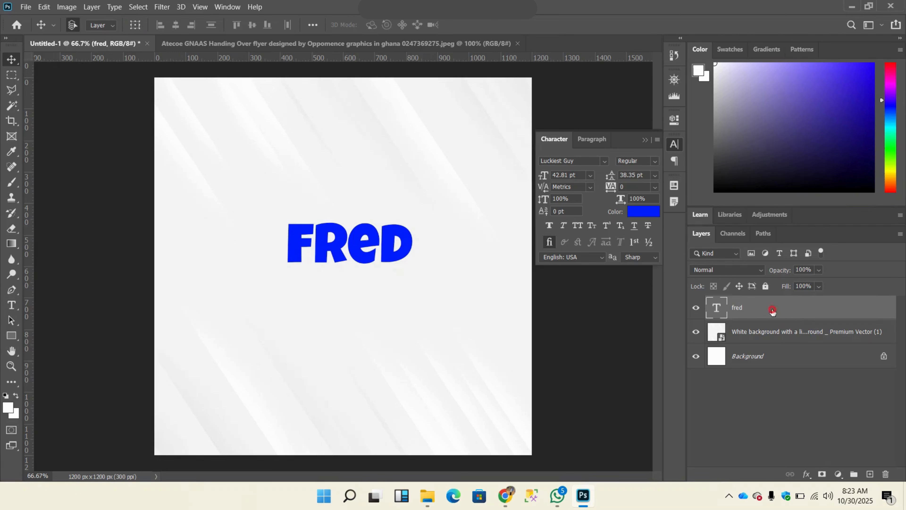
# Step: Free-transform the blue text down to about 46% and place it in the upper part of the canvas
pyautogui.press('ctrl')
pyautogui.hotkey('ctrl', 't')
pyautogui.moveTo(414, 283); pyautogui.dragTo(375, 168)
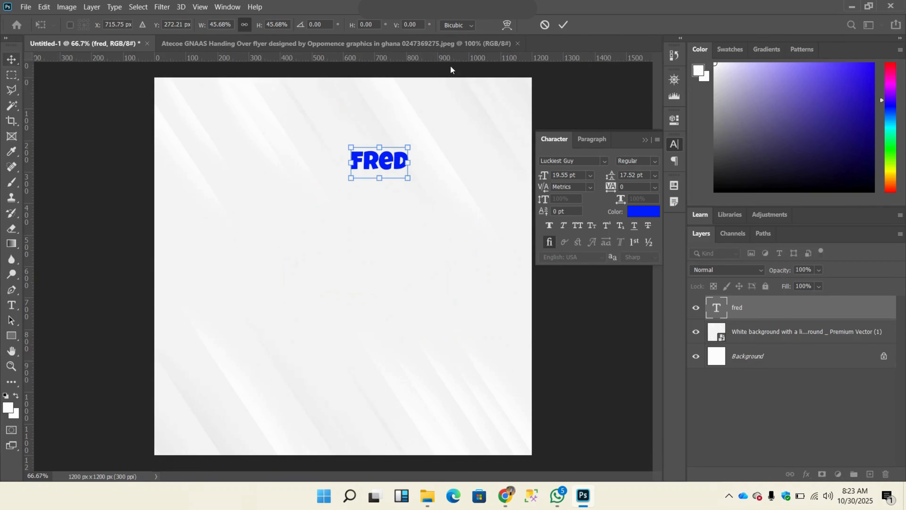
pyautogui.click(563, 26)
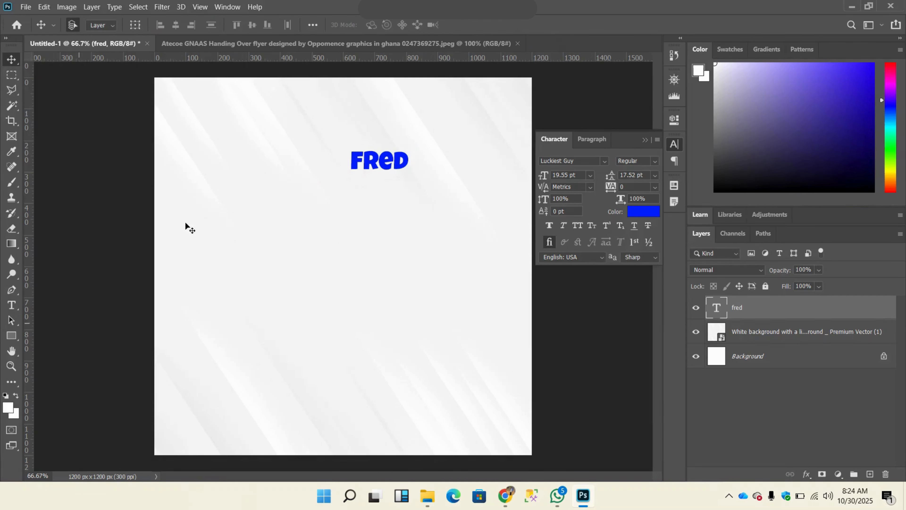
# Step: Move the blue text around the middle of the canvas and delete its layer
pyautogui.moveTo(381, 161); pyautogui.dragTo(331, 229)
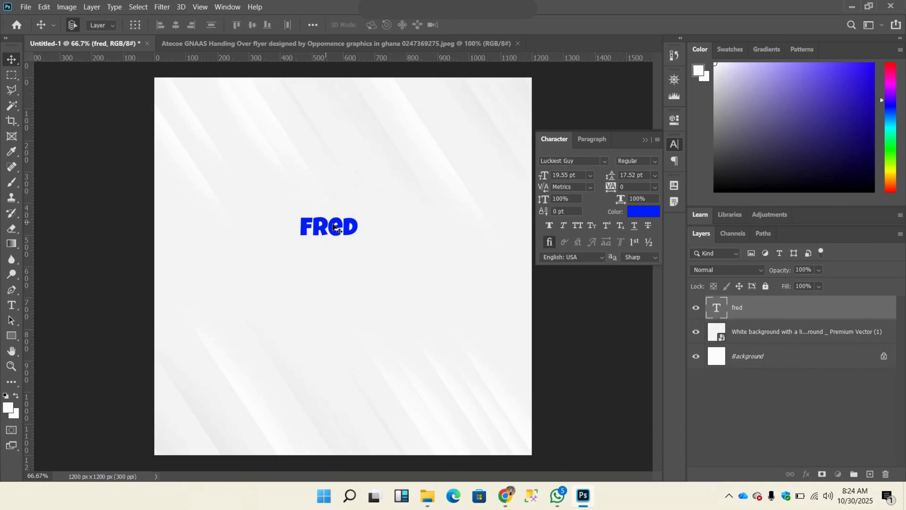
pyautogui.moveTo(333, 227); pyautogui.dragTo(374, 238)
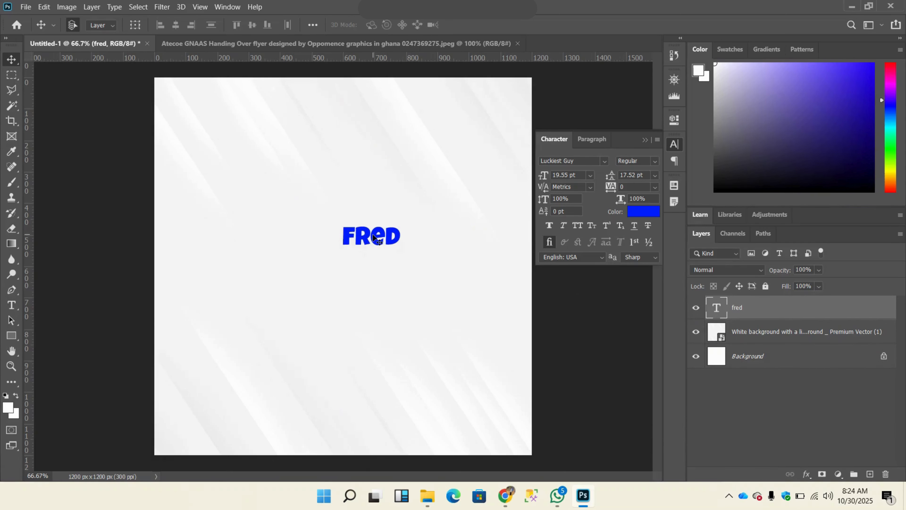
pyautogui.press('Delete')
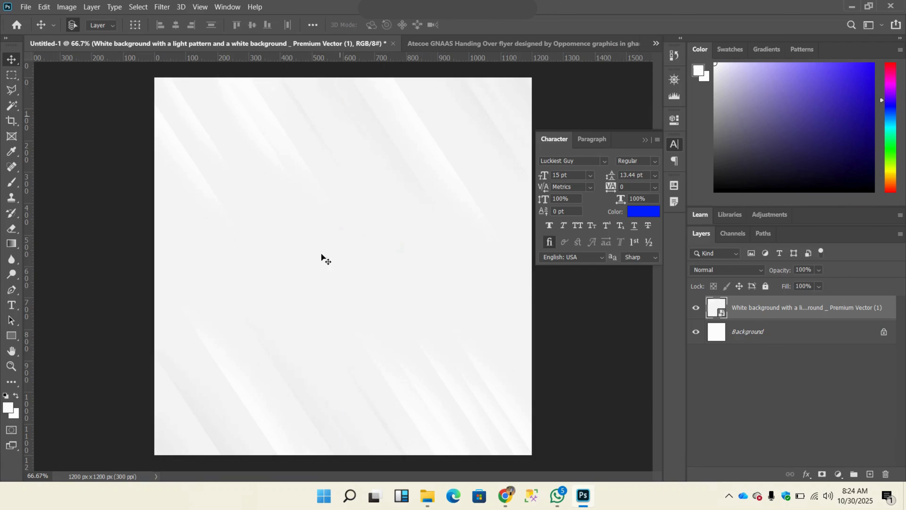
# Step: Add a Lorem Ipsum paragraph text box about 620 x 135 px near the canvas top, at 10 pt and colored red (ff0000)
pyautogui.click(11, 306)
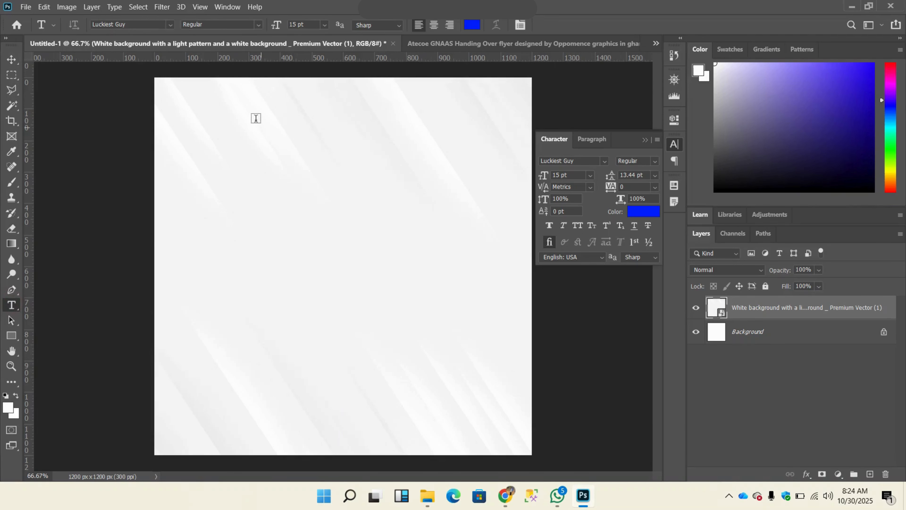
pyautogui.moveTo(255, 120); pyautogui.dragTo(450, 162)
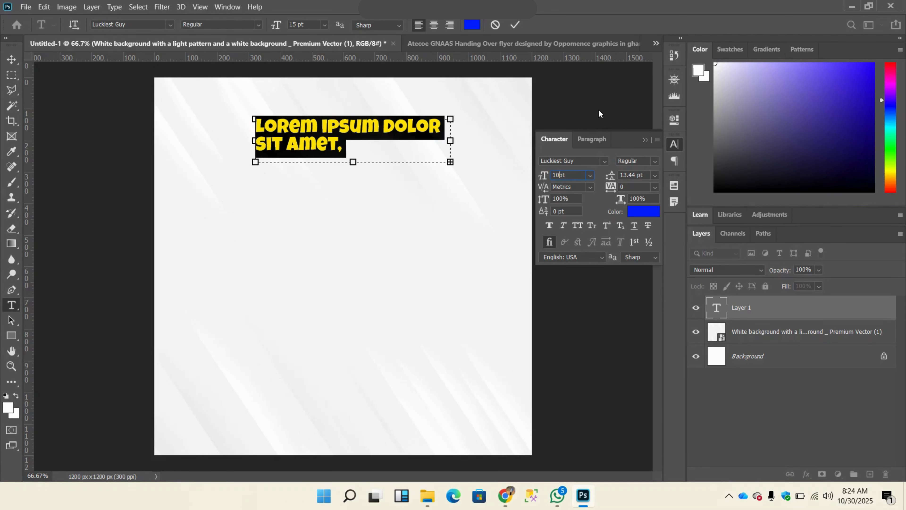
pyautogui.click(474, 24)
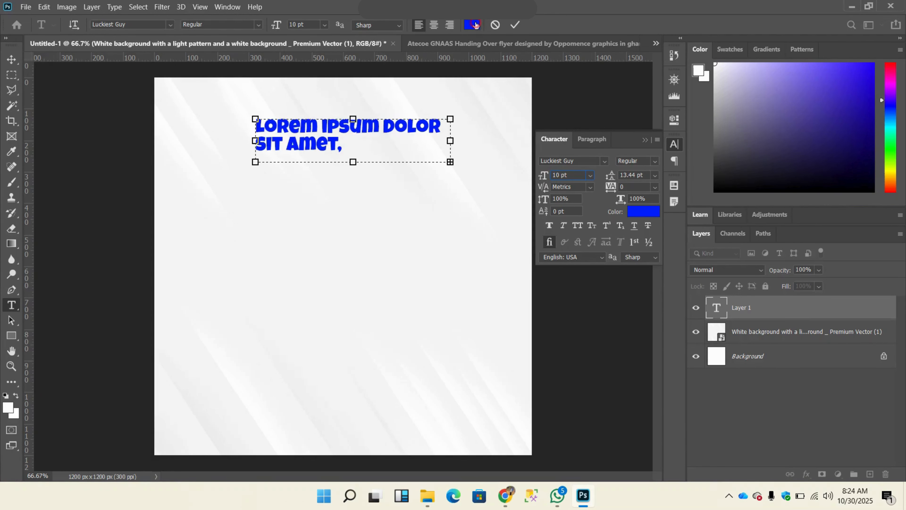
pyautogui.click(750, 187)
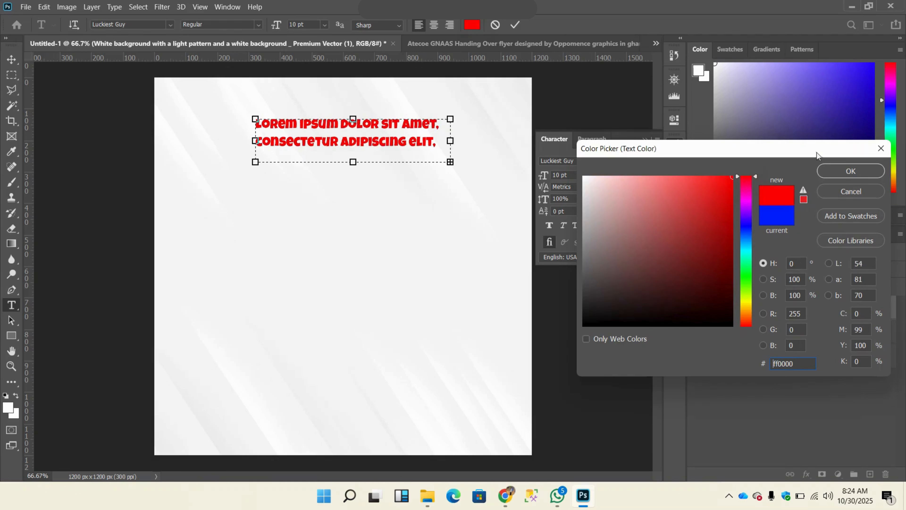
pyautogui.click(850, 171)
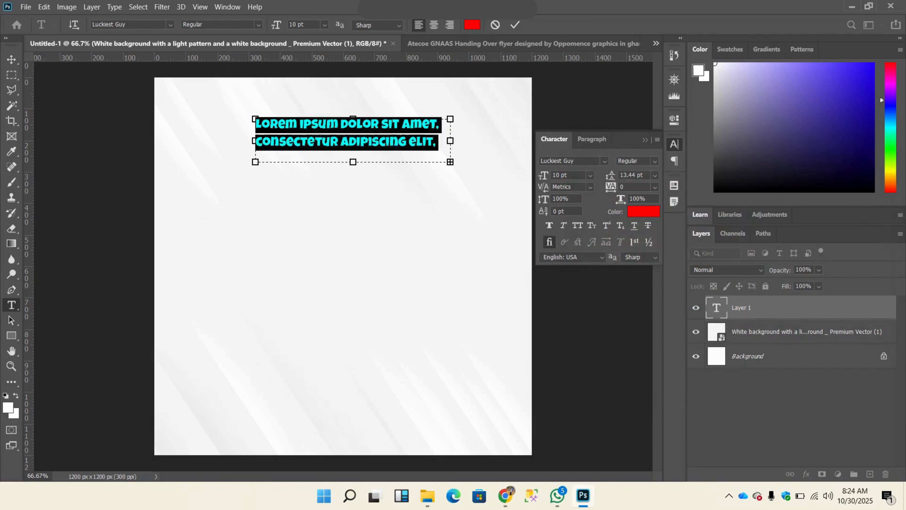
pyautogui.click(515, 24)
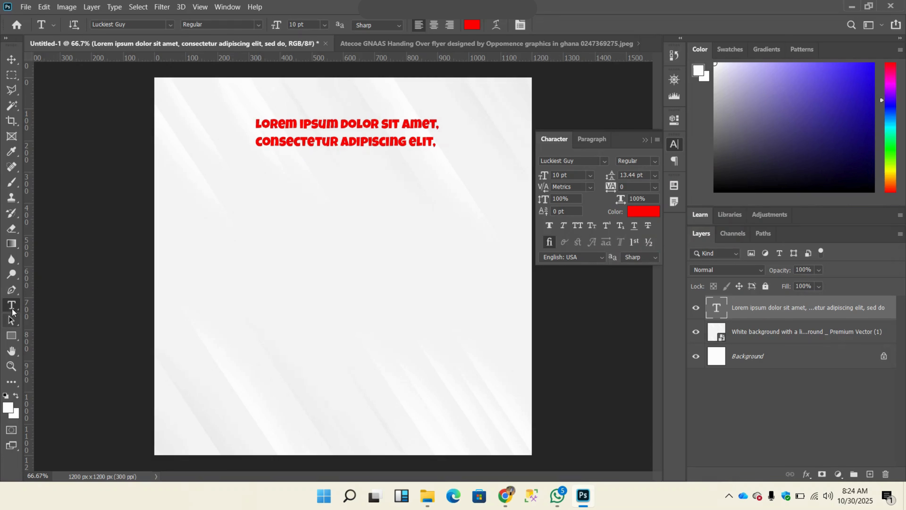
# Step: Move the red Lorem Ipsum paragraph slightly down the canvas, and hide and reopen the Character panel
pyautogui.click(12, 59)
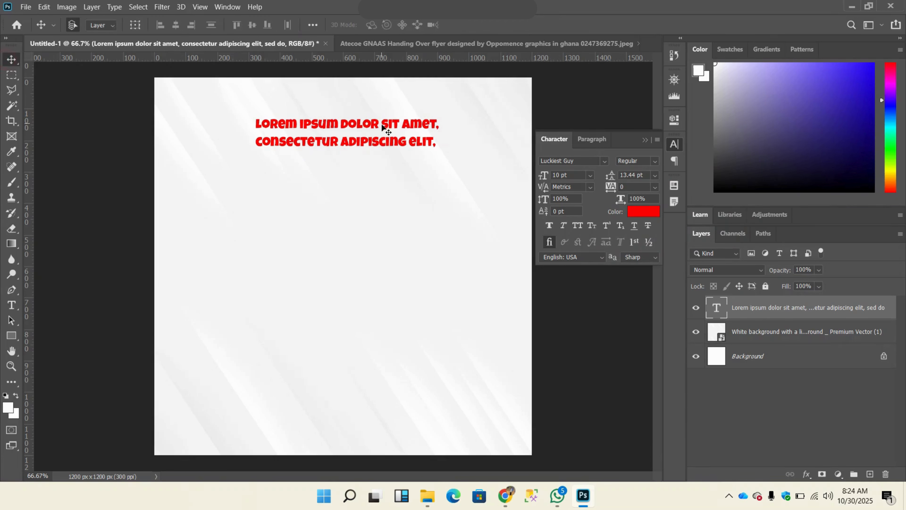
pyautogui.moveTo(384, 131)
pyautogui.mouseDown()
pyautogui.moveTo(386, 160)
pyautogui.moveTo(384, 143)
pyautogui.mouseUp()
pyautogui.click(645, 140)
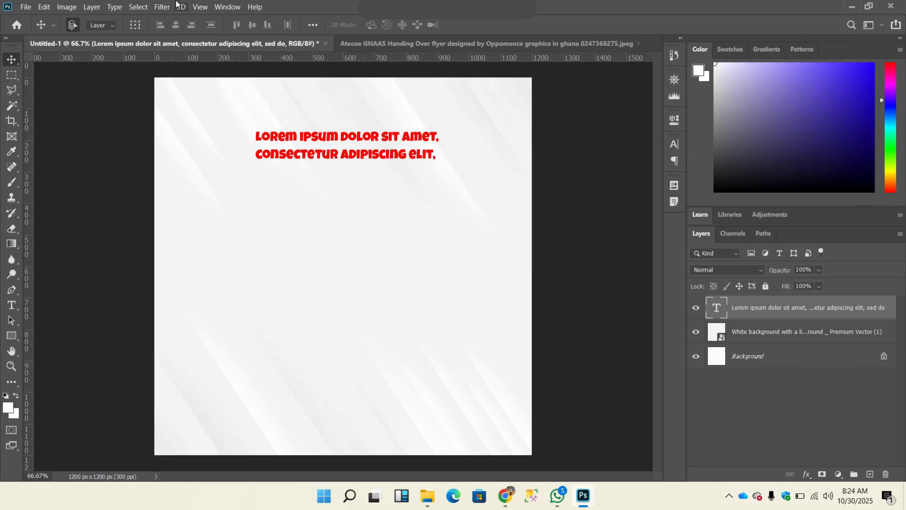
pyautogui.click(219, 7)
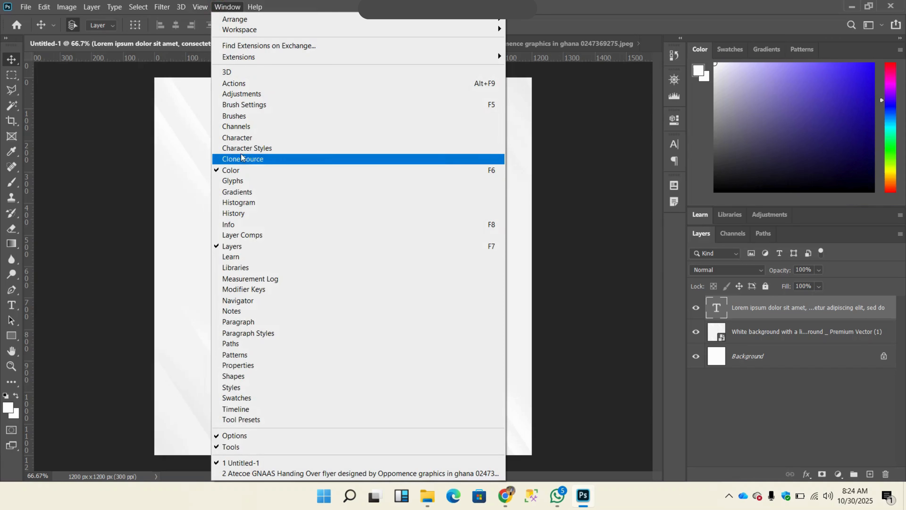
pyautogui.click(250, 137)
pyautogui.click(643, 142)
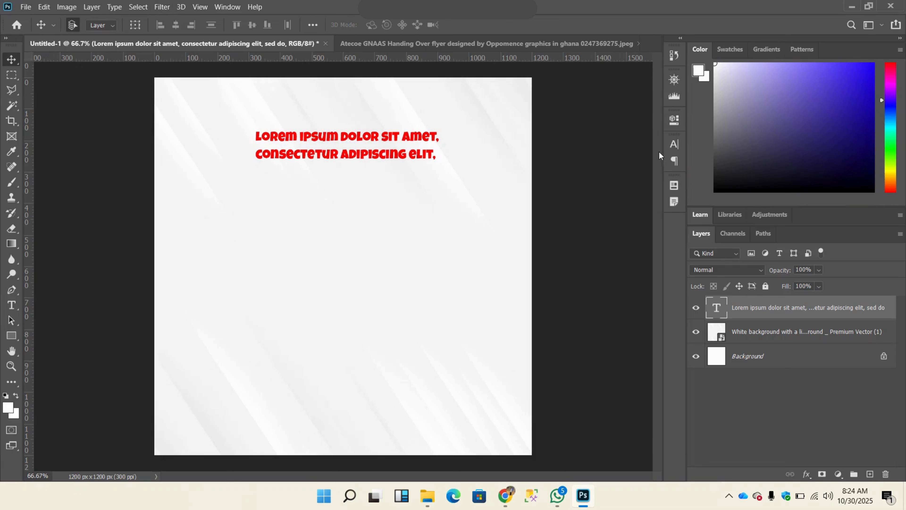
pyautogui.click(680, 145)
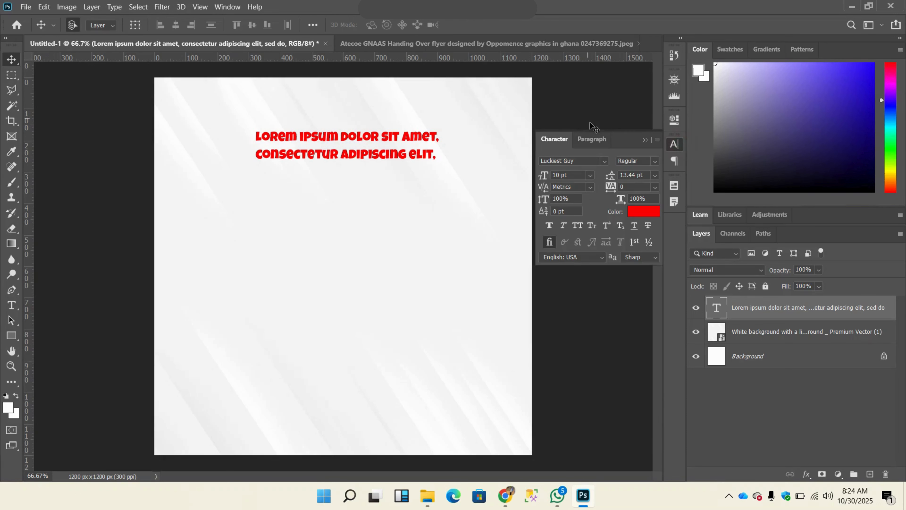
# Step: Shift the red paragraph slightly down and left, and set its font size to 8 pt after trying 5 pt
pyautogui.moveTo(334, 137); pyautogui.dragTo(350, 148)
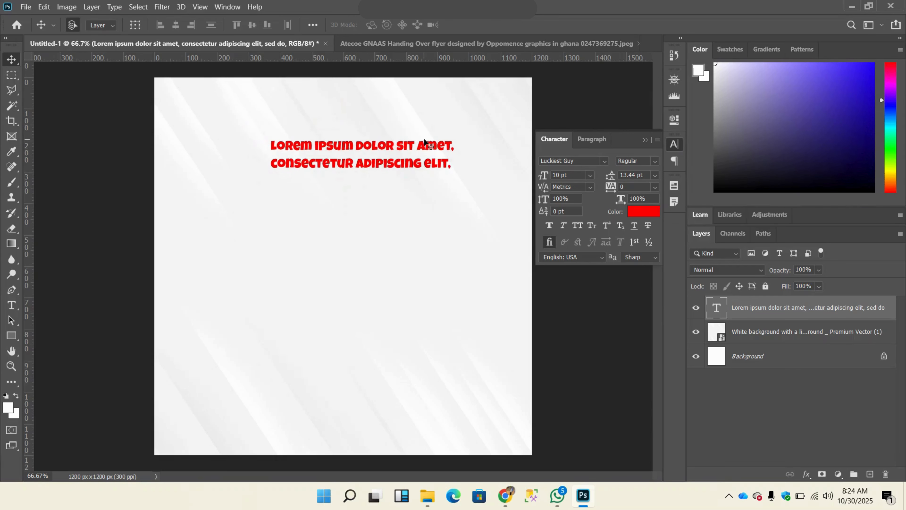
pyautogui.moveTo(403, 153); pyautogui.dragTo(373, 153)
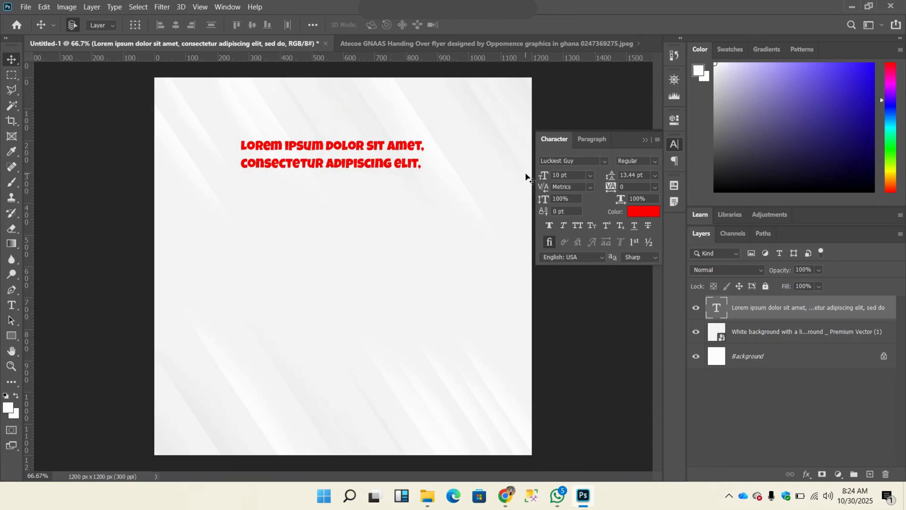
pyautogui.click(552, 175)
pyautogui.write('5')
pyautogui.press('Return')
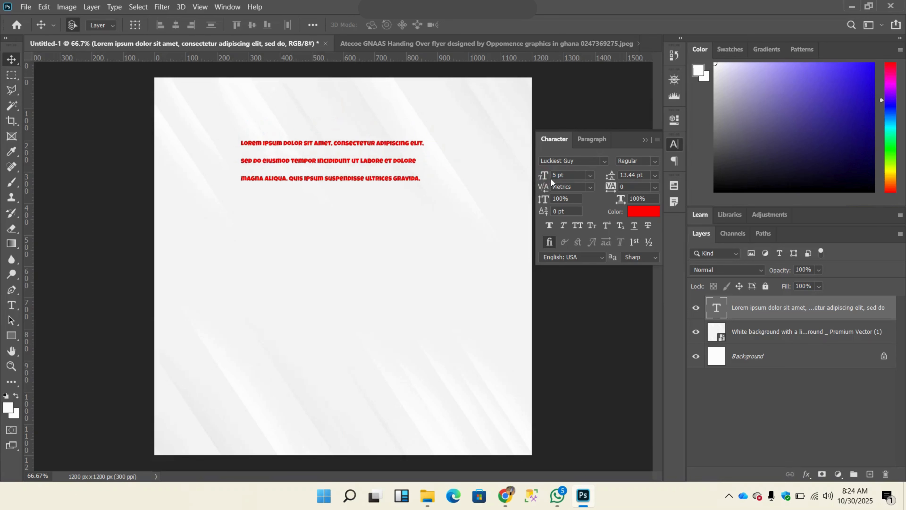
pyautogui.click(547, 177)
pyautogui.write('8')
pyautogui.press('Return')
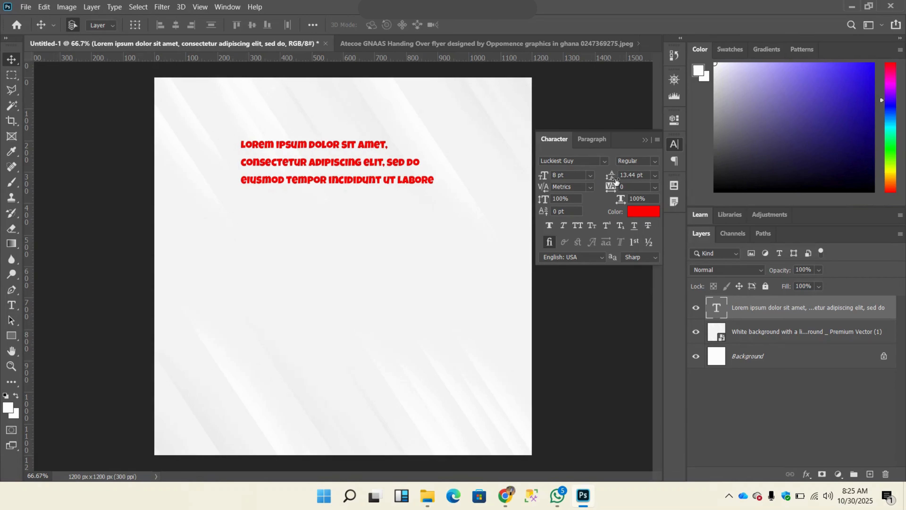
# Step: Set the paragraph's leading to 8 pt after trying 5 pt, and set its tracking to 10
pyautogui.click(624, 175)
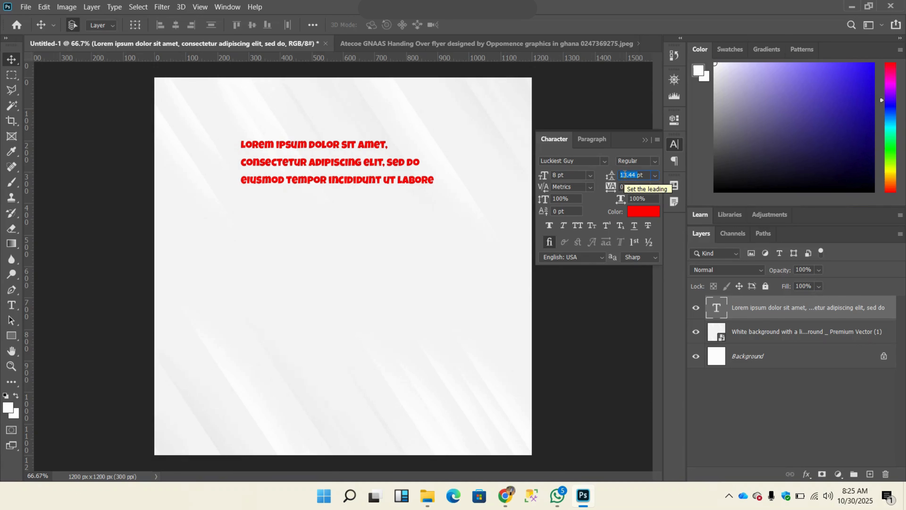
pyautogui.write('5')
pyautogui.press('Return')
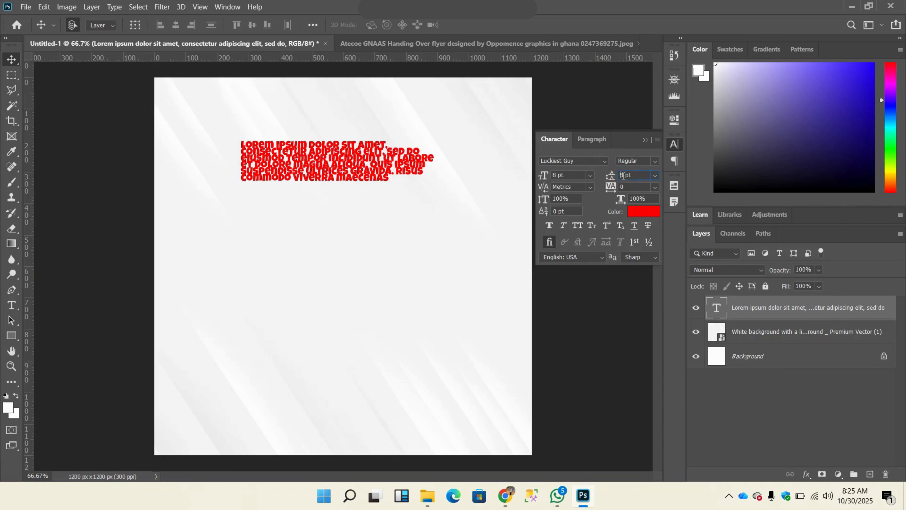
pyautogui.press('Return')
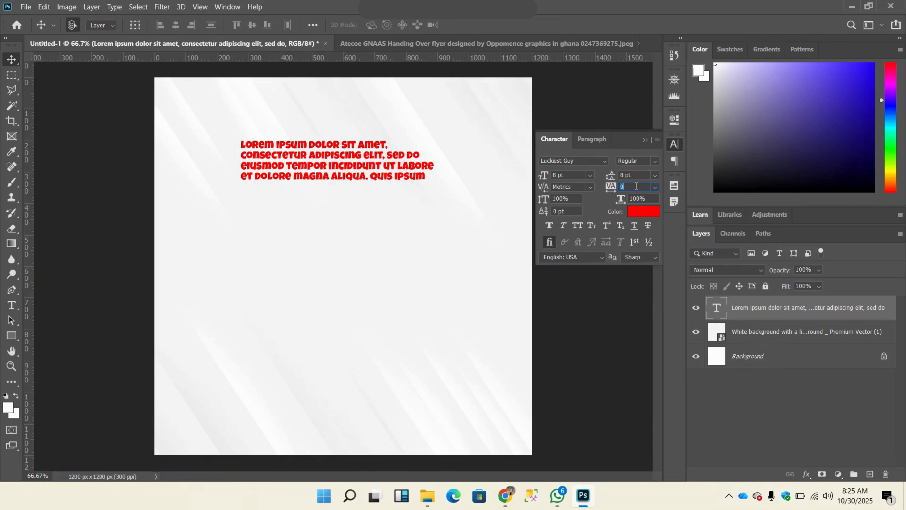
pyautogui.press('Return')
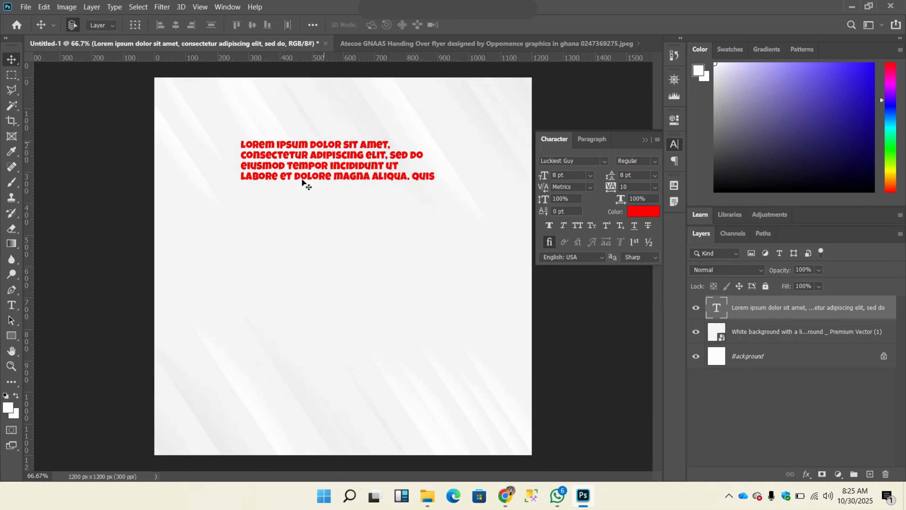
# Step: Nudge the red paragraph slightly up and right and replace its content with "dkdkkakd"
pyautogui.moveTo(312, 166)
pyautogui.mouseDown()
pyautogui.moveTo(337, 146)
pyautogui.moveTo(278, 154)
pyautogui.moveTo(333, 148)
pyautogui.moveTo(283, 118)
pyautogui.moveTo(316, 162)
pyautogui.mouseUp()
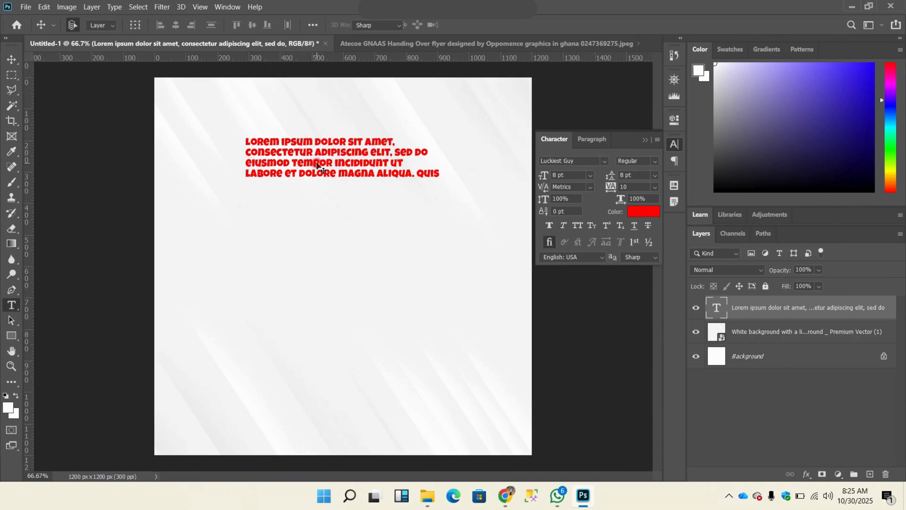
pyautogui.doubleClick(317, 161)
pyautogui.write('DKDKKAKD')
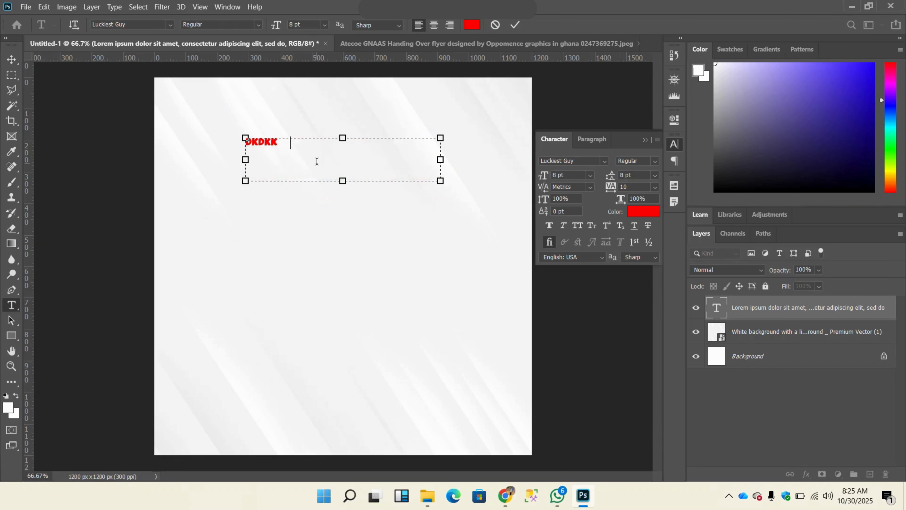
pyautogui.click(515, 25)
pyautogui.press('v')
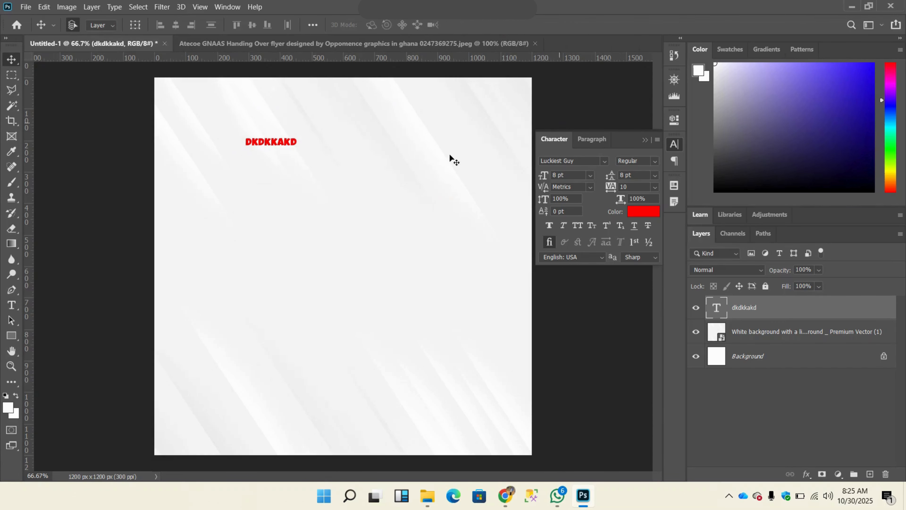
# Step: Change the "dkdkkakd" text's font to Myriad Pro, move it toward the middle of the canvas, and delete its layer
pyautogui.click(604, 163)
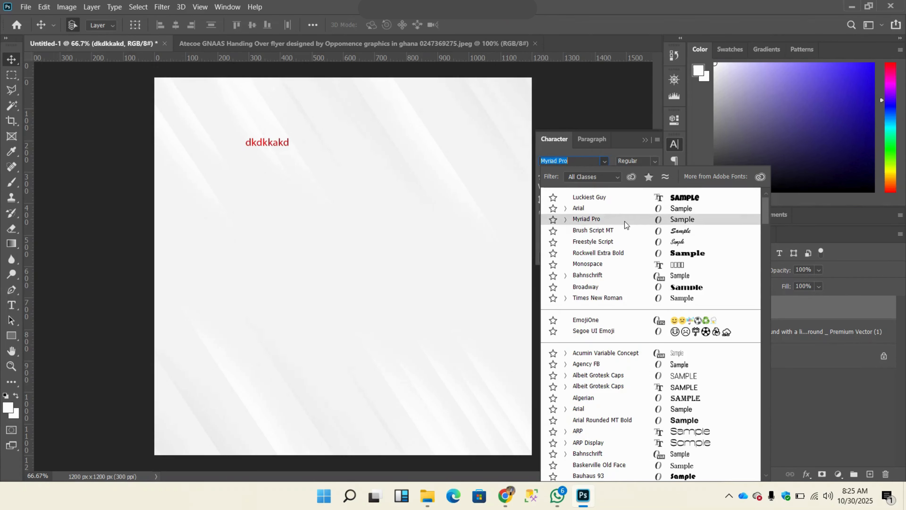
pyautogui.click(624, 220)
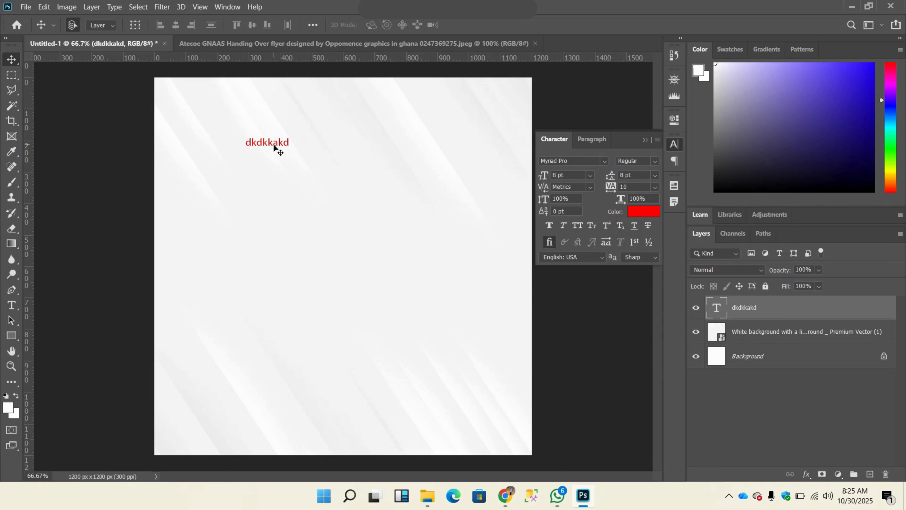
pyautogui.moveTo(277, 150); pyautogui.dragTo(368, 175)
pyautogui.press('Delete')
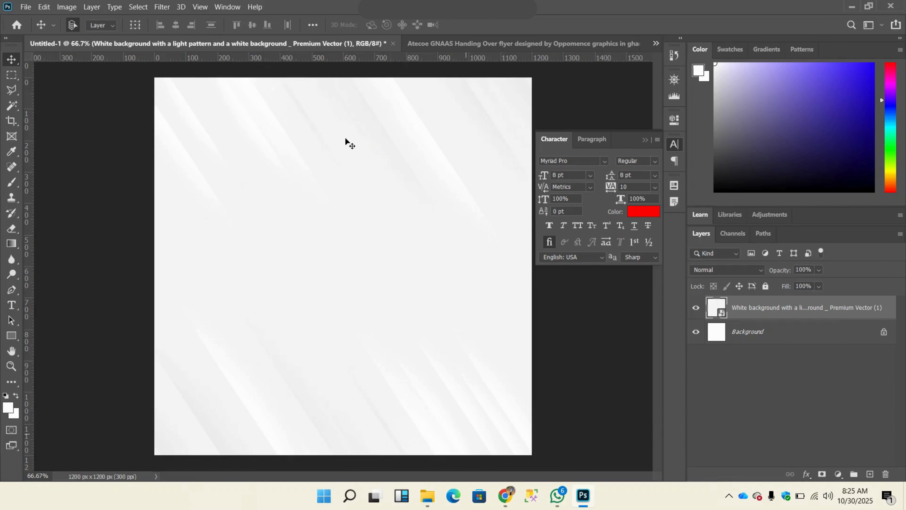
# Step: Check the reference flyer's heading, and add a black (000000) Lorem Ipsum text box about 740 x 120 px near the top of the new document
pyautogui.click(448, 49)
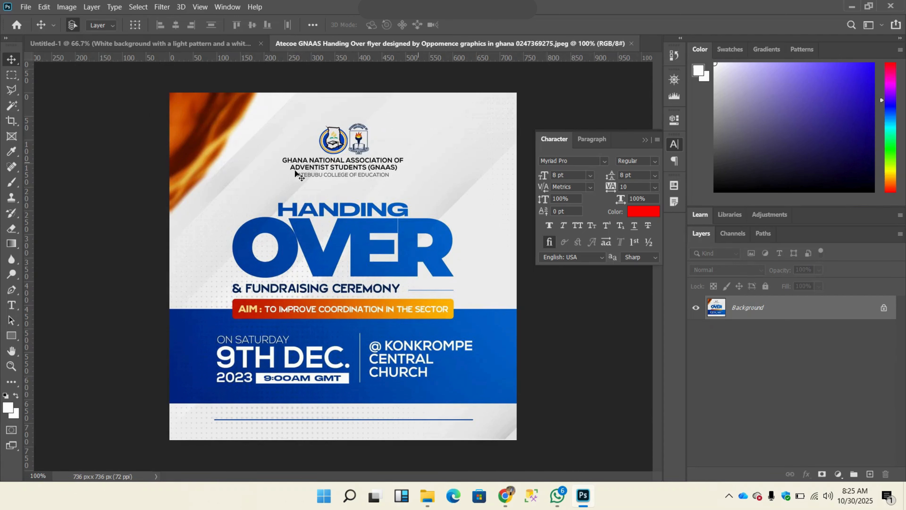
pyautogui.click(217, 49)
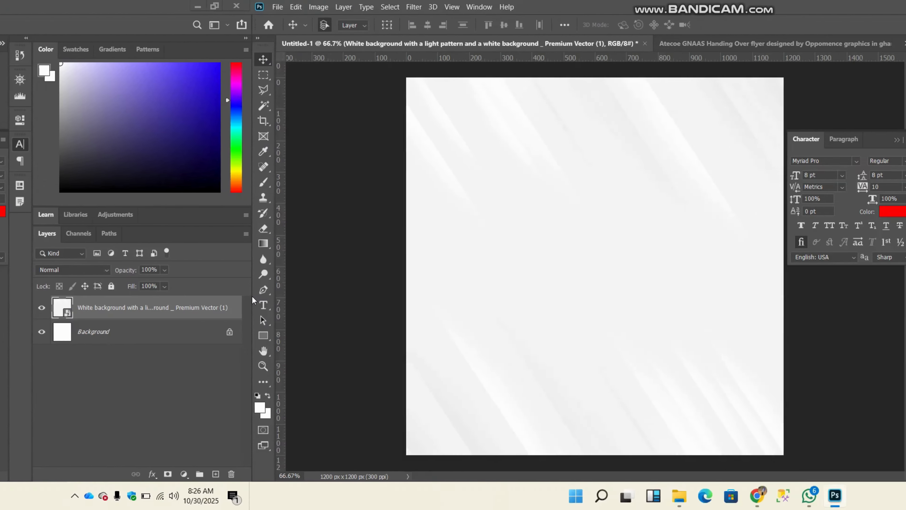
pyautogui.press('t')
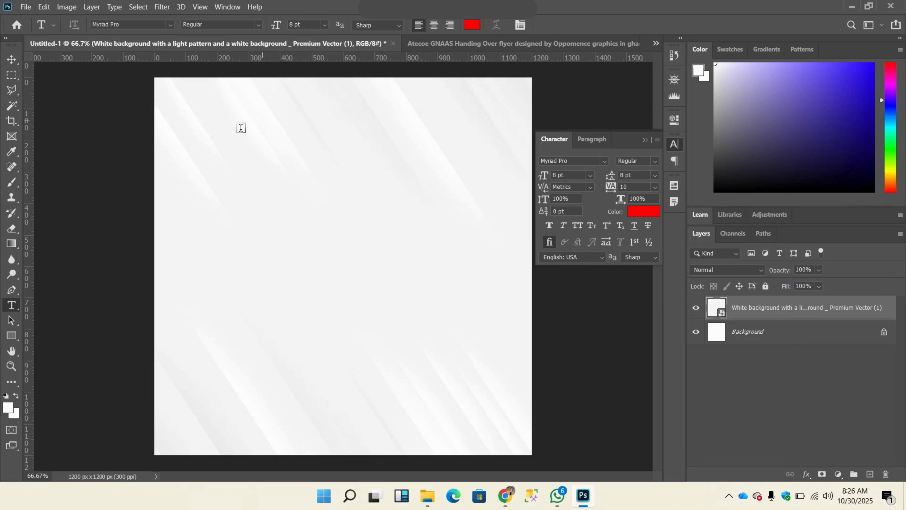
pyautogui.moveTo(237, 131); pyautogui.dragTo(469, 167)
pyautogui.click(466, 27)
pyautogui.write('000000')
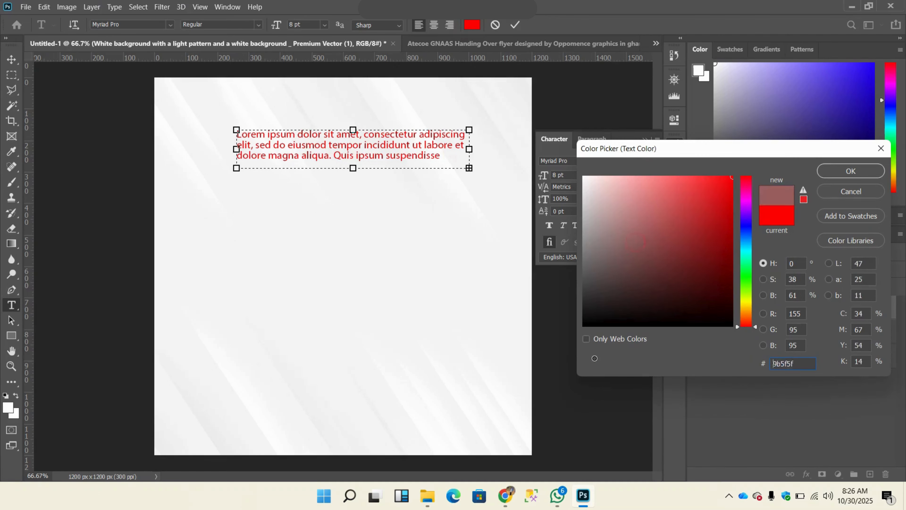
pyautogui.click(851, 171)
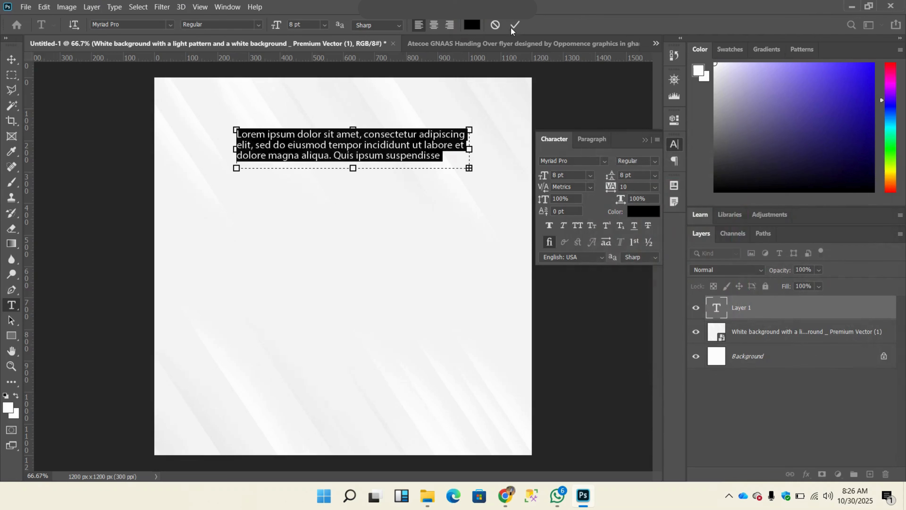
pyautogui.click(514, 25)
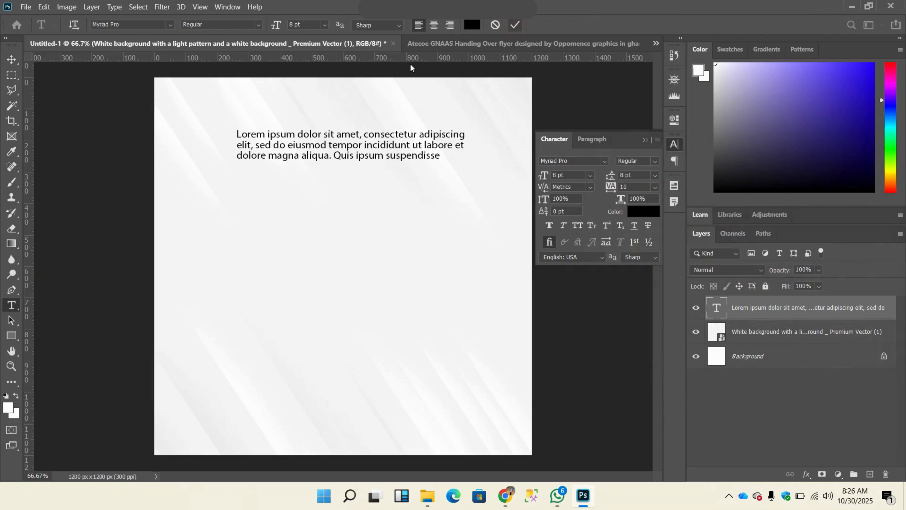
# Step: Replace the Lorem Ipsum placeholder with the lines "Ghana national association of" and "adventist students (gnaas)"
pyautogui.click(274, 146)
pyautogui.tripleClick(273, 145)
pyautogui.hotkey('ctrl', 'a')
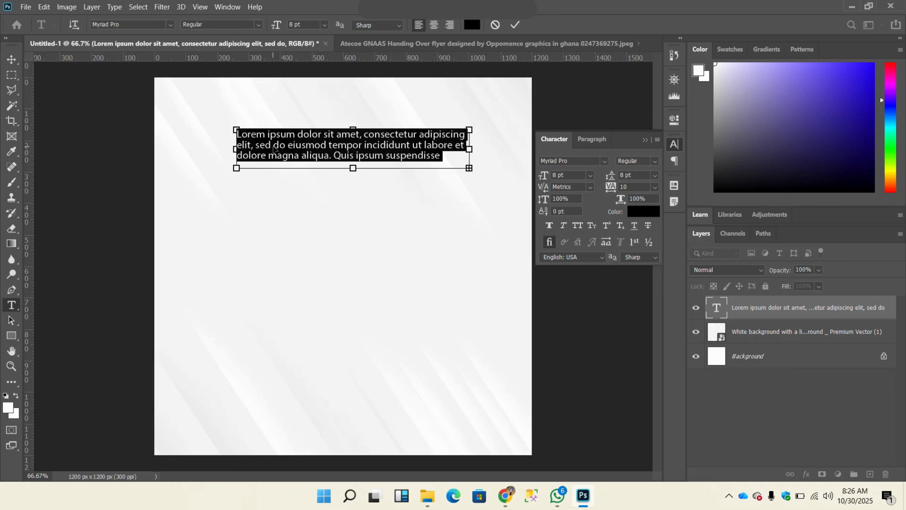
pyautogui.press('BackSpace')
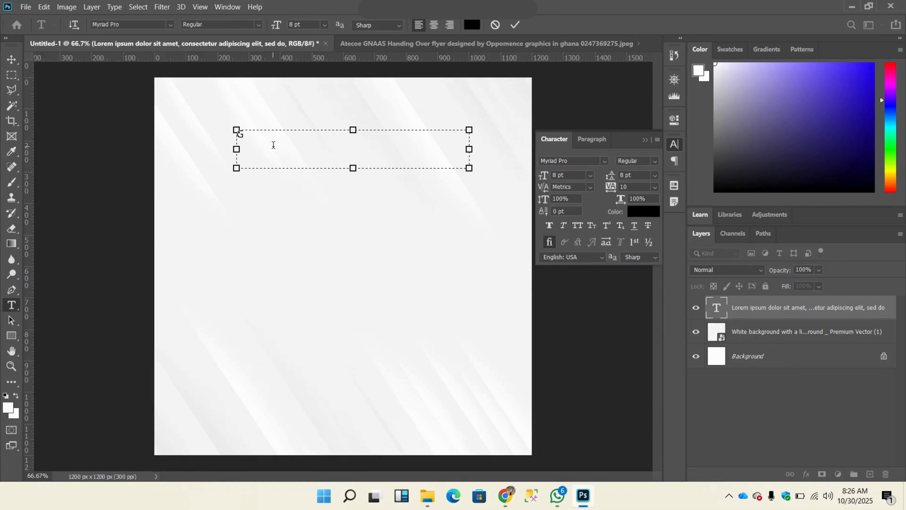
pyautogui.write('Ghana national association of')
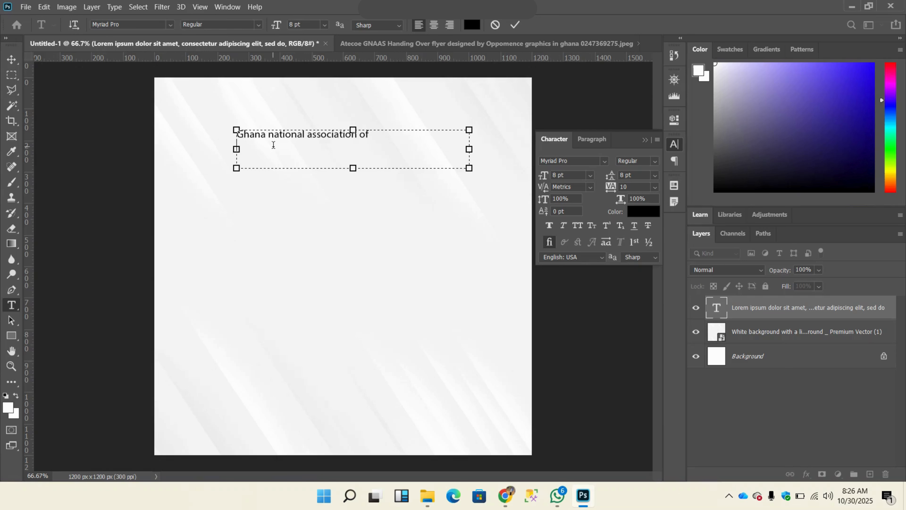
pyautogui.write('adventist s tudents (gnaas')
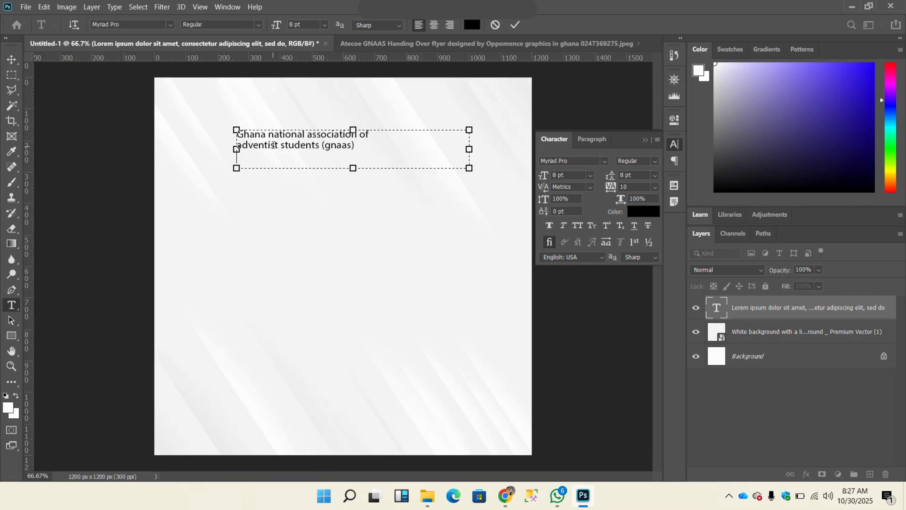
# Step: Add a third line reading "atebubu colege of education" to the heading text
pyautogui.write('tebubu colege of e')
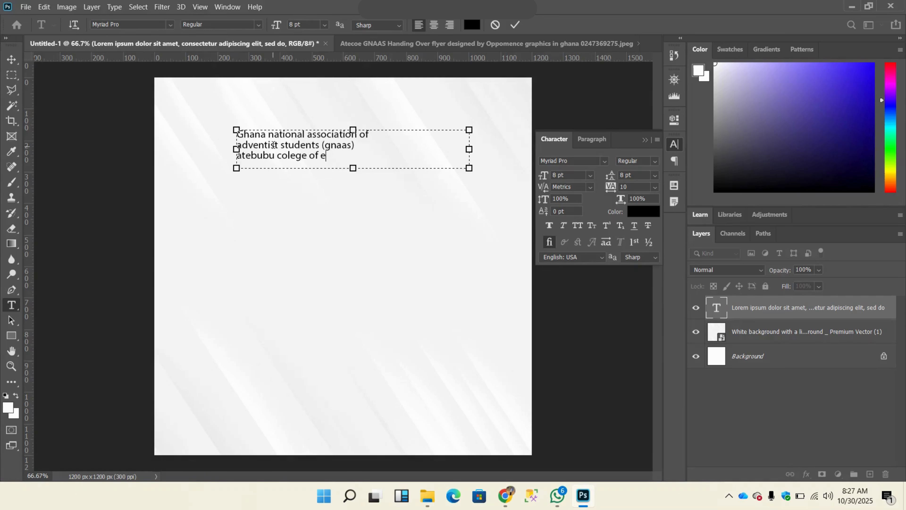
pyautogui.write('ducation')
# Step: Narrow the heading's text box to about 490 px wide and center-align all three lines
pyautogui.hotkey('ctrl', 'a')
pyautogui.click(306, 145)
pyautogui.tripleClick(306, 144)
pyautogui.moveTo(368, 157); pyautogui.dragTo(237, 129)
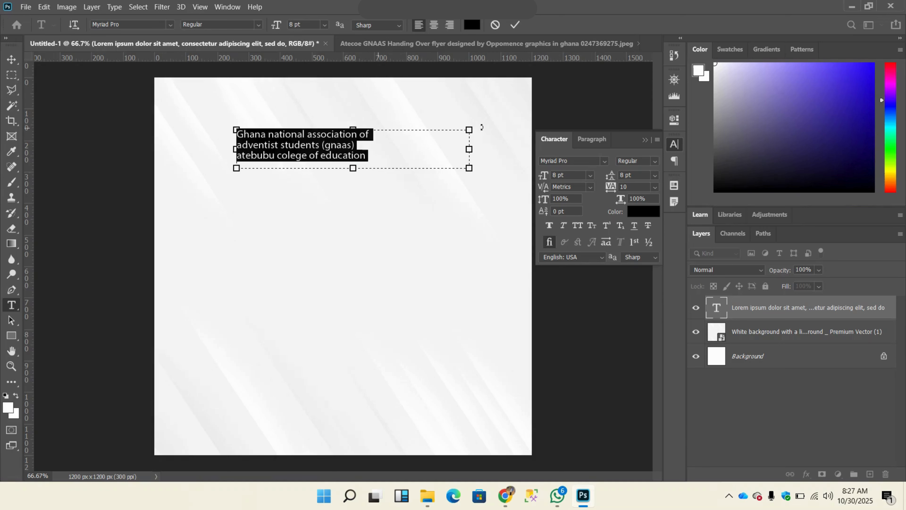
pyautogui.click(395, 146)
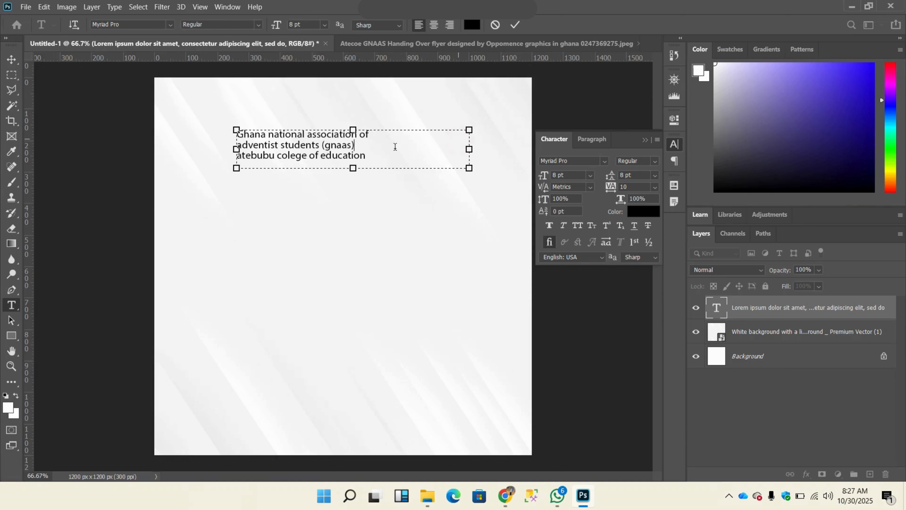
pyautogui.moveTo(470, 151); pyautogui.dragTo(239, 131)
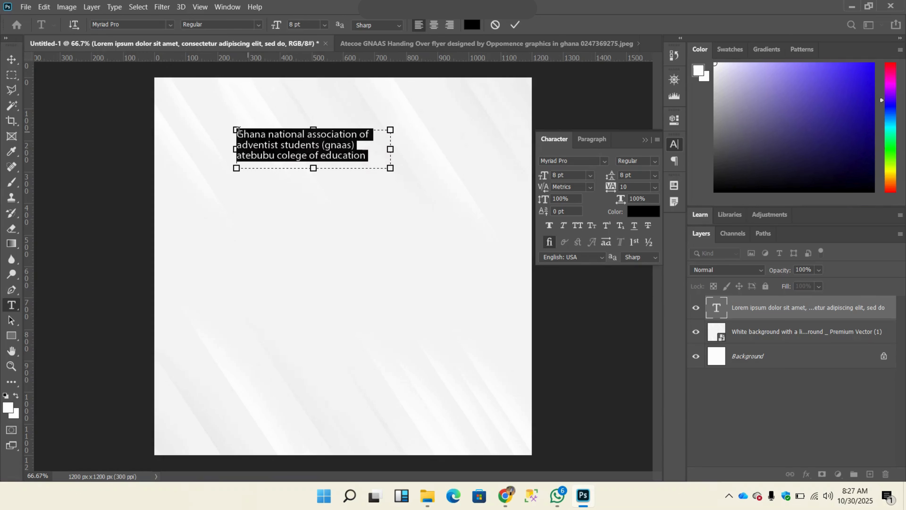
pyautogui.click(435, 25)
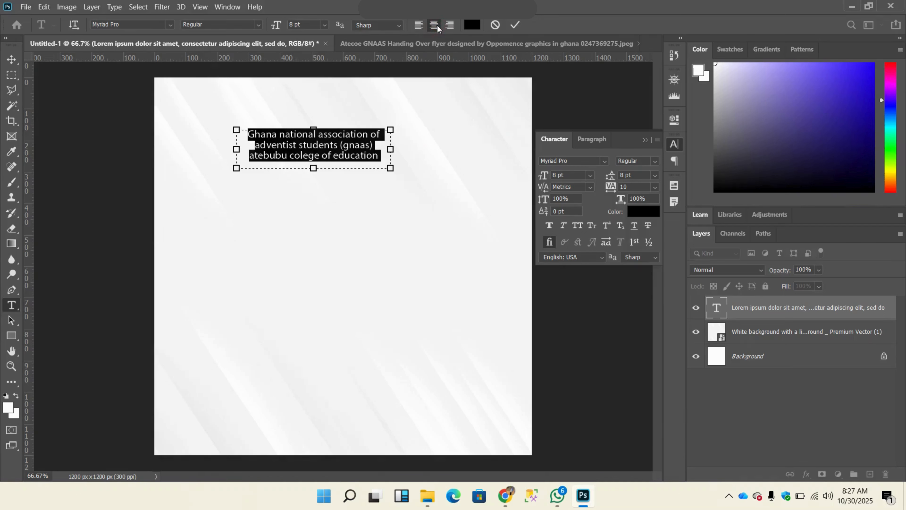
# Step: Set the three-line heading in all caps and widen its text box to about 560 px
pyautogui.click(578, 226)
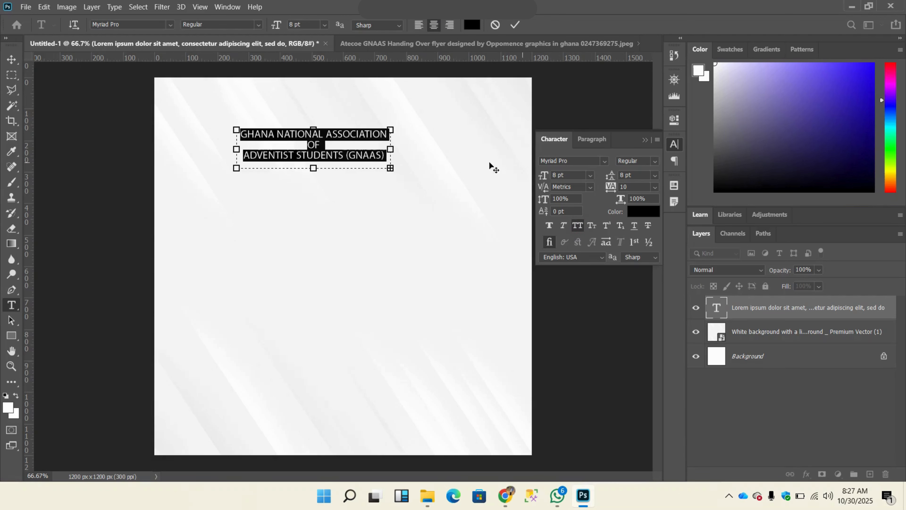
pyautogui.moveTo(390, 149); pyautogui.dragTo(413, 149)
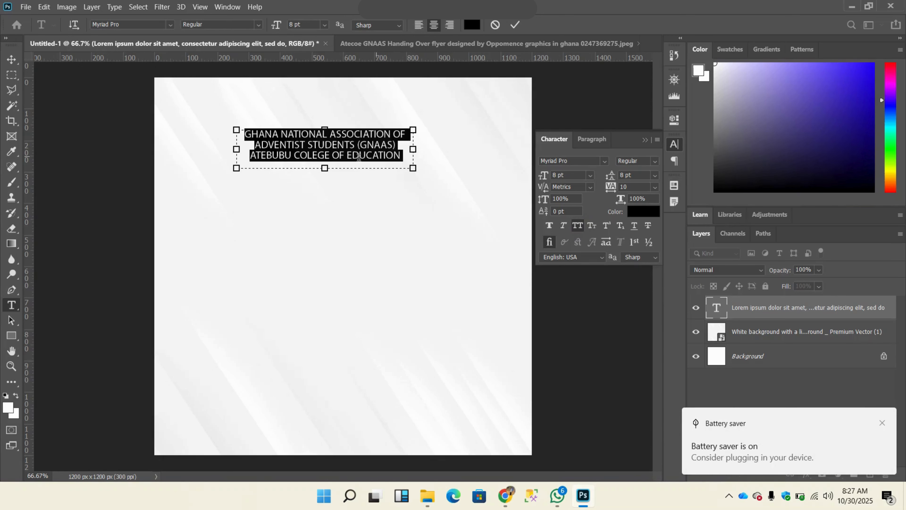
pyautogui.moveTo(331, 168); pyautogui.dragTo(331, 169)
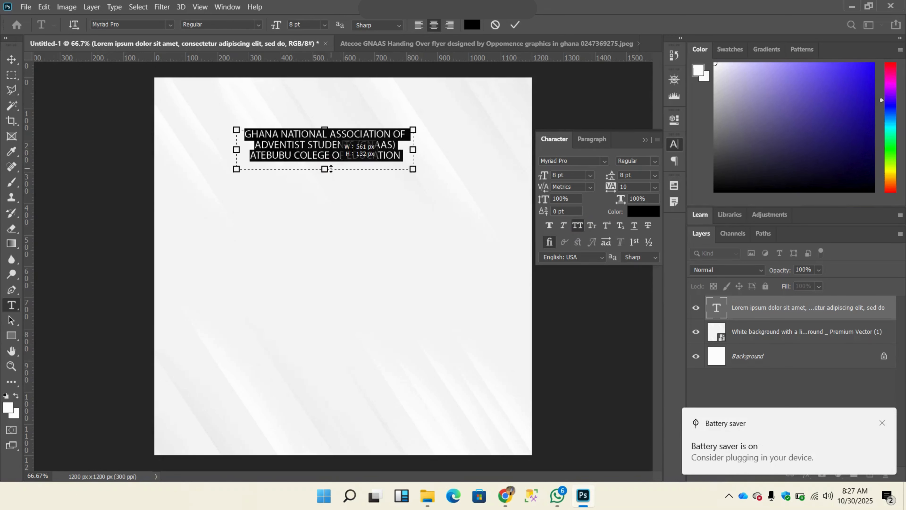
pyautogui.click(514, 24)
pyautogui.moveTo(344, 146); pyautogui.dragTo(368, 145)
pyautogui.click(230, 144)
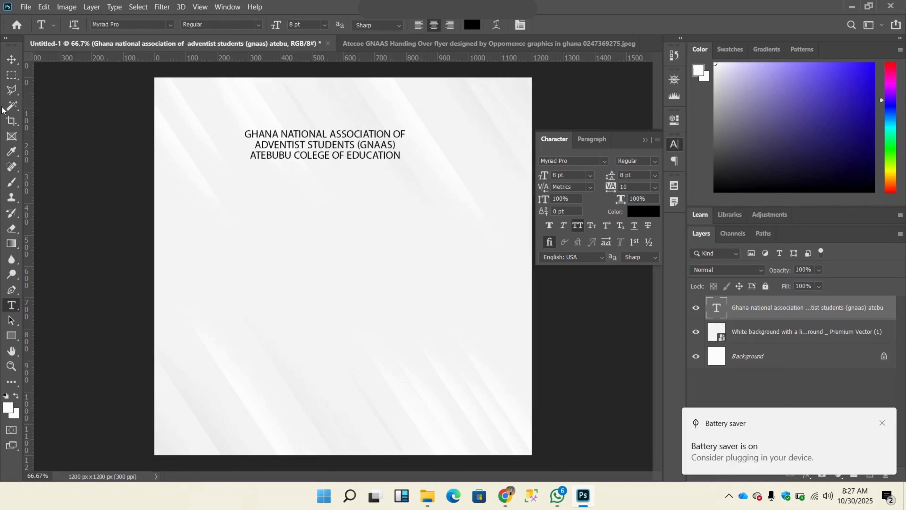
# Step: Move the heading slightly up and toward the page's horizontal center
pyautogui.click(11, 60)
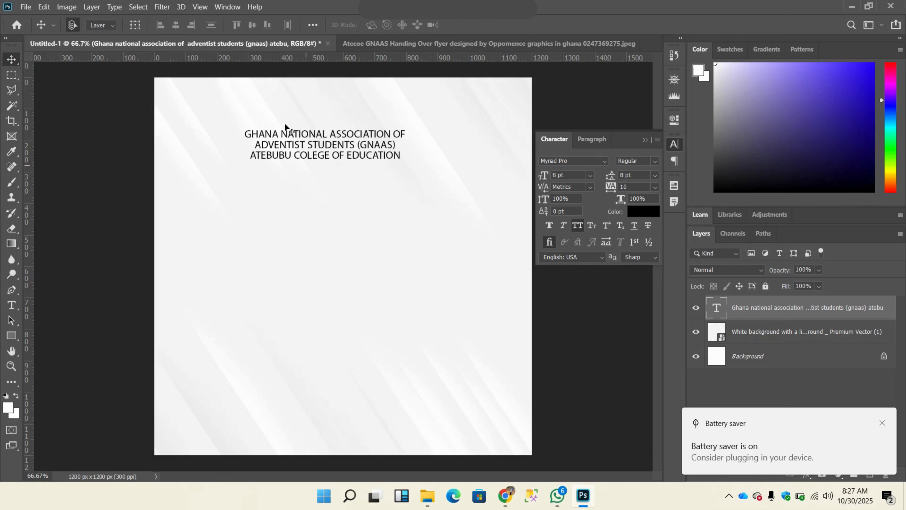
pyautogui.moveTo(314, 147)
pyautogui.mouseDown()
pyautogui.moveTo(344, 134)
pyautogui.moveTo(348, 118)
pyautogui.moveTo(349, 137)
pyautogui.moveTo(315, 137)
pyautogui.mouseUp()
pyautogui.moveTo(448, 4)
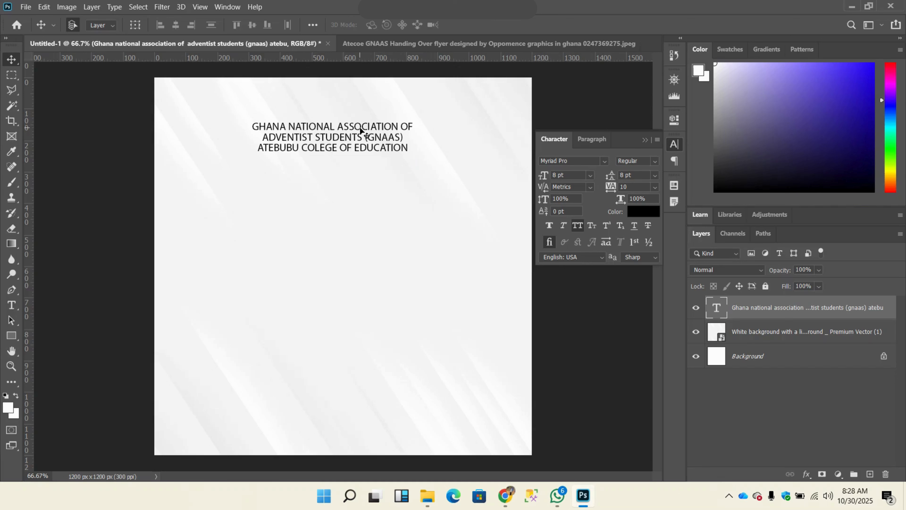
# Step: Cut the "atebubu colege of education" line out of the heading and nudge the remaining two lines slightly right
pyautogui.doubleClick(344, 142)
pyautogui.click(268, 151)
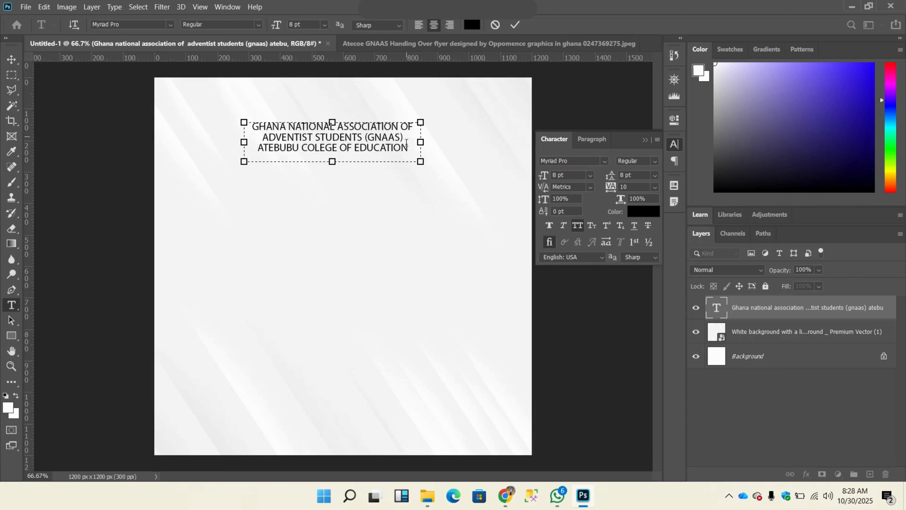
pyautogui.moveTo(407, 146); pyautogui.dragTo(259, 149)
pyautogui.press('BackSpace')
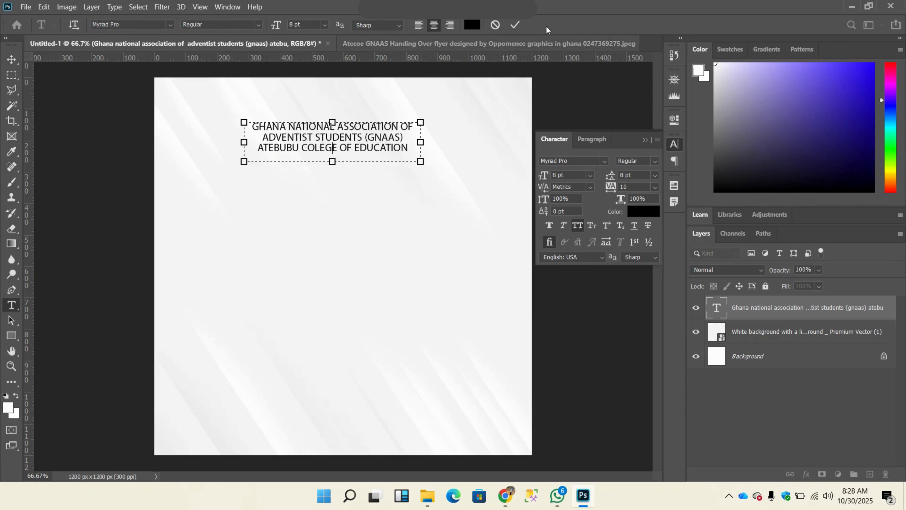
pyautogui.moveTo(337, 161); pyautogui.dragTo(335, 147)
pyautogui.click(516, 27)
pyautogui.press('v')
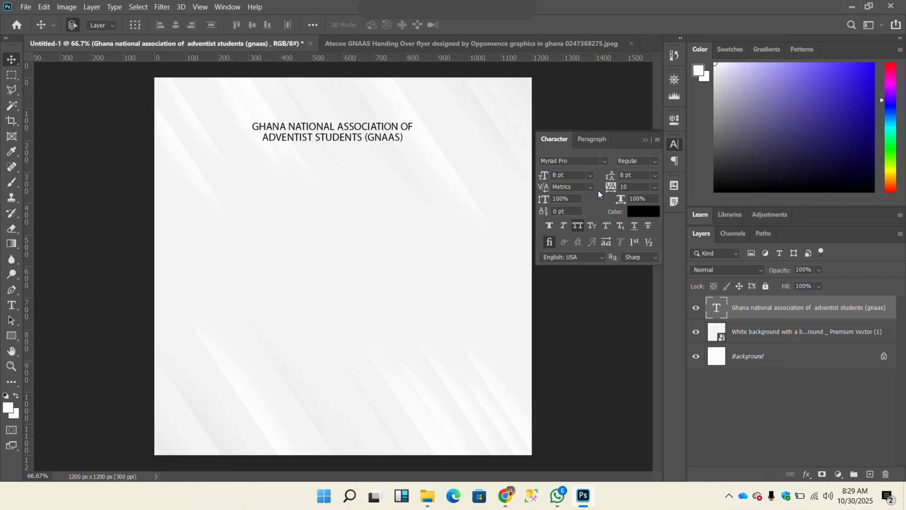
pyautogui.moveTo(352, 126); pyautogui.dragTo(360, 125)
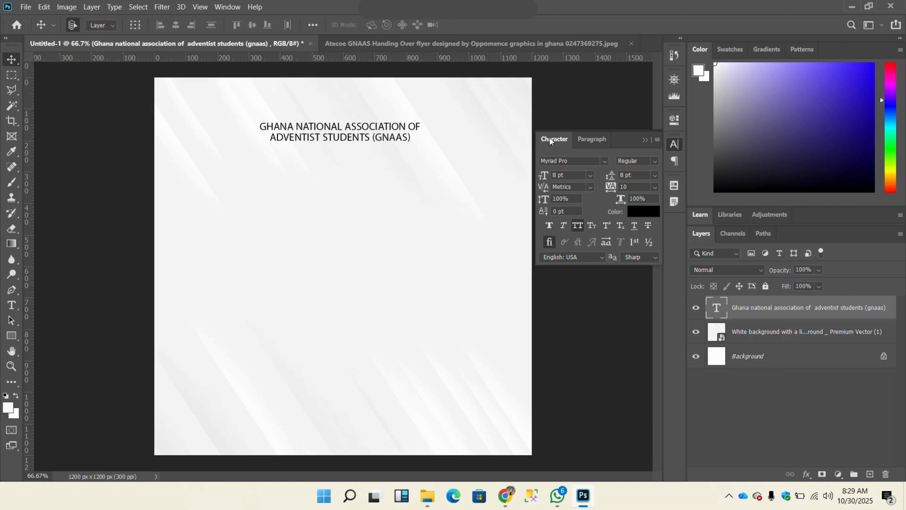
# Step: Change the two-line heading's font to Room in the Medium style and reposition it slightly lower near the page center
pyautogui.click(605, 161)
pyautogui.click(591, 158)
pyautogui.write('room')
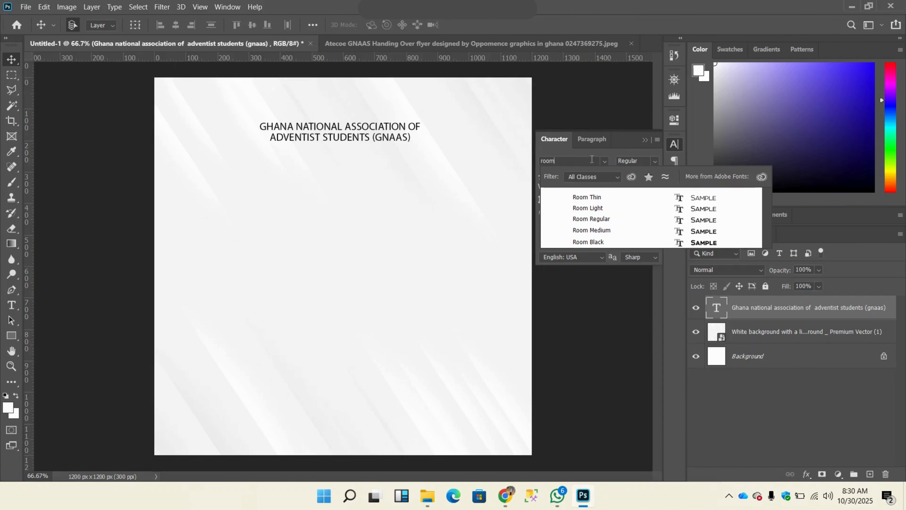
pyautogui.press('Return')
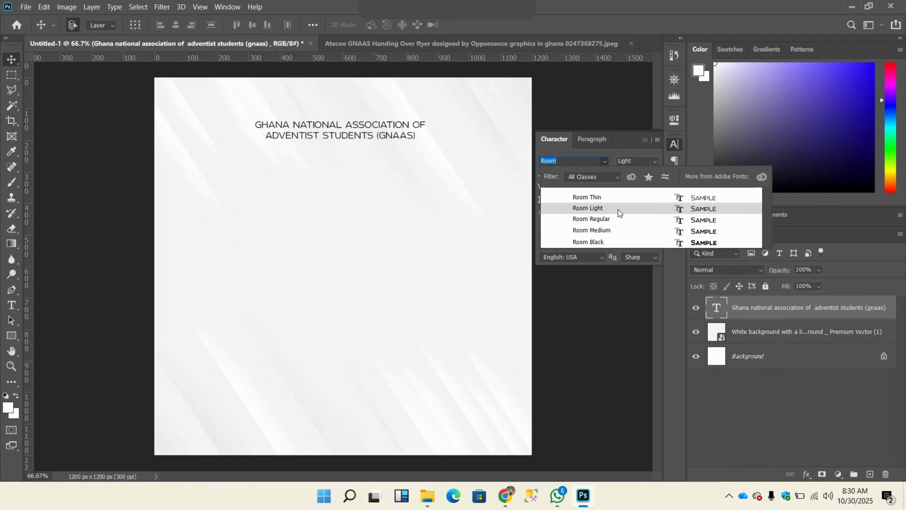
pyautogui.click(619, 218)
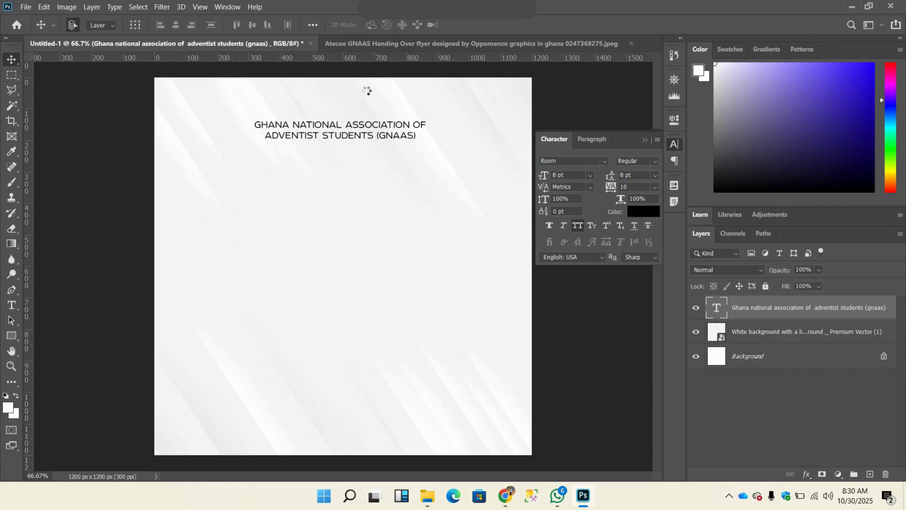
pyautogui.moveTo(359, 141)
pyautogui.mouseDown()
pyautogui.moveTo(360, 131)
pyautogui.moveTo(366, 144)
pyautogui.mouseUp()
pyautogui.click(655, 161)
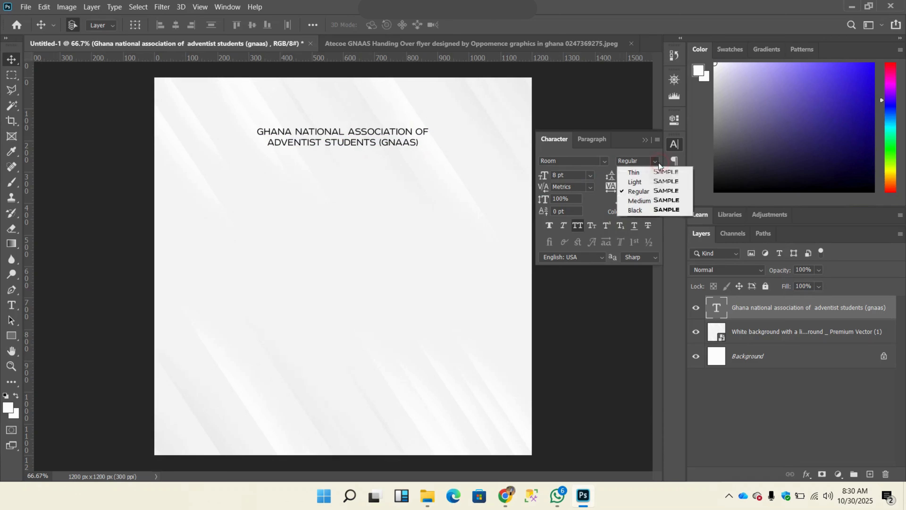
pyautogui.click(657, 201)
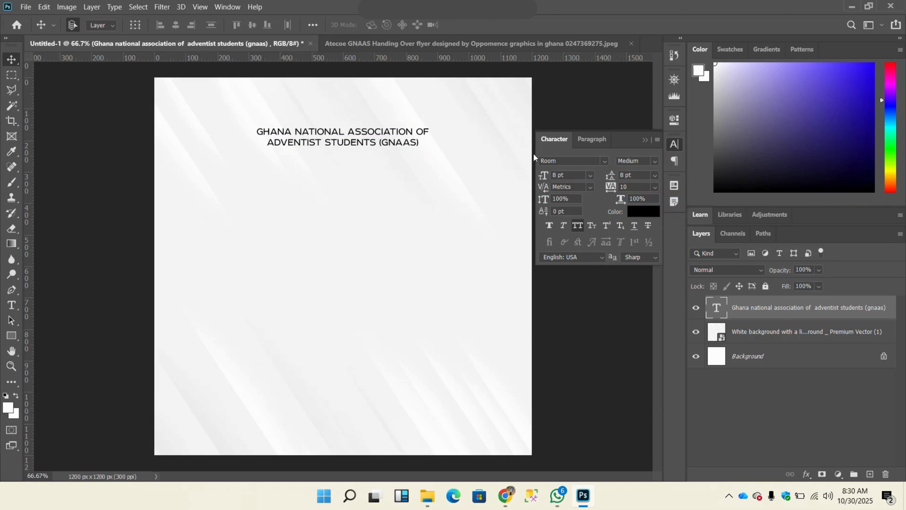
pyautogui.moveTo(341, 140); pyautogui.dragTo(339, 140)
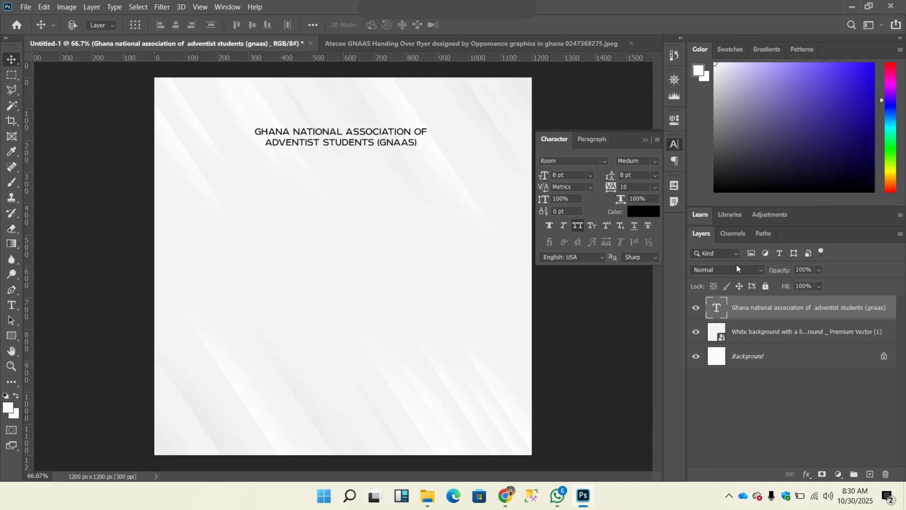
# Step: Scale the heading down proportionally to about 91% (7.3 pt) and move it back toward the page's horizontal center
pyautogui.hotkey('ctrl', 't')
pyautogui.moveTo(433, 158); pyautogui.dragTo(417, 154)
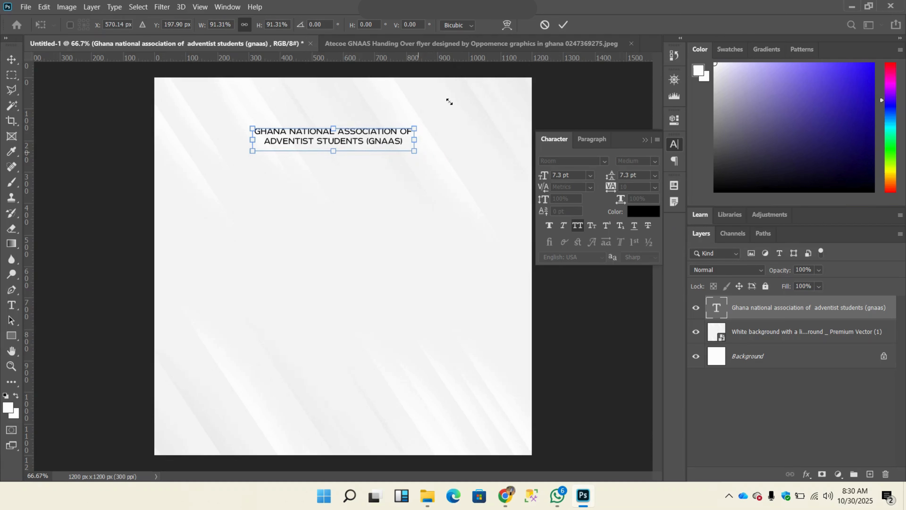
pyautogui.click(564, 25)
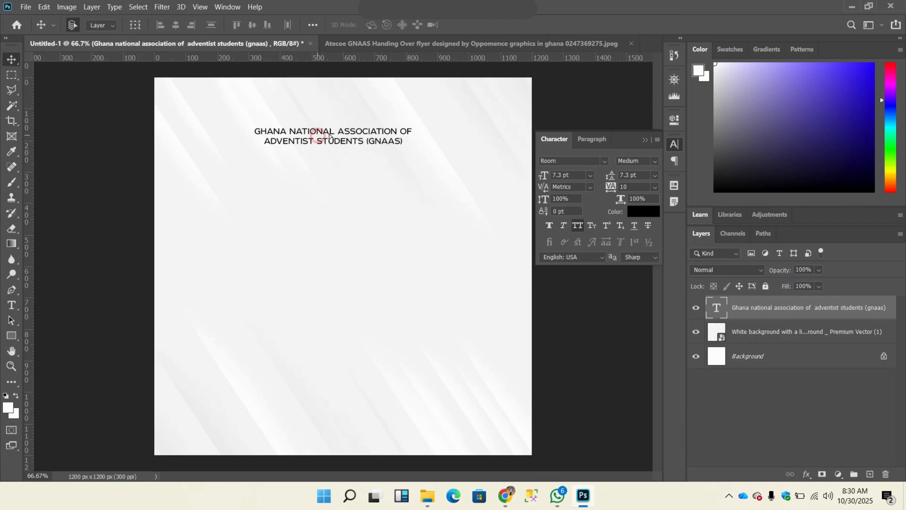
pyautogui.moveTo(319, 140); pyautogui.dragTo(335, 136)
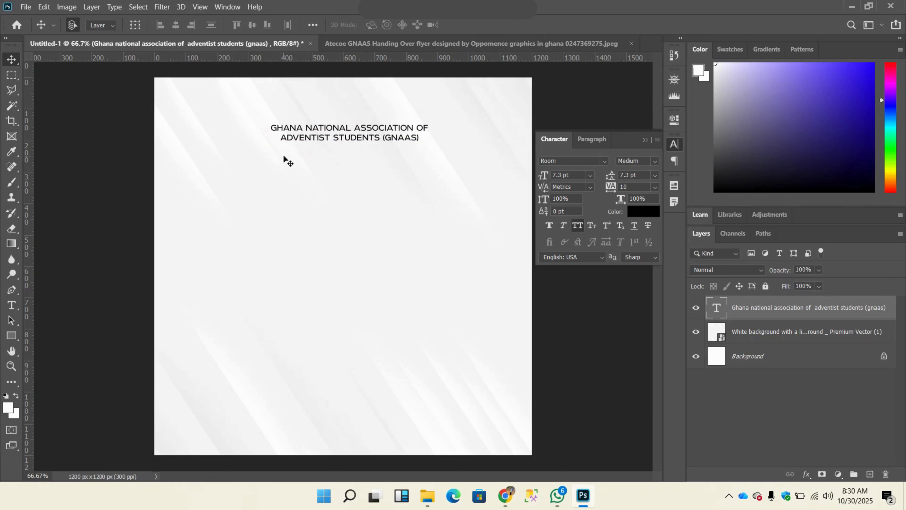
# Step: Add margin guides about 75 px inside the page's side edges and 60 px inside its top and bottom, and lower the heading slightly
pyautogui.hotkey('ctrl', 'r')
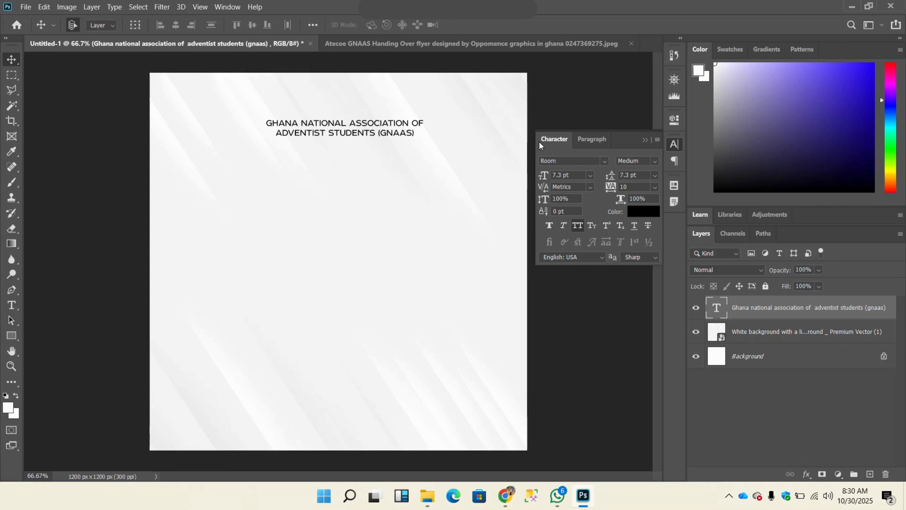
pyautogui.hotkey('ctrl', 'r')
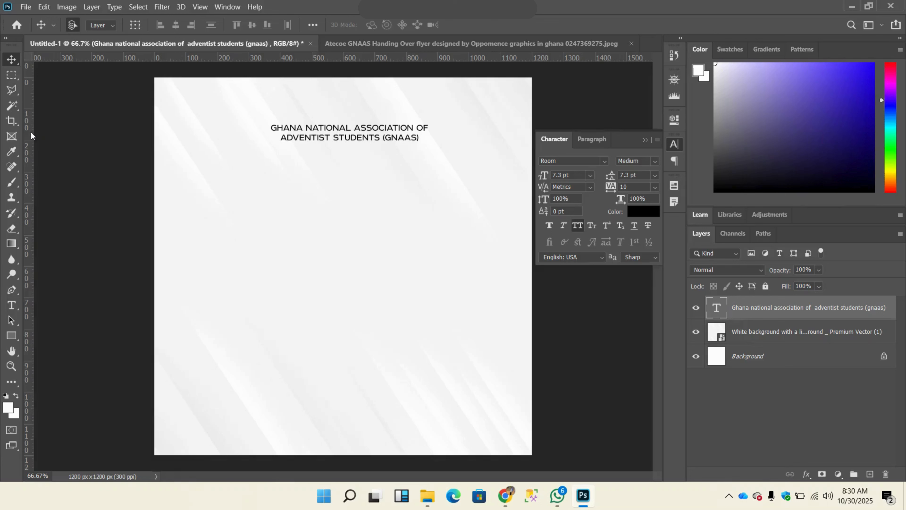
pyautogui.moveTo(29, 137); pyautogui.dragTo(178, 160)
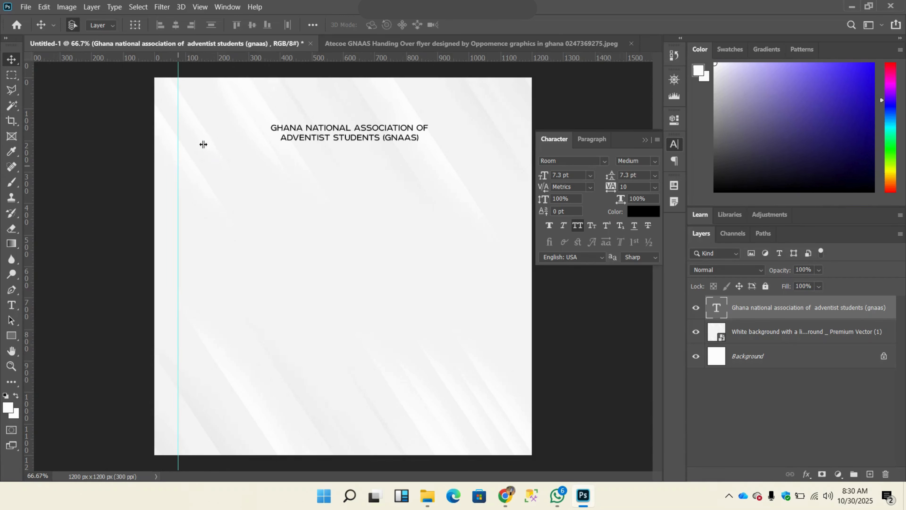
pyautogui.moveTo(277, 59); pyautogui.dragTo(289, 96)
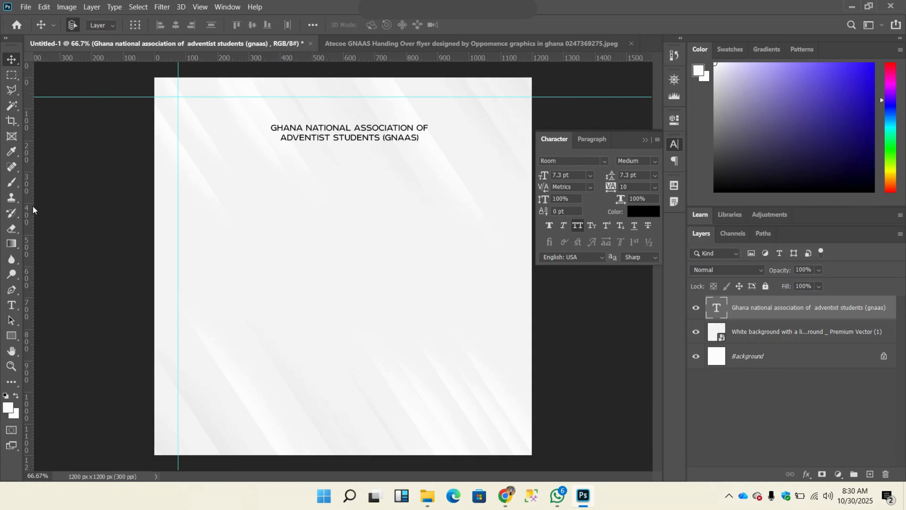
pyautogui.moveTo(32, 214); pyautogui.dragTo(508, 264)
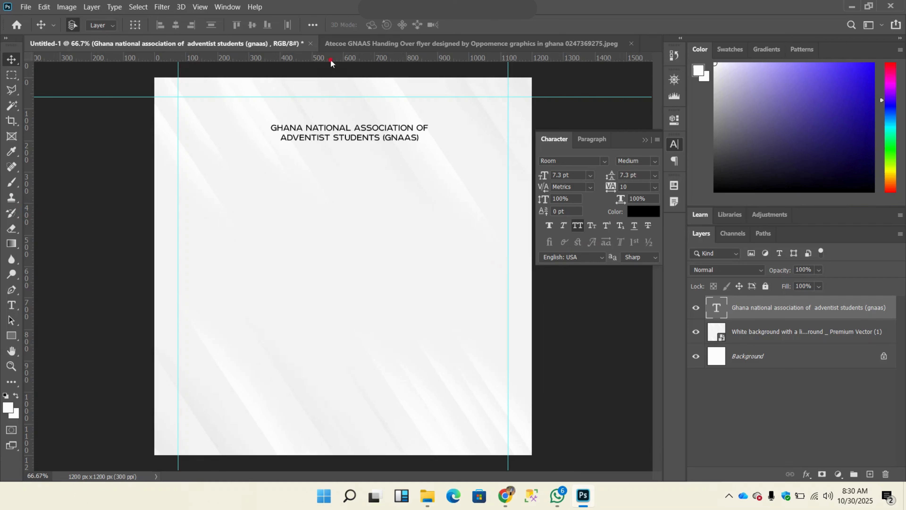
pyautogui.moveTo(329, 59); pyautogui.dragTo(412, 435)
pyautogui.moveTo(348, 142); pyautogui.dragTo(346, 150)
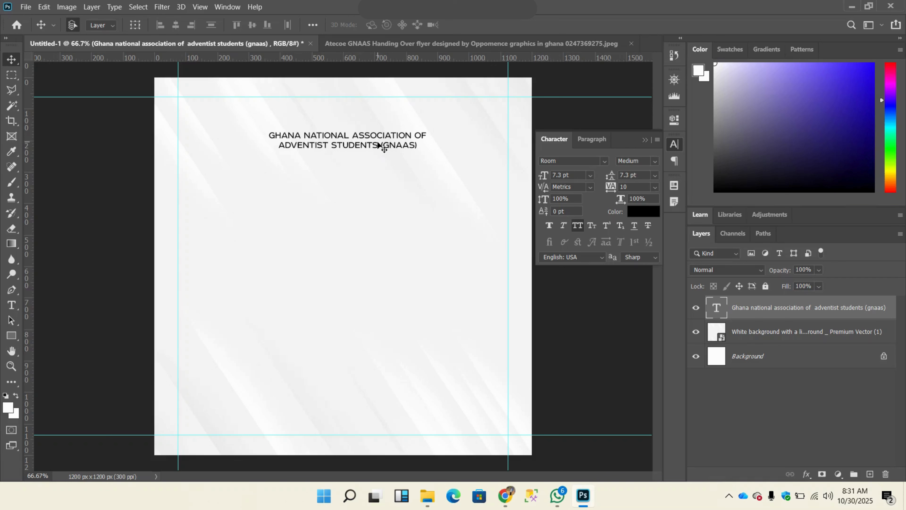
# Step: Paste the cut line "atebubu colege of education" as a separate text layer in the middle of the page
pyautogui.click(12, 305)
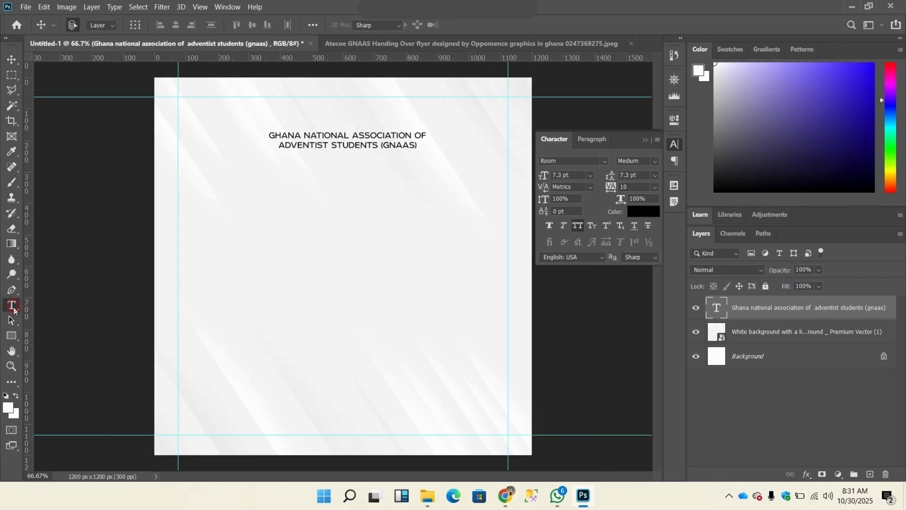
pyautogui.click(287, 272)
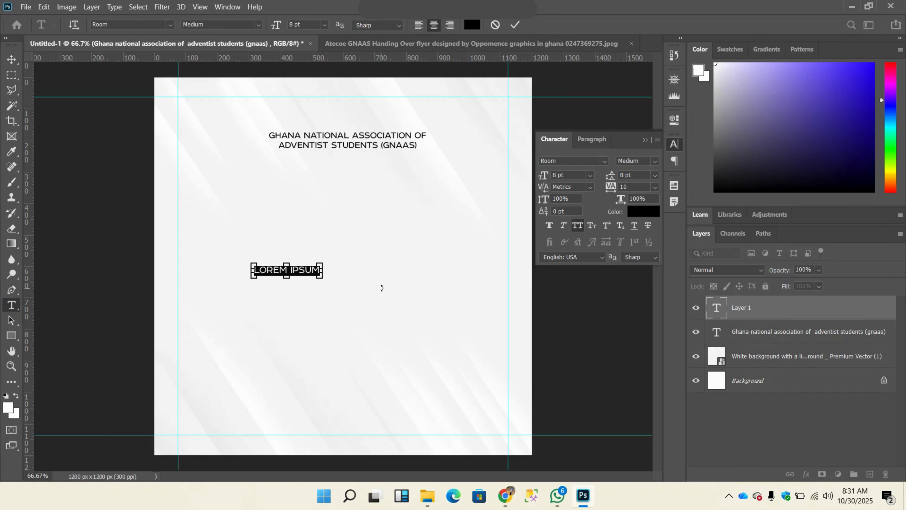
pyautogui.write('ATEBUBU COLEGE OF EDUCATION')
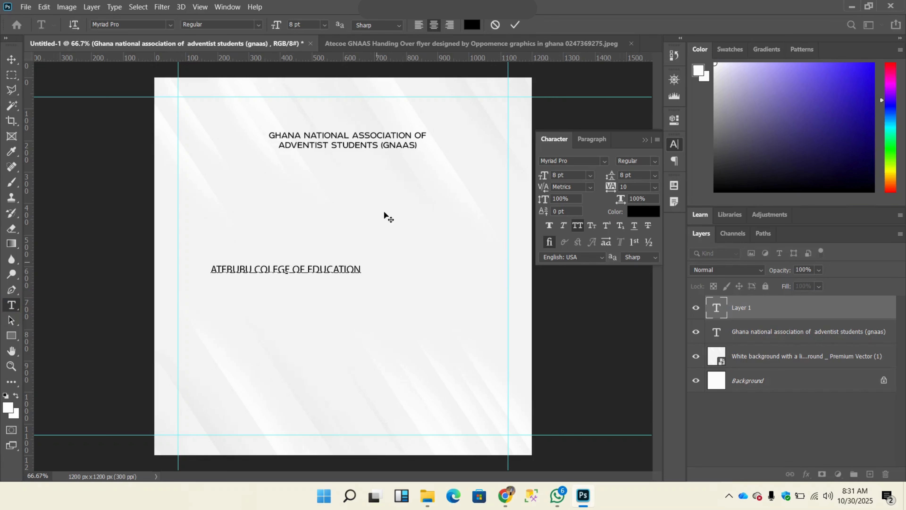
pyautogui.click(513, 26)
# Step: Move the college line directly beneath the heading, centered, and scale it down to about 5.09 pt
pyautogui.click(12, 59)
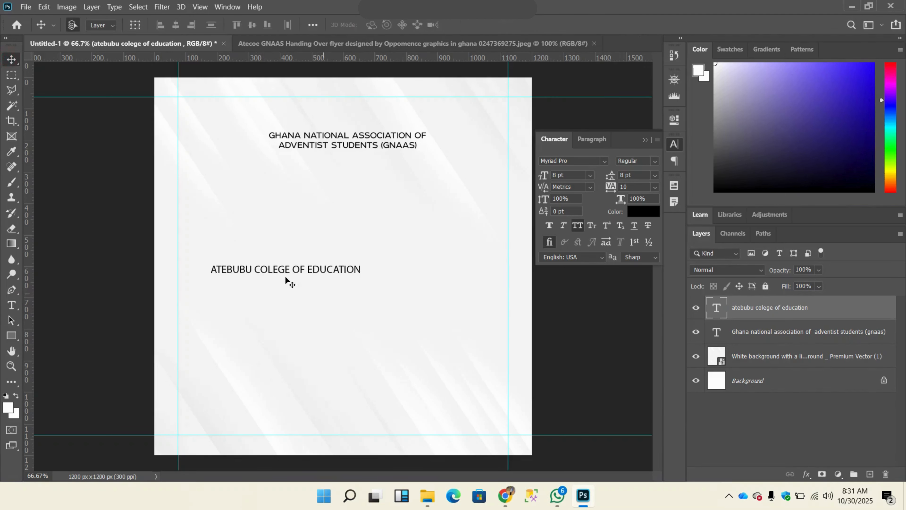
pyautogui.moveTo(287, 270); pyautogui.dragTo(359, 179)
pyautogui.hotkey('ctrl', 't')
pyautogui.moveTo(439, 177); pyautogui.dragTo(354, 158)
pyautogui.click(565, 25)
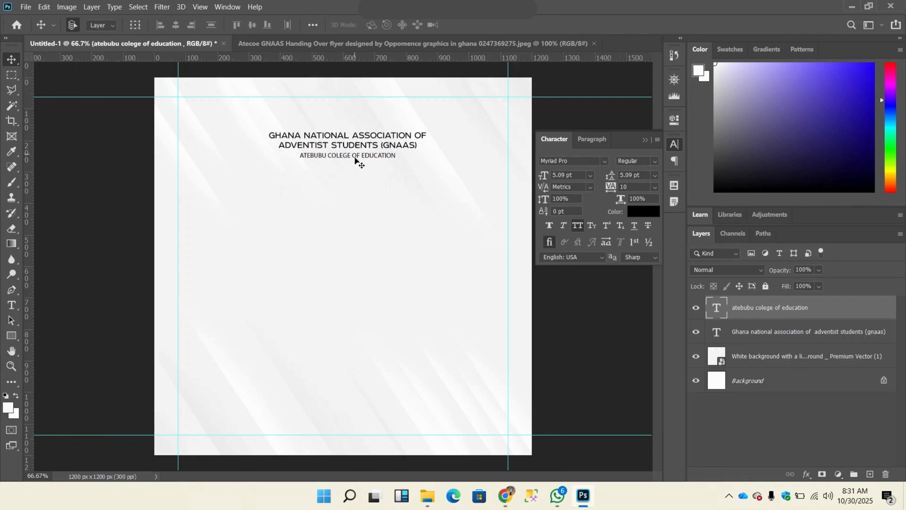
# Step: Change the college line's text color to dark gray 504e4e
pyautogui.click(644, 216)
pyautogui.write('504e4e')
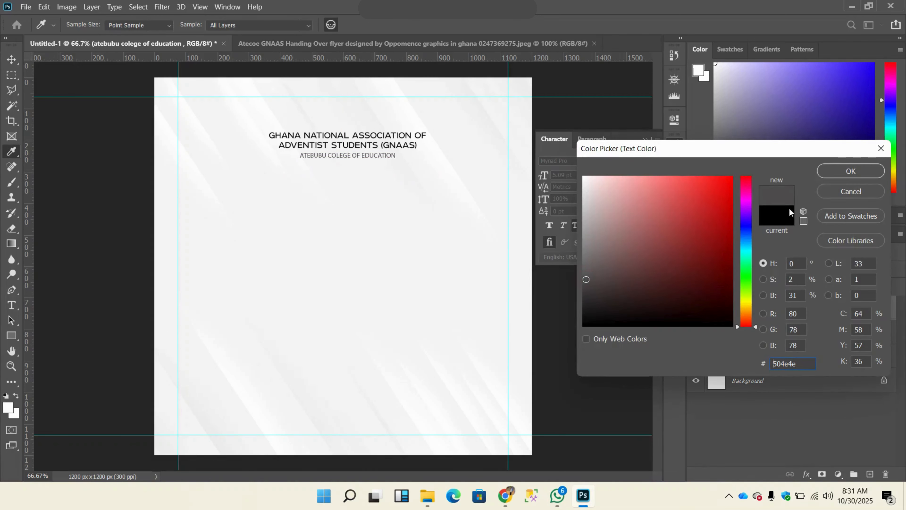
pyautogui.click(854, 171)
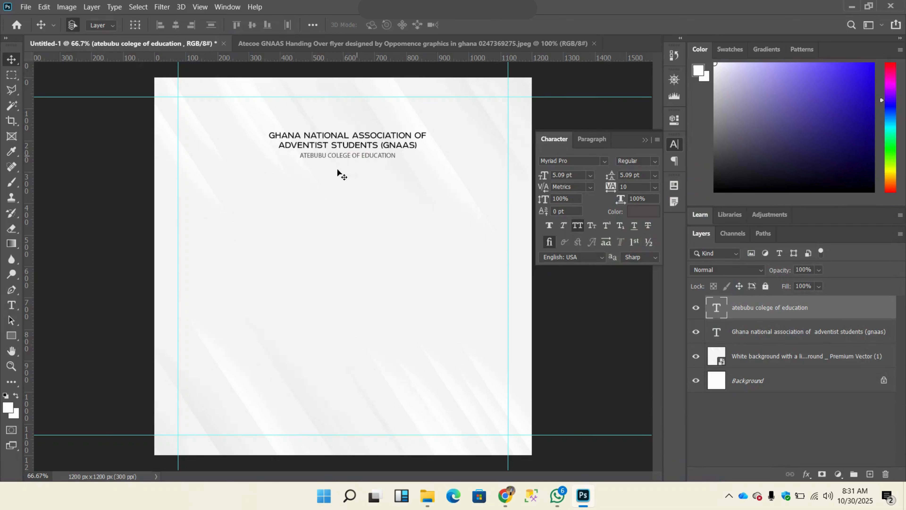
# Step: Embed the Untitled-1 logo image from Downloads, scale it to about 5.58%, and place it above the heading
pyautogui.click(23, 10)
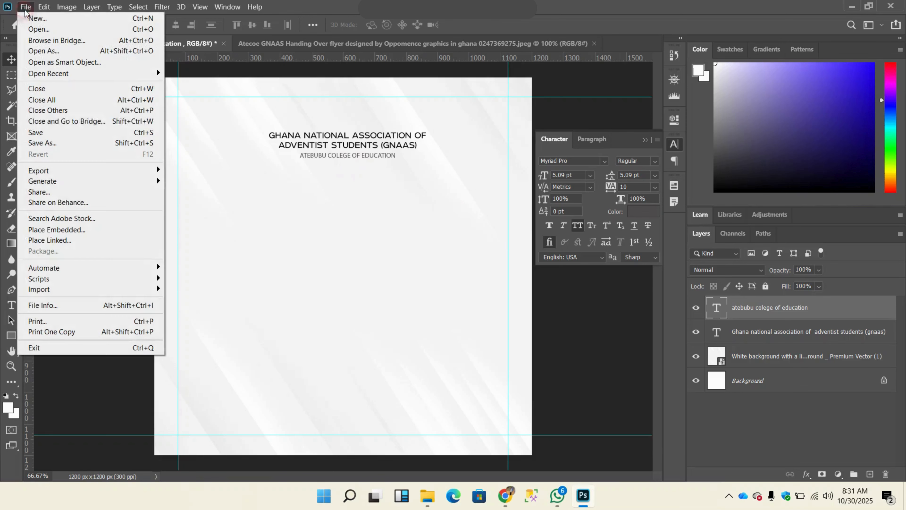
pyautogui.click(71, 233)
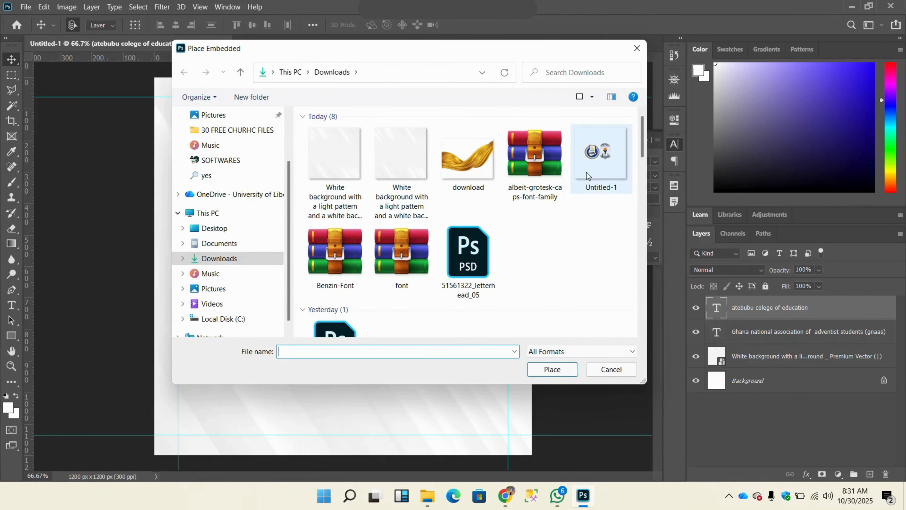
pyautogui.click(587, 176)
pyautogui.click(552, 369)
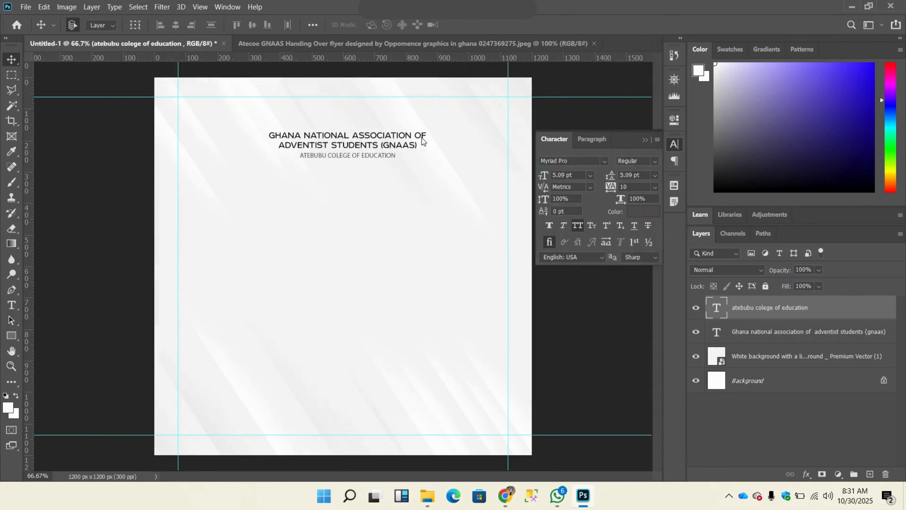
pyautogui.moveTo(344, 77); pyautogui.dragTo(344, 379)
pyautogui.moveTo(350, 412); pyautogui.dragTo(354, 120)
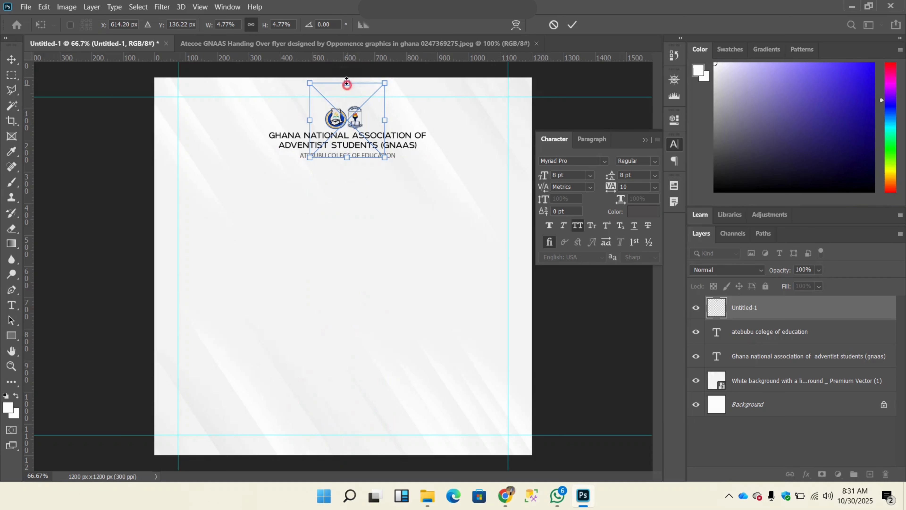
pyautogui.moveTo(347, 83); pyautogui.dragTo(346, 73)
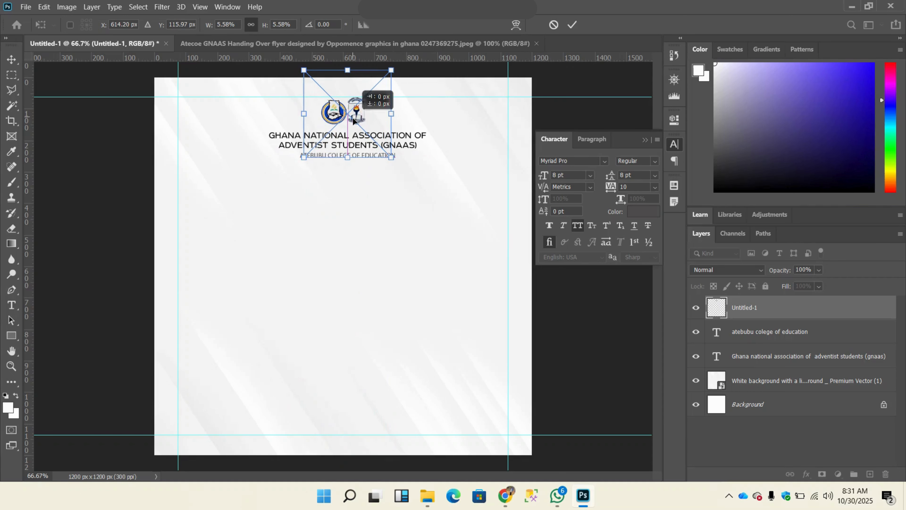
pyautogui.click(572, 25)
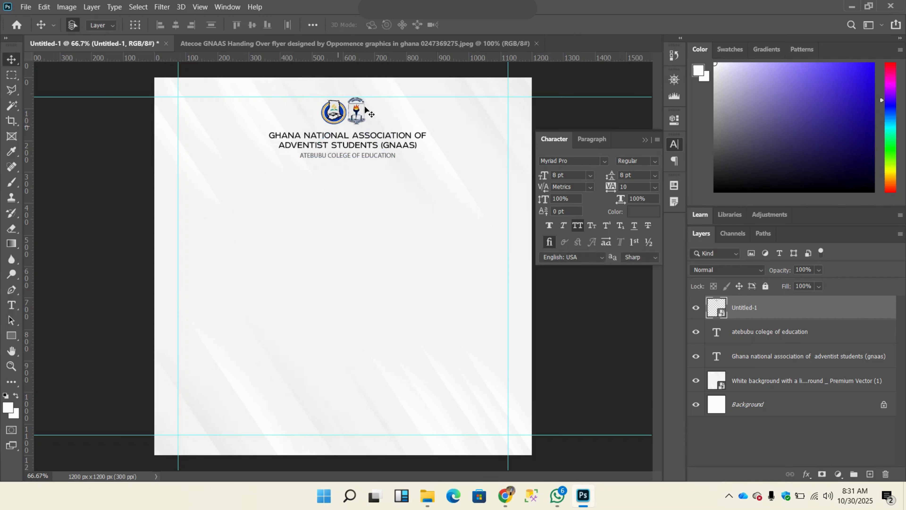
# Step: Adjust the logos slightly right and down so they sit just above the heading, below the upper margin guide
pyautogui.moveTo(360, 118); pyautogui.dragTo(360, 118)
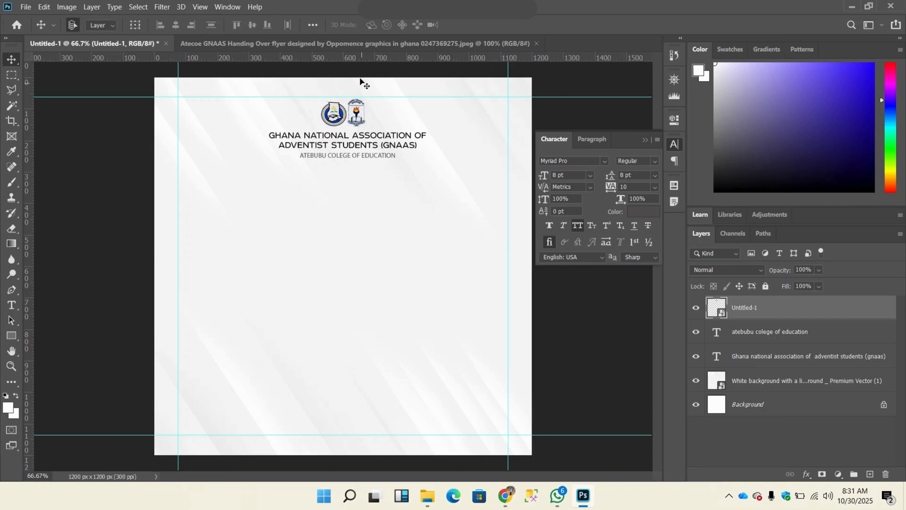
pyautogui.moveTo(357, 115)
pyautogui.mouseDown()
pyautogui.moveTo(374, 122)
pyautogui.moveTo(365, 117)
pyautogui.mouseUp()
pyautogui.press('Down')
pyautogui.press('Down')
pyautogui.press('Down')
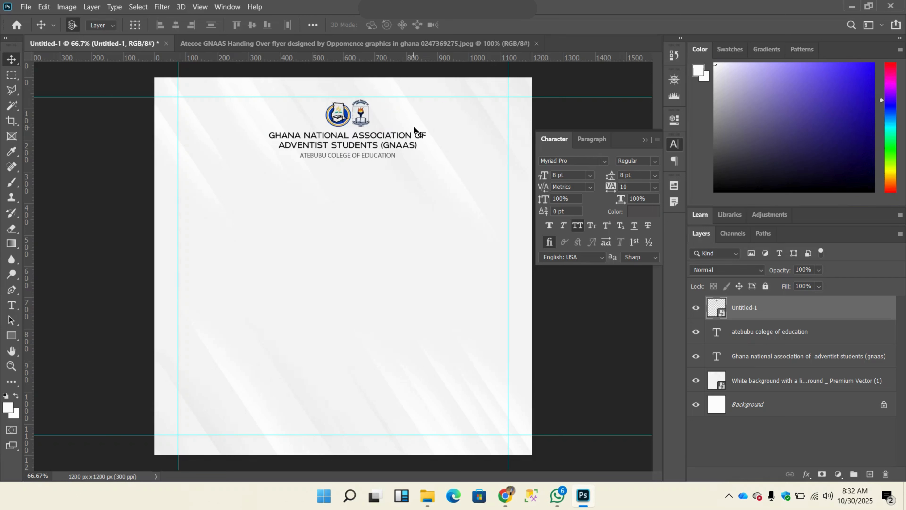
pyautogui.press('Right')
pyautogui.press('Right')
pyautogui.press('Right')
pyautogui.press('Right')
pyautogui.press('Right')
pyautogui.press('Right')
pyautogui.press('Right')
pyautogui.press('Right')
pyautogui.press('Right')
pyautogui.press('Right')
pyautogui.press('Right')
pyautogui.press('Right')
pyautogui.press('Right')
pyautogui.press('Right')
pyautogui.press('Right')
pyautogui.press('Right')
pyautogui.press('Right')
pyautogui.press('Right')
pyautogui.press('Right')
pyautogui.press('Right')
pyautogui.press('Right')
pyautogui.press('Right')
pyautogui.press('Right')
pyautogui.press('Right')
pyautogui.press('Down')
pyautogui.press('Down')
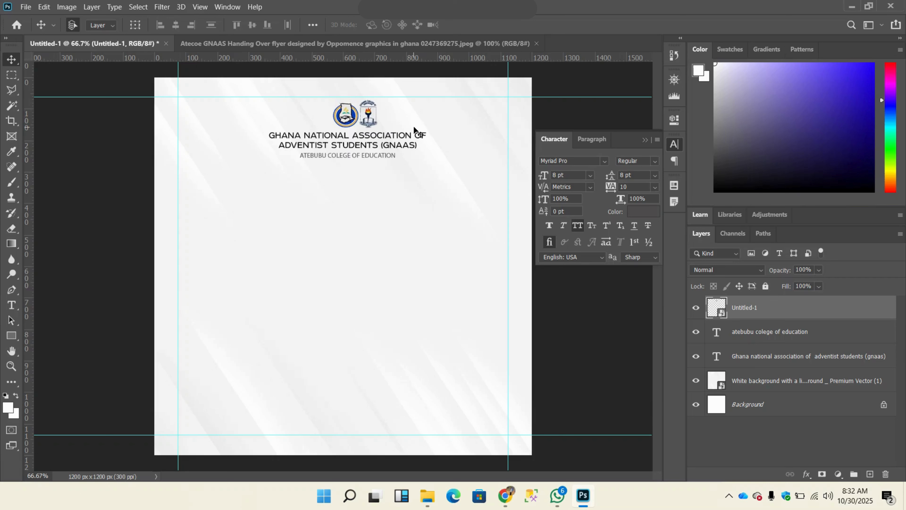
pyautogui.press('Left')
pyautogui.press('Left')
pyautogui.press('Left')
pyautogui.press('Left')
pyautogui.press('Left')
pyautogui.press('Left')
pyautogui.press('Left')
pyautogui.press('Left')
pyautogui.press('Left')
pyautogui.press('Left')
pyautogui.press('Left')
pyautogui.press('Left')
pyautogui.press('Left')
pyautogui.press('Left')
pyautogui.press('Left')
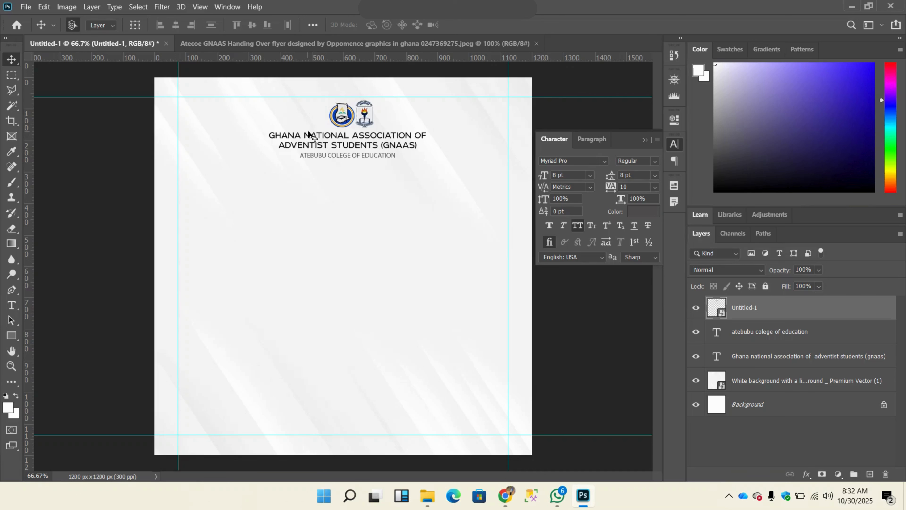
# Step: Add a separate text layer reading "handing" in the left-center area of the page
pyautogui.press('t')
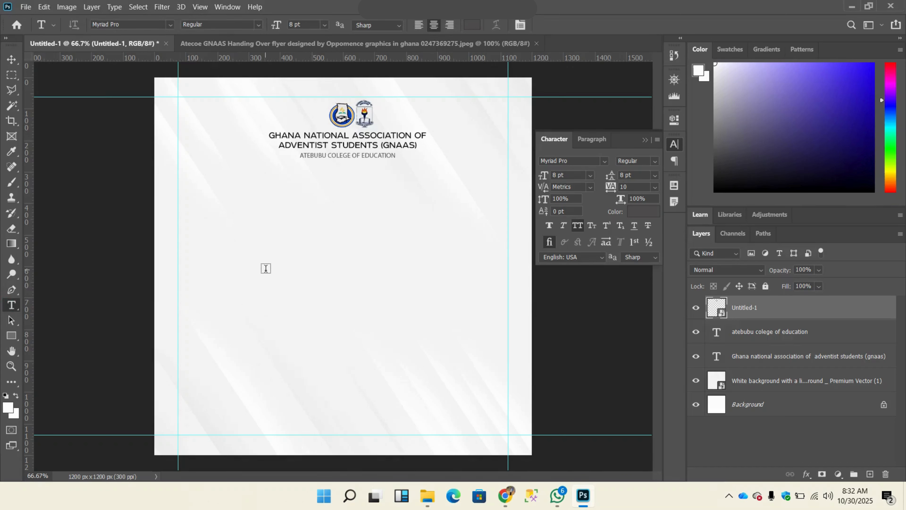
pyautogui.click(266, 268)
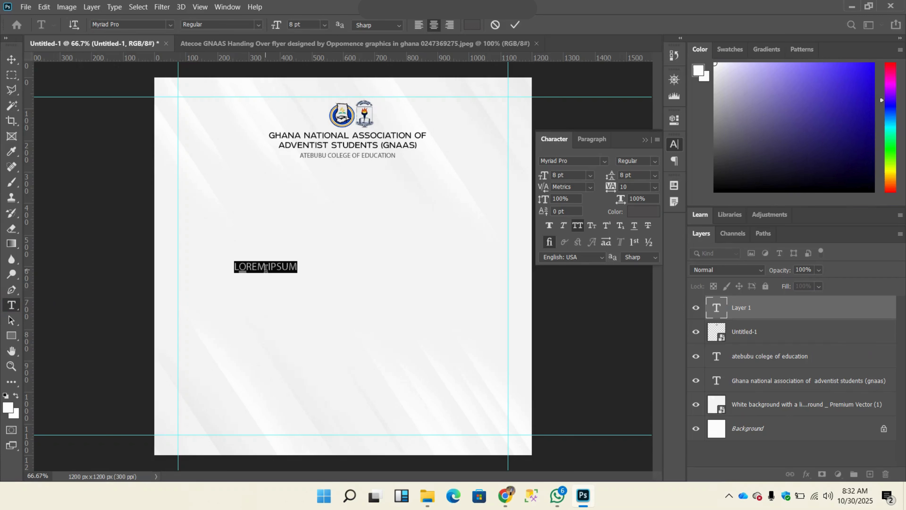
pyautogui.write('handing')
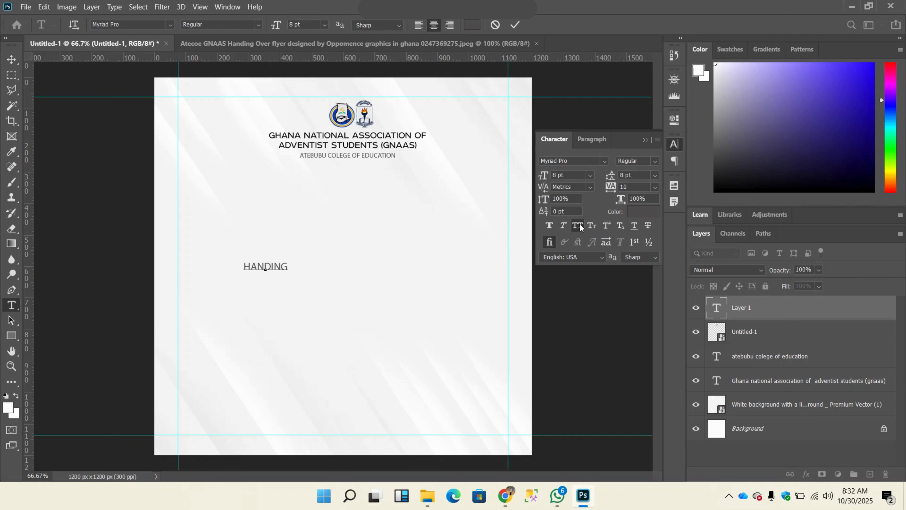
# Step: Turn All Caps off for the word HANDING and restore it
pyautogui.click(265, 266)
pyautogui.doubleClick(269, 263)
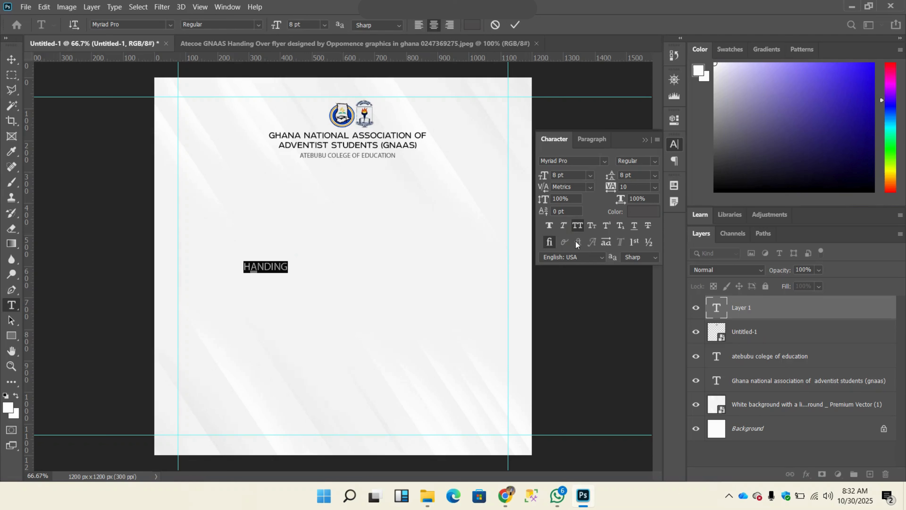
pyautogui.click(577, 225)
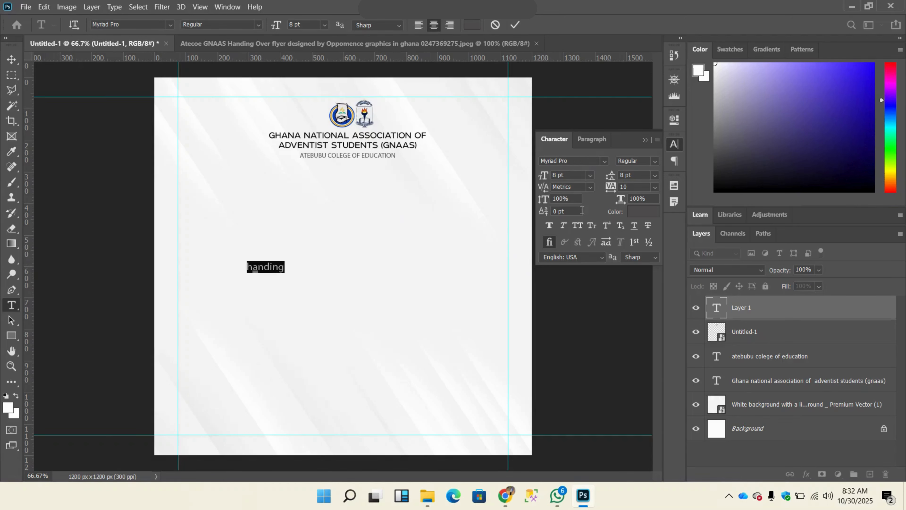
pyautogui.click(582, 228)
pyautogui.click(274, 267)
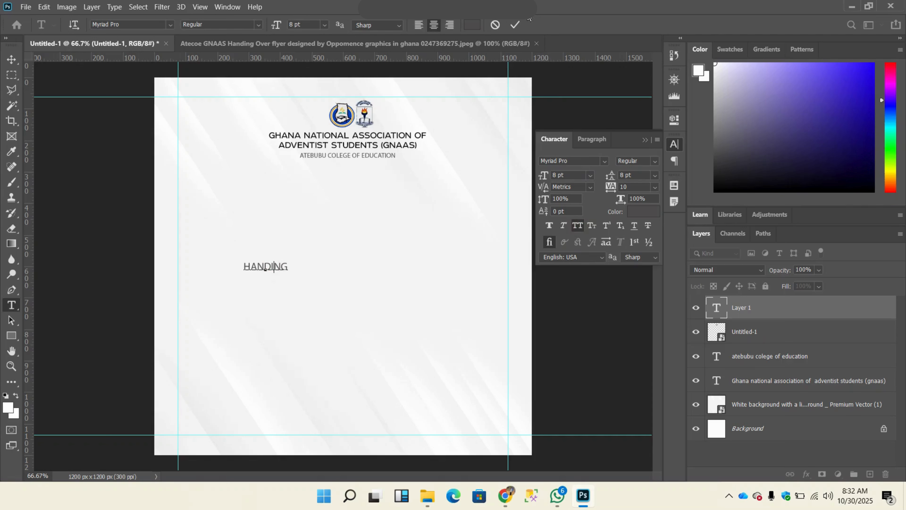
# Step: Commit the HANDING text and move it up toward the page's horizontal center, beneath the college line
pyautogui.click(516, 26)
pyautogui.click(11, 59)
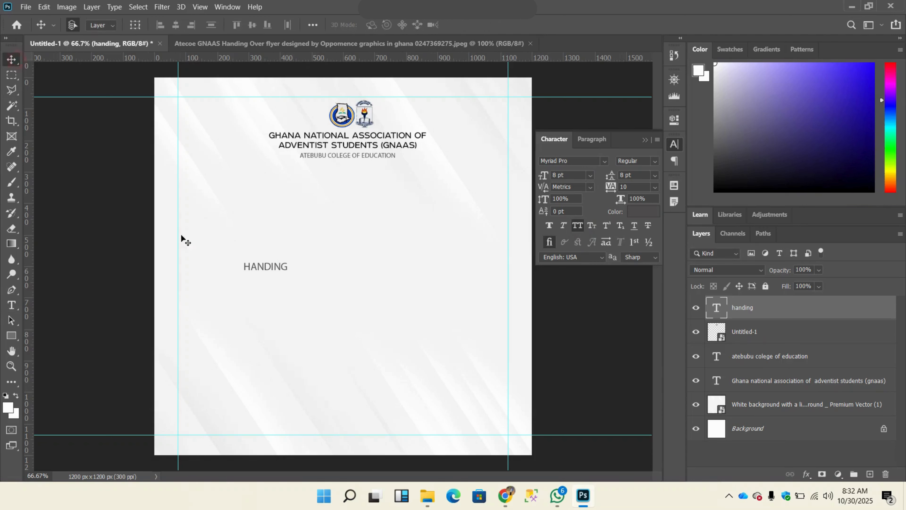
pyautogui.moveTo(264, 272); pyautogui.dragTo(357, 237)
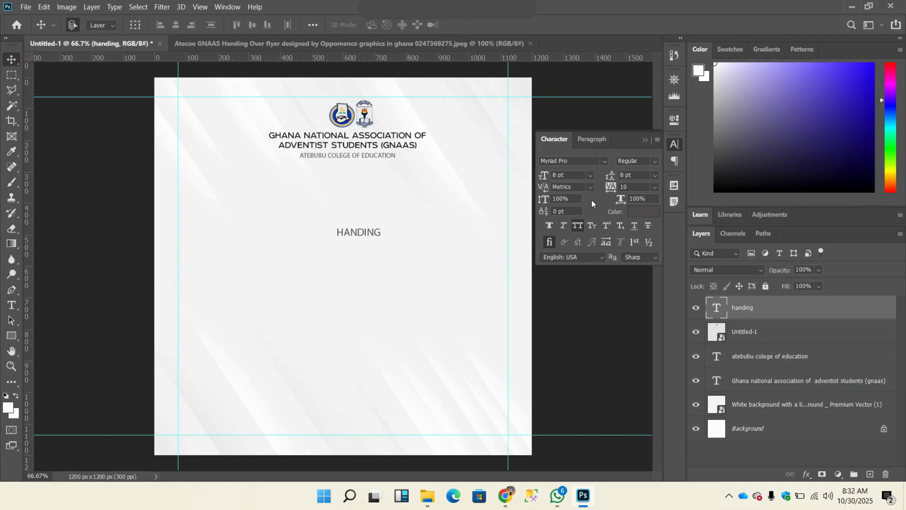
# Step: Change the HANDING text color to dark blue 042c8b
pyautogui.click(632, 212)
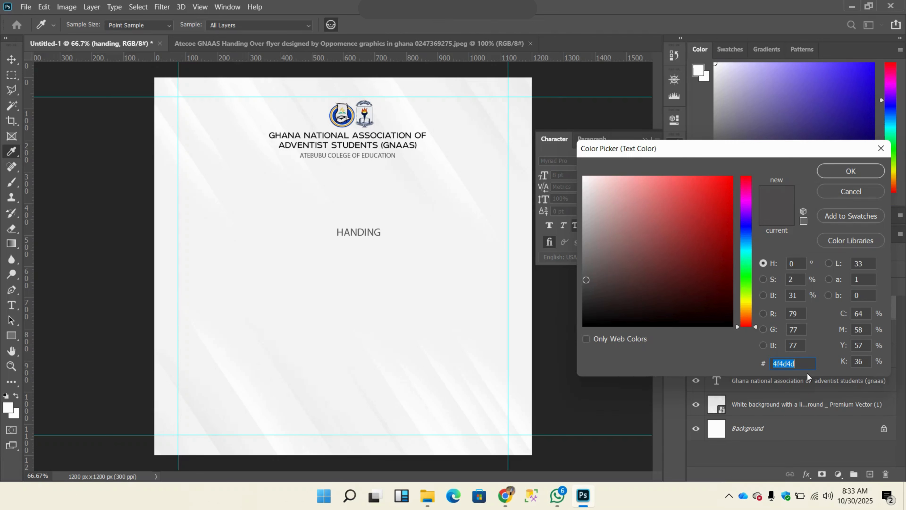
pyautogui.click(807, 366)
pyautogui.doubleClick(774, 363)
pyautogui.press('BackSpace')
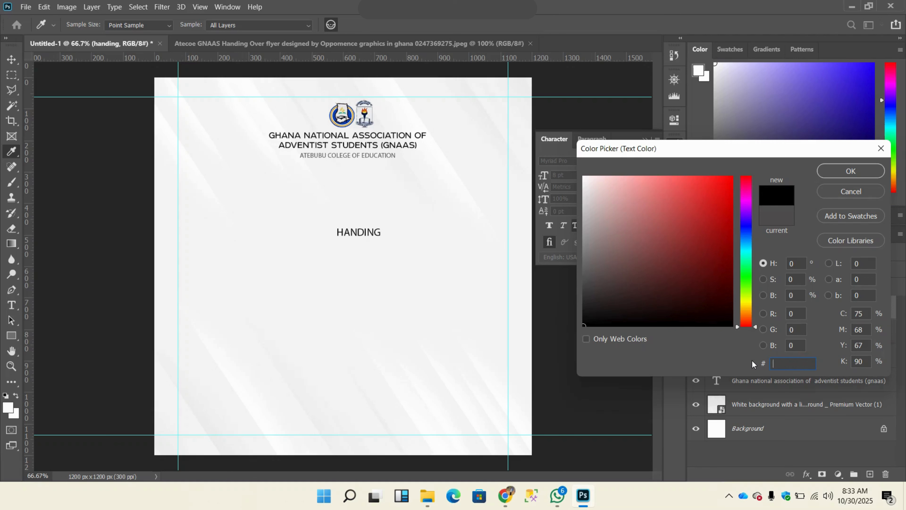
pyautogui.write('042c8b')
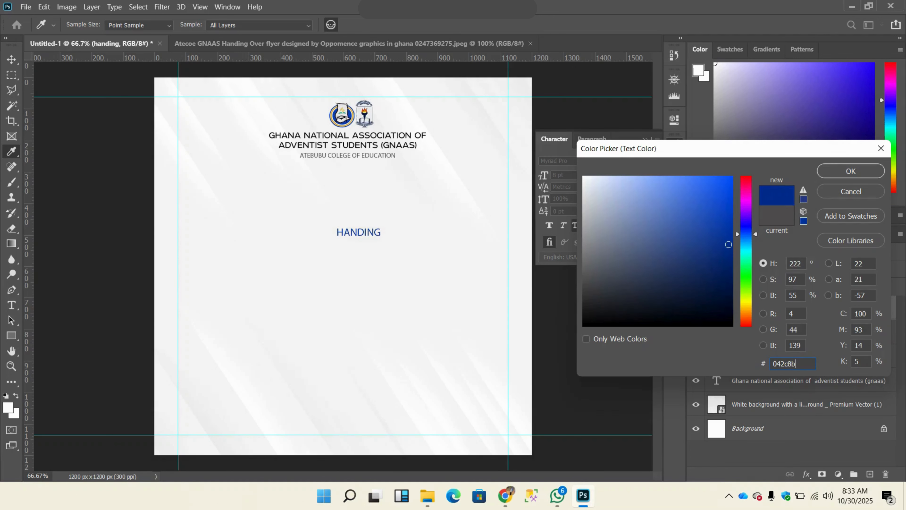
pyautogui.click(835, 171)
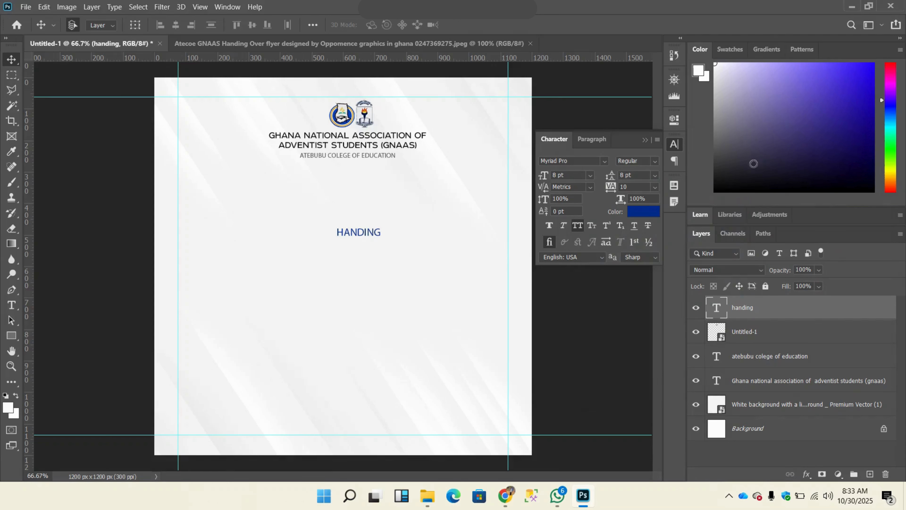
# Step: Shift HANDING slightly left and set its font to Benzin-Bold
pyautogui.moveTo(375, 234); pyautogui.dragTo(294, 234)
pyautogui.click(595, 162)
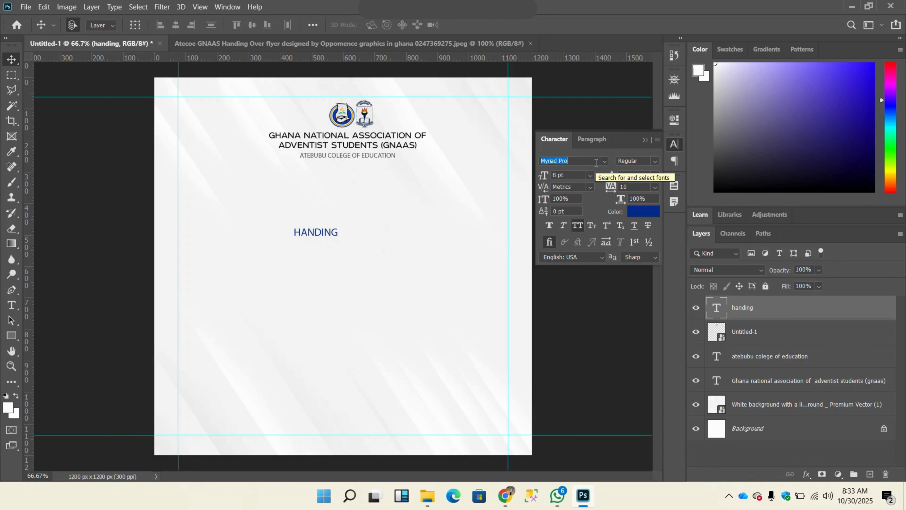
pyautogui.write('ben')
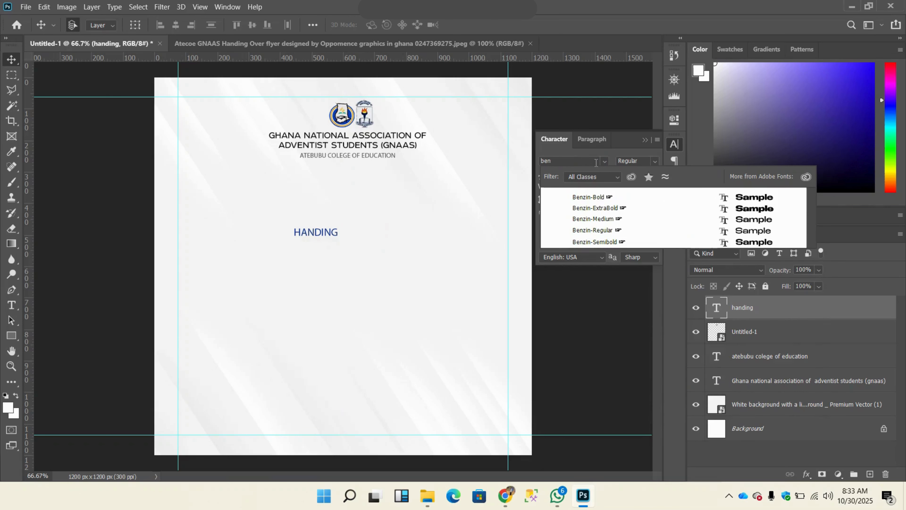
pyautogui.click(635, 198)
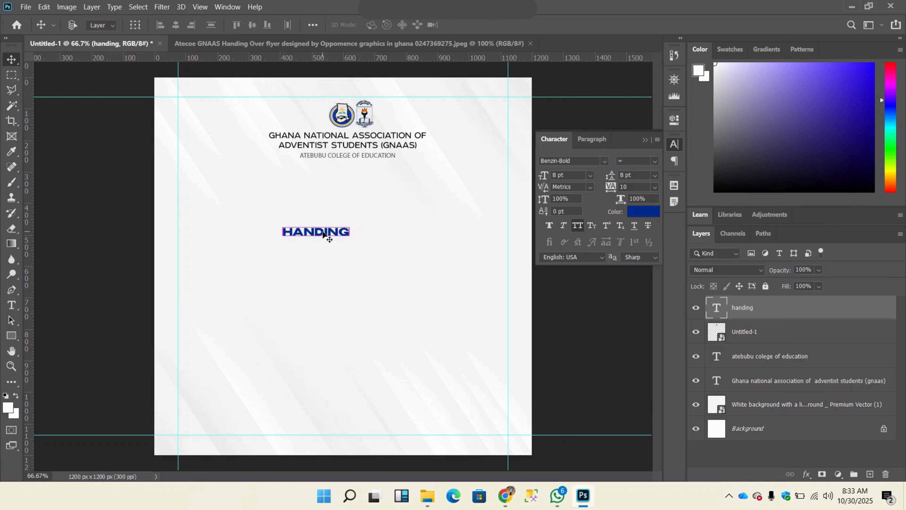
# Step: Scale HANDING up to about 21.19 pt and position it near the page center beneath the college line
pyautogui.hotkey('ctrl', 't')
pyautogui.moveTo(350, 237); pyautogui.dragTo(459, 258)
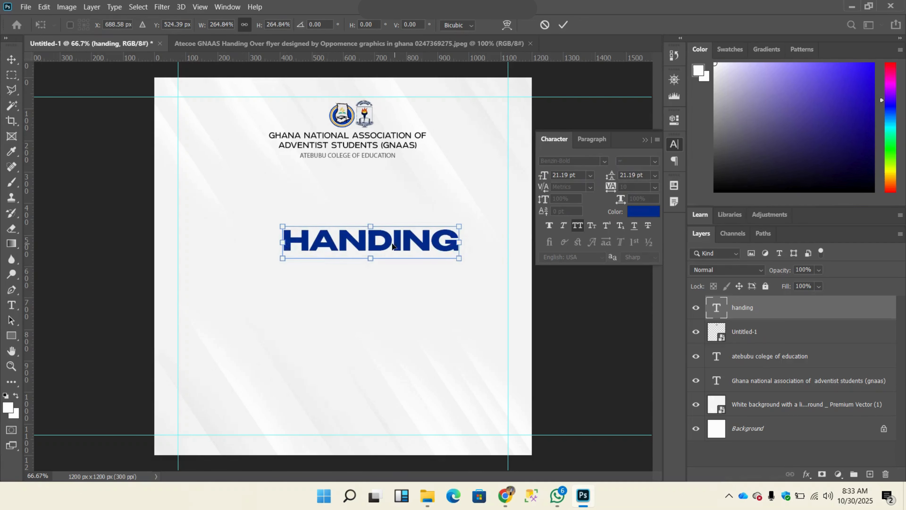
pyautogui.moveTo(392, 246); pyautogui.dragTo(343, 226)
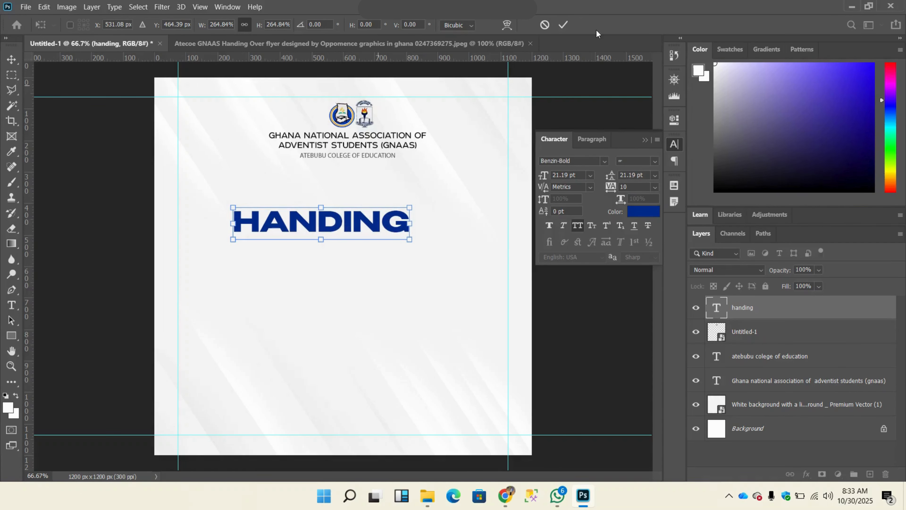
pyautogui.click(563, 25)
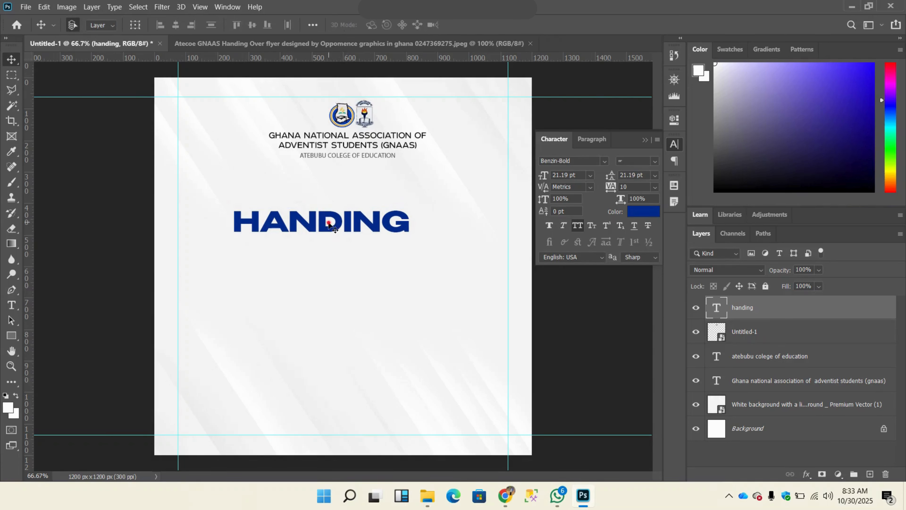
pyautogui.moveTo(331, 225); pyautogui.dragTo(349, 235)
# Step: Change the HANDING text's font to Benzin-Medium
pyautogui.click(653, 164)
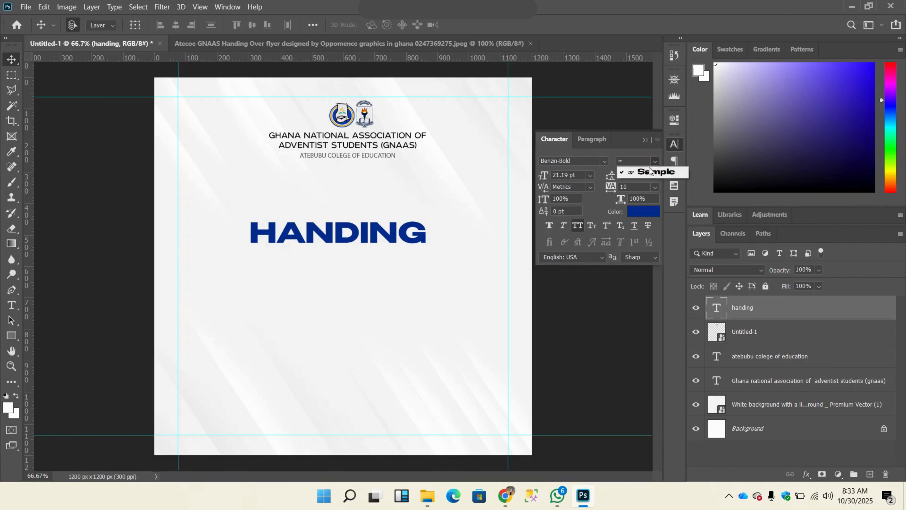
pyautogui.click(606, 161)
pyautogui.click(606, 161)
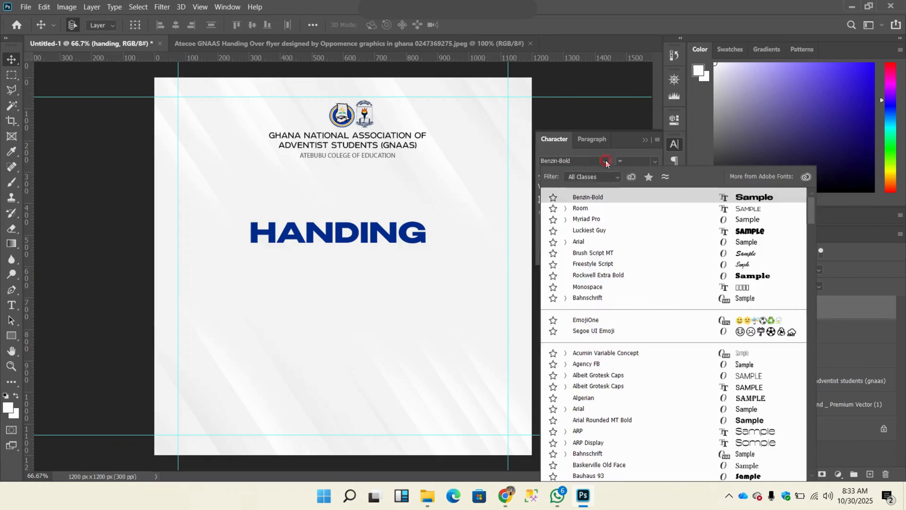
pyautogui.write('be')
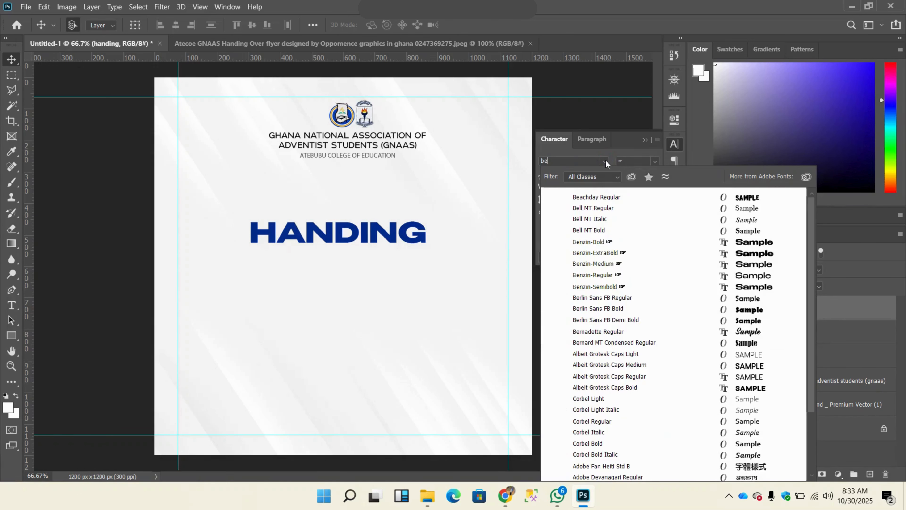
pyautogui.write('nzoi')
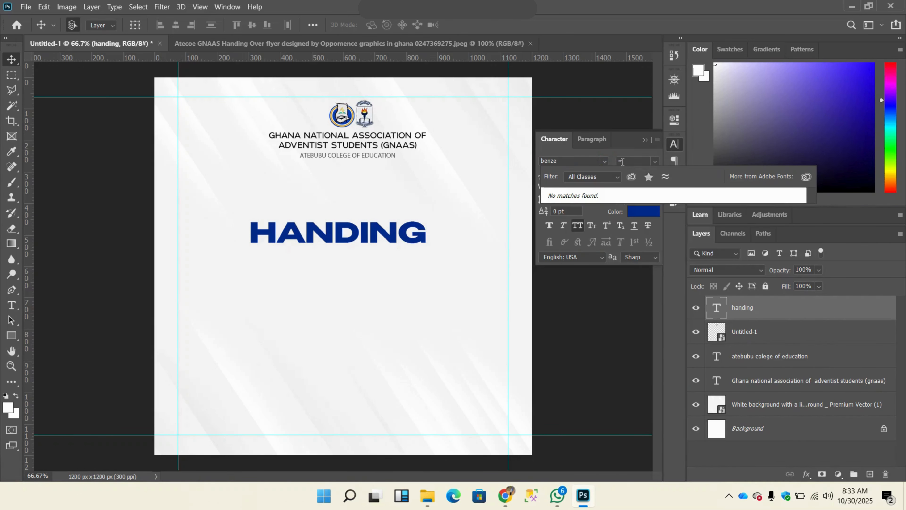
pyautogui.press('BackSpace')
pyautogui.press('BackSpace')
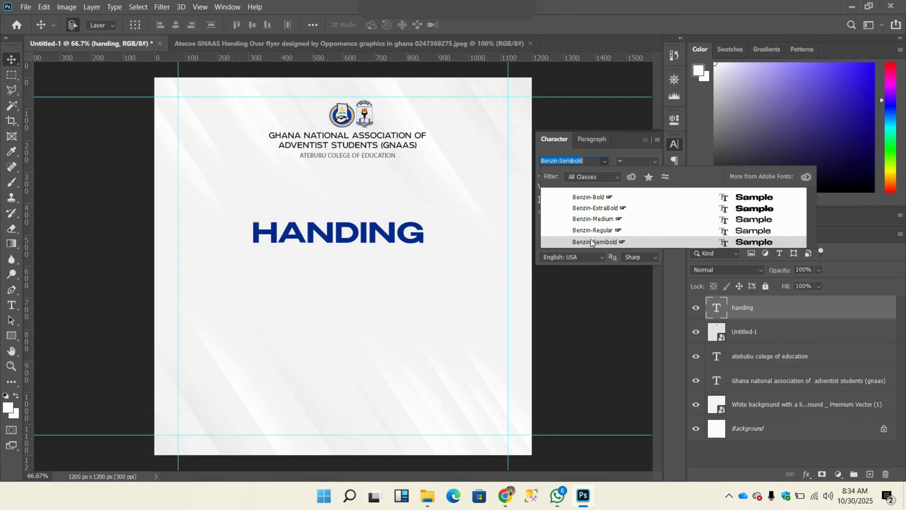
pyautogui.click(593, 219)
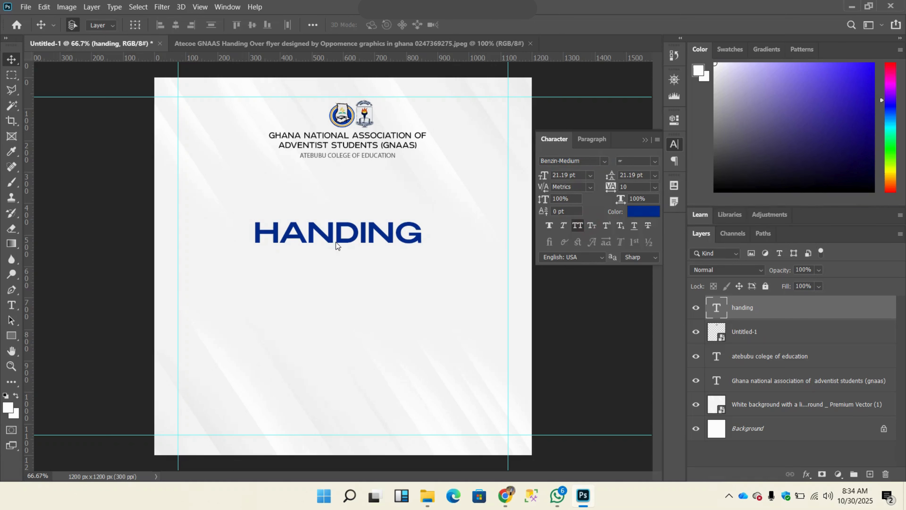
# Step: Scale the HANDING text down to about 13.24 pt, positioned closer to the college line
pyautogui.hotkey('ctrl', 't')
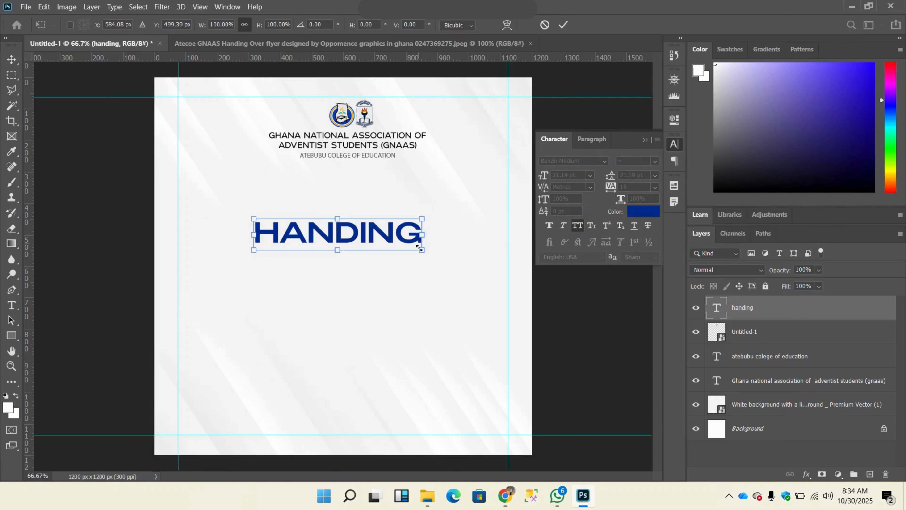
pyautogui.moveTo(419, 247); pyautogui.dragTo(396, 210)
pyautogui.click(563, 24)
pyautogui.click(320, 231)
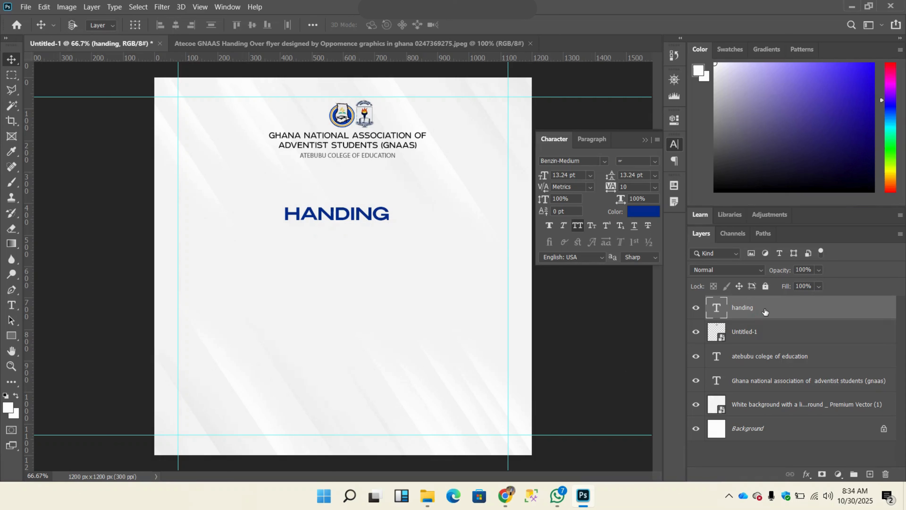
# Step: Duplicate the HANDING text directly below the original and change the copy's wording to OVER
pyautogui.hotkey('ctrl', 'j')
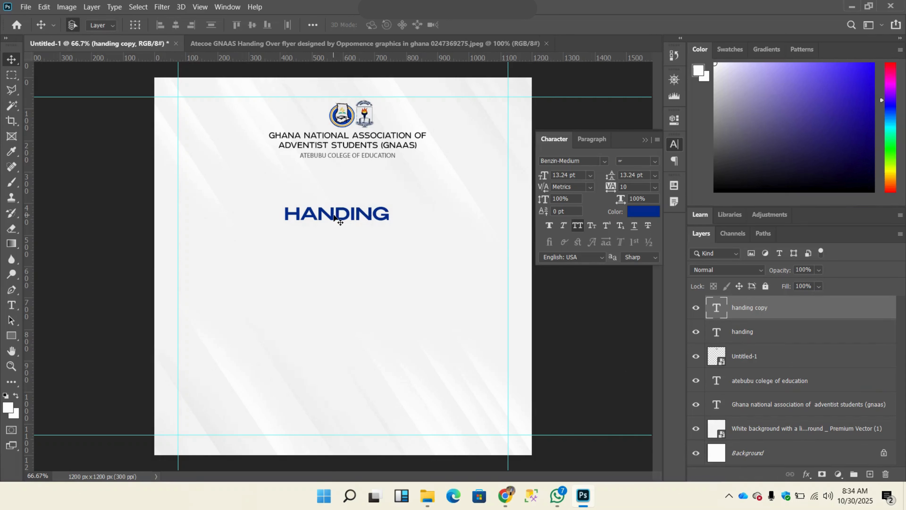
pyautogui.moveTo(337, 211); pyautogui.dragTo(332, 266)
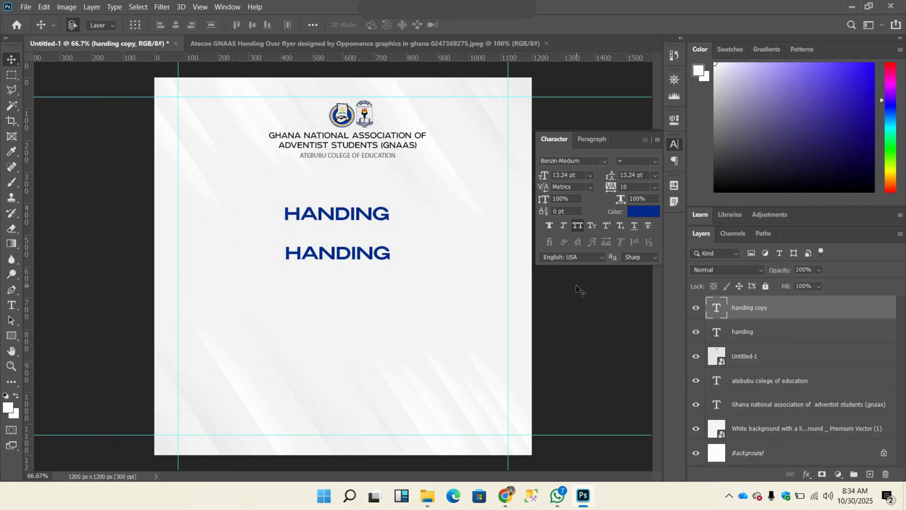
pyautogui.hotkey('ctrl', 'z')
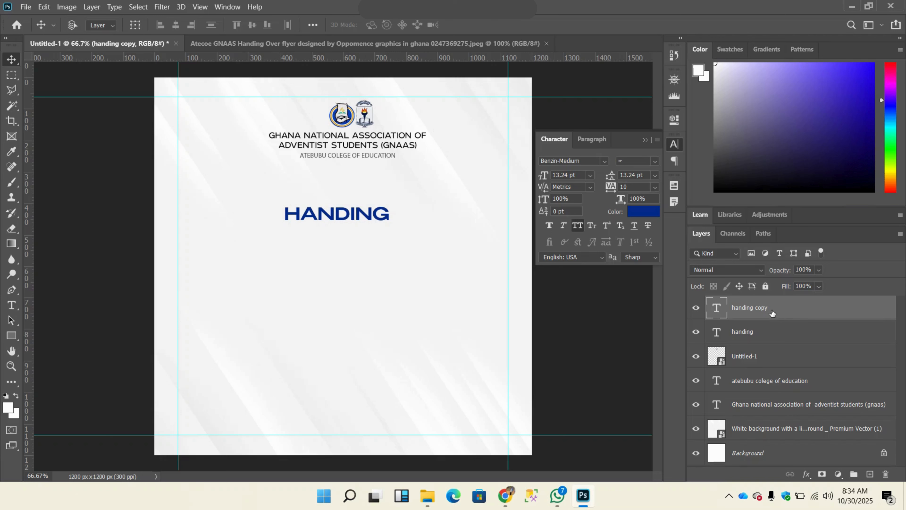
pyautogui.hotkey('ctrl', 't')
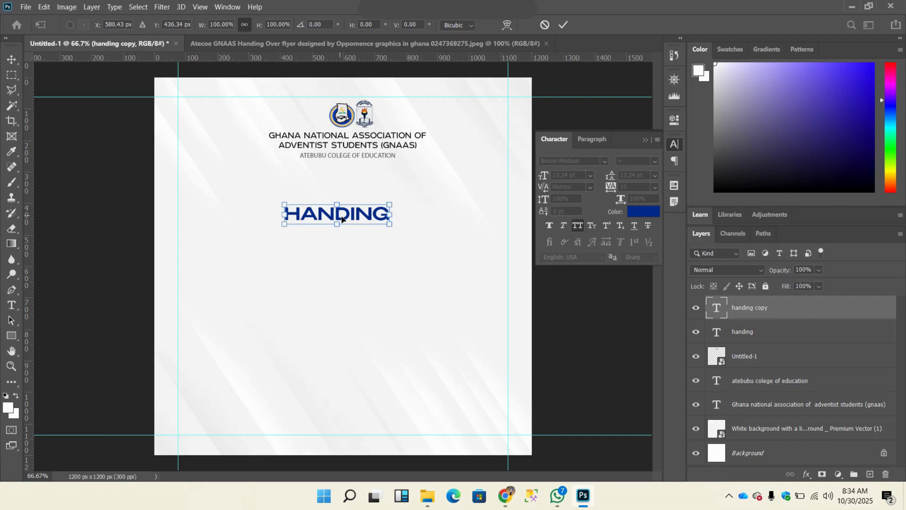
pyautogui.moveTo(336, 210); pyautogui.dragTo(335, 262)
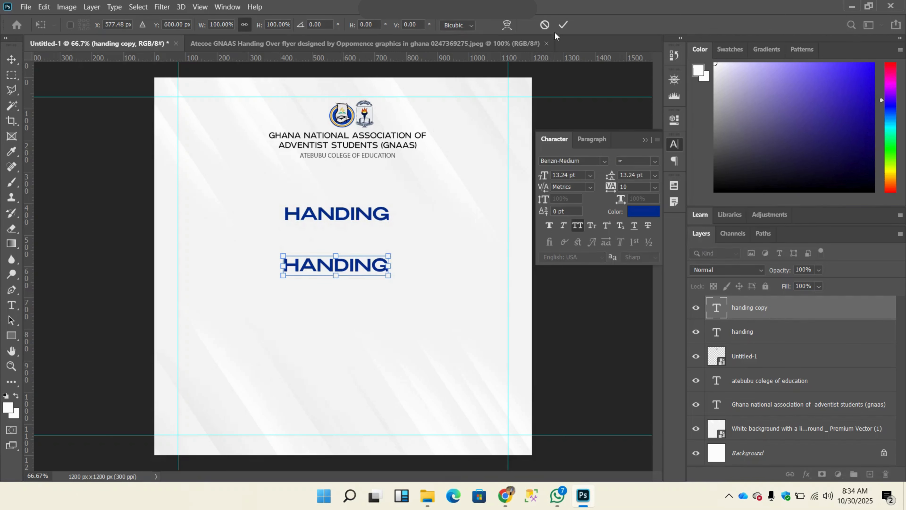
pyautogui.click(563, 24)
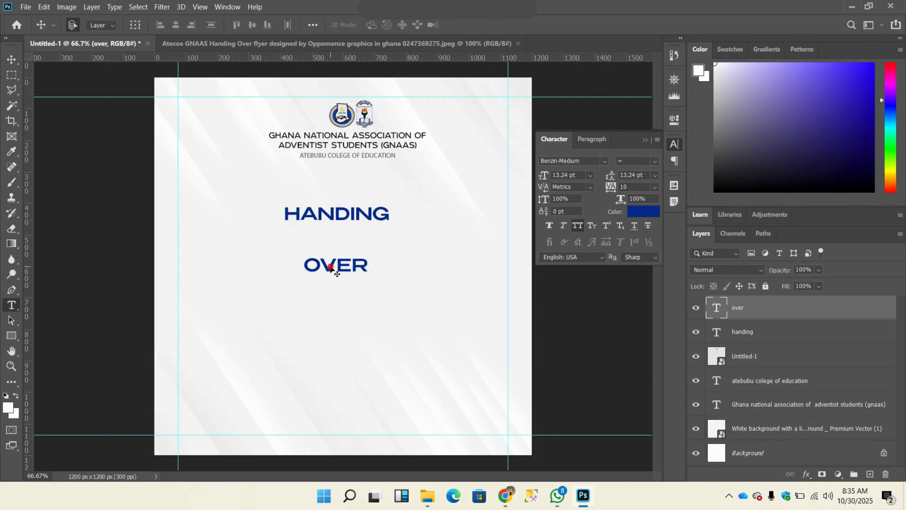
pyautogui.doubleClick(330, 265)
pyautogui.click(330, 265)
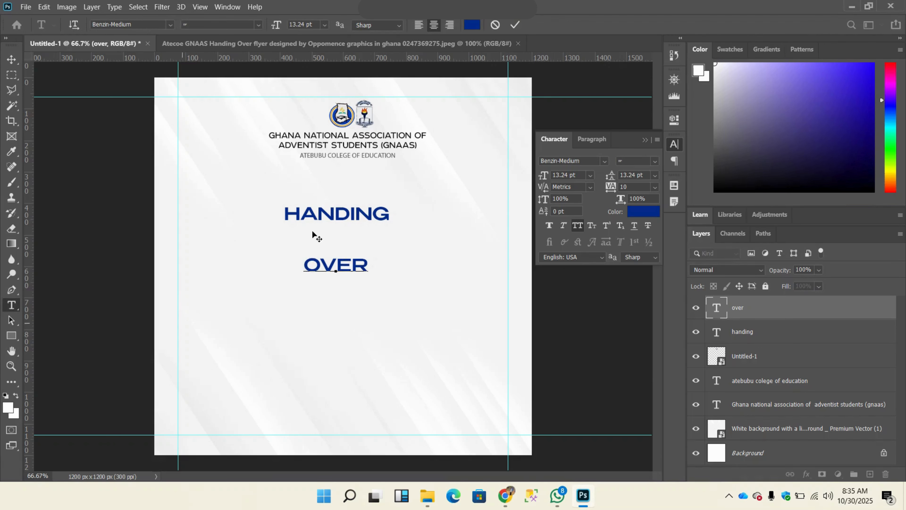
pyautogui.click(515, 24)
# Step: Set the OVER text's font to Benzin-ExtraBold
pyautogui.press('v')
pyautogui.click(602, 161)
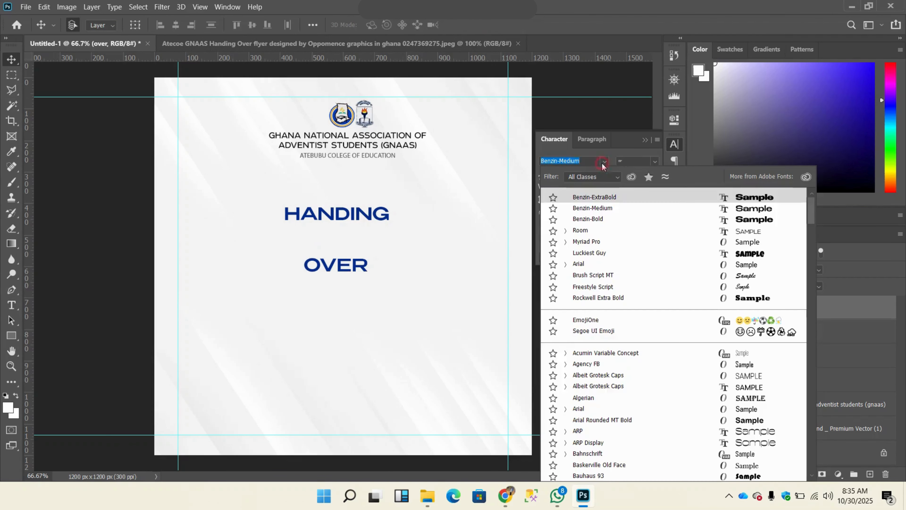
pyautogui.write('benz')
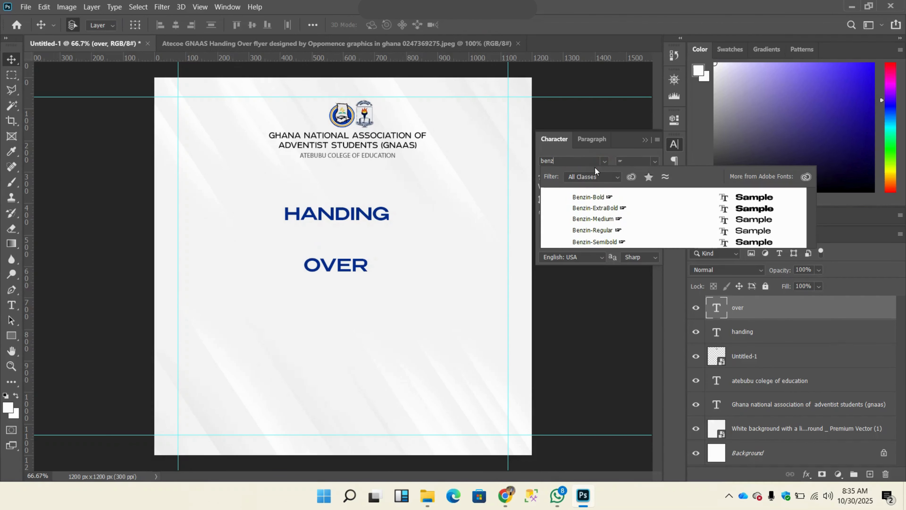
pyautogui.click(608, 208)
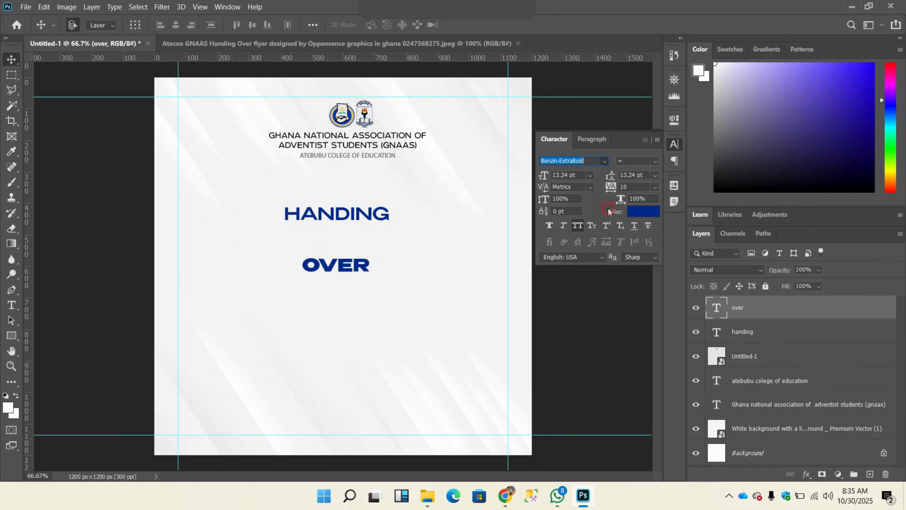
pyautogui.click(368, 245)
# Step: Scale OVER up to about 53.68 pt and center it beneath the HANDING text
pyautogui.hotkey('ctrl', 't')
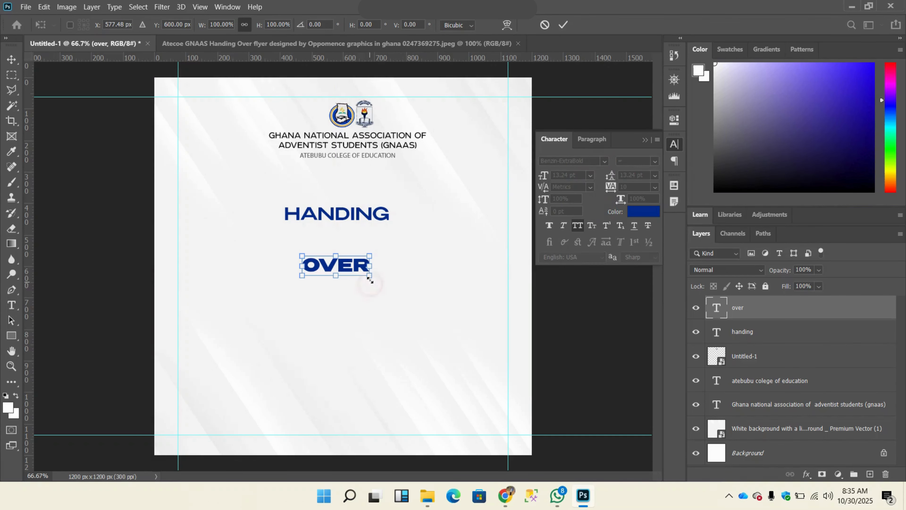
pyautogui.moveTo(370, 276); pyautogui.dragTo(547, 329)
pyautogui.moveTo(435, 288); pyautogui.dragTo(353, 262)
pyautogui.moveTo(467, 303); pyautogui.dragTo(494, 303)
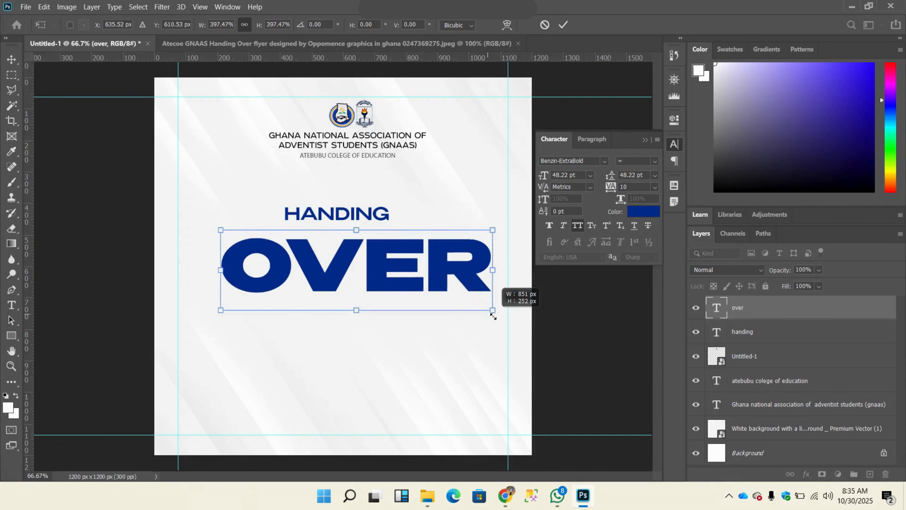
pyautogui.moveTo(414, 268); pyautogui.dragTo(397, 265)
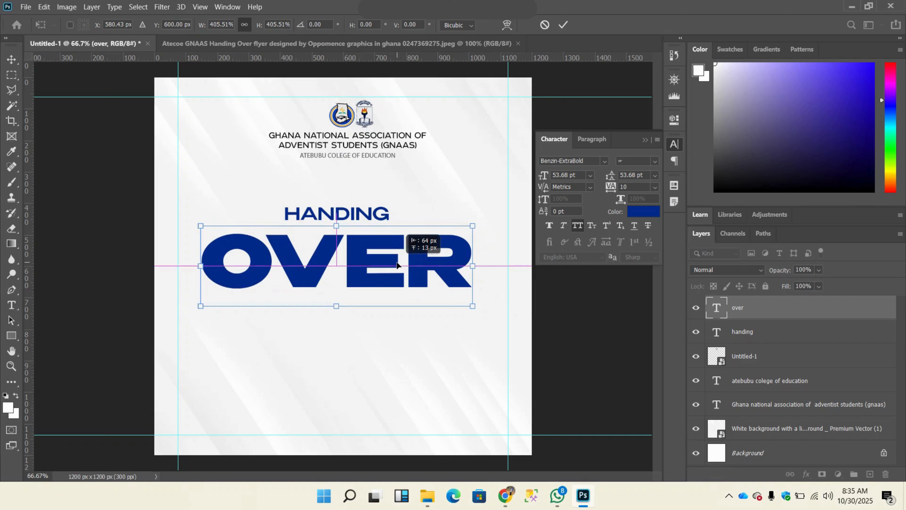
pyautogui.click(563, 24)
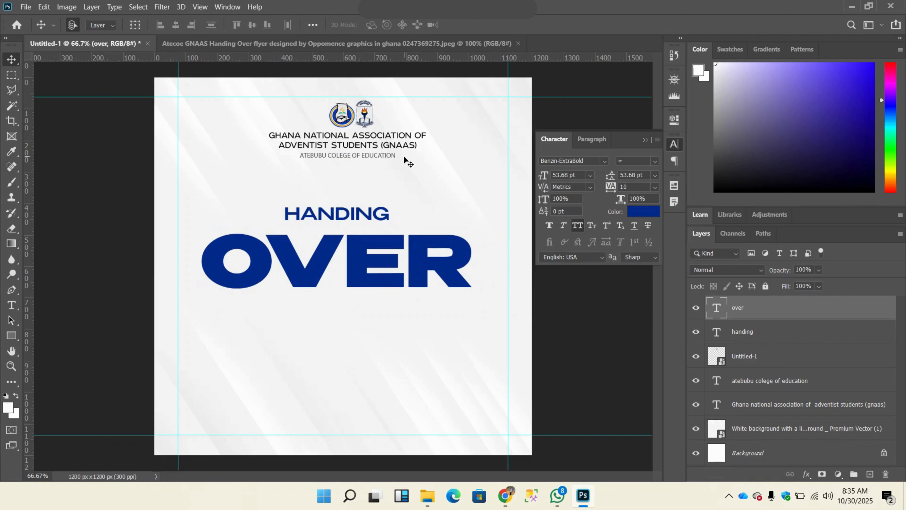
# Step: Enlarge HANDING to about 19.13 pt and position it centrally just above OVER
pyautogui.moveTo(326, 217); pyautogui.dragTo(234, 197)
pyautogui.hotkey('ctrl', 't')
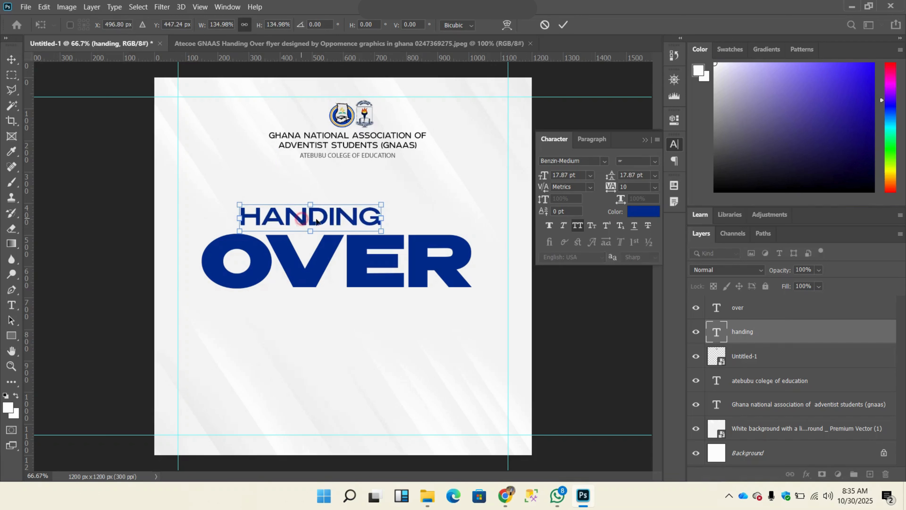
pyautogui.moveTo(297, 220); pyautogui.dragTo(326, 223)
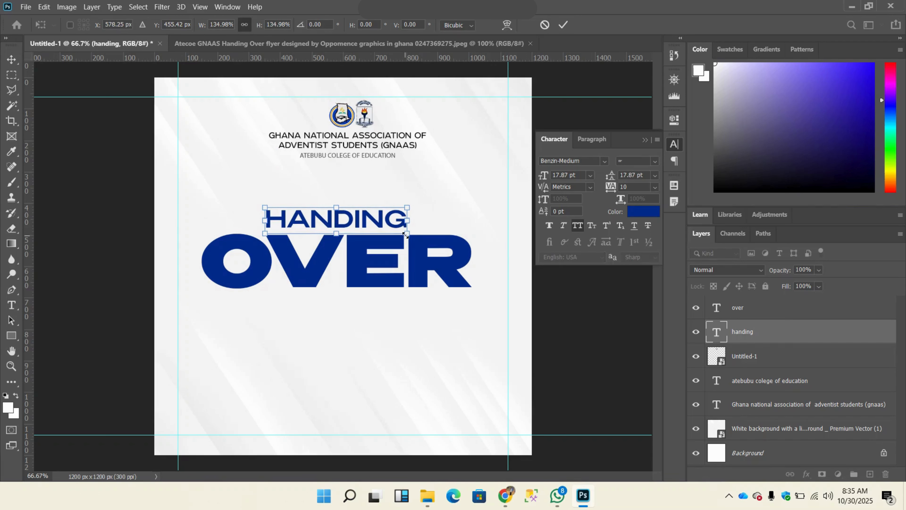
pyautogui.moveTo(409, 234); pyautogui.dragTo(412, 240)
pyautogui.moveTo(415, 241); pyautogui.dragTo(415, 241)
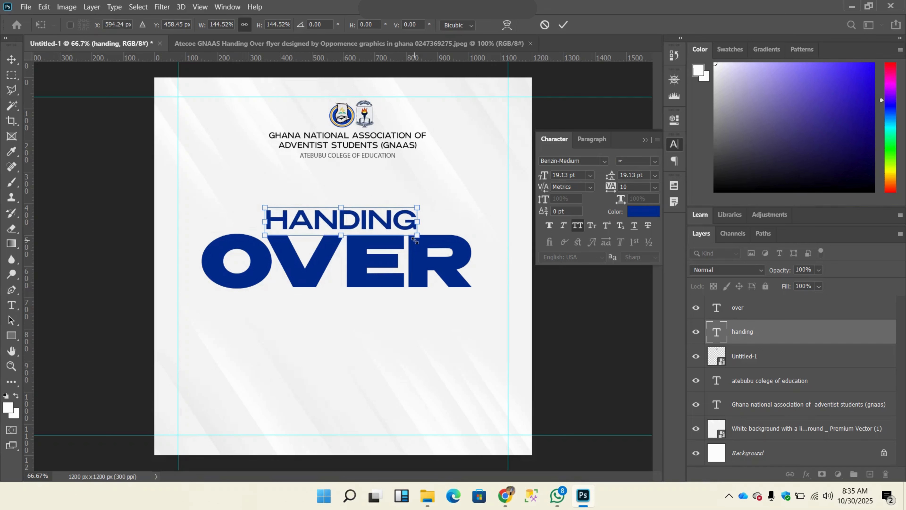
pyautogui.click(561, 26)
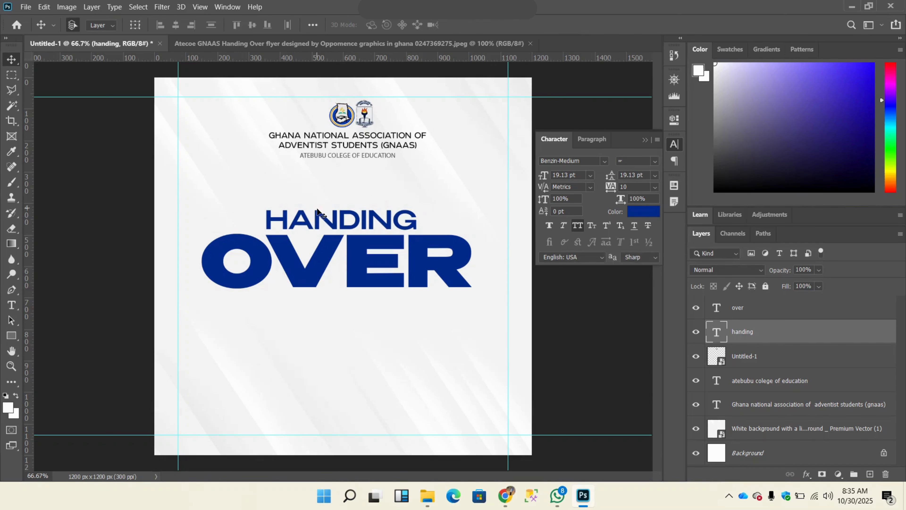
pyautogui.moveTo(317, 216); pyautogui.dragTo(312, 217)
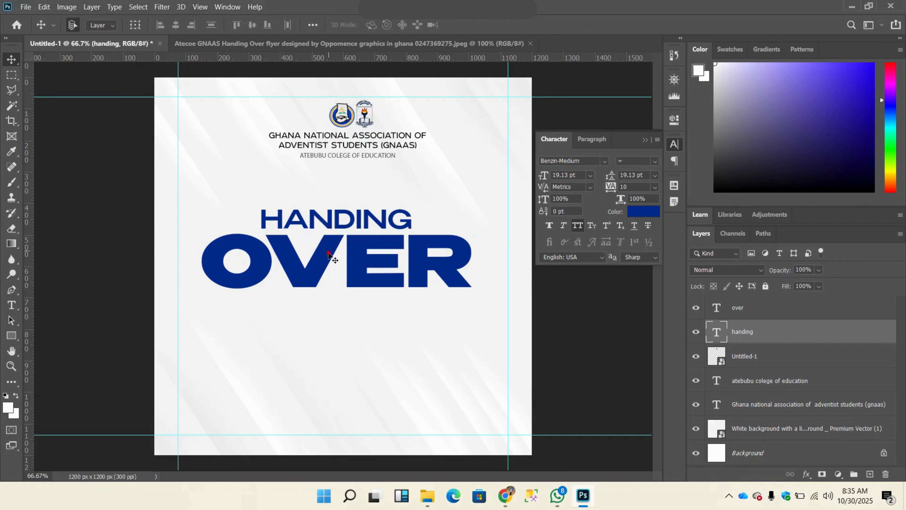
# Step: Set alignment to use the canvas and center the OVER text horizontally
pyautogui.click(328, 253)
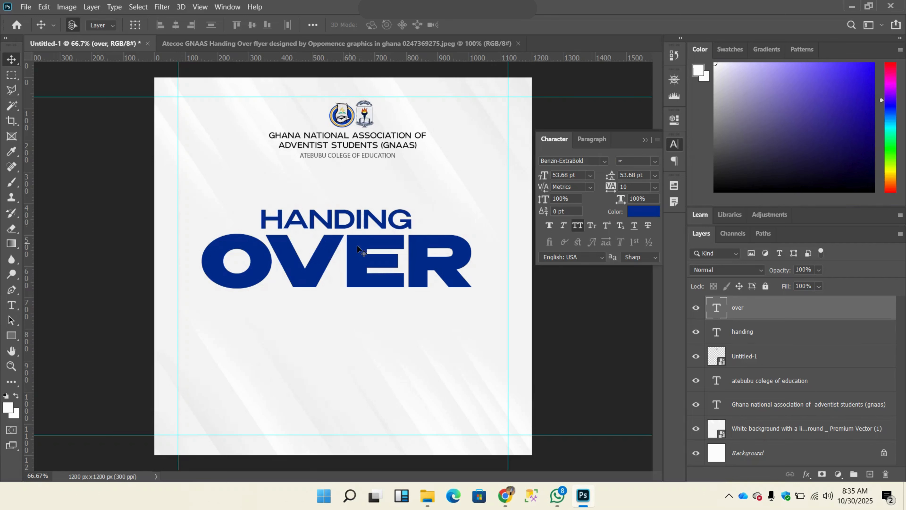
pyautogui.click(316, 25)
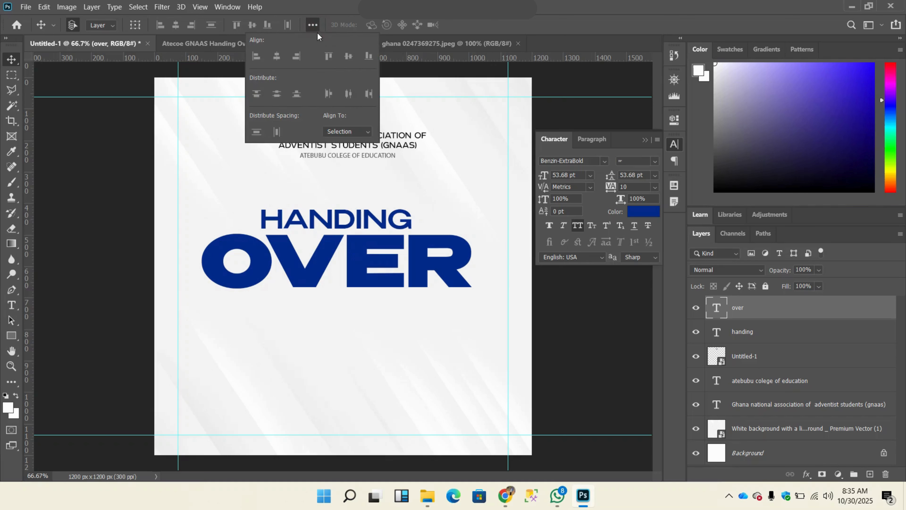
pyautogui.click(378, 257)
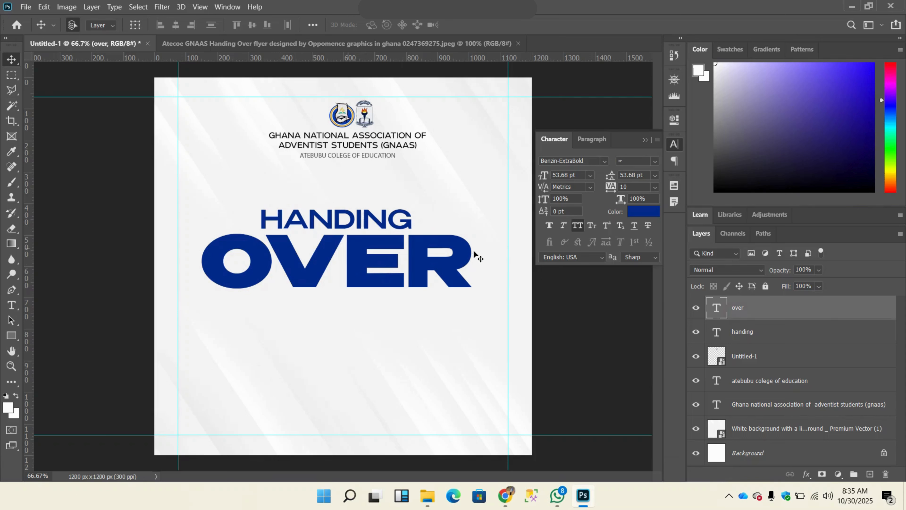
pyautogui.click(312, 24)
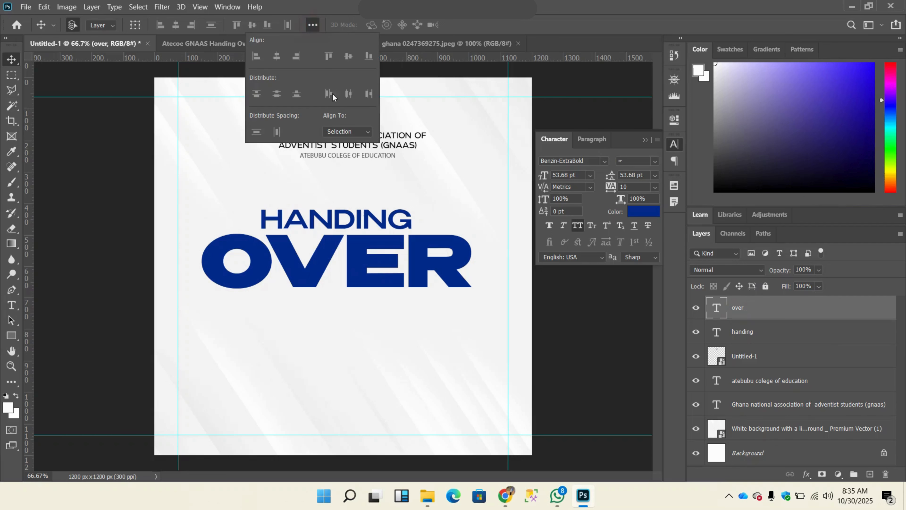
pyautogui.click(345, 134)
pyautogui.click(349, 147)
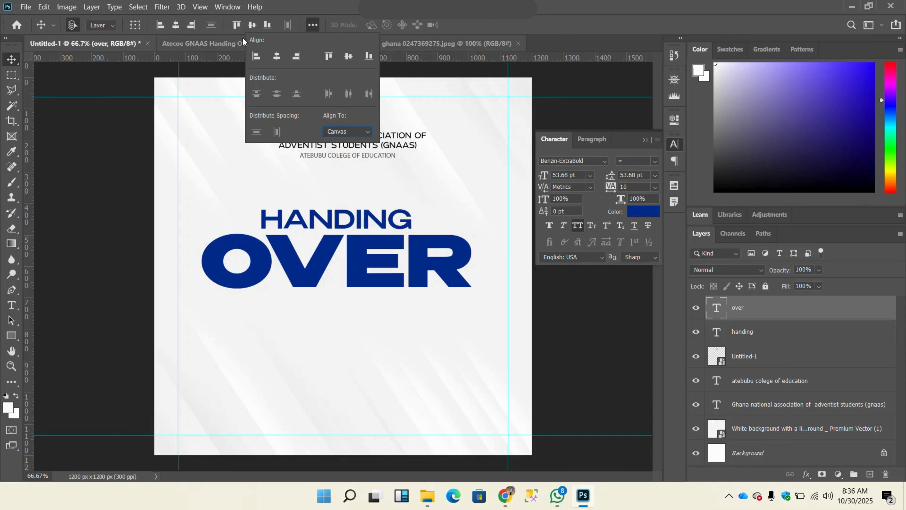
pyautogui.click(181, 24)
pyautogui.click(181, 24)
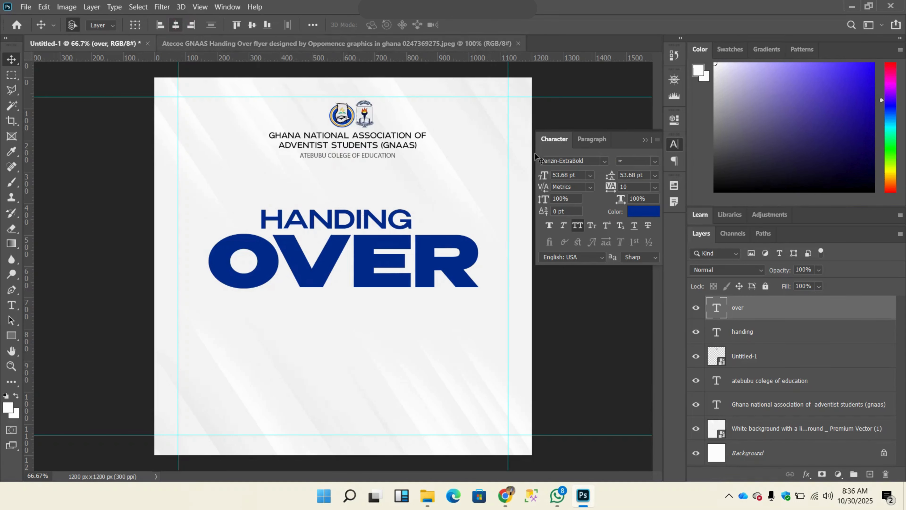
# Step: Center the association heading, the college line and the logos horizontally on the canvas
pyautogui.click(362, 140)
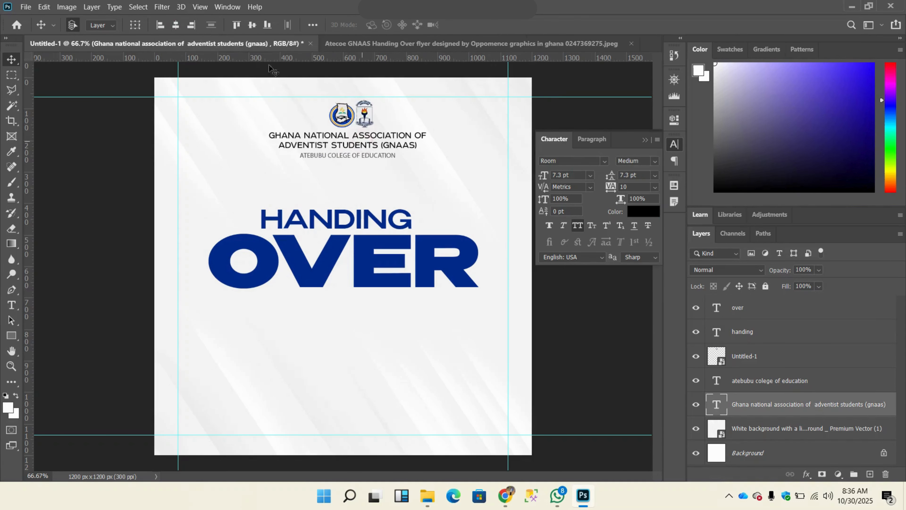
pyautogui.click(177, 25)
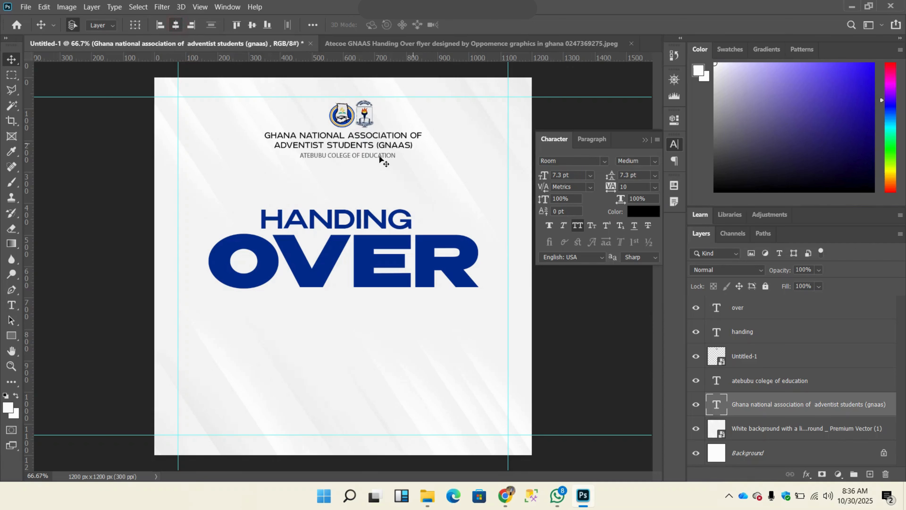
pyautogui.click(375, 157)
pyautogui.click(178, 27)
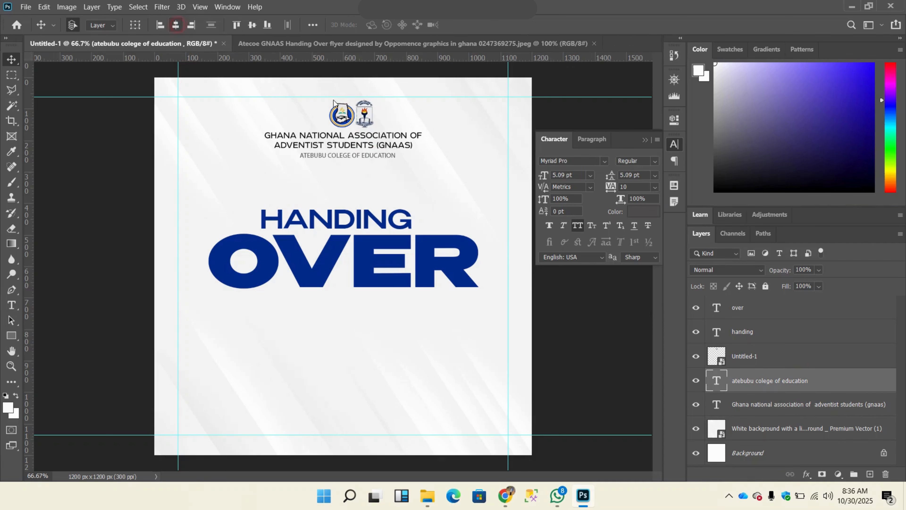
pyautogui.click(357, 117)
pyautogui.click(179, 27)
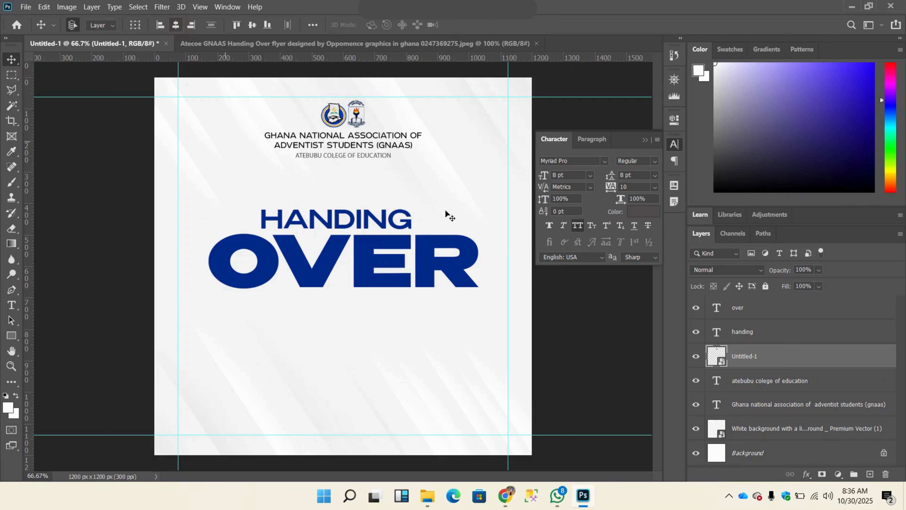
# Step: Scale the HANDING text up to about 20.55 pt, keeping its left edge in place
pyautogui.click(360, 225)
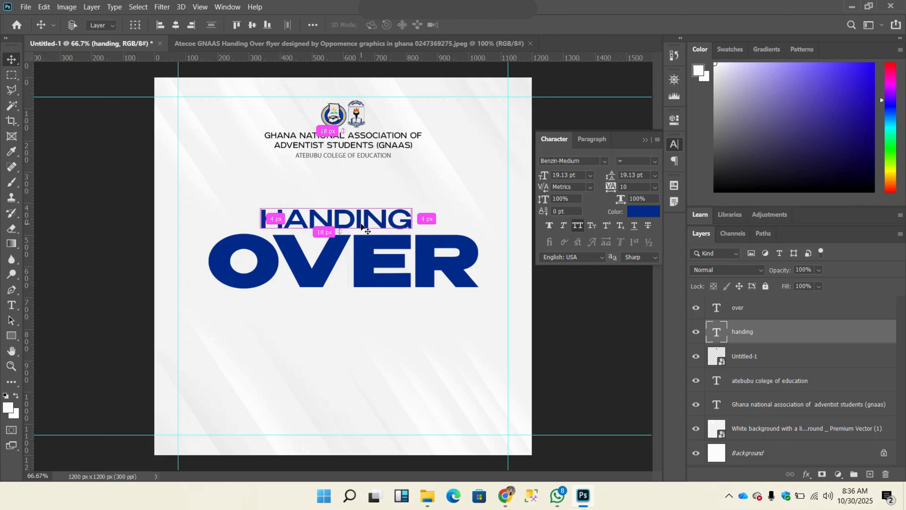
pyautogui.hotkey('ctrl', 't')
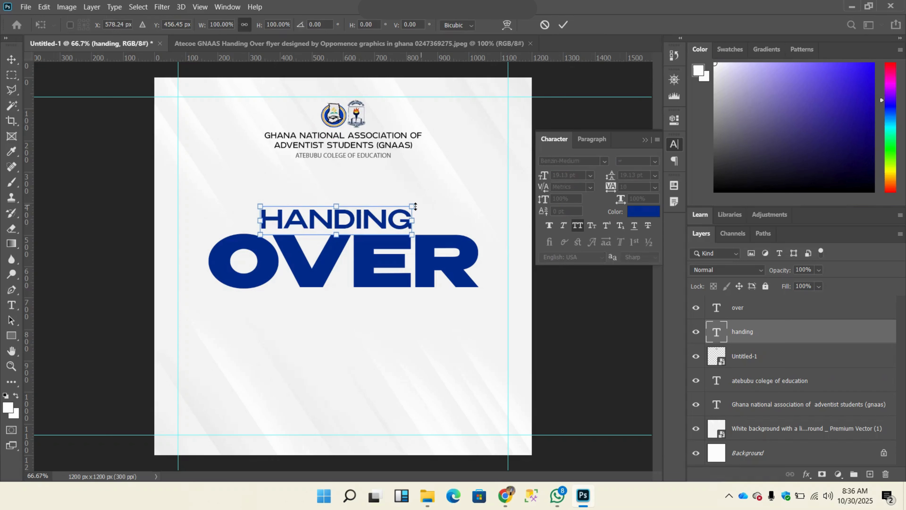
pyautogui.moveTo(415, 219); pyautogui.dragTo(425, 221)
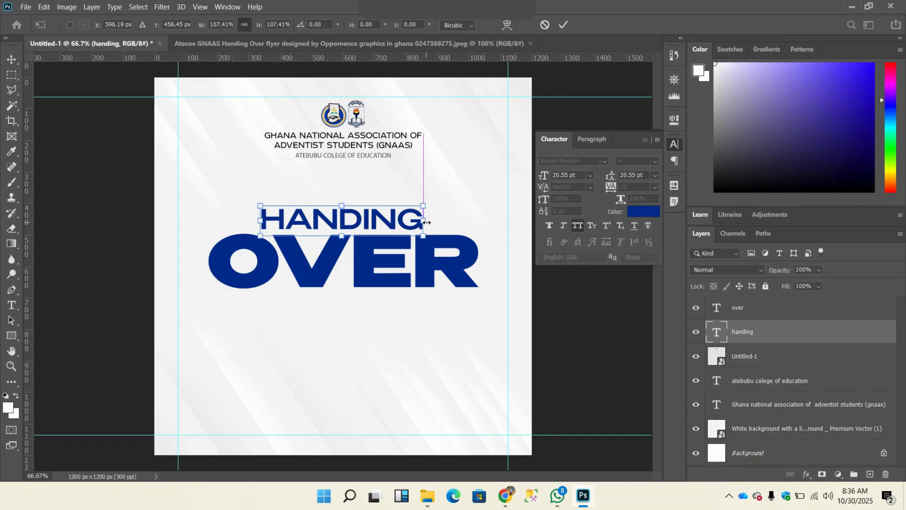
pyautogui.click(564, 25)
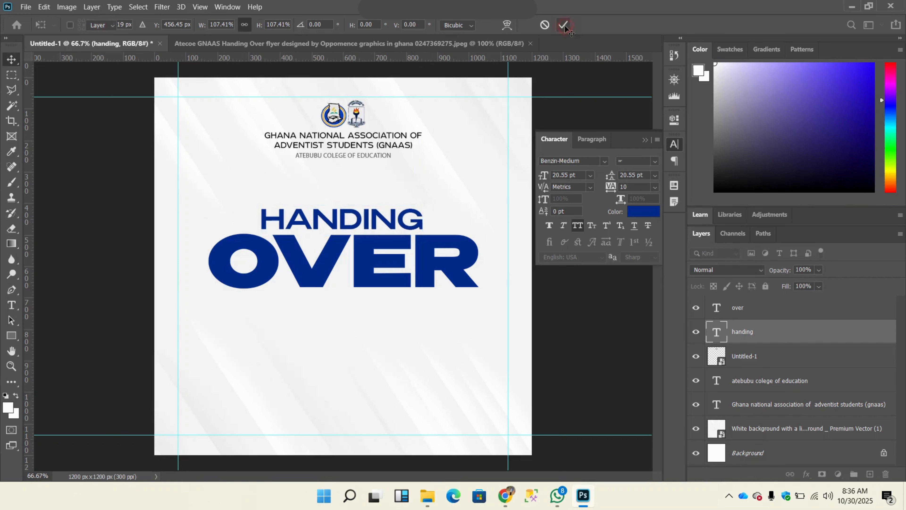
# Step: Compare the title with the reference flyer, then move OVER and HANDING slightly up the canvas, keeping HANDING directly above OVER
pyautogui.click(447, 45)
pyautogui.click(104, 46)
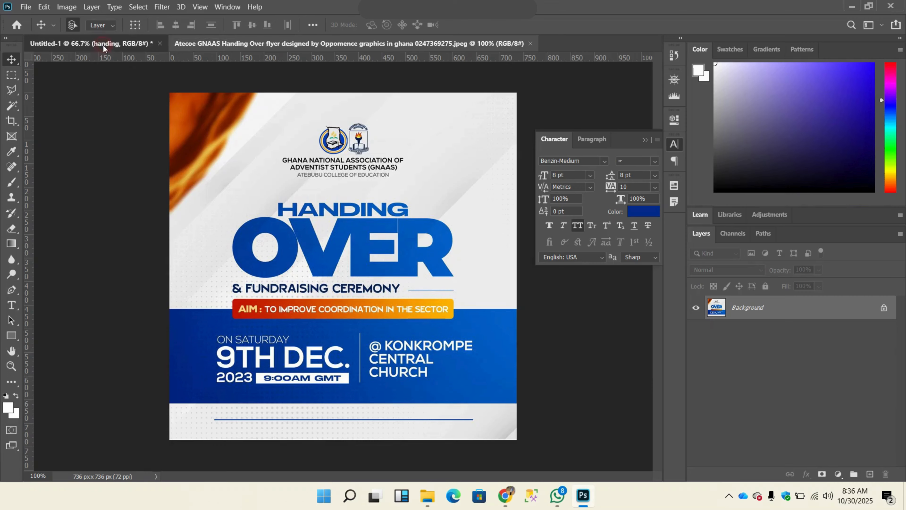
pyautogui.click(349, 38)
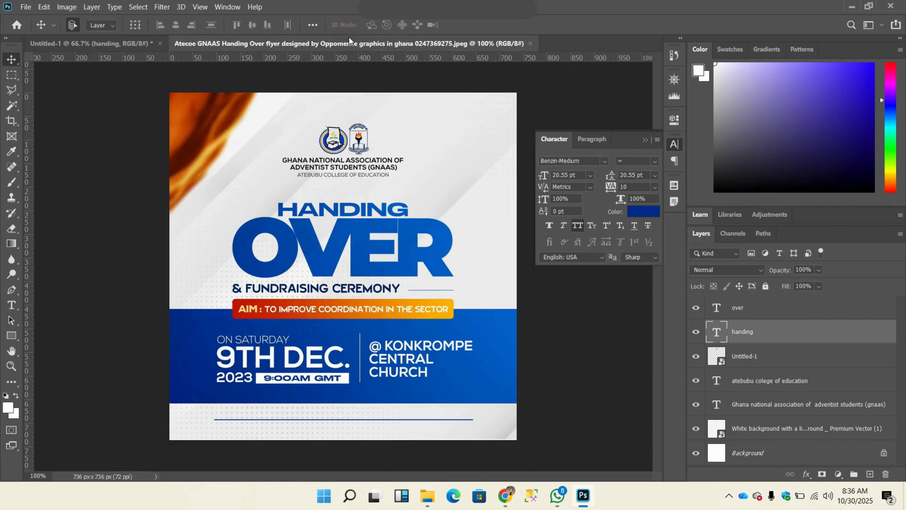
pyautogui.click(116, 46)
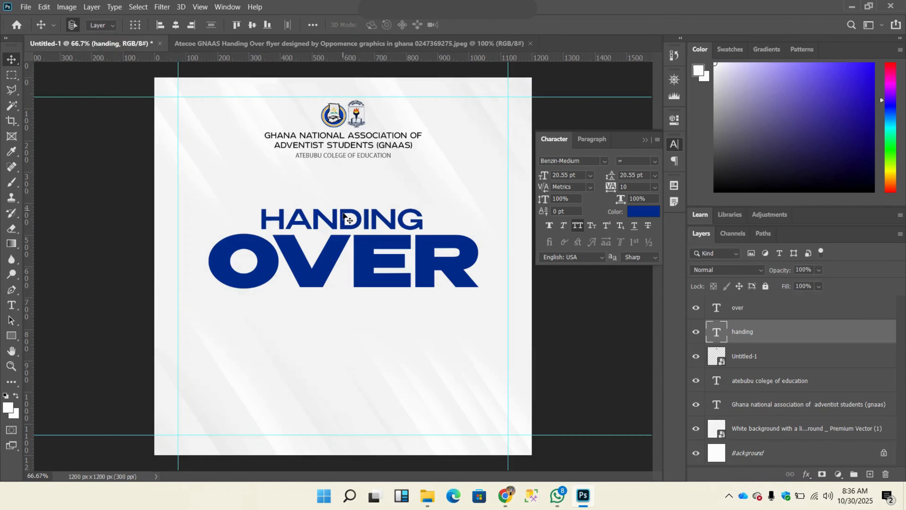
pyautogui.moveTo(345, 219); pyautogui.dragTo(344, 198)
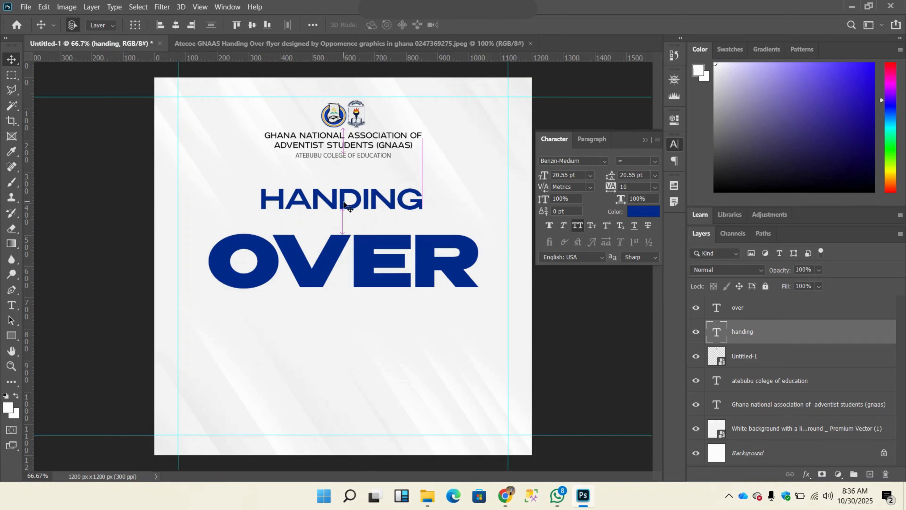
pyautogui.moveTo(357, 252); pyautogui.dragTo(358, 217)
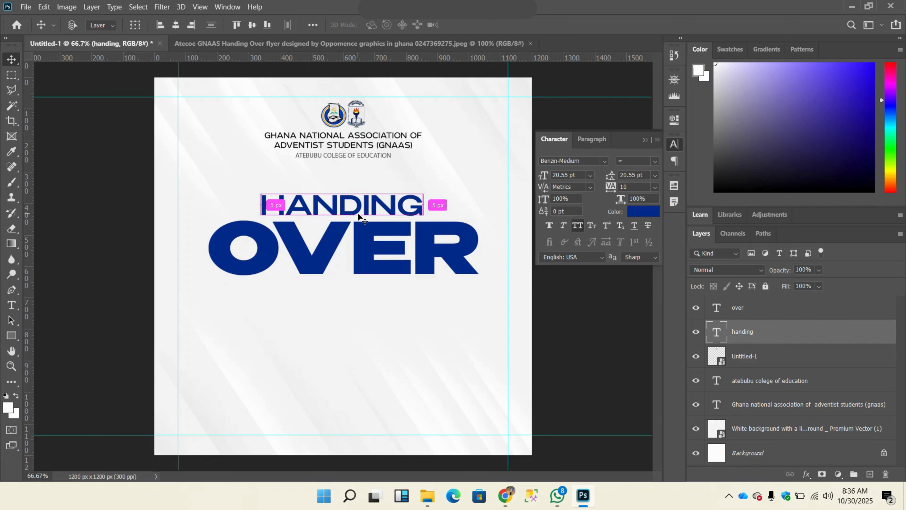
# Step: Squash the HANDING text vertically to about 84.8% of its height, keeping its width and bottom edge in place
pyautogui.hotkey('ctrl', 't')
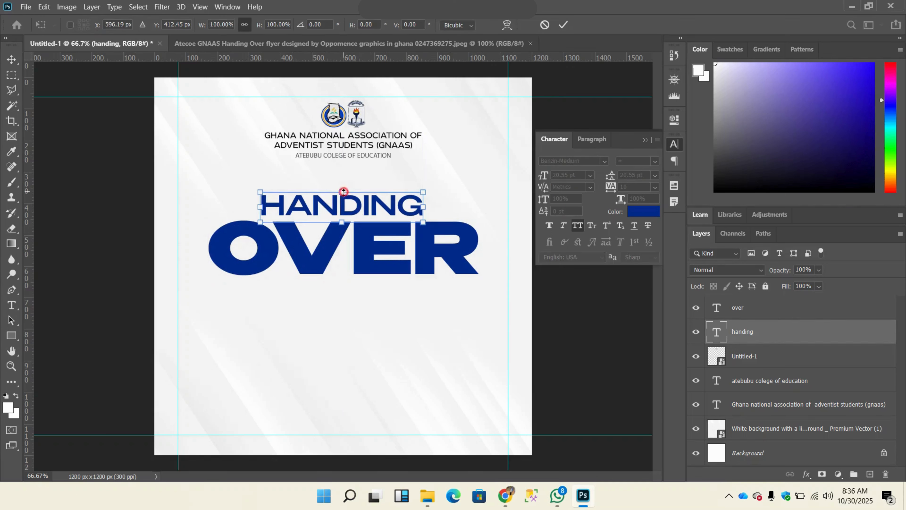
pyautogui.moveTo(345, 194); pyautogui.dragTo(344, 196)
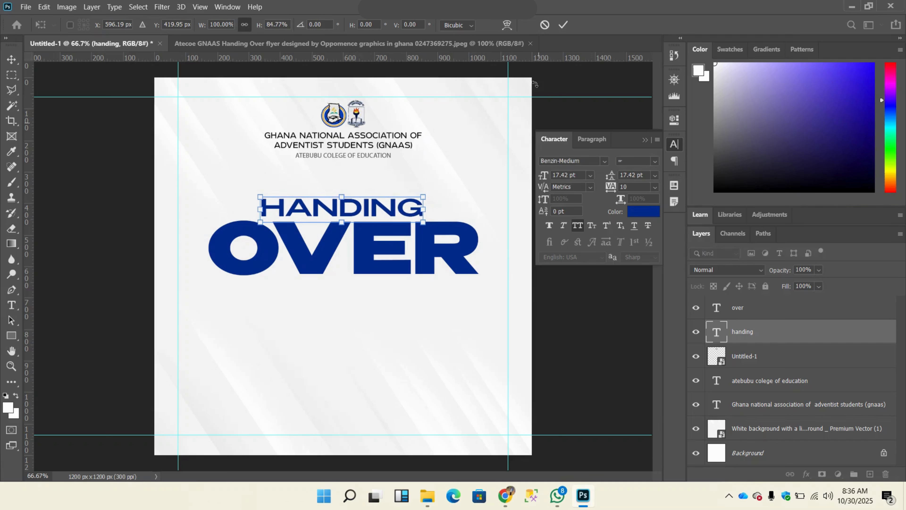
pyautogui.click(563, 25)
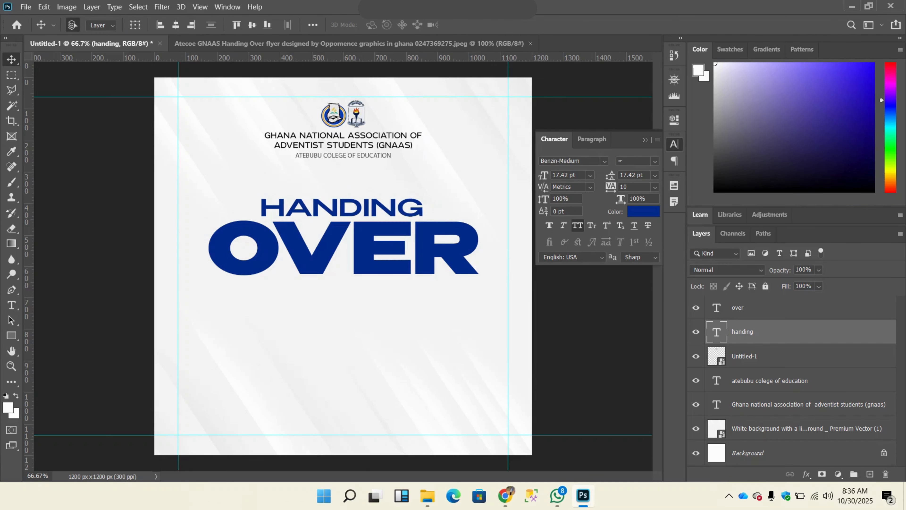
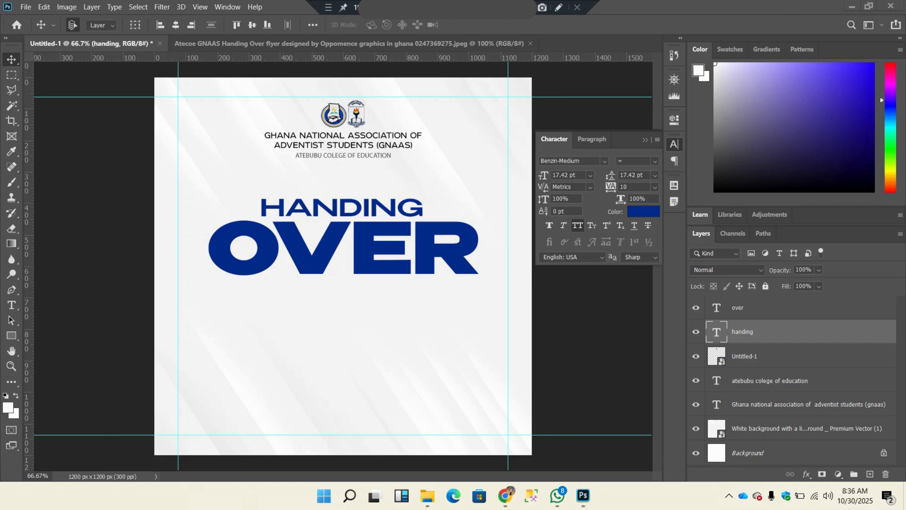
# Step: Stretch the OVER text vertically, keeping its width, and compare the title with the reference flyer
pyautogui.hotkey('alt', ']')
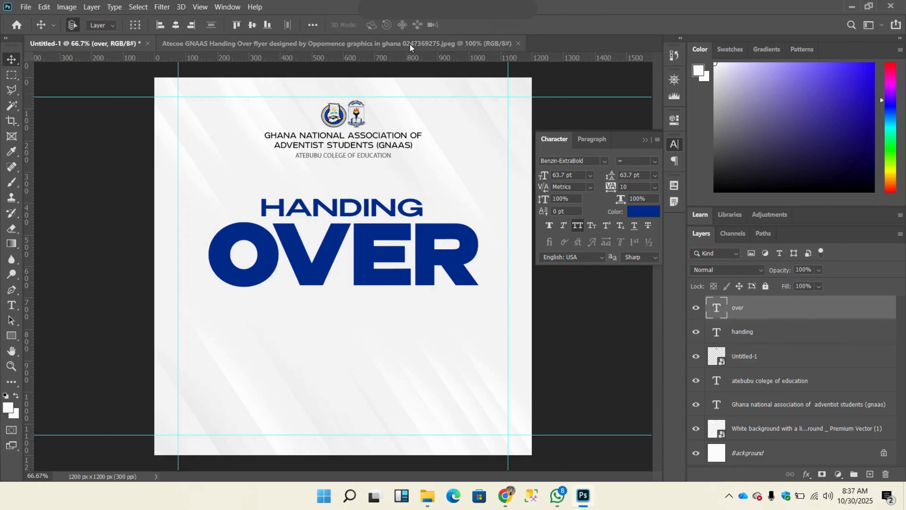
pyautogui.click(411, 43)
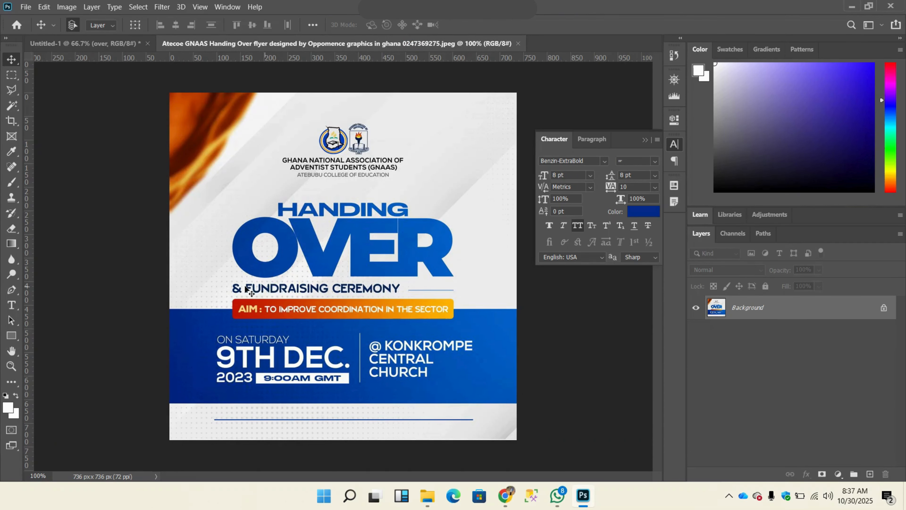
pyautogui.click(100, 43)
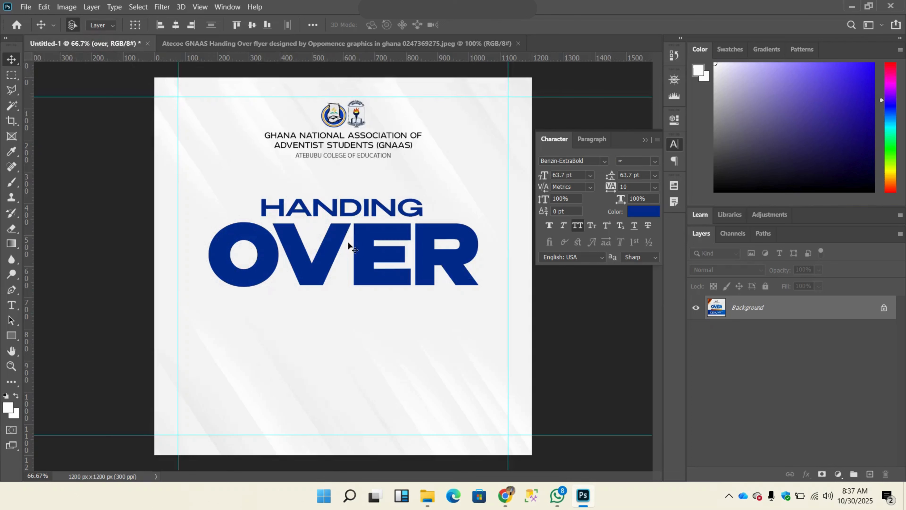
# Step: Duplicate the HANDING text and place the copy just below OVER
pyautogui.click(316, 209)
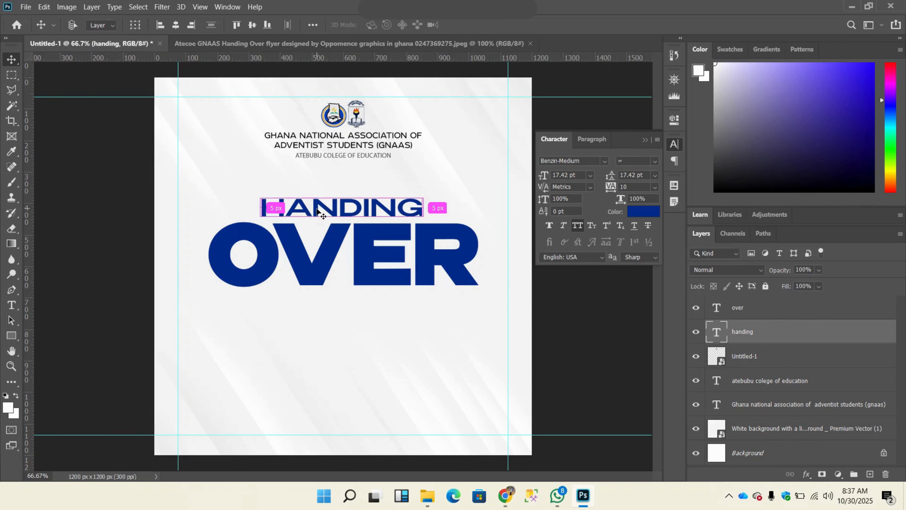
pyautogui.hotkey('ctrl', 'j')
pyautogui.moveTo(316, 209); pyautogui.dragTo(322, 312)
# Step: Replace the wording of the HANDING copy below OVER with "& FUND RASING CEREMONY"
pyautogui.press('t')
pyautogui.doubleClick(323, 310)
pyautogui.write('&')
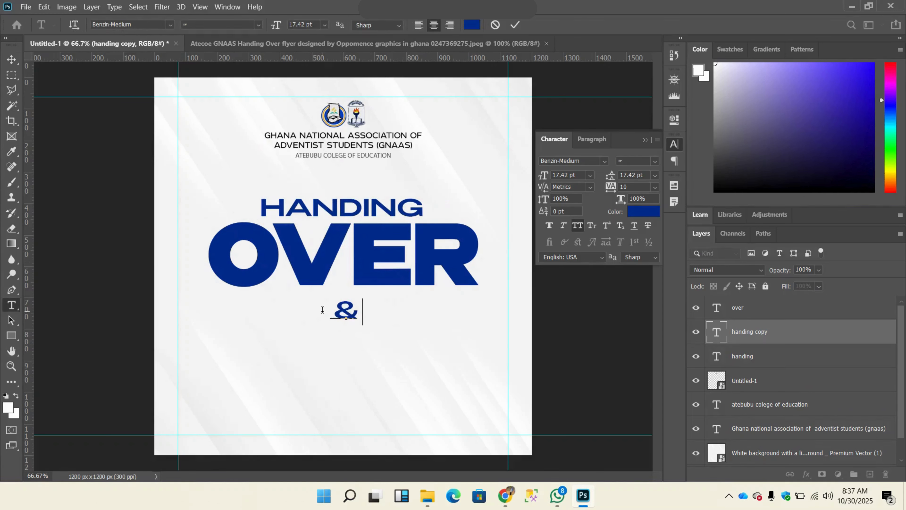
pyautogui.write(' FUND RAS')
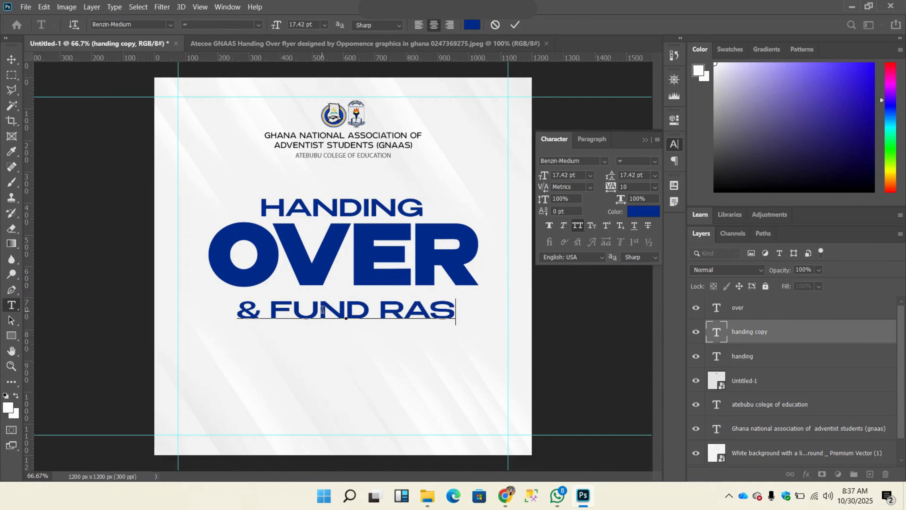
pyautogui.write('ING CREMO')
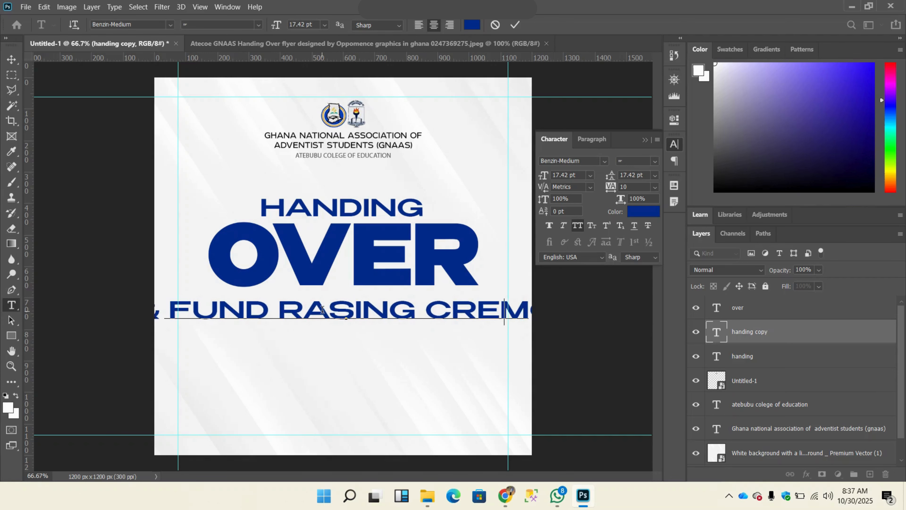
pyautogui.press('BackSpace')
pyautogui.press('BackSpace')
pyautogui.press('BackSpace')
pyautogui.press('BackSpace')
pyautogui.press('BackSpace')
pyautogui.write('CEREMONY')
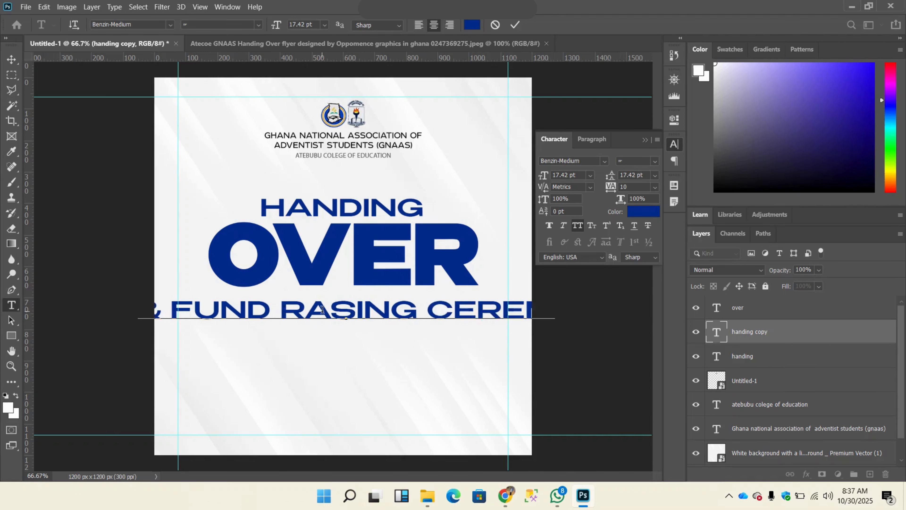
pyautogui.click(515, 25)
# Step: Scale the ceremony line to about 46.24%, then center it horizontally just below OVER
pyautogui.press('v')
pyautogui.hotkey('ctrl', 't')
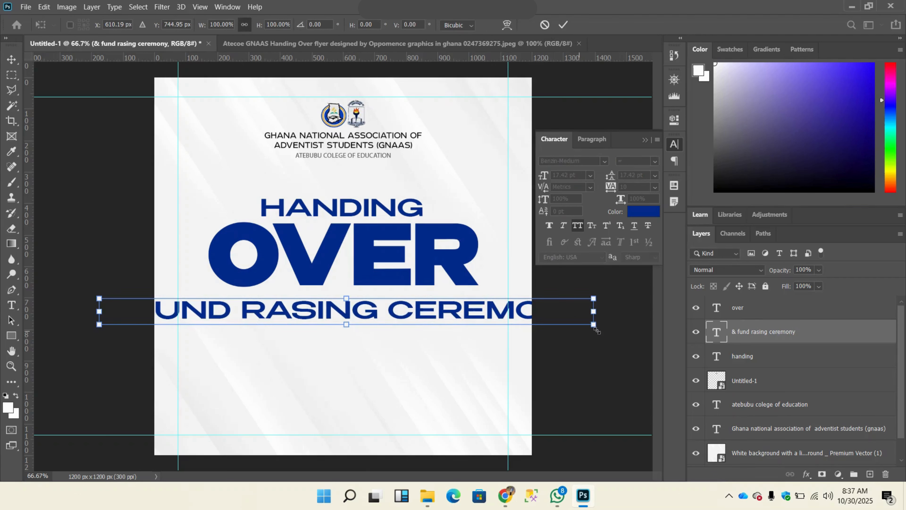
pyautogui.moveTo(594, 326); pyautogui.dragTo(471, 306)
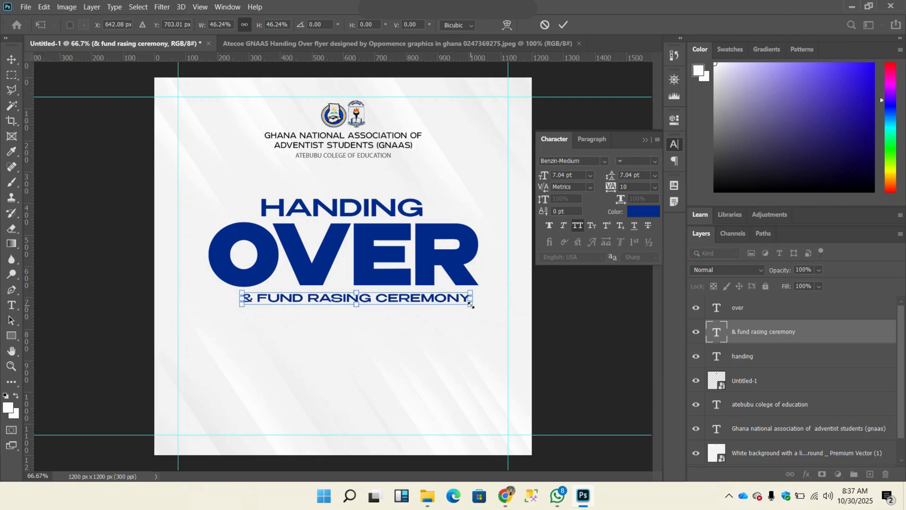
pyautogui.click(564, 25)
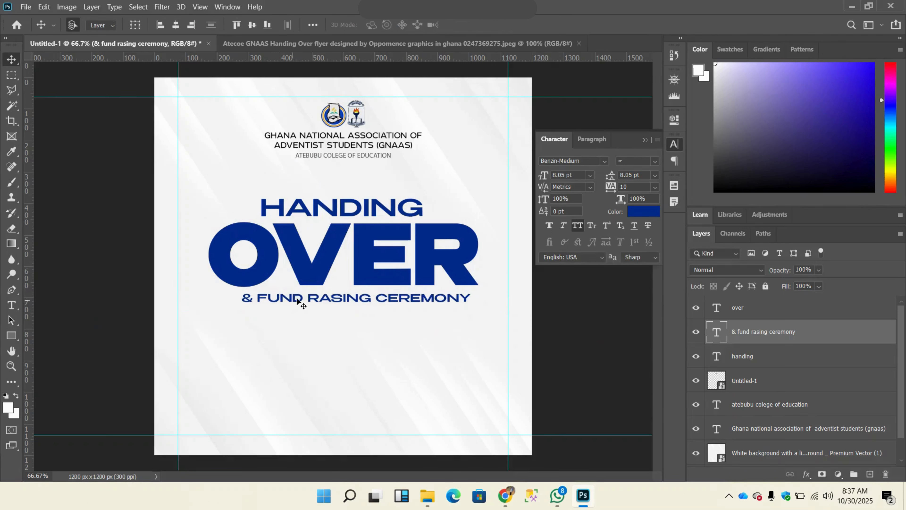
pyautogui.moveTo(300, 298); pyautogui.dragTo(293, 300)
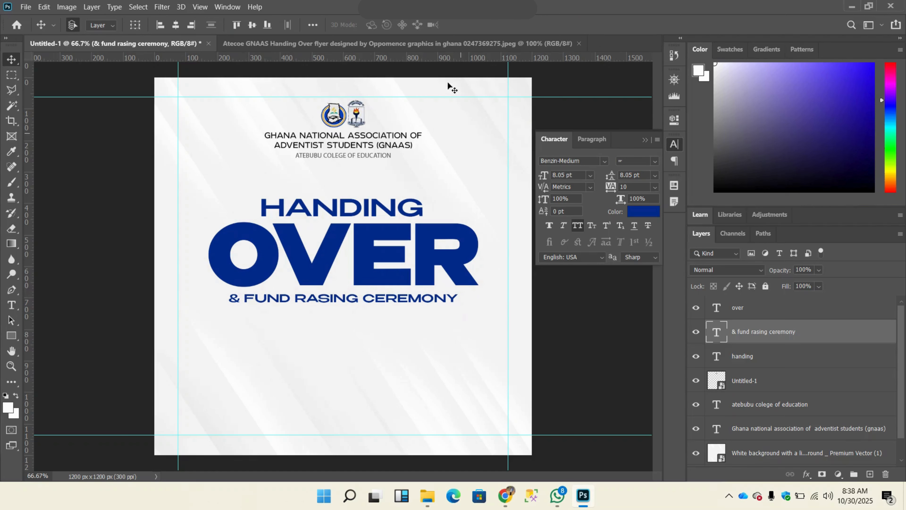
# Step: Check the subtitle on the reference flyer, then add a vertical guide at OVER's left edge and align the ceremony line to it
pyautogui.click(430, 46)
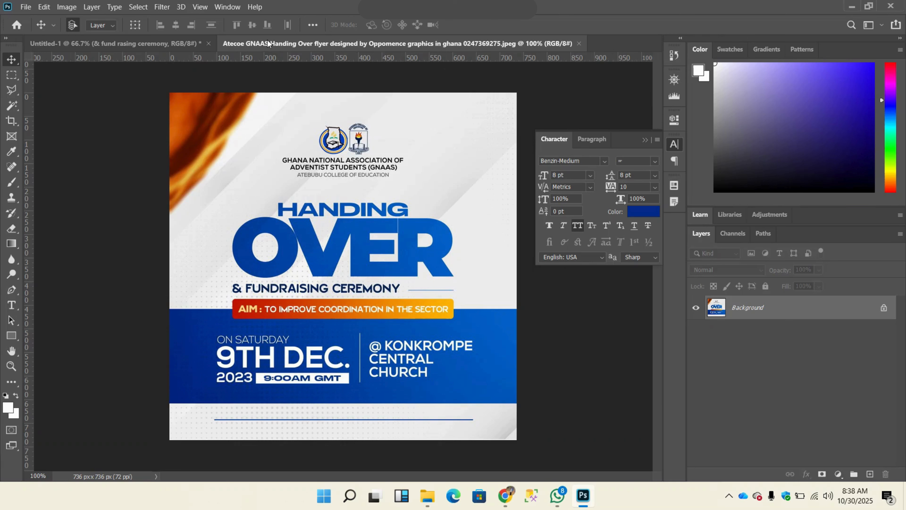
pyautogui.click(167, 44)
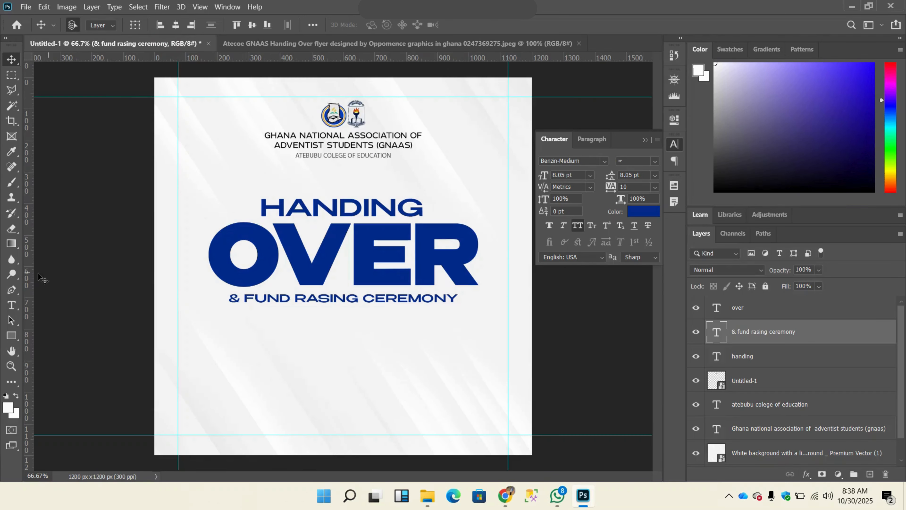
pyautogui.moveTo(26, 279); pyautogui.dragTo(236, 300)
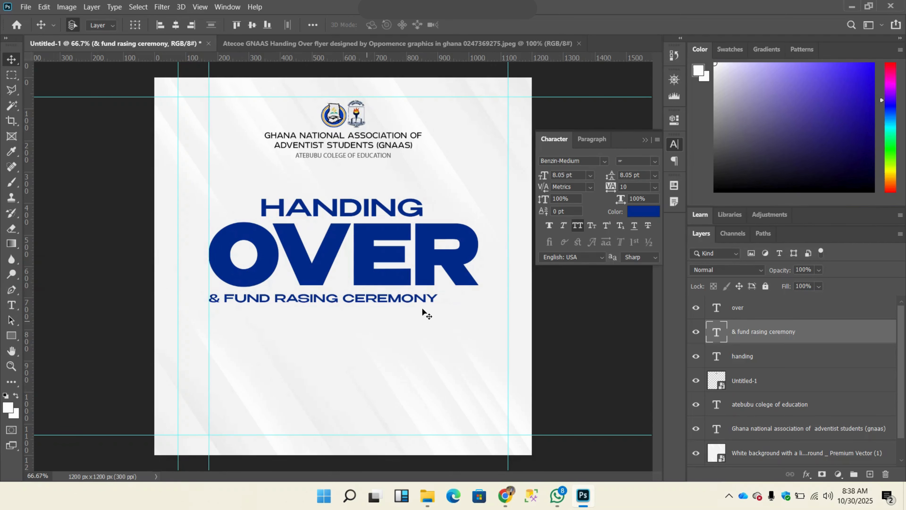
# Step: Compare the OVER lettering with the reference flyer, then try tracking values of 0 and -10 on the OVER text
pyautogui.click(332, 43)
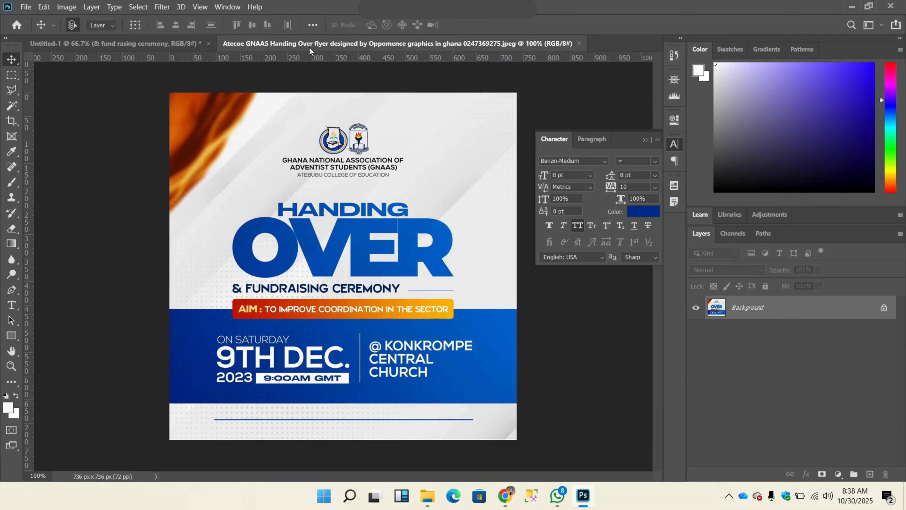
pyautogui.click(177, 49)
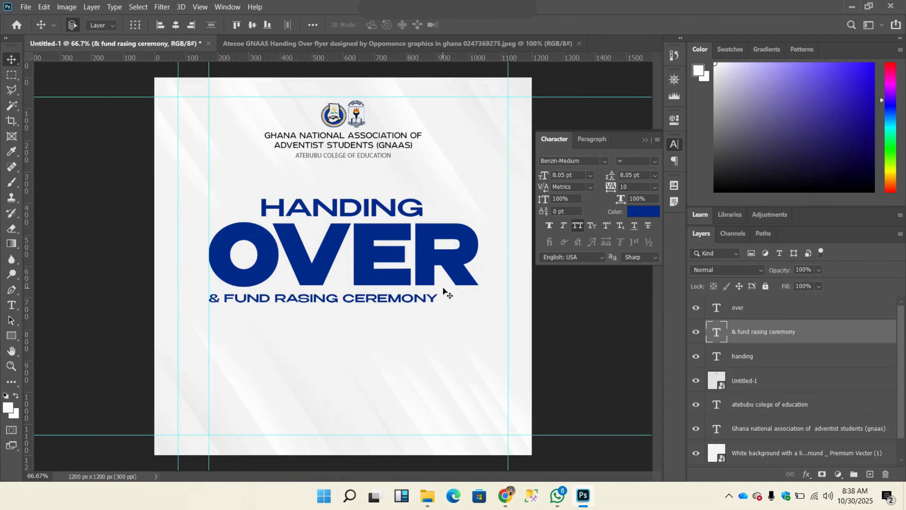
pyautogui.doubleClick(437, 269)
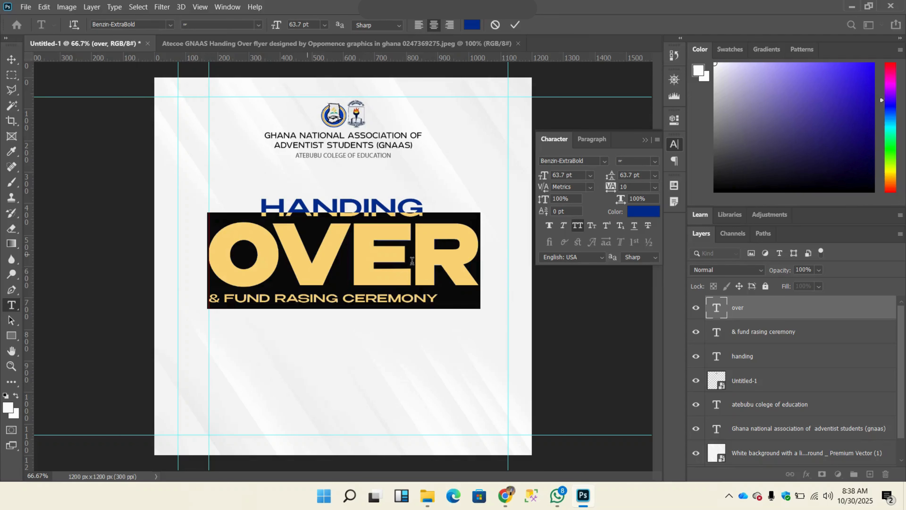
pyautogui.click(515, 25)
pyautogui.press('v')
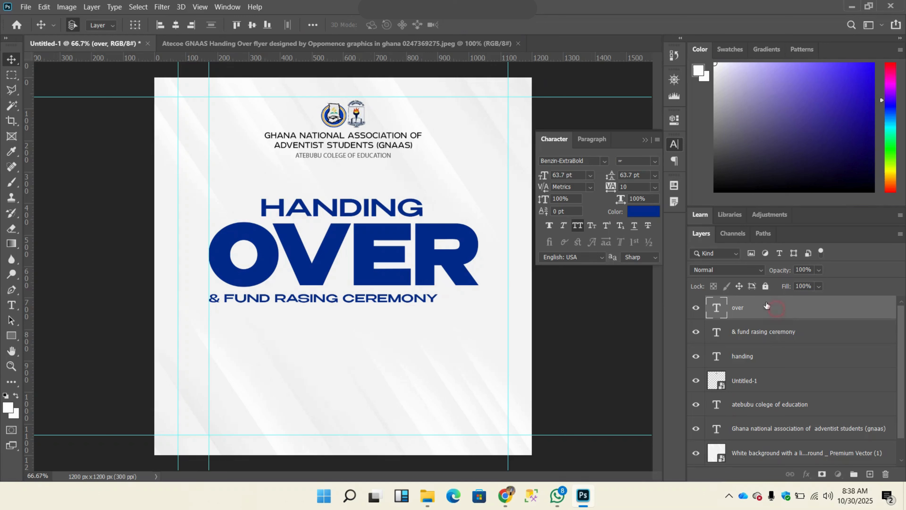
pyautogui.click(637, 188)
pyautogui.write('0')
pyautogui.press('Return')
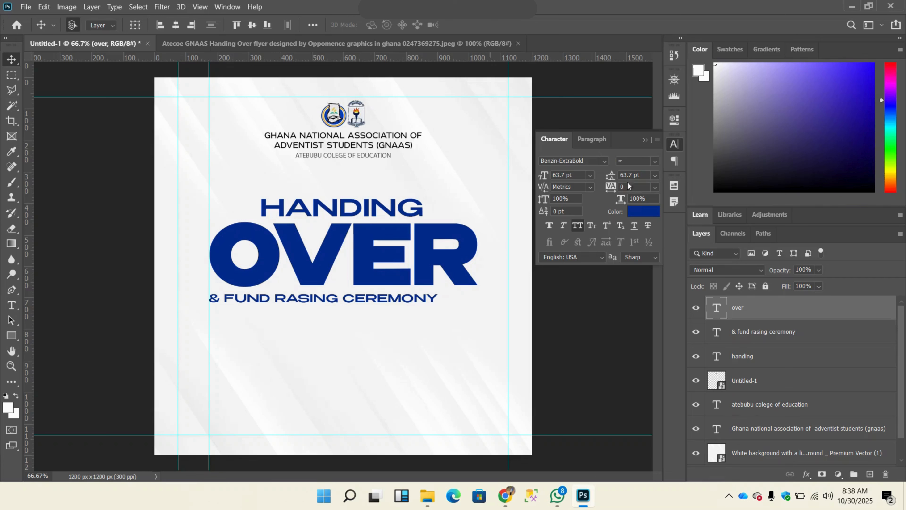
pyautogui.write('-')
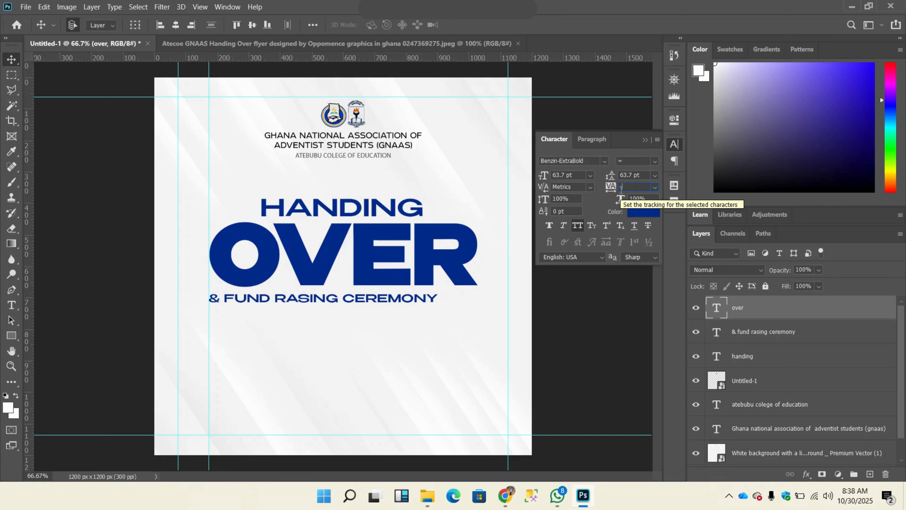
pyautogui.write('10')
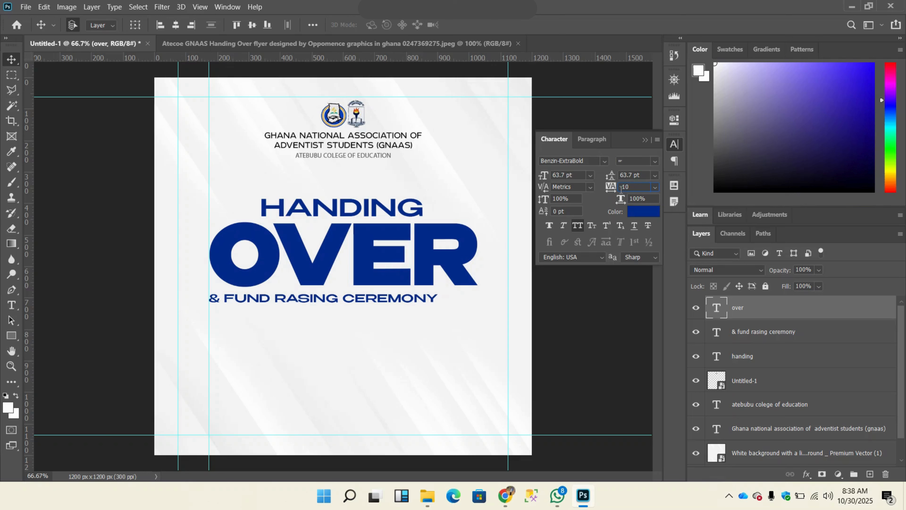
pyautogui.press('Return')
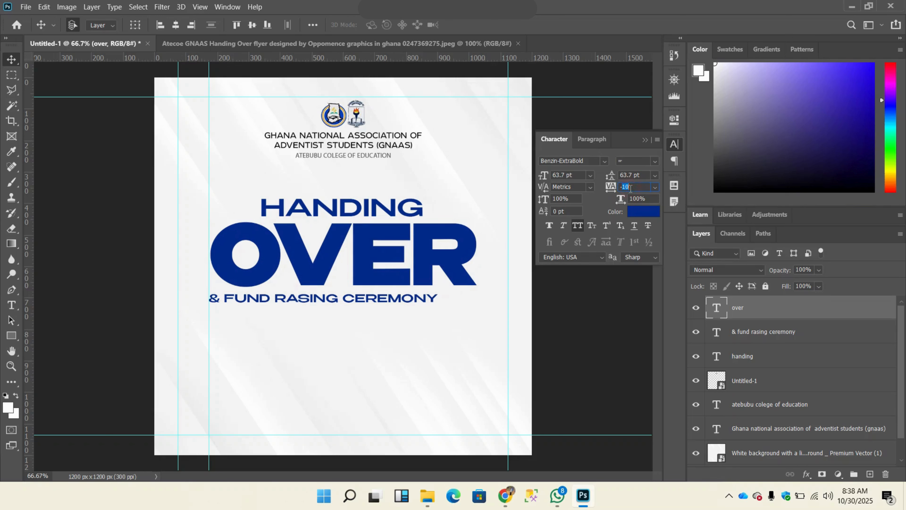
# Step: Tighten the OVER text's tracking to -30, then to -40
pyautogui.write('-30')
pyautogui.press('Return')
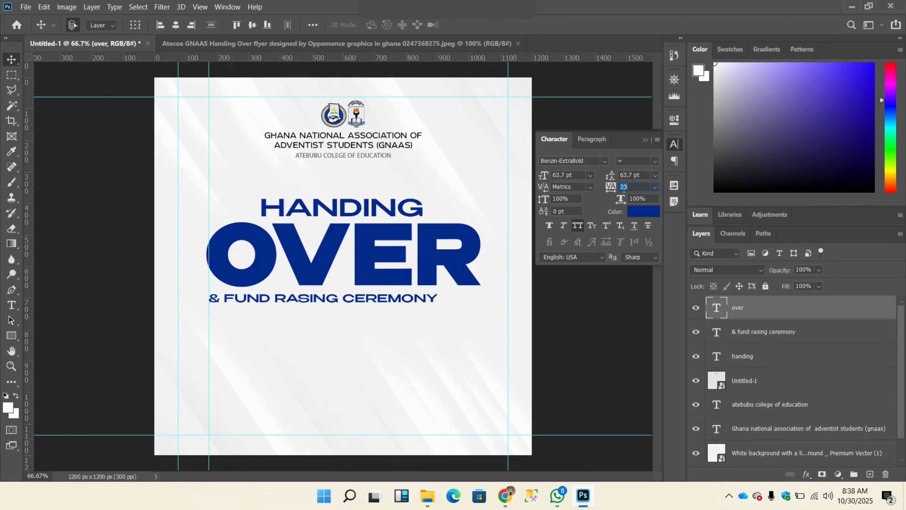
pyautogui.write('-30')
pyautogui.press('Return')
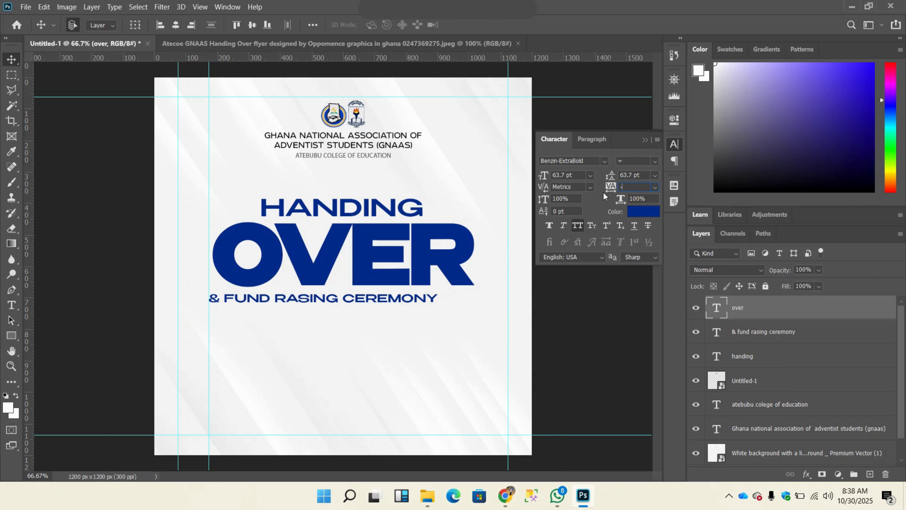
pyautogui.press('Return')
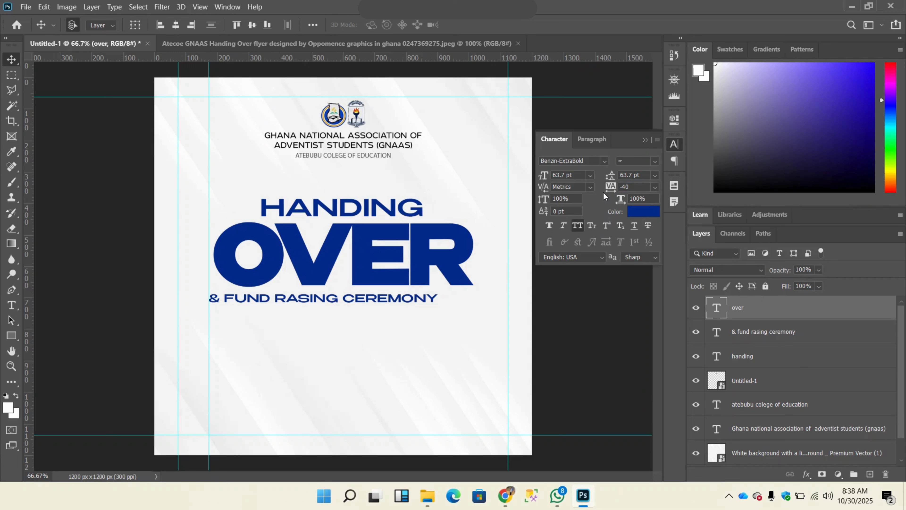
# Step: Try tracking values of -70, -60 and -50 on the OVER text, then restore -40
pyautogui.click(630, 187)
pyautogui.press('Return')
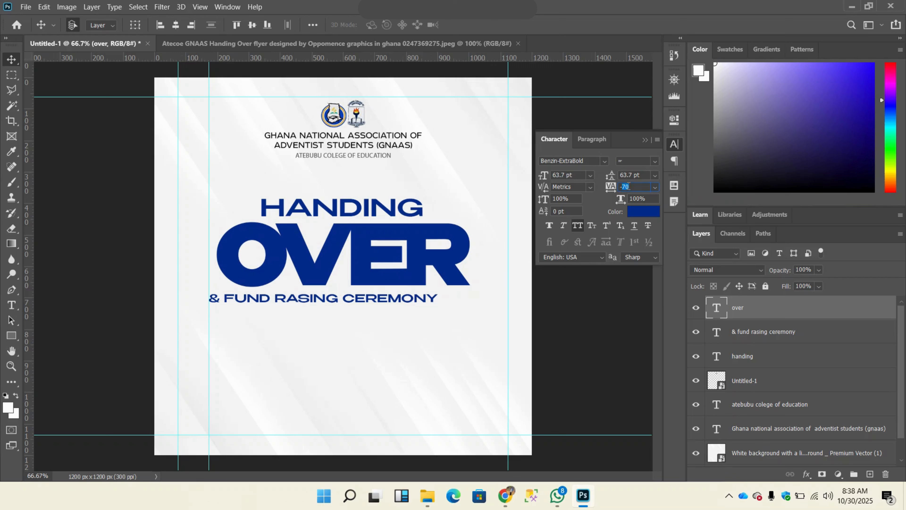
pyautogui.press('Return')
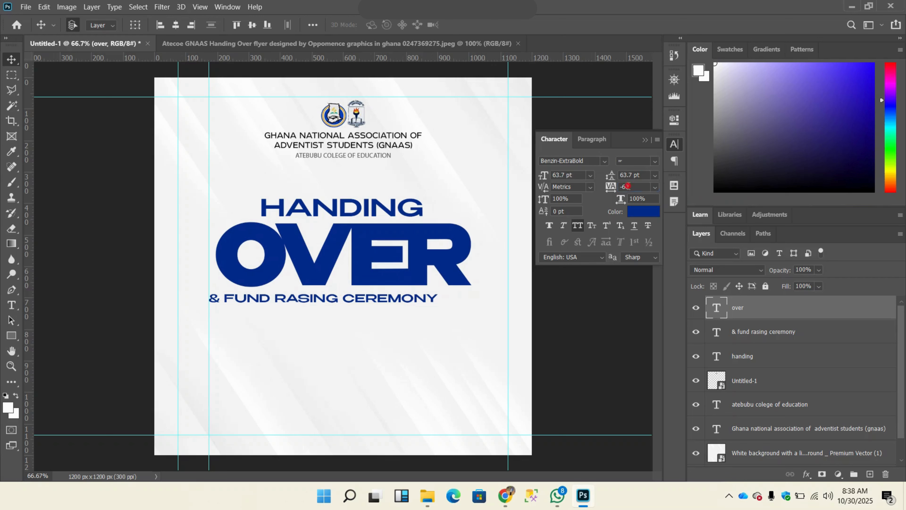
pyautogui.click(628, 187)
pyautogui.press('Return')
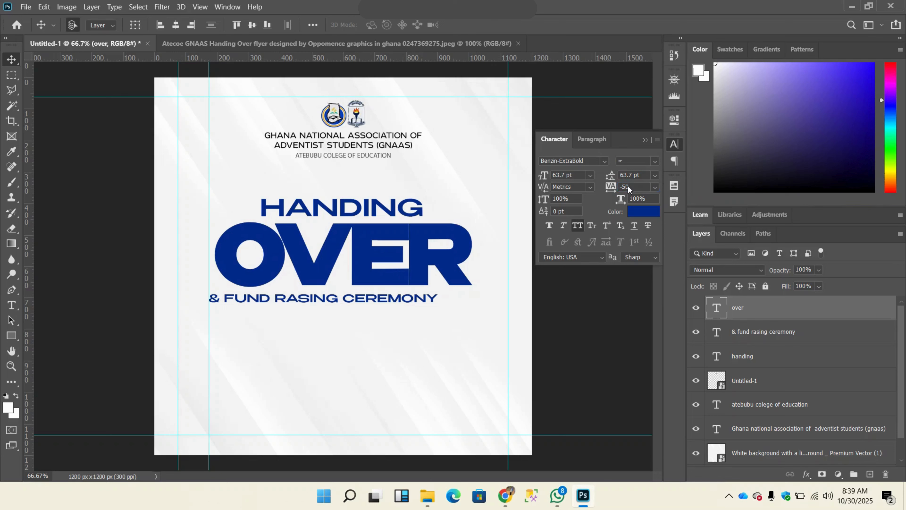
pyautogui.click(628, 187)
pyautogui.write('-40')
pyautogui.press('Return')
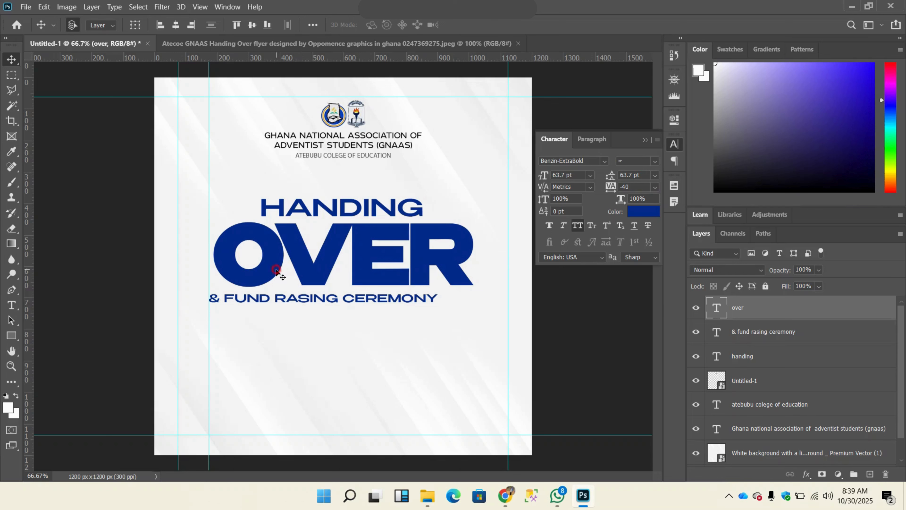
# Step: Reposition the tightened OVER text and center it horizontally on the canvas
pyautogui.moveTo(276, 271); pyautogui.dragTo(274, 272)
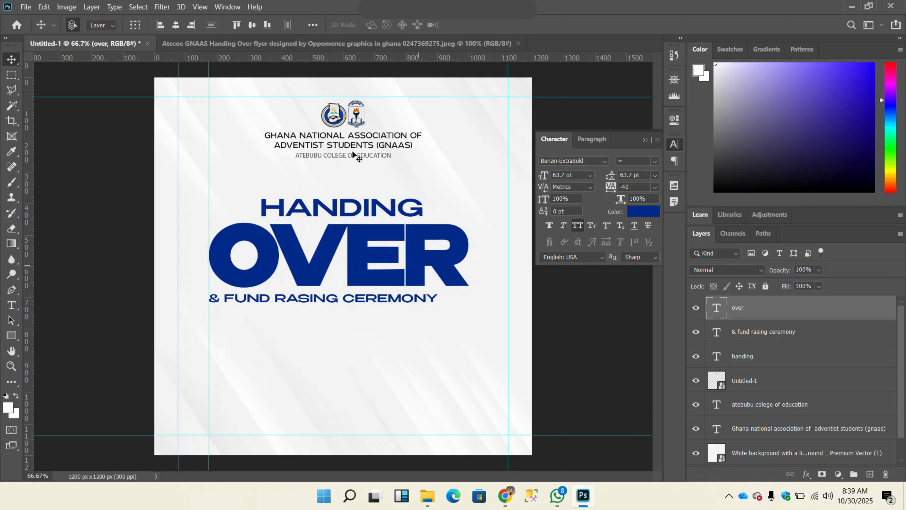
pyautogui.click(175, 25)
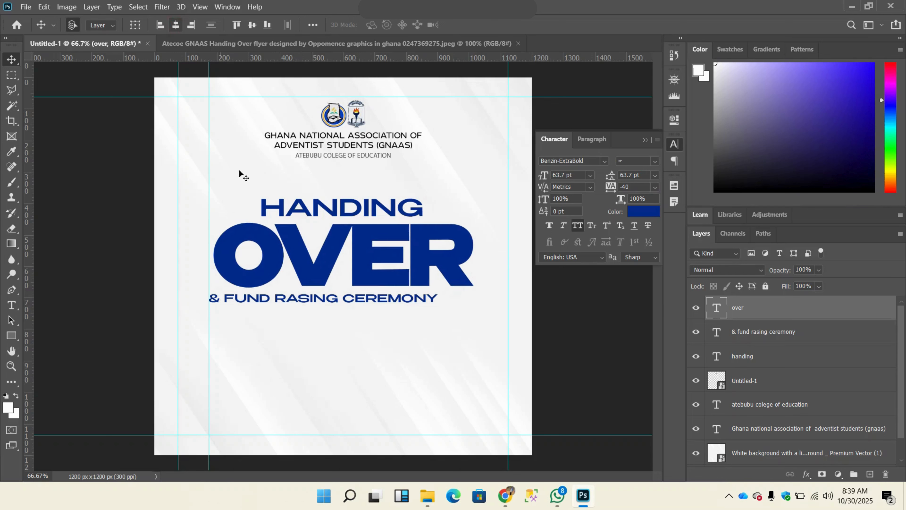
# Step: Move the inner vertical guide to OVER's left edge and align the start of the ceremony line with it
pyautogui.moveTo(209, 206); pyautogui.dragTo(214, 204)
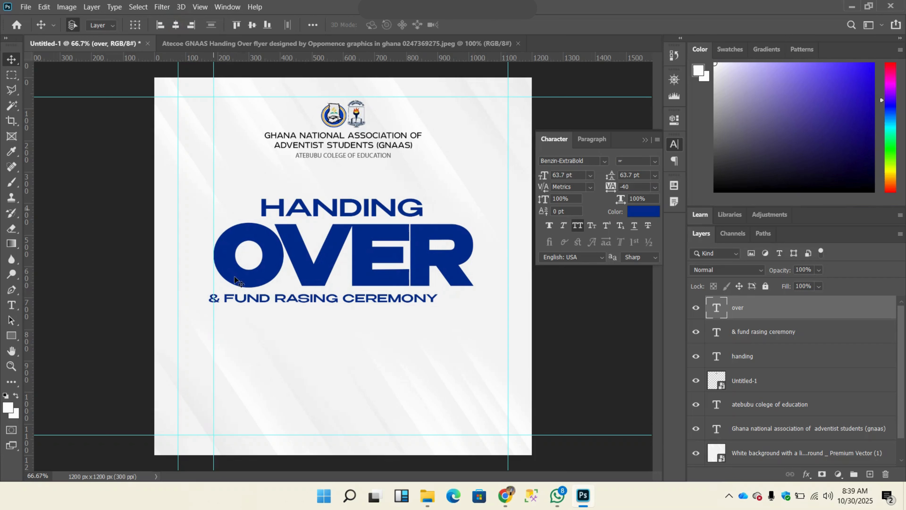
pyautogui.moveTo(243, 303); pyautogui.dragTo(248, 303)
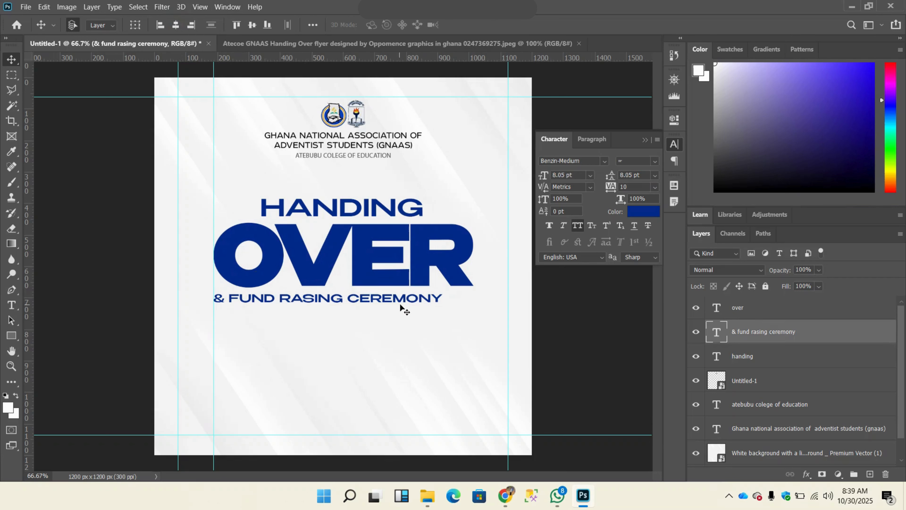
# Step: Scale the ceremony line down to about 91% and compare the layout with the reference flyer
pyautogui.hotkey('ctrl', 't')
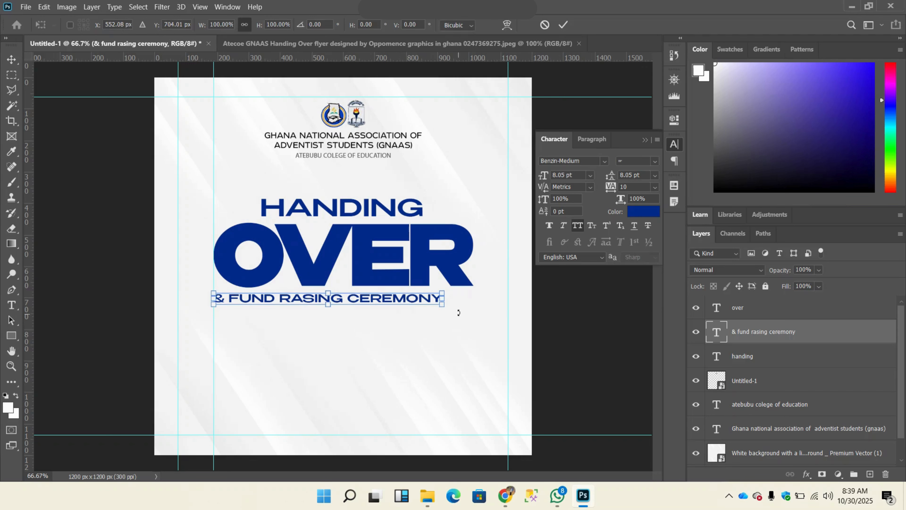
pyautogui.moveTo(443, 308); pyautogui.dragTo(423, 303)
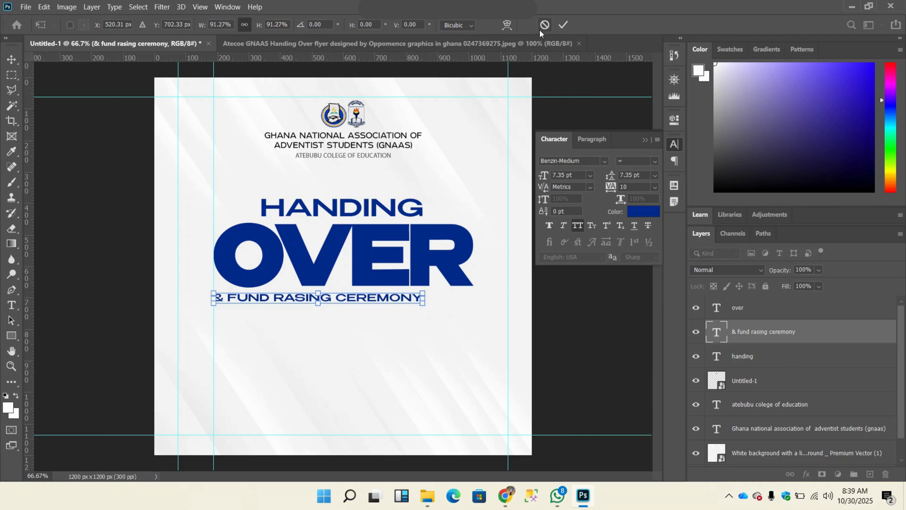
pyautogui.click(562, 25)
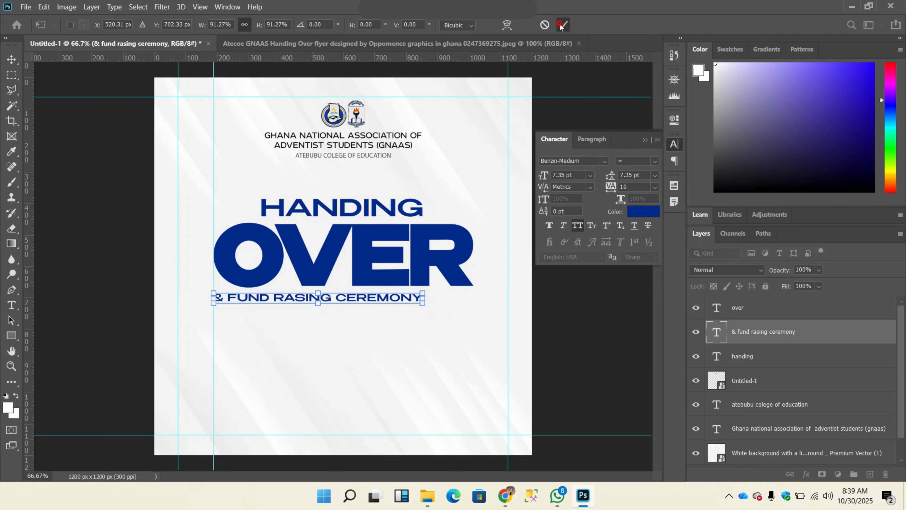
pyautogui.click(441, 44)
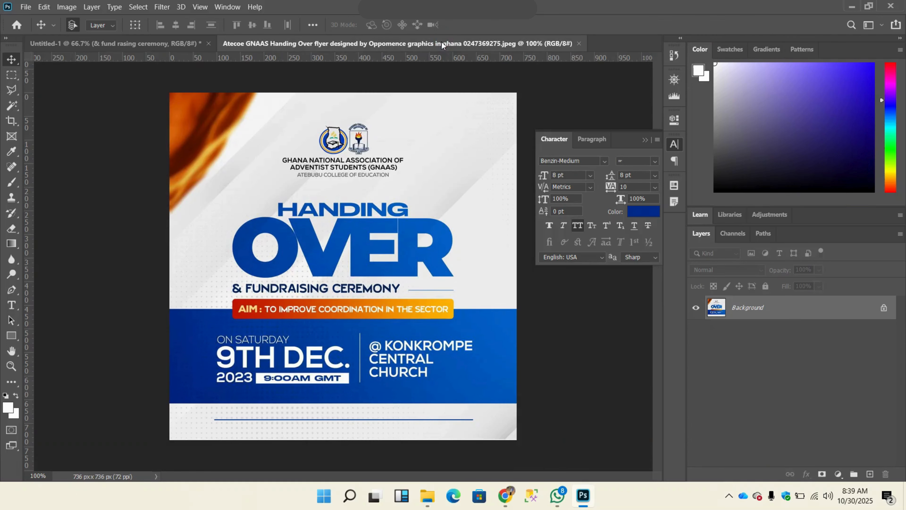
pyautogui.click(139, 45)
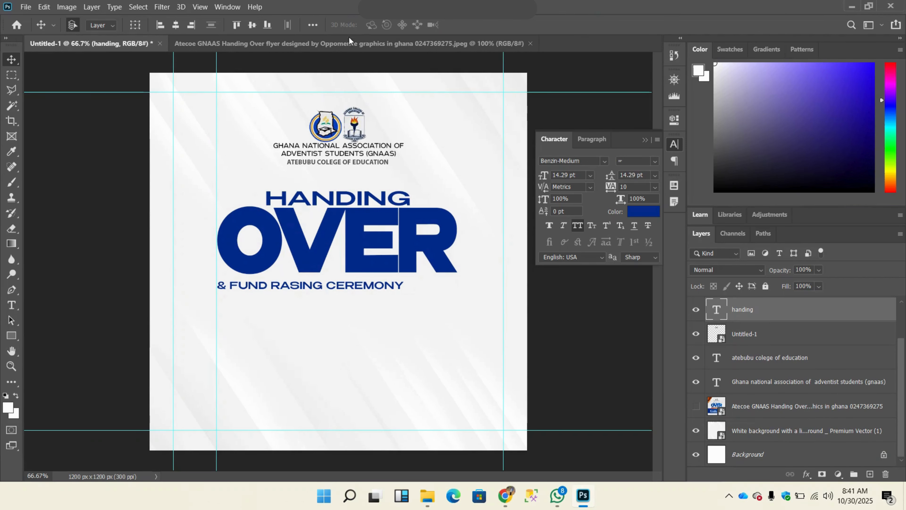
pyautogui.click(349, 45)
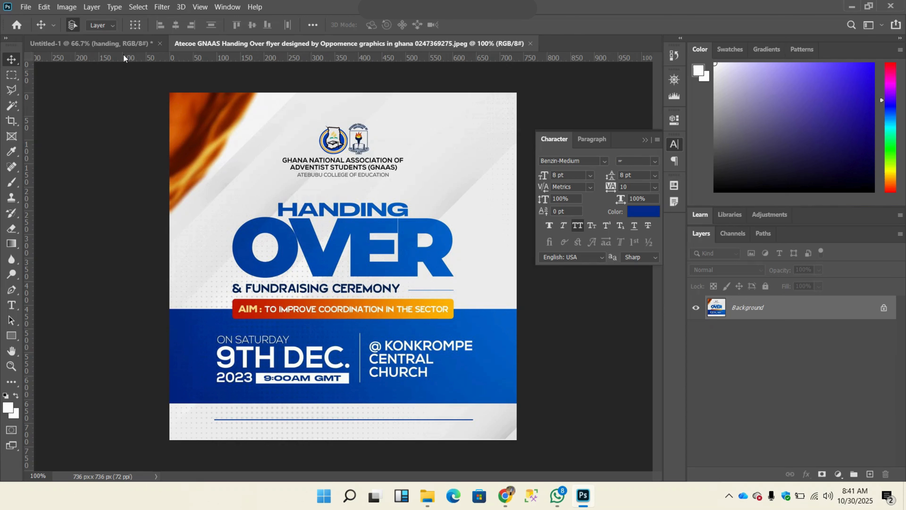
pyautogui.click(103, 44)
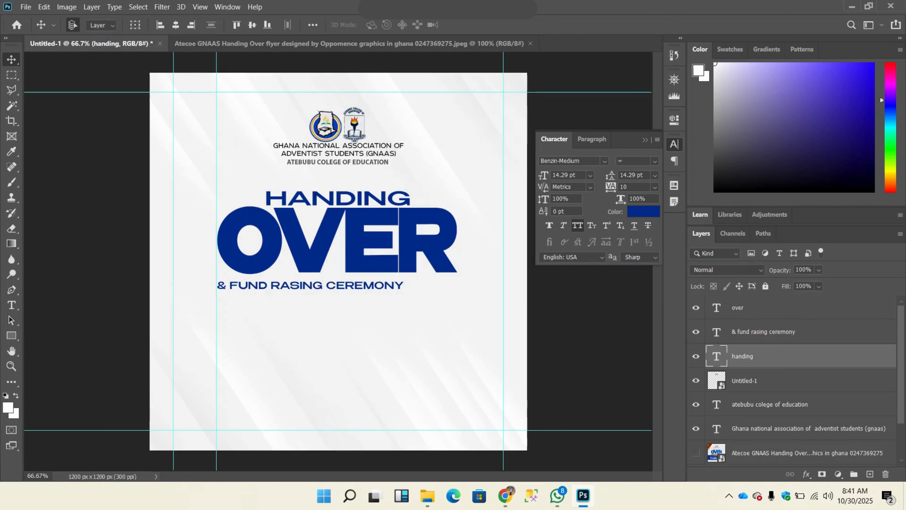
pyautogui.click(12, 336)
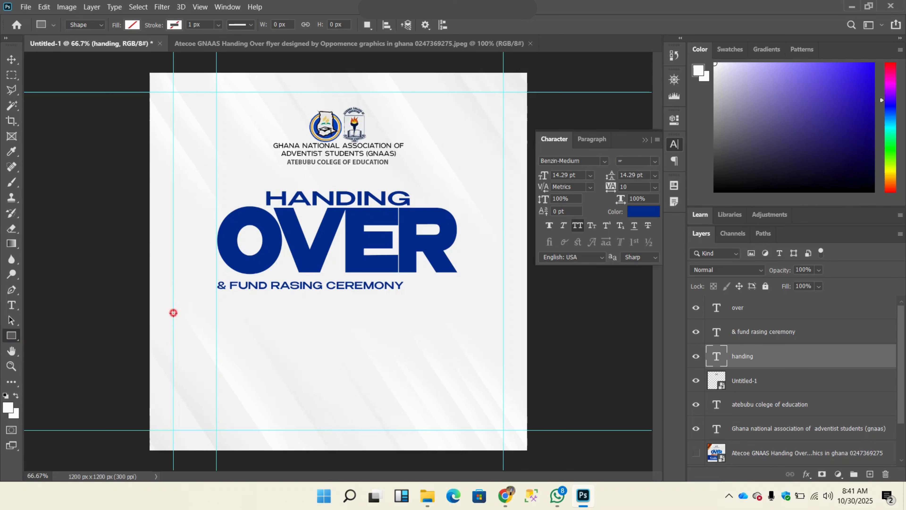
pyautogui.moveTo(174, 312); pyautogui.dragTo(503, 390)
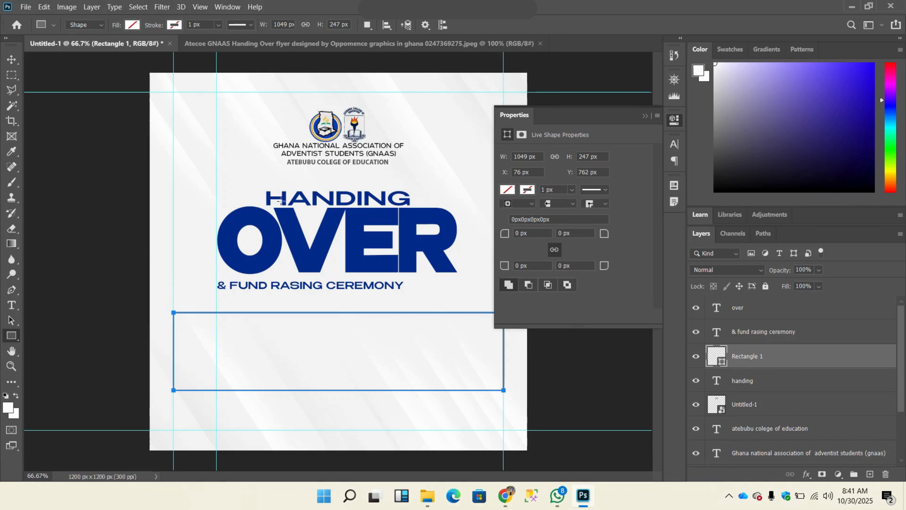
pyautogui.click(132, 25)
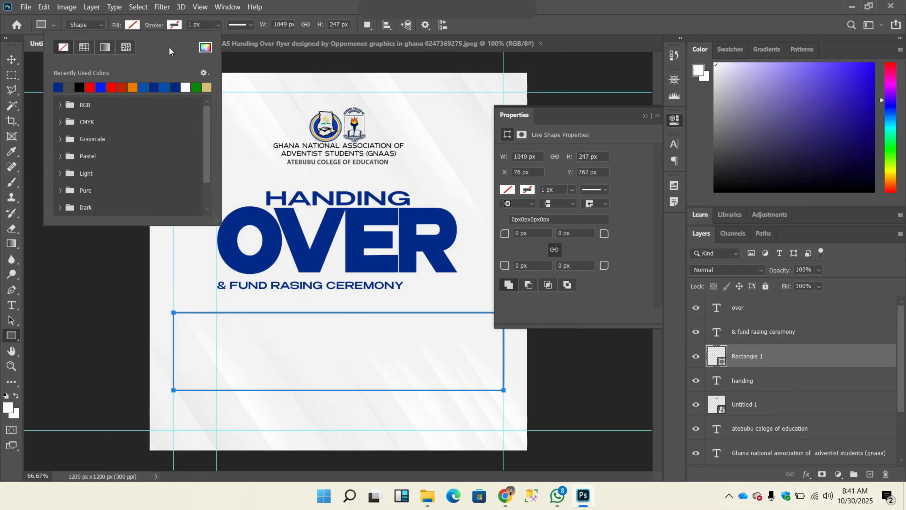
pyautogui.click(11, 59)
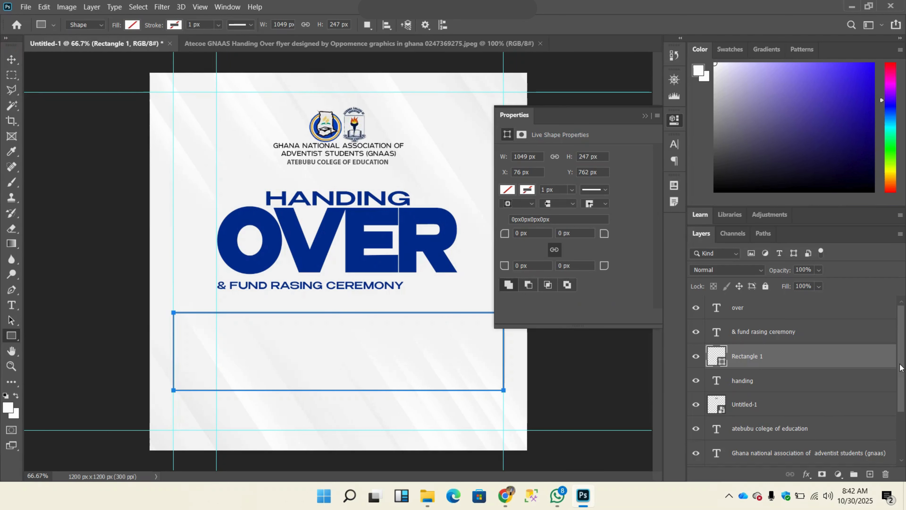
pyautogui.press('Delete')
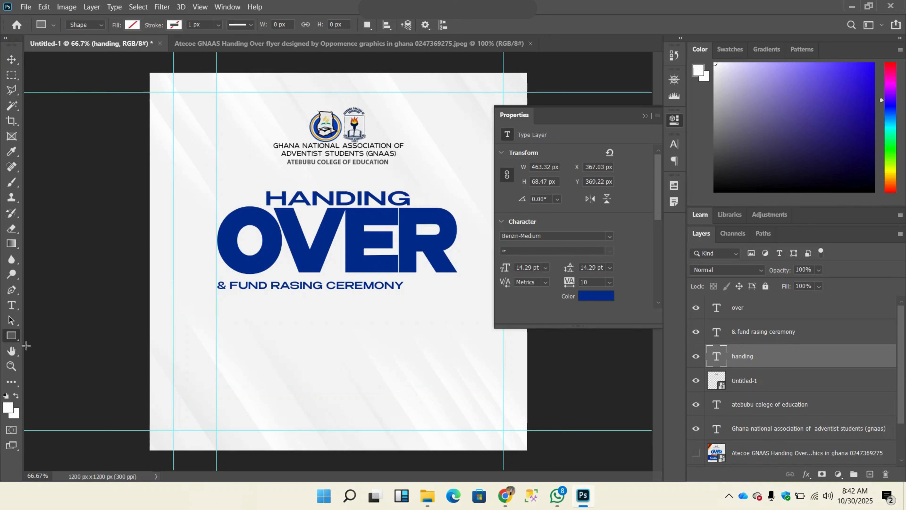
# Step: Draw a red rectangle about 1049 x 253 px between the outer vertical guides below the ceremony line, with no stroke
pyautogui.rightClick(10, 336)
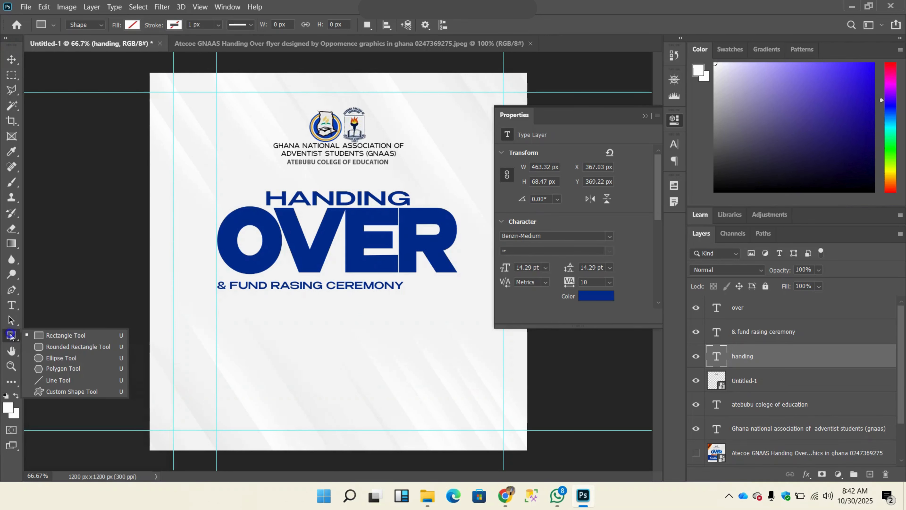
pyautogui.click(42, 337)
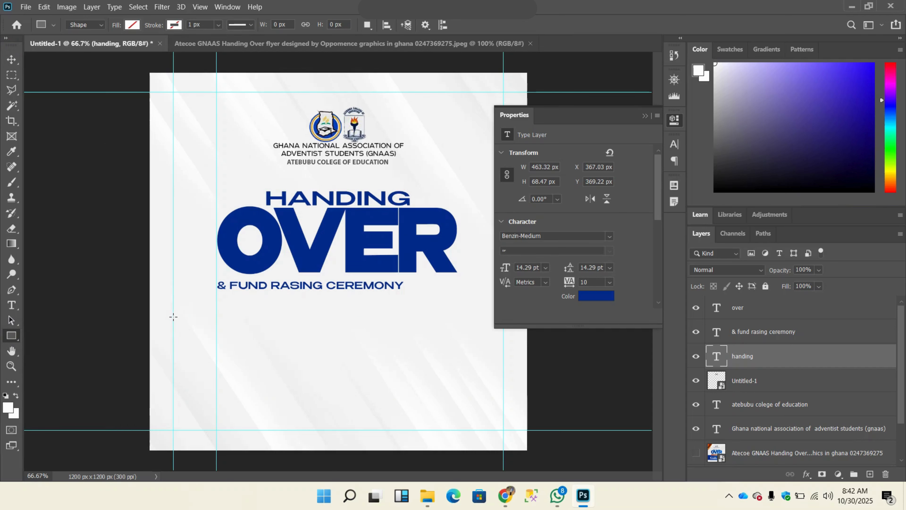
pyautogui.moveTo(174, 315); pyautogui.dragTo(503, 395)
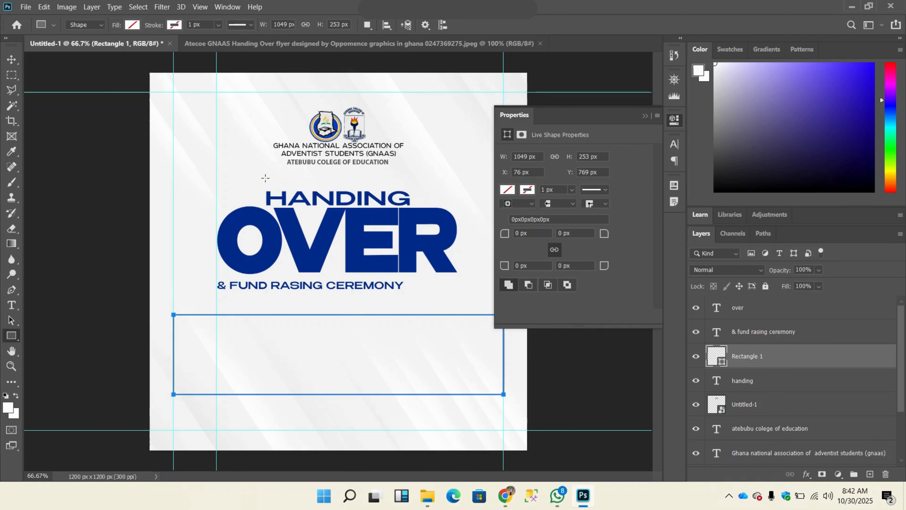
pyautogui.click(133, 25)
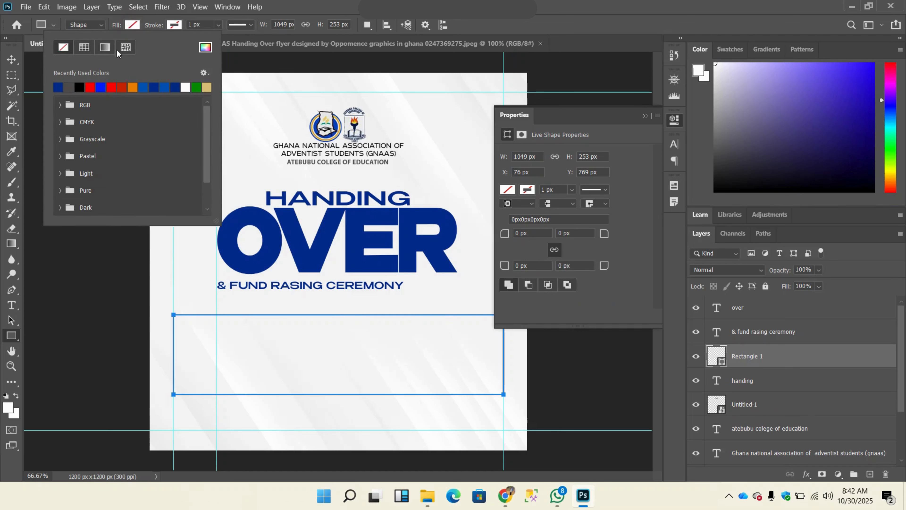
pyautogui.click(90, 87)
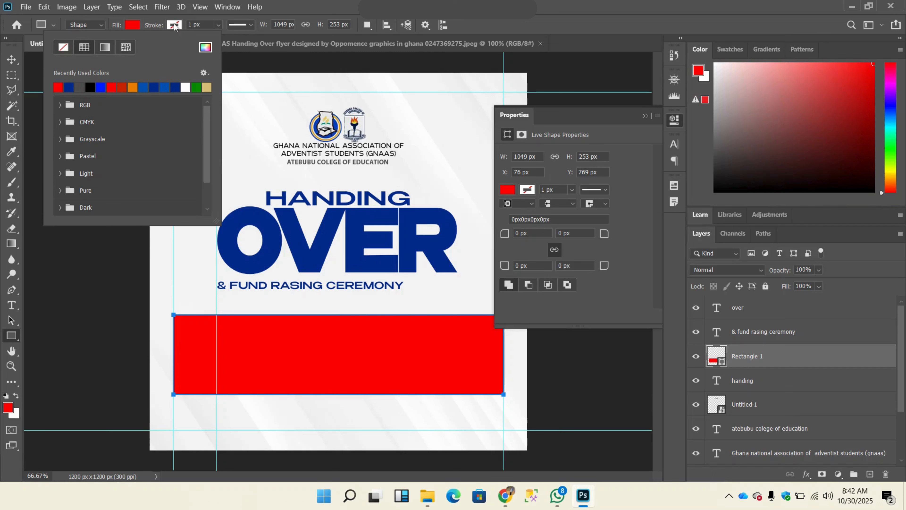
pyautogui.click(174, 25)
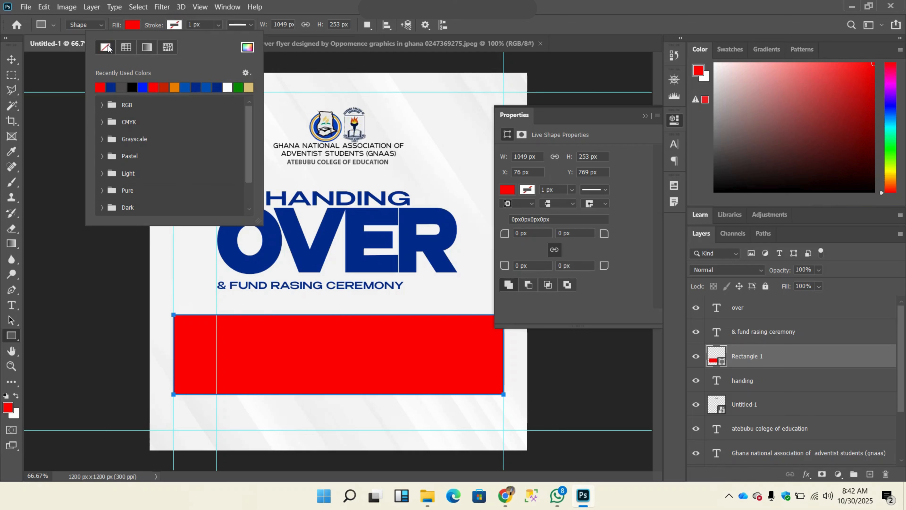
pyautogui.click(7, 61)
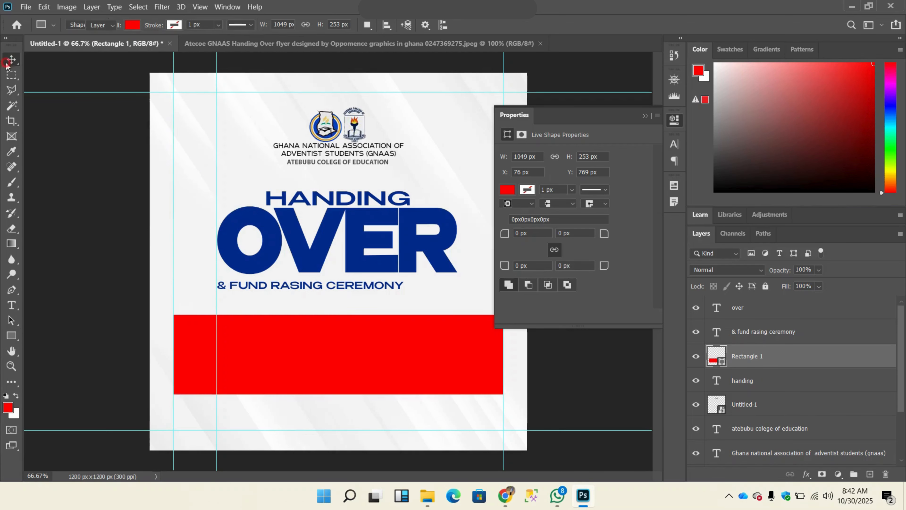
pyautogui.click(645, 115)
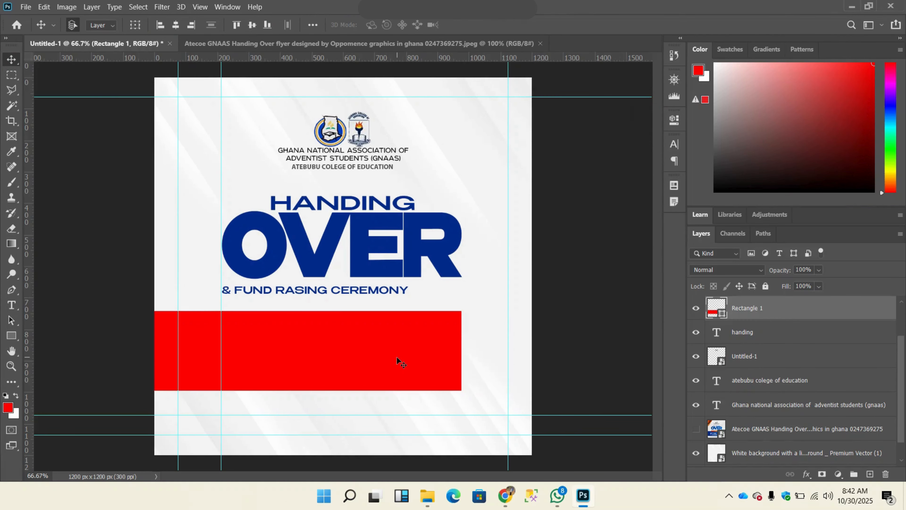
# Step: Stretch the red band to the canvas's right edge and down to the upper of the two bottom guides, then check the reference flyer
pyautogui.hotkey('ctrl', 't')
pyautogui.moveTo(474, 350); pyautogui.dragTo(531, 357)
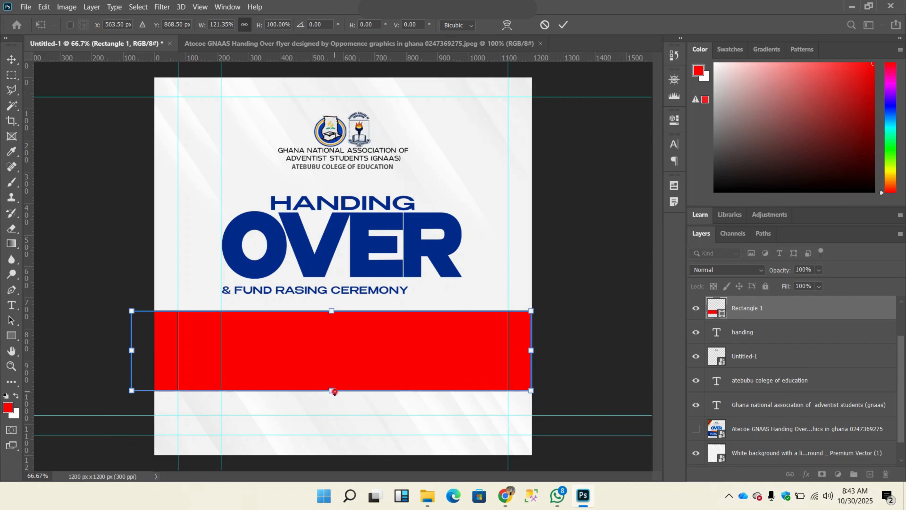
pyautogui.moveTo(335, 392); pyautogui.dragTo(335, 415)
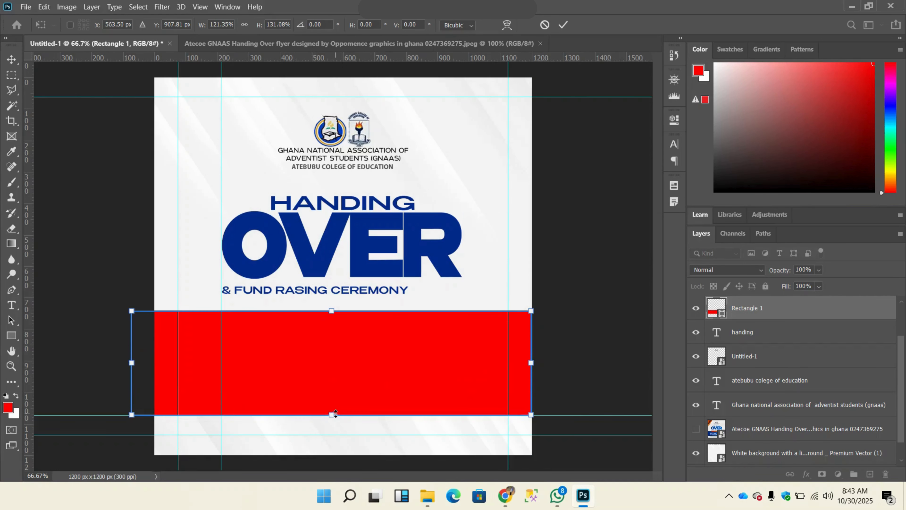
pyautogui.click(562, 25)
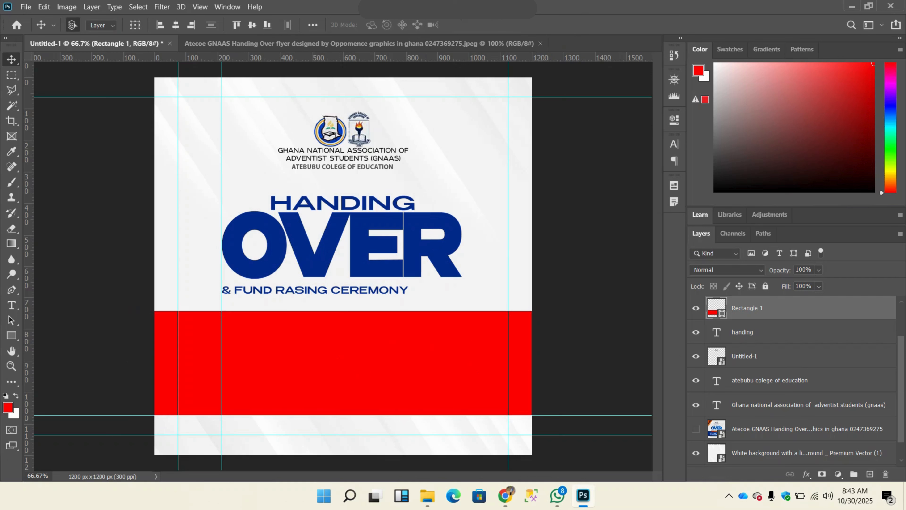
pyautogui.click(413, 42)
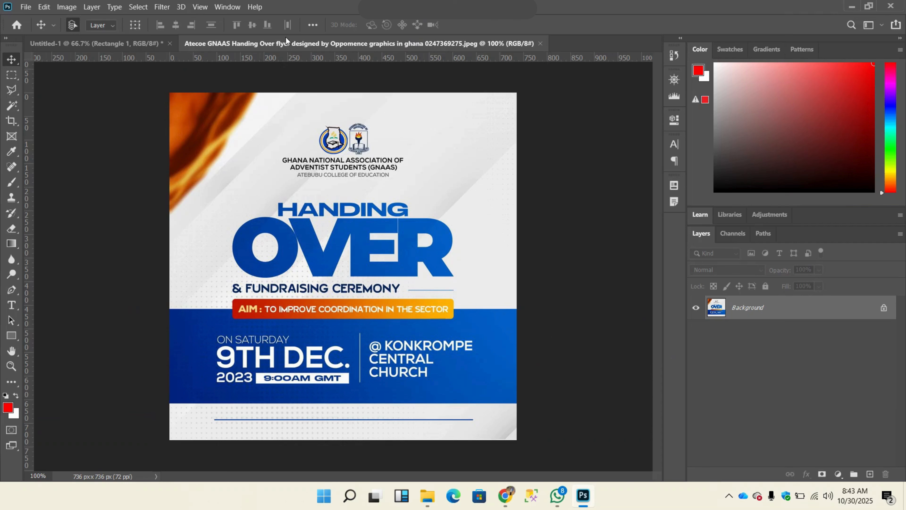
pyautogui.click(137, 44)
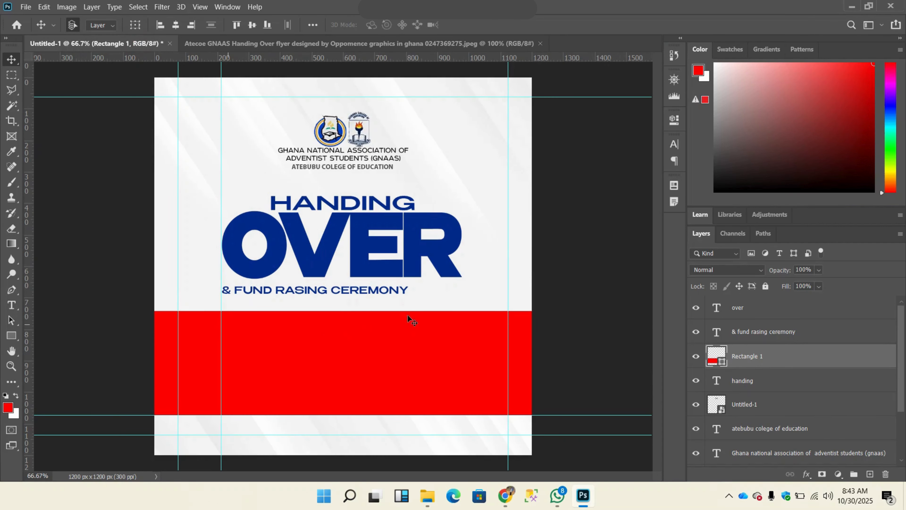
# Step: Add a vertical guide at OVER's right edge and draw an orange, strokeless bar about 768 x 61 px across the red band's top edge
pyautogui.moveTo(537, 12)
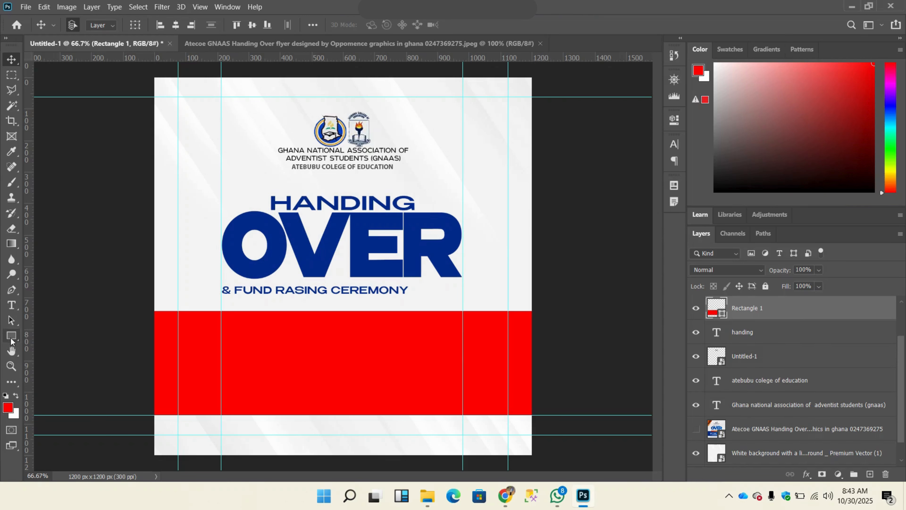
pyautogui.rightClick(11, 339)
pyautogui.click(54, 337)
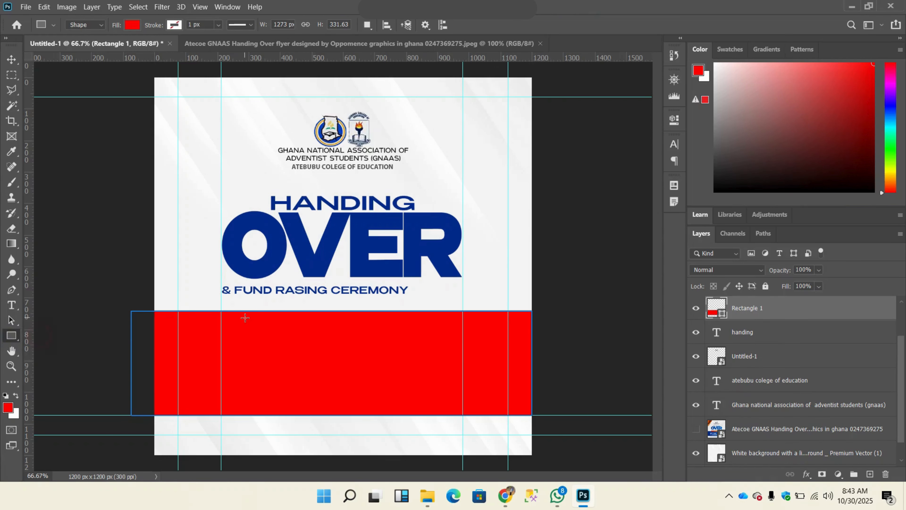
pyautogui.moveTo(221, 300); pyautogui.dragTo(461, 318)
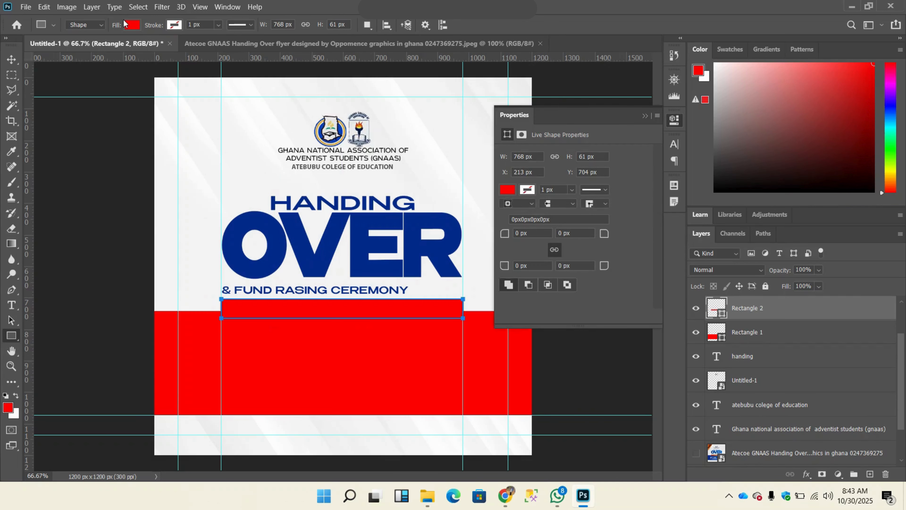
pyautogui.click(132, 25)
pyautogui.click(133, 87)
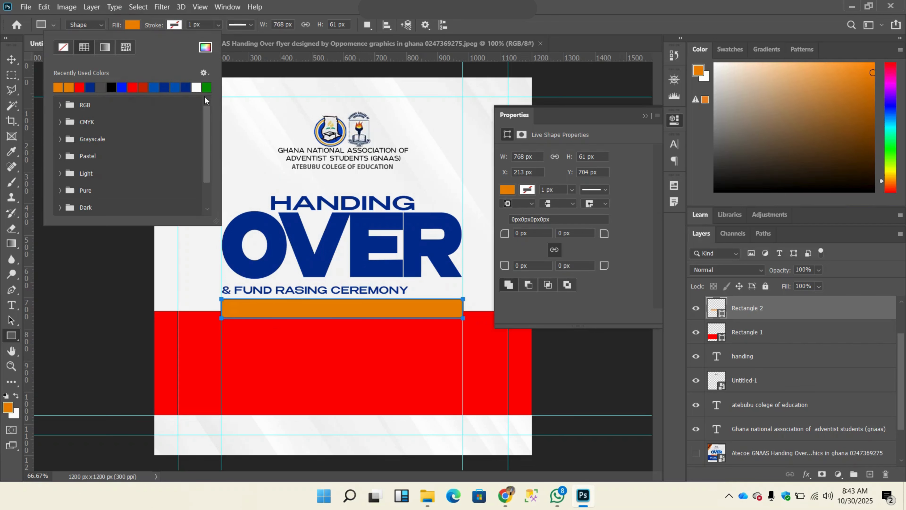
pyautogui.click(171, 25)
pyautogui.click(171, 27)
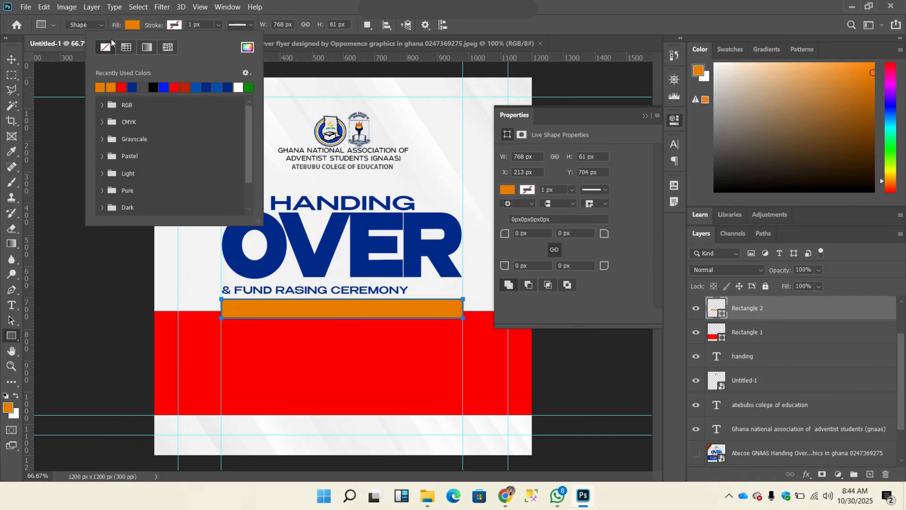
pyautogui.click(15, 61)
pyautogui.click(15, 61)
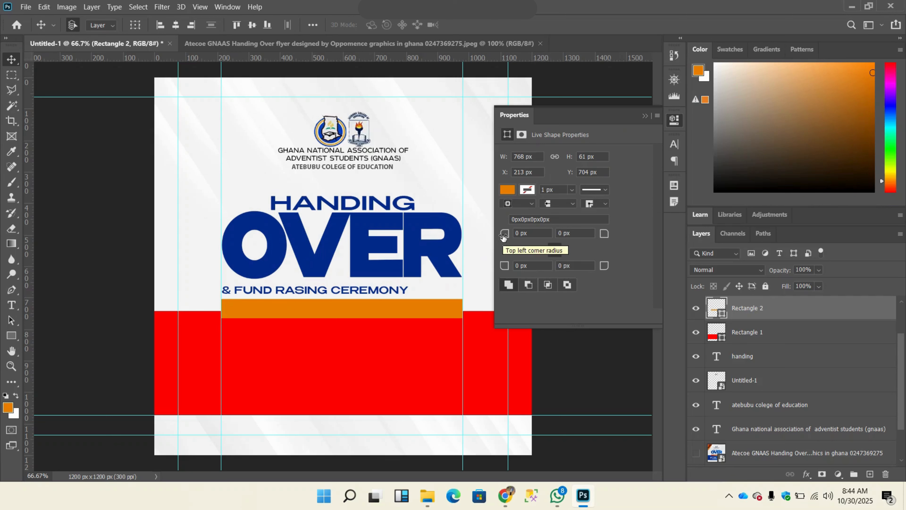
# Step: Round all four corners of the orange bar, replacing a first 10 px radius with a larger one, and compare it with the reference flyer
pyautogui.click(528, 234)
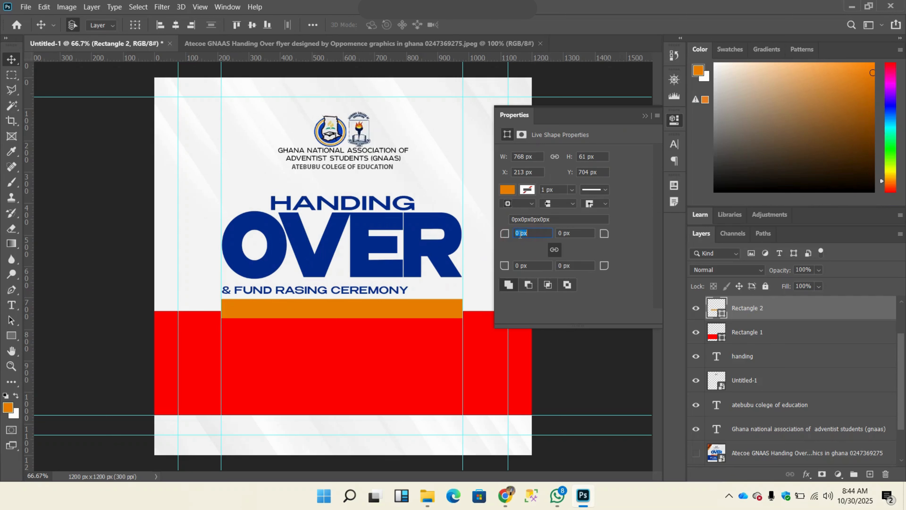
pyautogui.write('10')
pyautogui.press('Return')
pyautogui.doubleClick(519, 234)
pyautogui.write('2')
pyautogui.click(645, 116)
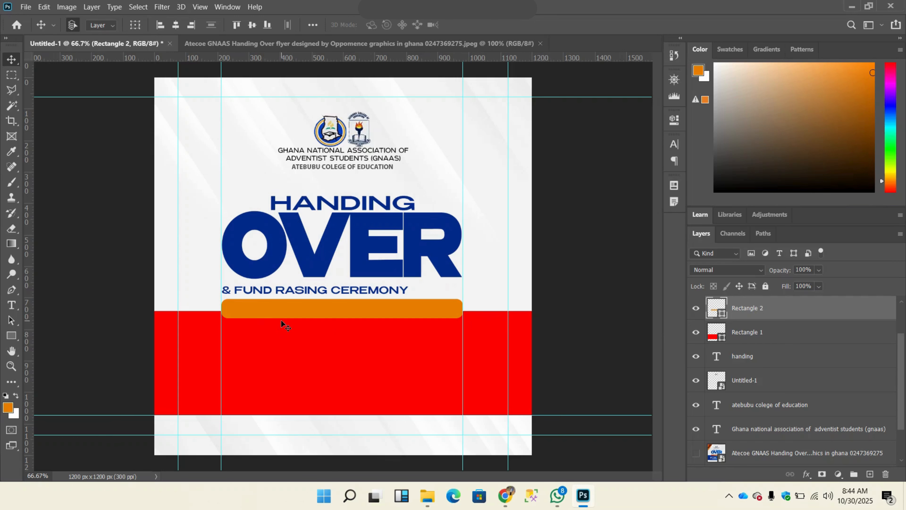
pyautogui.click(339, 51)
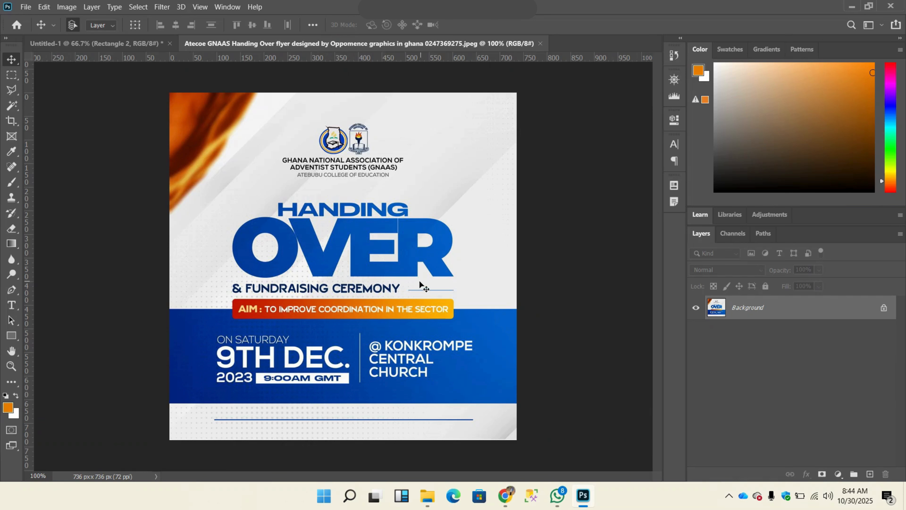
pyautogui.click(119, 45)
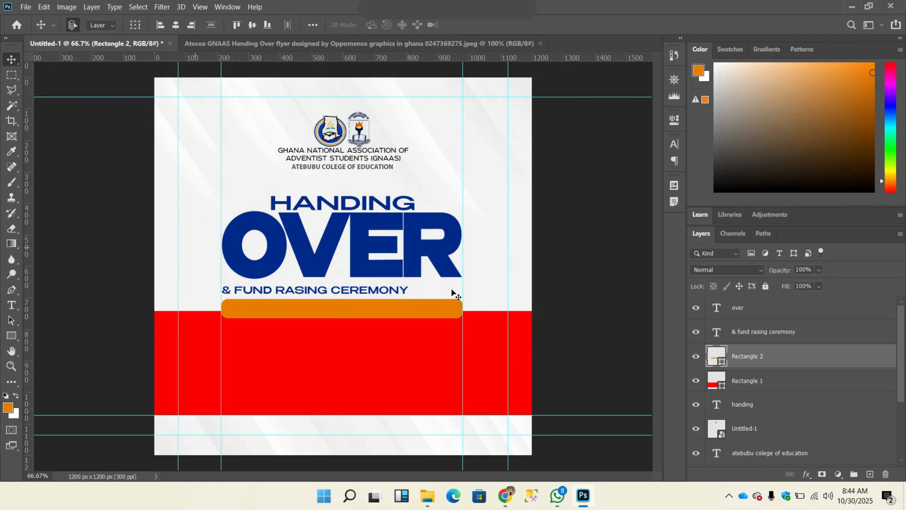
# Step: Draw a thin blue, strokeless rectangle about 166 x 4 px from the end of the ceremony line to the guide at OVER's right edge
pyautogui.click(13, 337)
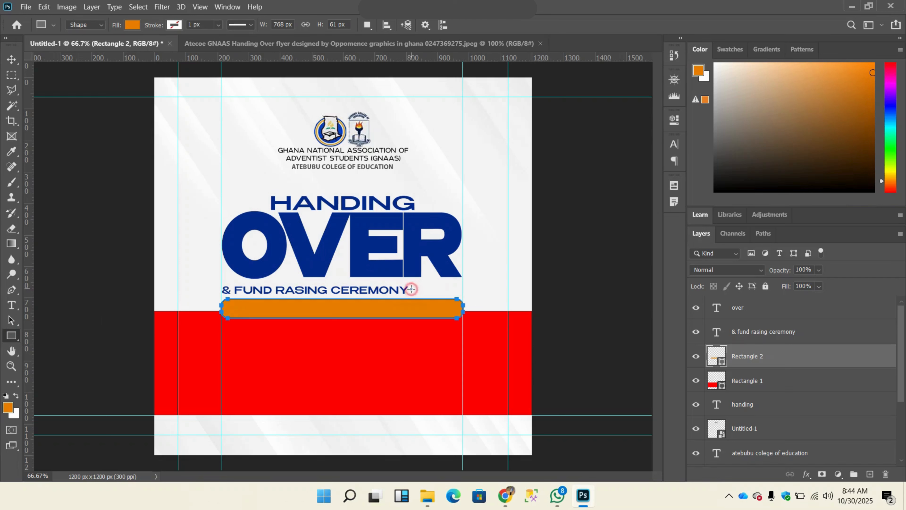
pyautogui.moveTo(410, 289); pyautogui.dragTo(463, 290)
pyautogui.click(135, 25)
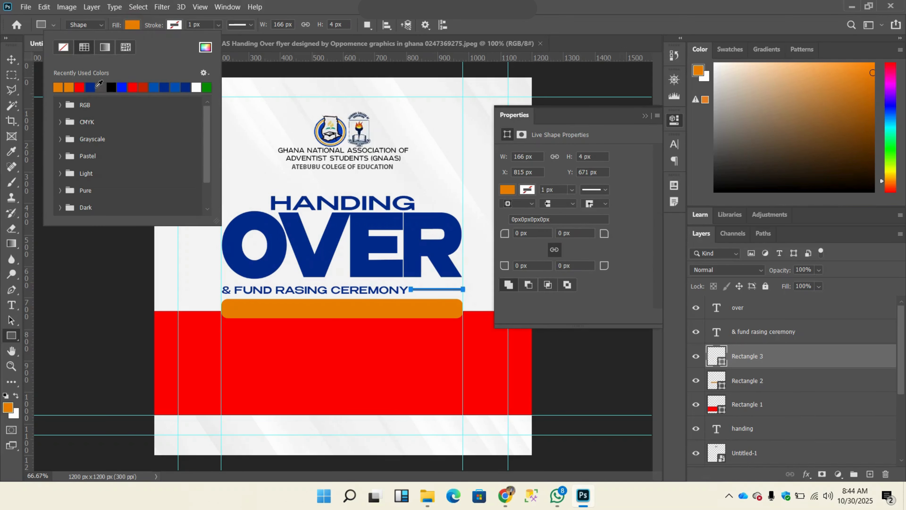
pyautogui.click(122, 87)
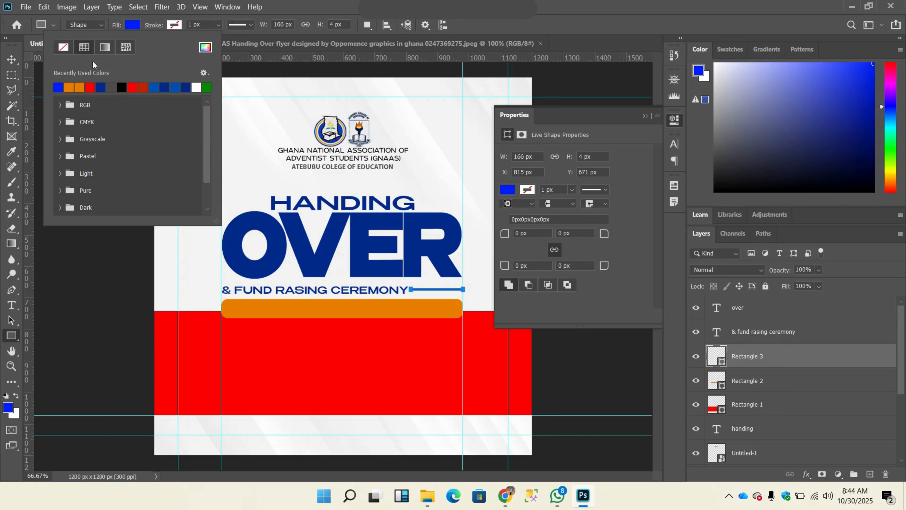
pyautogui.click(174, 25)
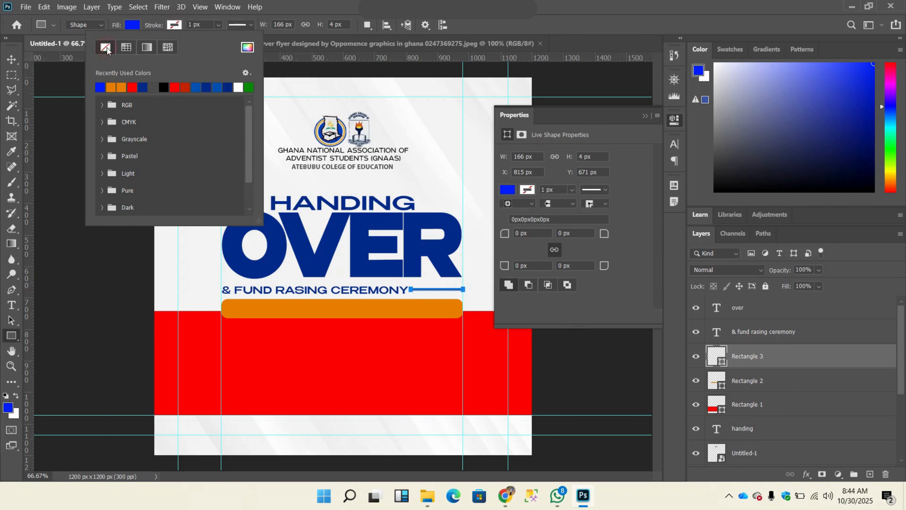
pyautogui.click(14, 61)
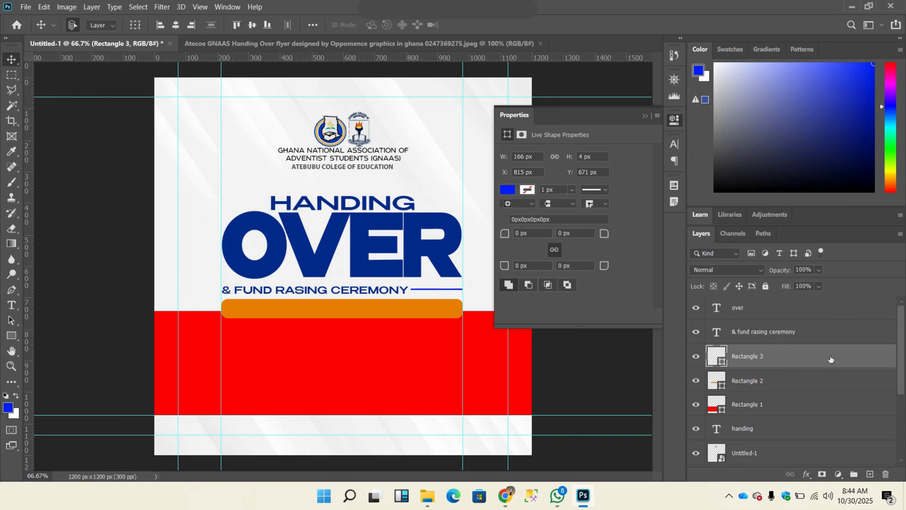
# Step: Toggle the thin blue line's visibility several times to compare the layout with and without it
pyautogui.click(696, 357)
pyautogui.click(695, 357)
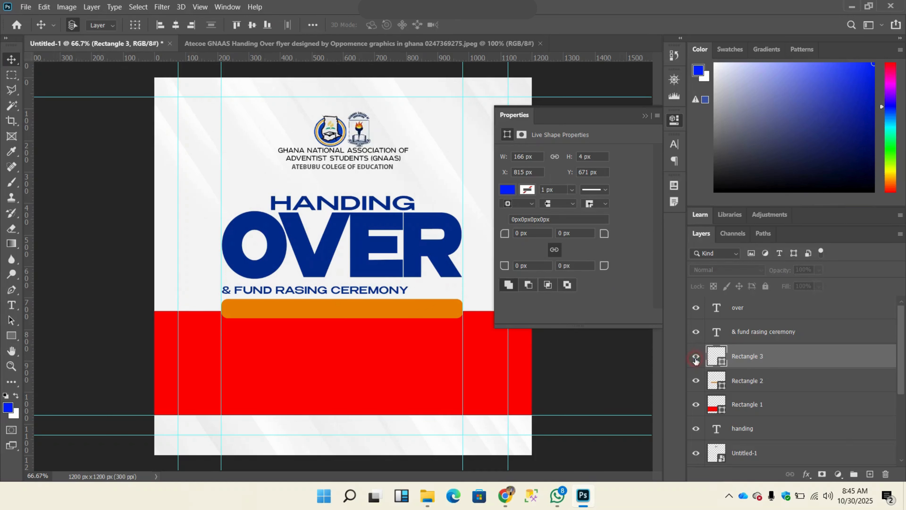
pyautogui.click(695, 357)
pyautogui.click(696, 358)
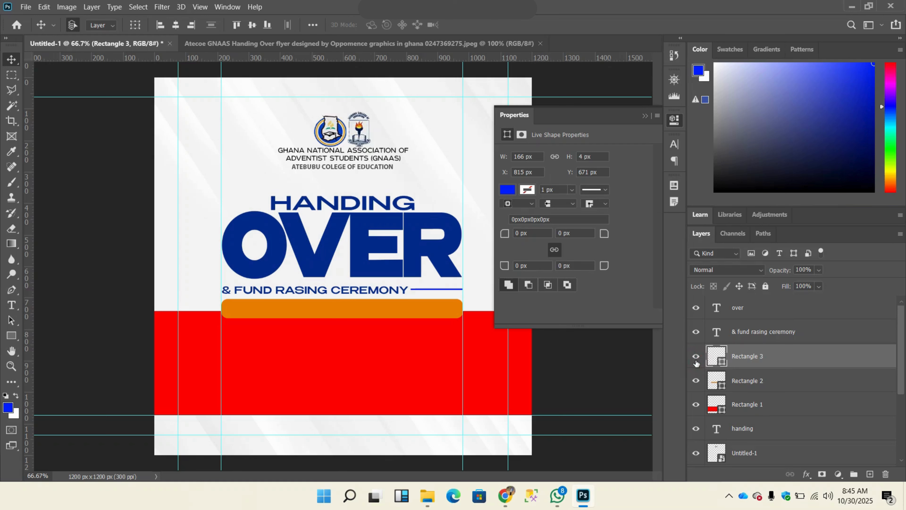
pyautogui.click(696, 359)
pyautogui.click(696, 358)
pyautogui.click(696, 359)
pyautogui.click(696, 360)
# Step: Duplicate the thin blue line, stretch the copy to about 790 px wide along the lowest horizontal guide, and shift that guide slightly down
pyautogui.hotkey('ctrl', 'j')
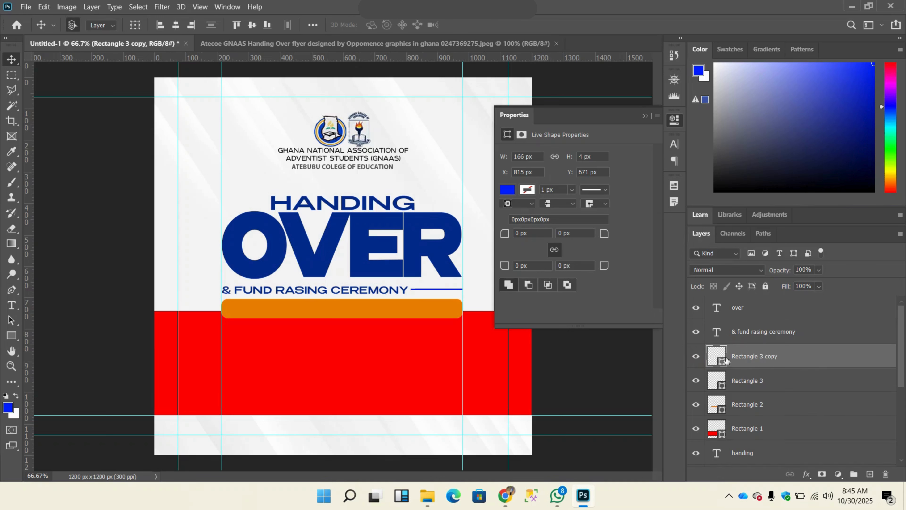
pyautogui.hotkey('ctrl', 't')
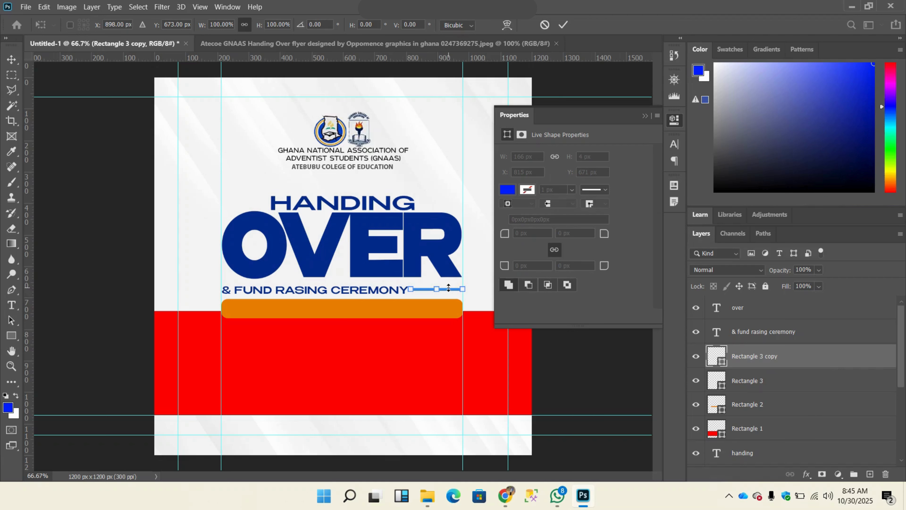
pyautogui.moveTo(449, 290); pyautogui.dragTo(507, 447)
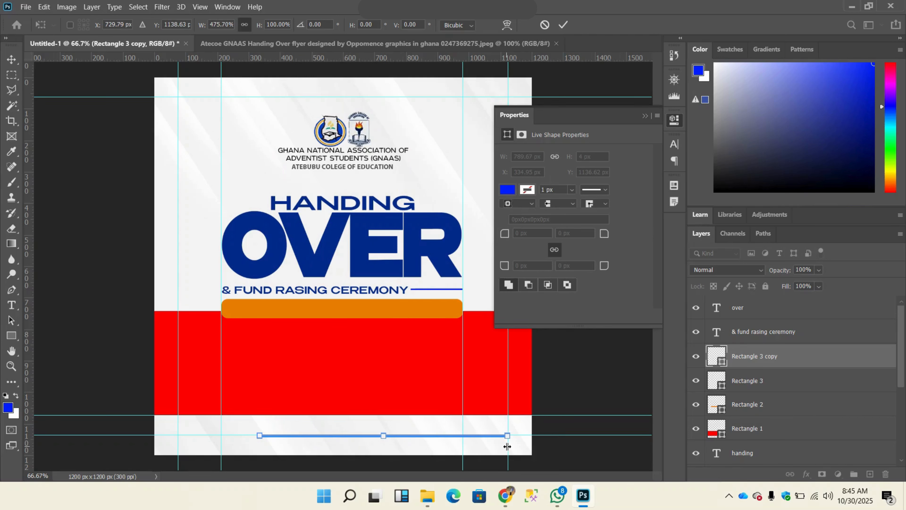
pyautogui.click(564, 24)
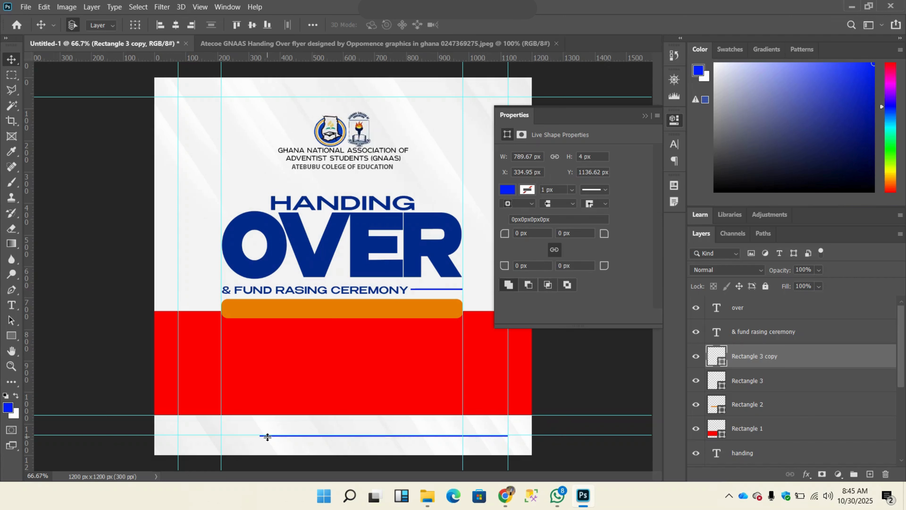
pyautogui.moveTo(267, 435); pyautogui.dragTo(268, 436)
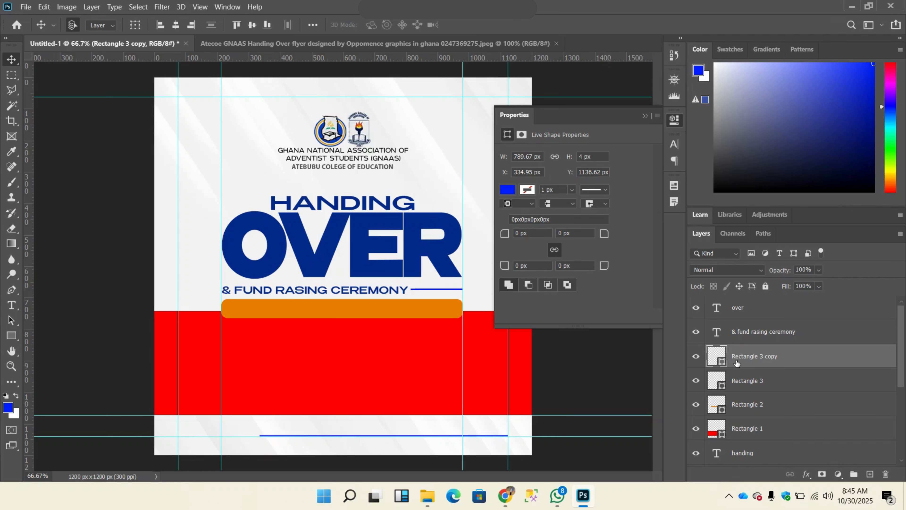
# Step: Nudge the long bottom line left to about X 177 px so it is roughly centred, and compare it with the reference flyer
pyautogui.hotkey('ctrl', 't')
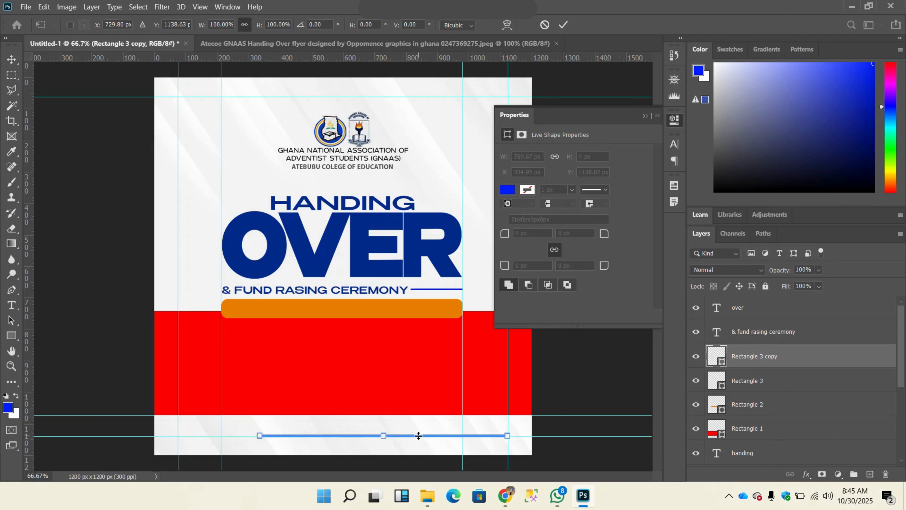
pyautogui.hotkey('shift', 'Left')
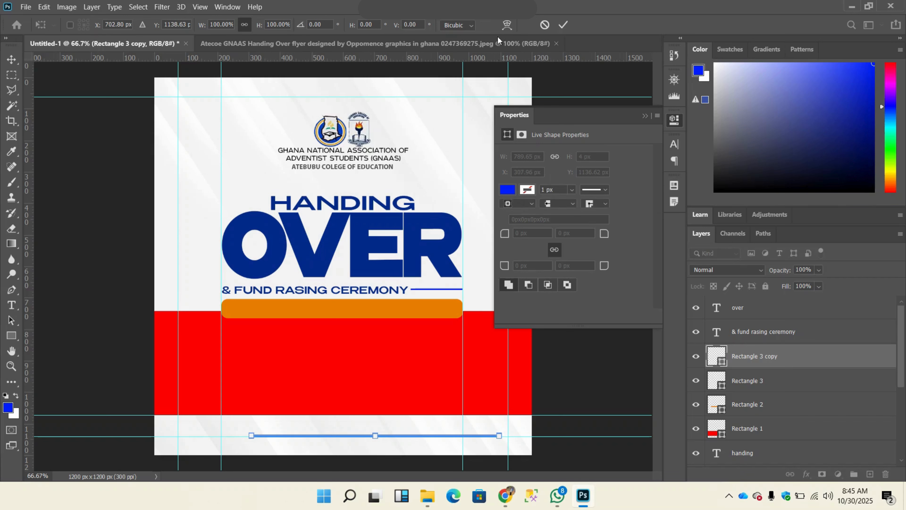
pyautogui.click(564, 25)
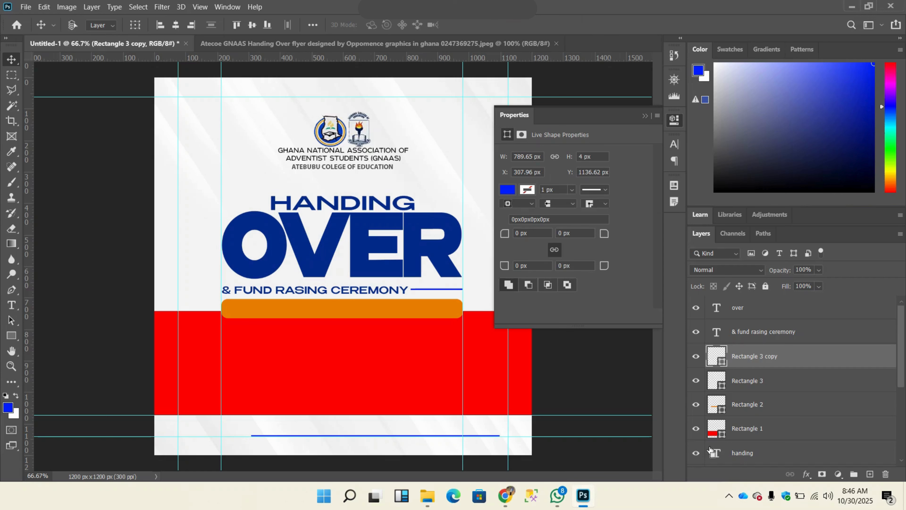
pyautogui.hotkey('ctrl', 't')
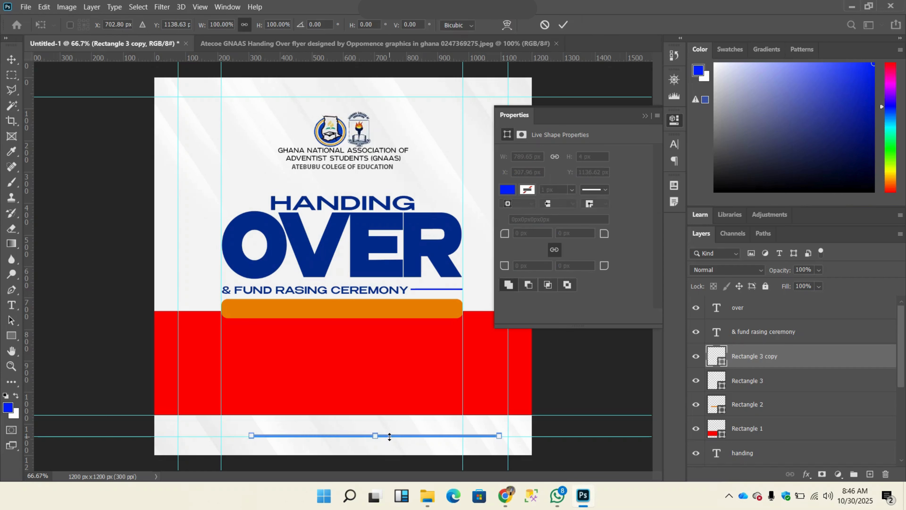
pyautogui.hotkey('shift', 'Left')
pyautogui.hotkey('shift', 'Left')
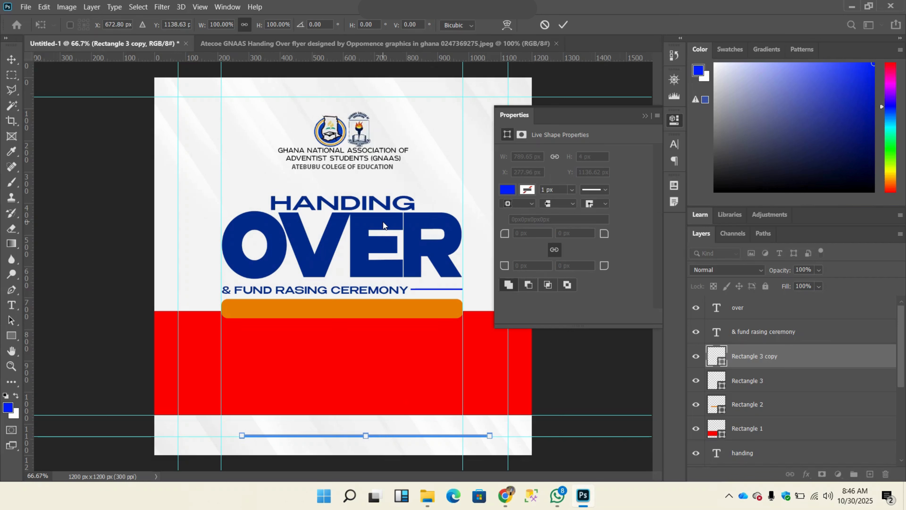
pyautogui.hotkey('shift', 'Left')
pyautogui.hotkey('shift', 'Left')
pyautogui.hotkey('shift', 'Left')
pyautogui.press('Left')
pyautogui.press('Left')
pyautogui.press('Left')
pyautogui.press('Left')
pyautogui.press('Left')
pyautogui.press('Left')
pyautogui.press('Left')
pyautogui.press('Left')
pyautogui.press('Left')
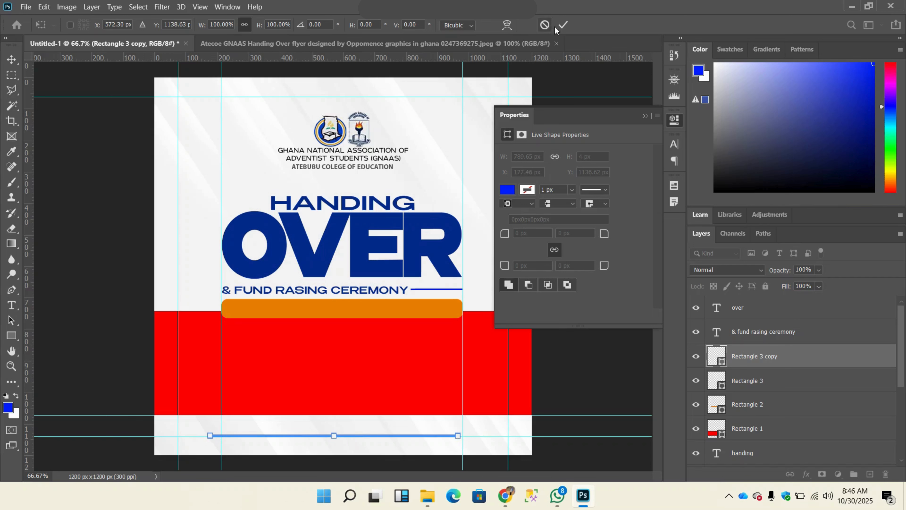
pyautogui.click(564, 25)
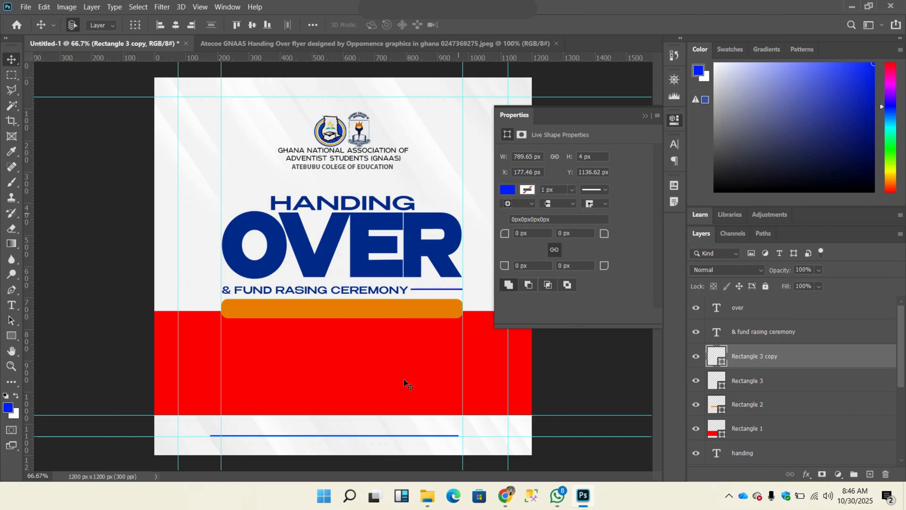
pyautogui.click(646, 116)
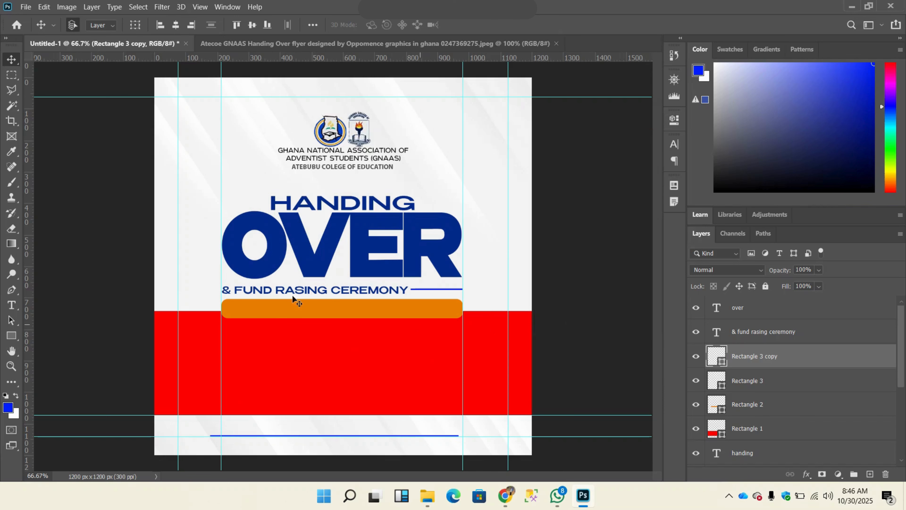
pyautogui.click(421, 46)
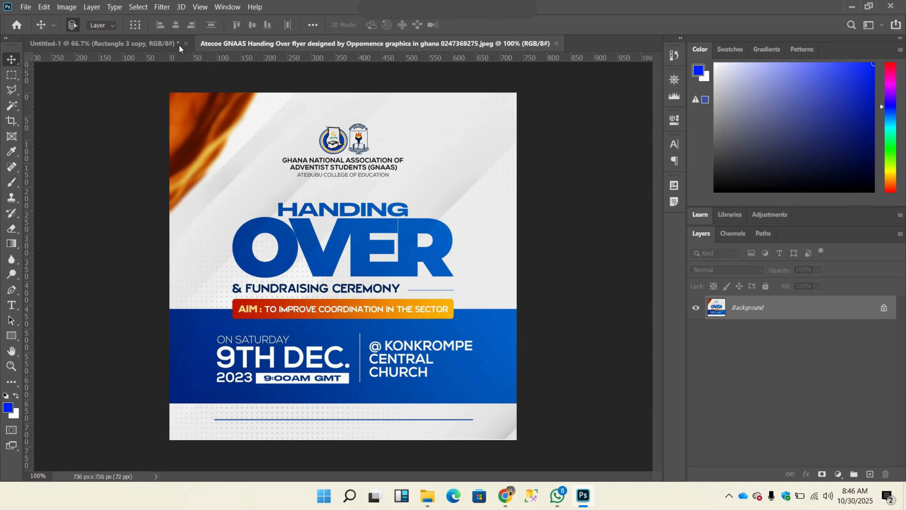
pyautogui.click(136, 46)
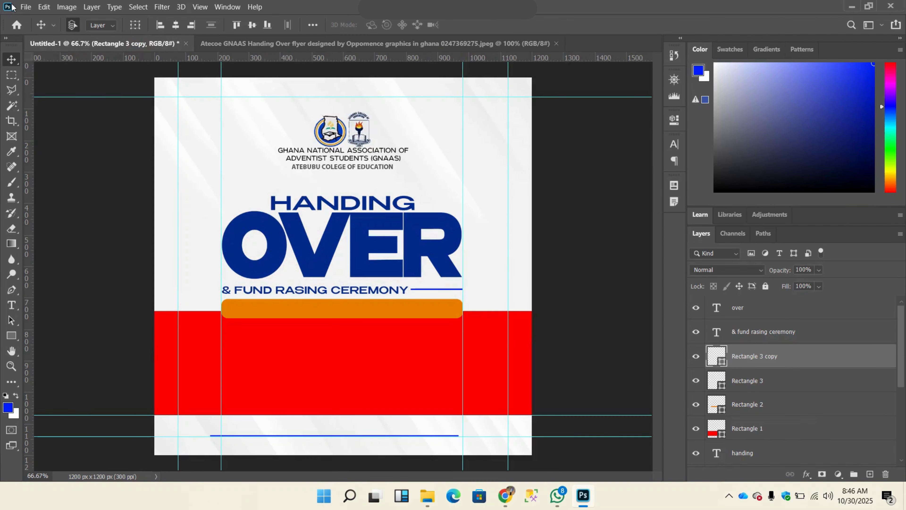
# Step: Place the gold ribbon image "download" as an embedded file, bring its layer to the top of the stack, and shift it slightly left
pyautogui.click(26, 7)
pyautogui.click(57, 230)
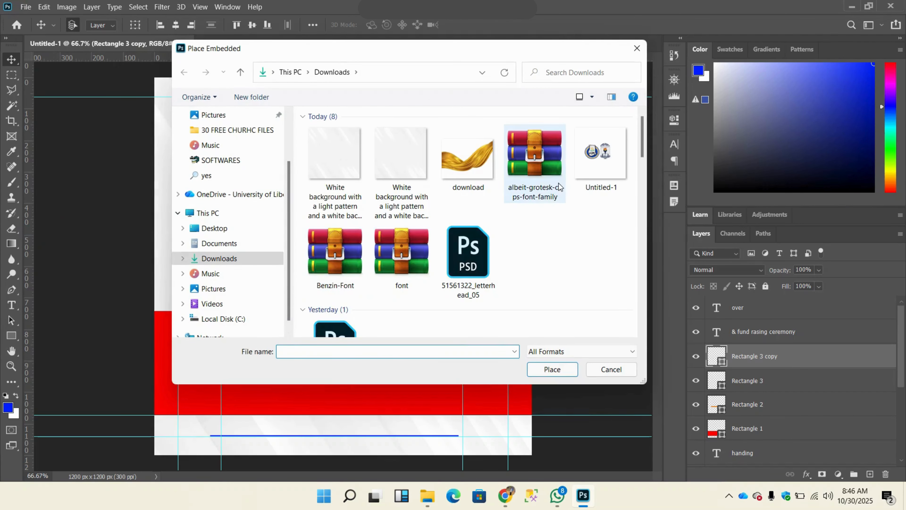
pyautogui.click(480, 183)
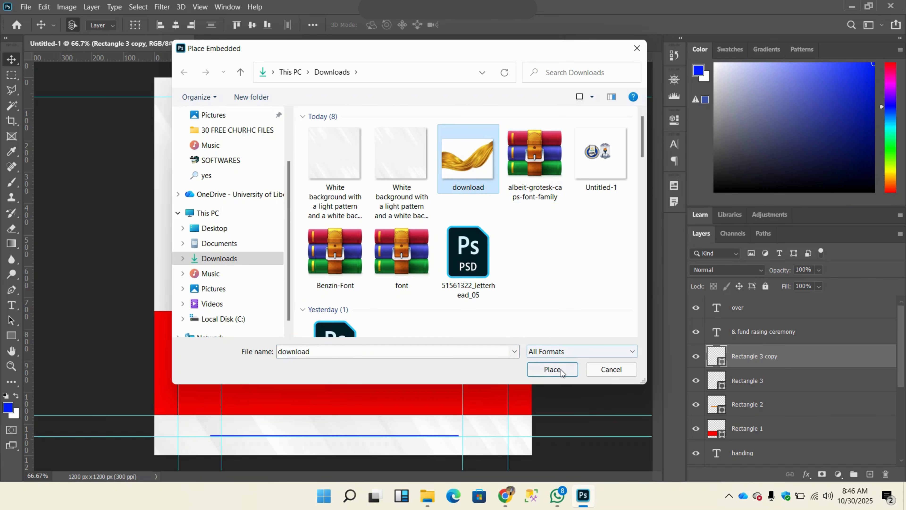
pyautogui.click(557, 375)
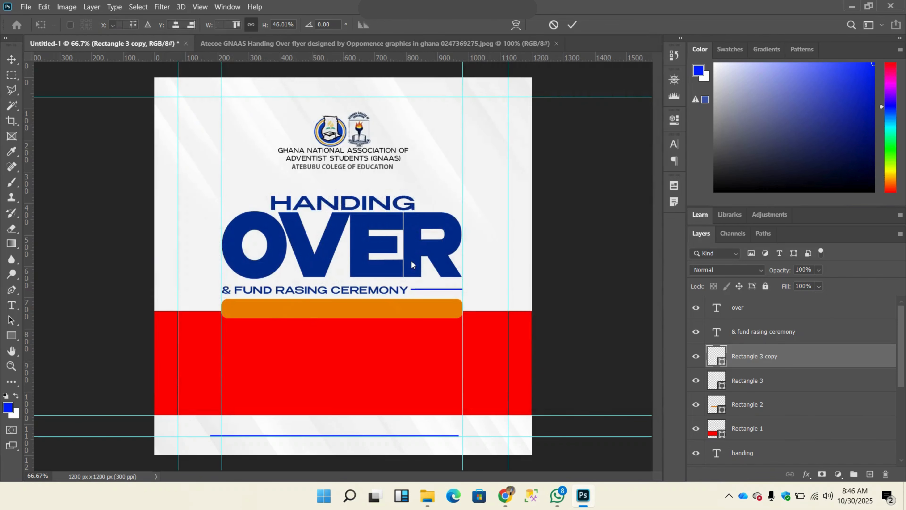
pyautogui.click(572, 25)
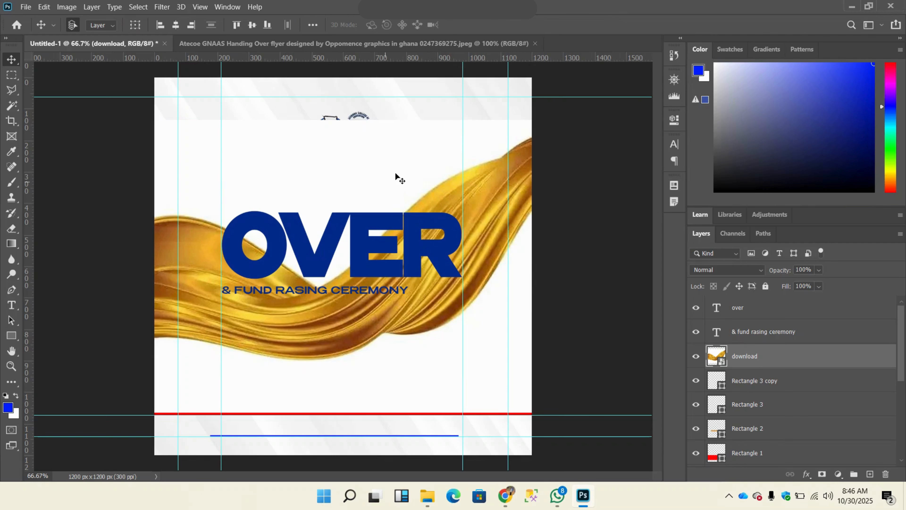
pyautogui.moveTo(758, 364); pyautogui.dragTo(761, 302)
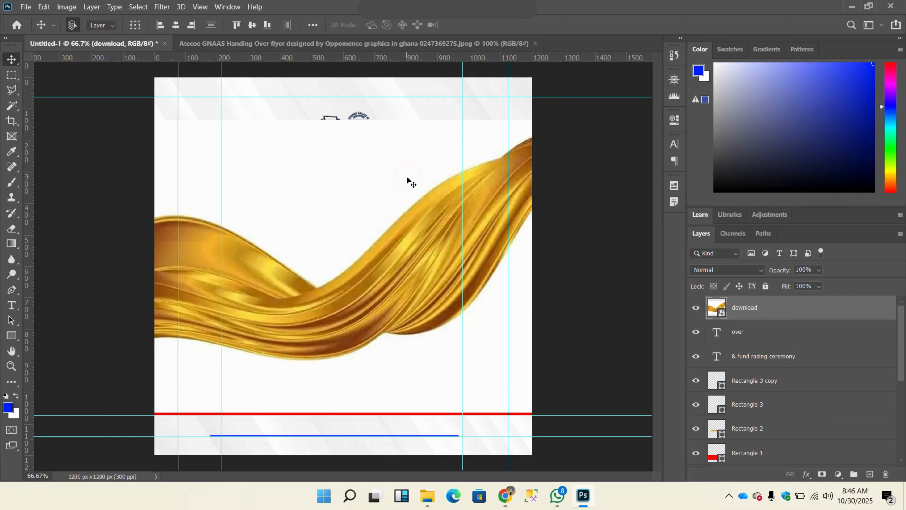
pyautogui.moveTo(407, 184)
pyautogui.mouseDown()
pyautogui.moveTo(439, 172)
pyautogui.moveTo(407, 183)
pyautogui.mouseUp()
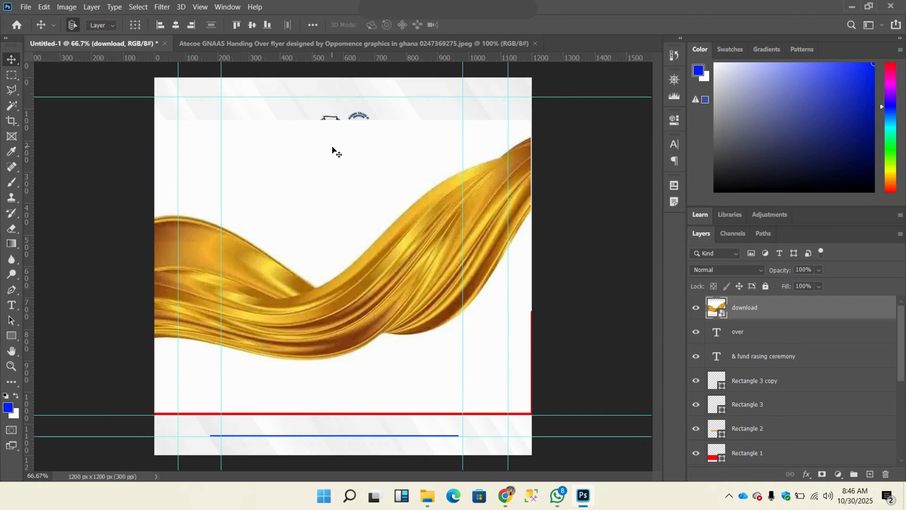
# Step: Select the white area above the gold ribbon with the Magic Wand at tolerance 32 and try to delete it
pyautogui.click(18, 110)
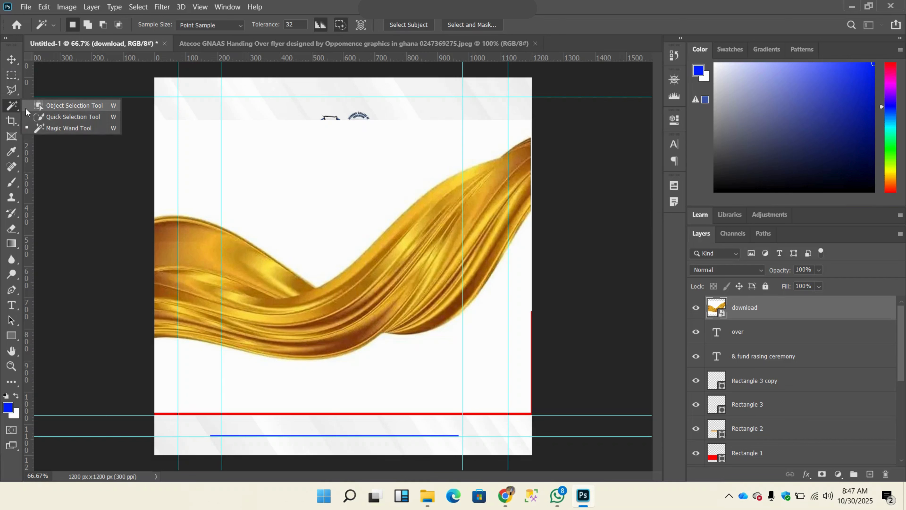
pyautogui.click(12, 108)
pyautogui.click(12, 109)
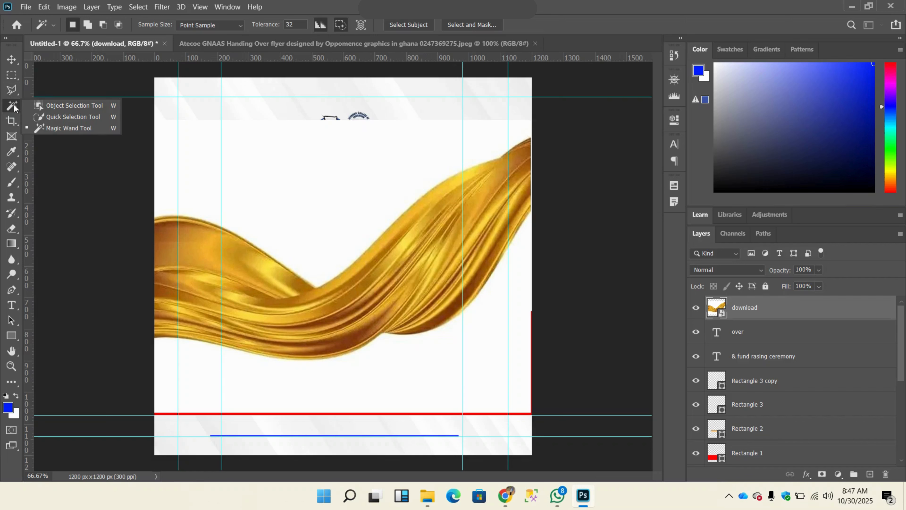
pyautogui.click(70, 129)
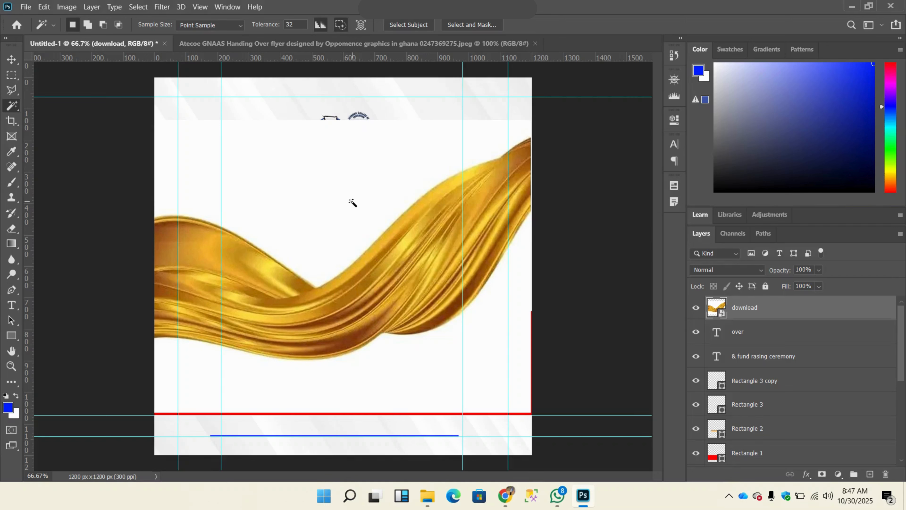
pyautogui.click(353, 203)
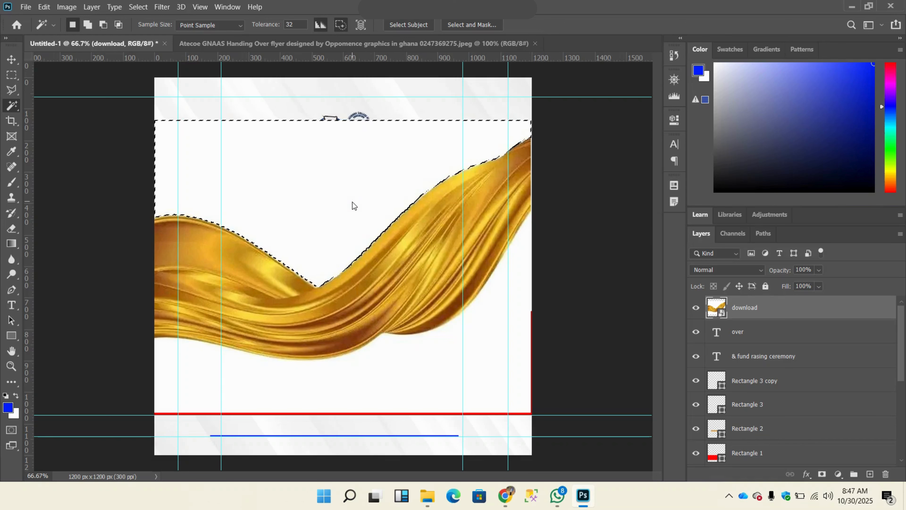
pyautogui.press('Delete')
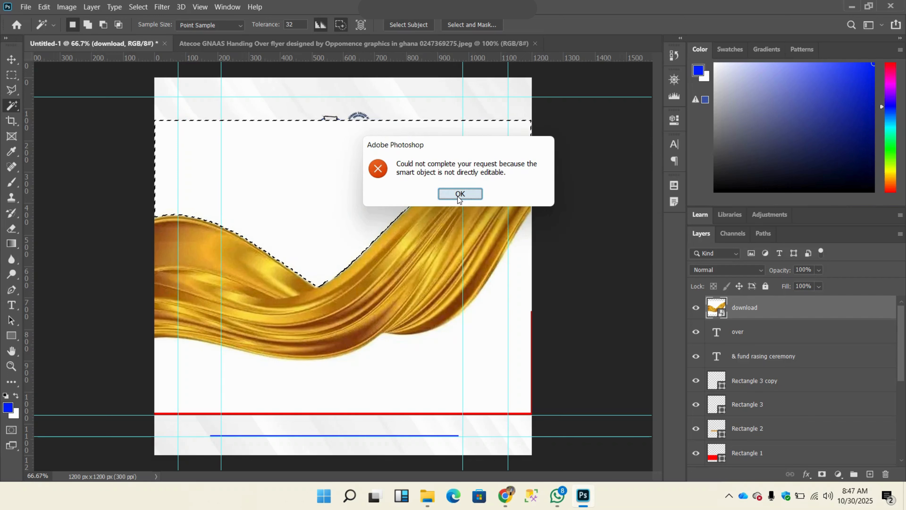
pyautogui.click(459, 195)
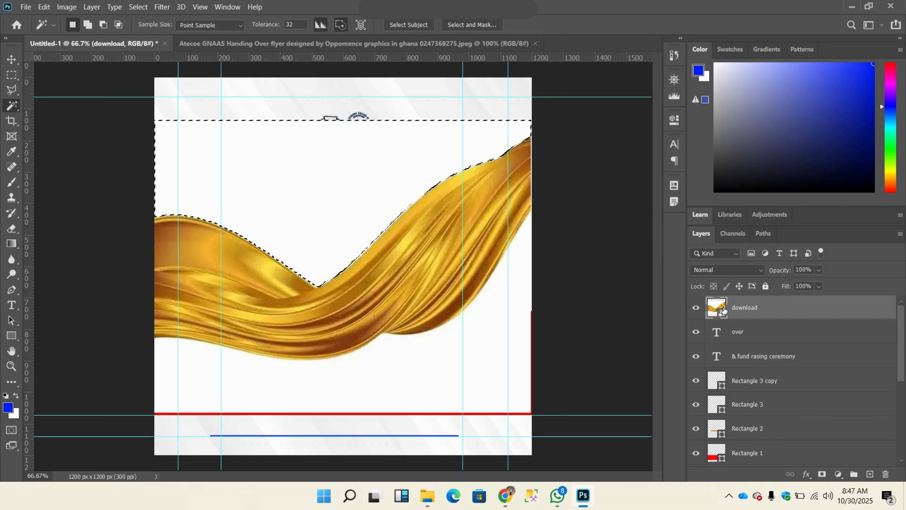
# Step: Rasterize the "download" ribbon layer and delete the selected white area above the ribbon
pyautogui.rightClick(740, 313)
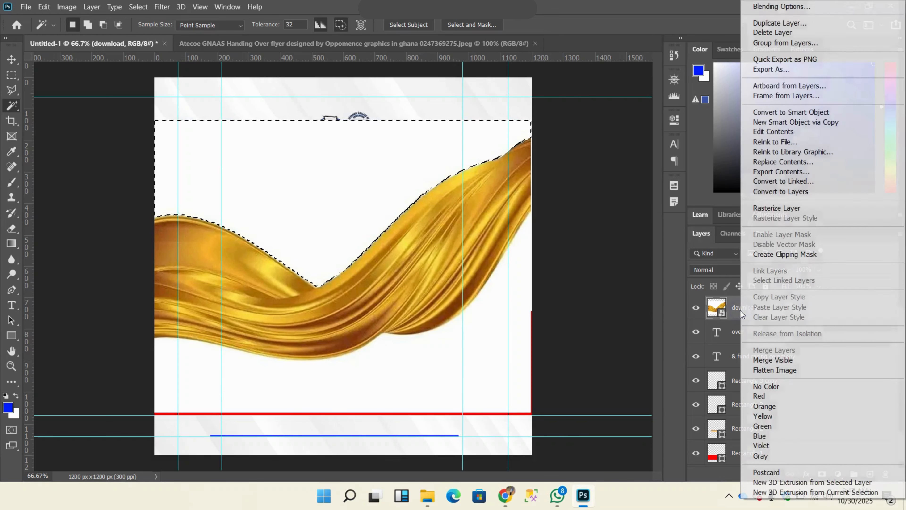
pyautogui.click(793, 211)
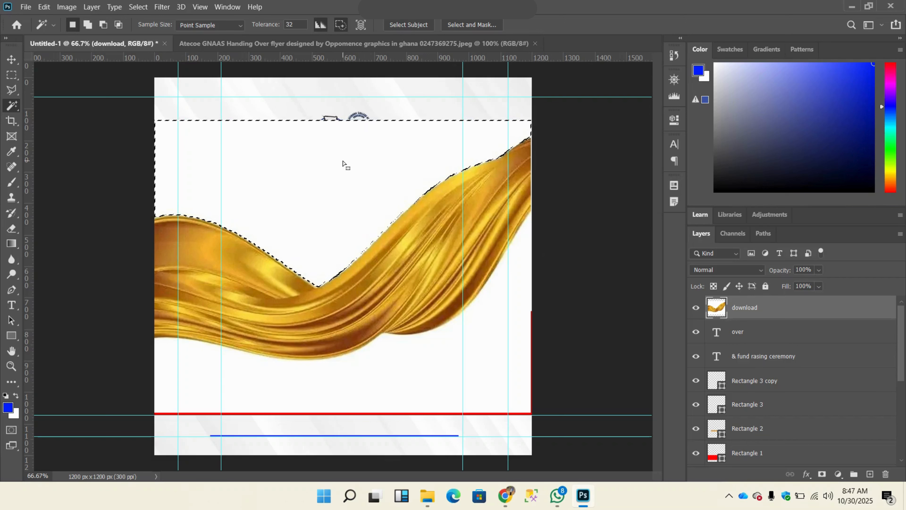
pyautogui.press('Delete')
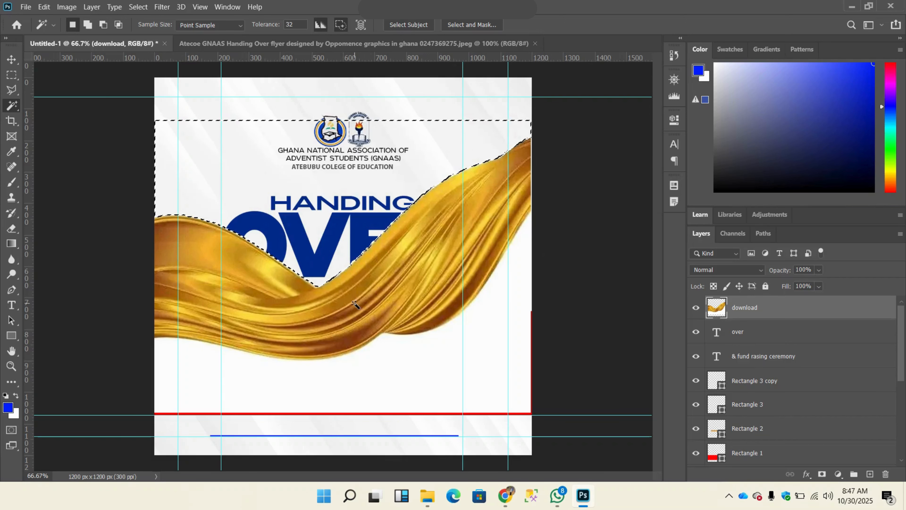
# Step: Select and delete the white area below the gold ribbon with the Magic Wand, and clear the selection
pyautogui.click(365, 374)
pyautogui.press('Delete')
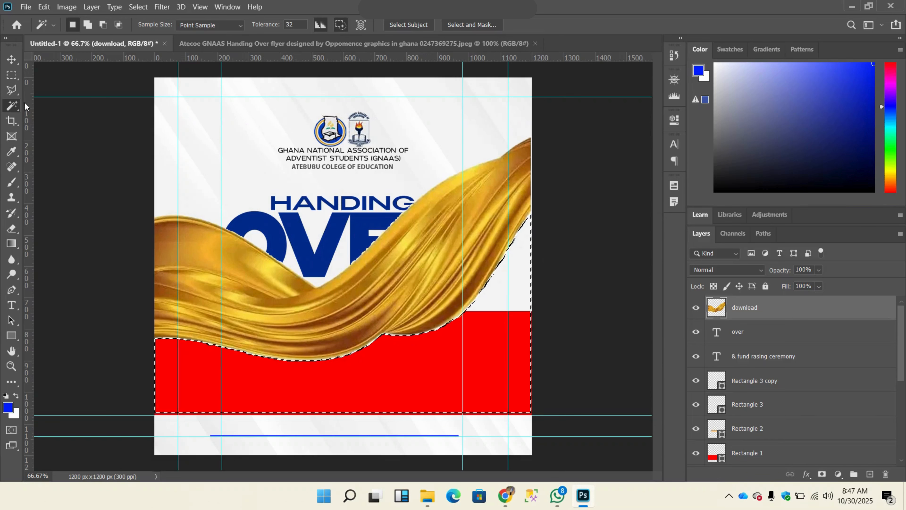
pyautogui.click(13, 60)
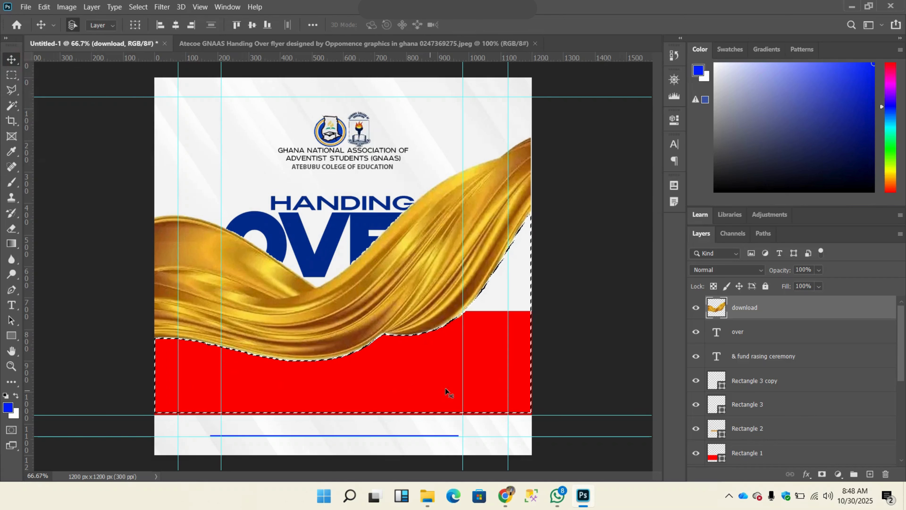
pyautogui.press('ctrl')
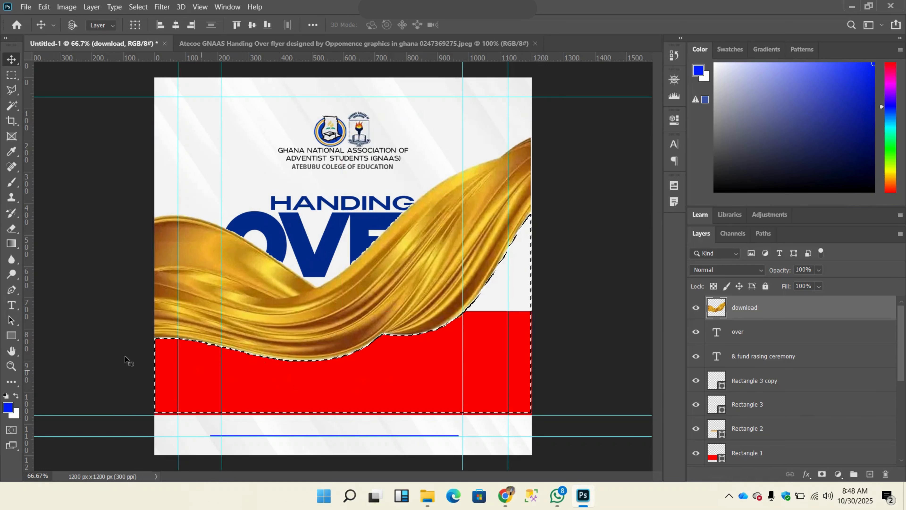
pyautogui.hotkey('ctrl', 'd')
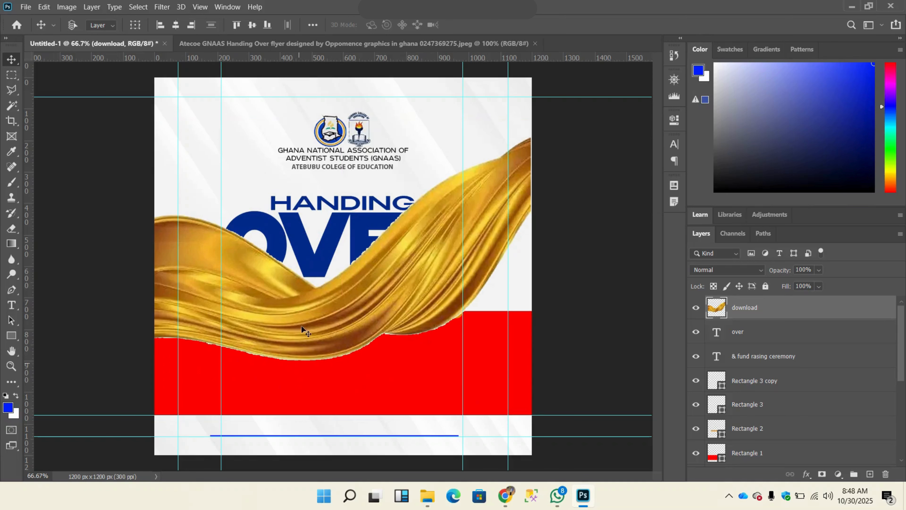
# Step: Scale the gold ribbon to about 79%, rotate it about -10°, and position it across the flyer's upper-left corner
pyautogui.moveTo(432, 283); pyautogui.dragTo(382, 279)
pyautogui.hotkey('ctrl', 't')
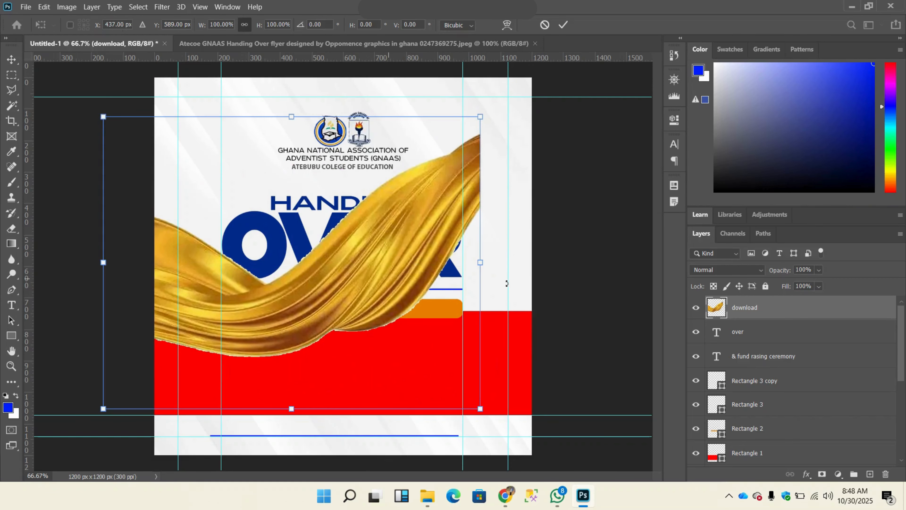
pyautogui.moveTo(483, 265); pyautogui.dragTo(333, 245)
pyautogui.moveTo(278, 247); pyautogui.dragTo(200, 2)
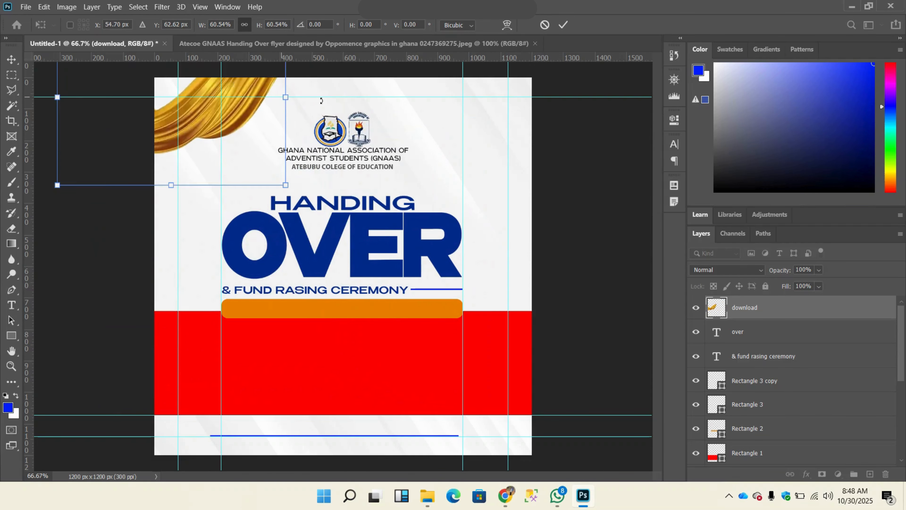
pyautogui.moveTo(317, 97); pyautogui.dragTo(318, 74)
pyautogui.moveTo(188, 117); pyautogui.dragTo(164, 131)
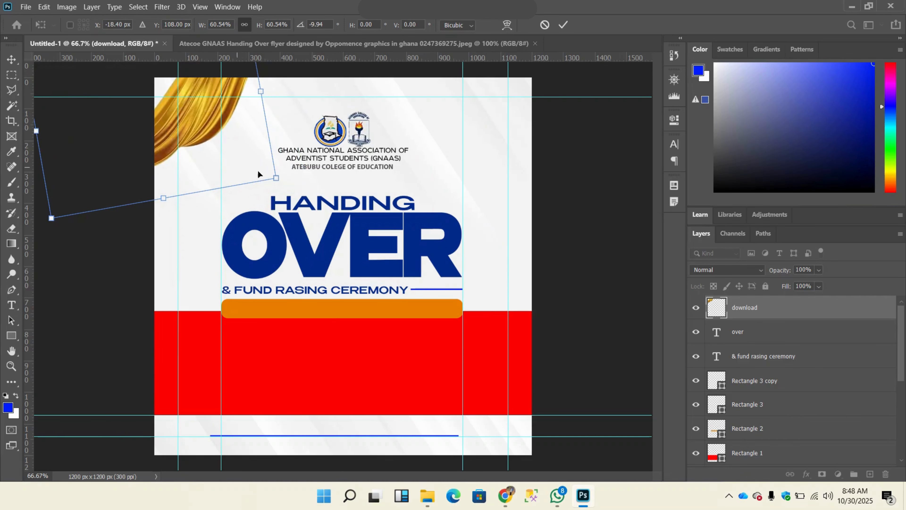
pyautogui.moveTo(274, 178); pyautogui.dragTo(351, 218)
pyautogui.moveTo(252, 162); pyautogui.dragTo(224, 167)
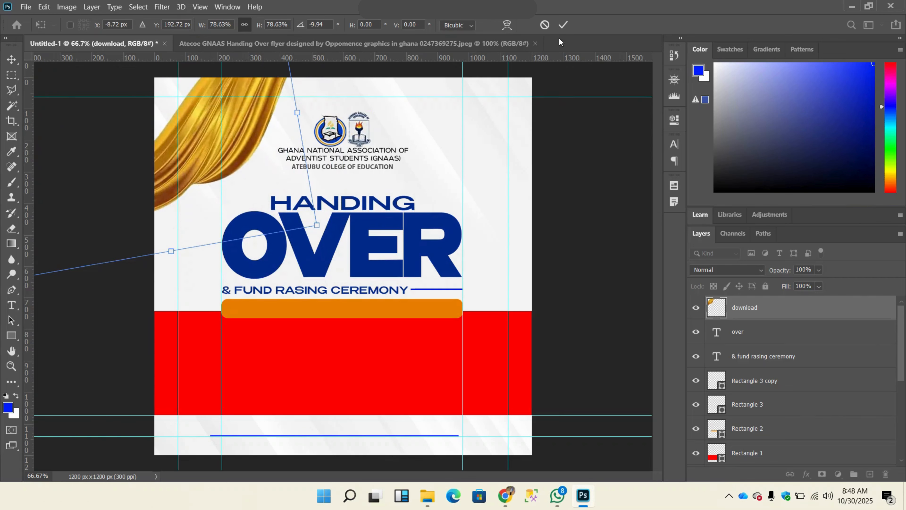
pyautogui.click(563, 26)
# Step: Apply a Gaussian Blur with a radius of 4 pixels to the corner ribbon, comparing it with the reference flyer
pyautogui.click(421, 40)
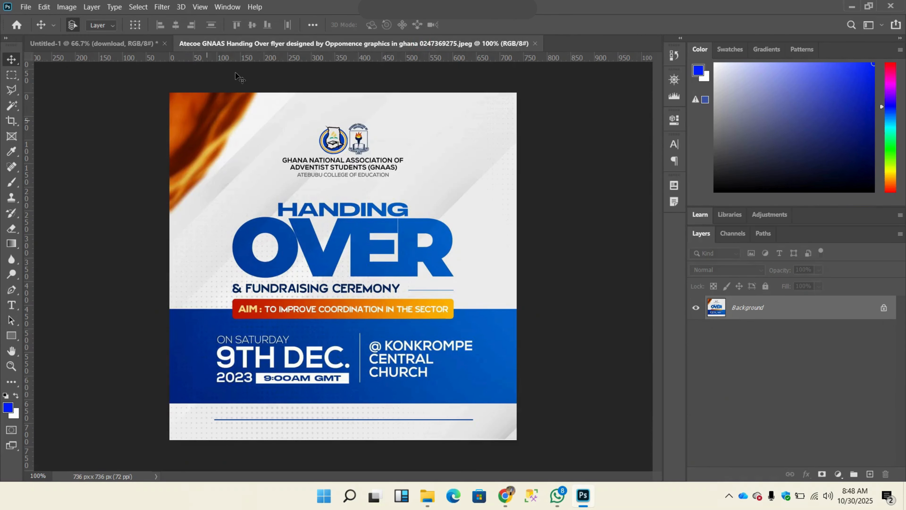
pyautogui.click(118, 45)
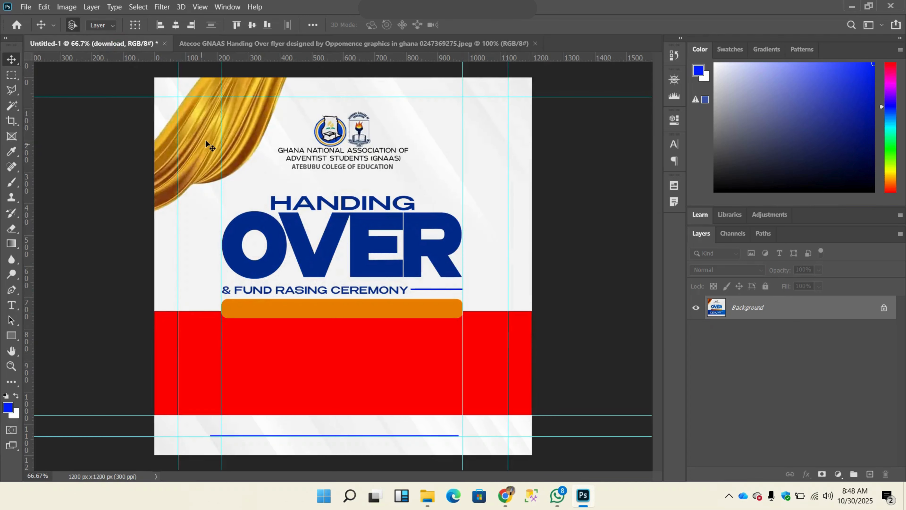
pyautogui.click(161, 6)
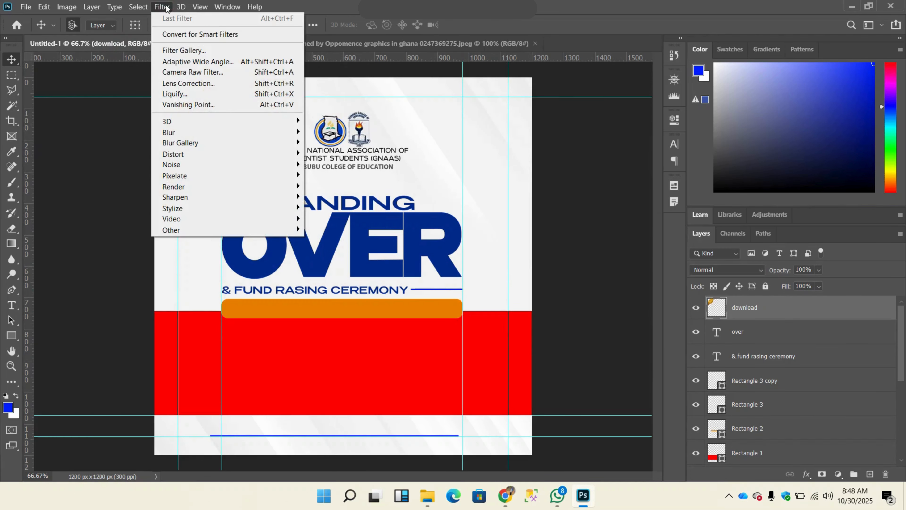
pyautogui.moveTo(184, 134)
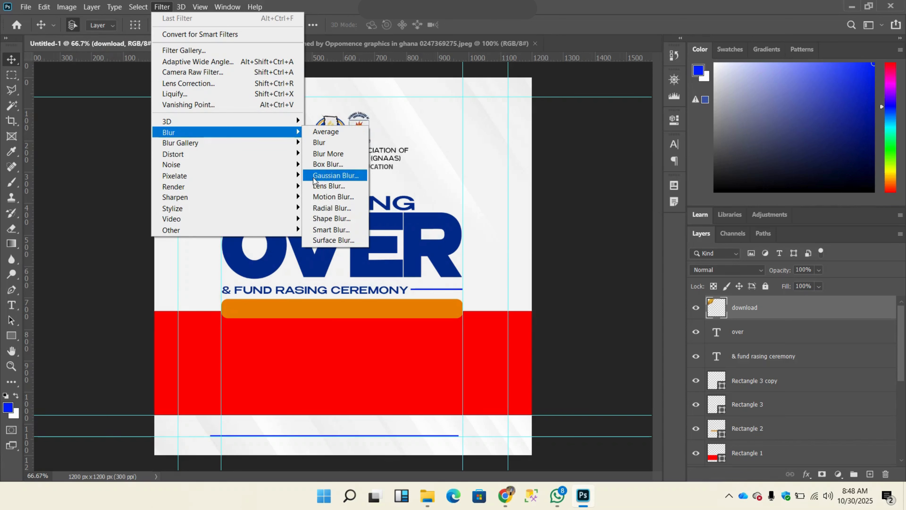
pyautogui.click(328, 178)
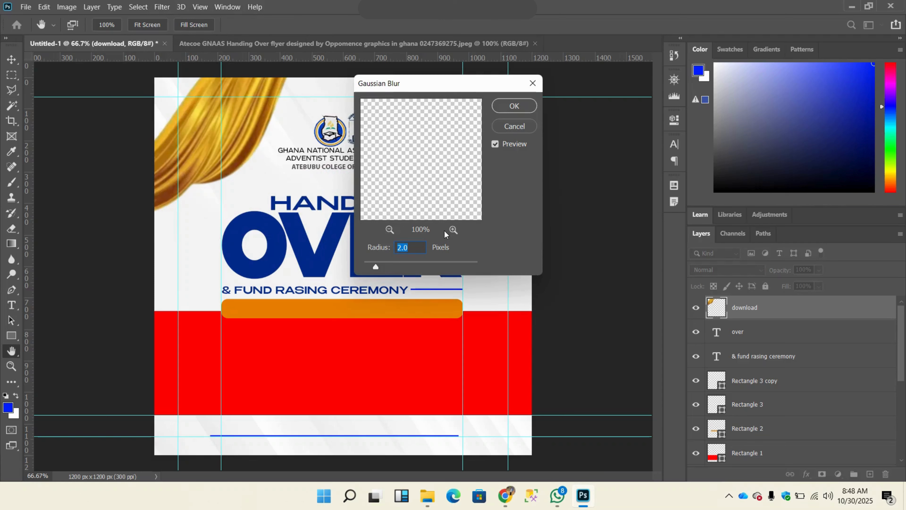
pyautogui.write('4')
pyautogui.click(520, 109)
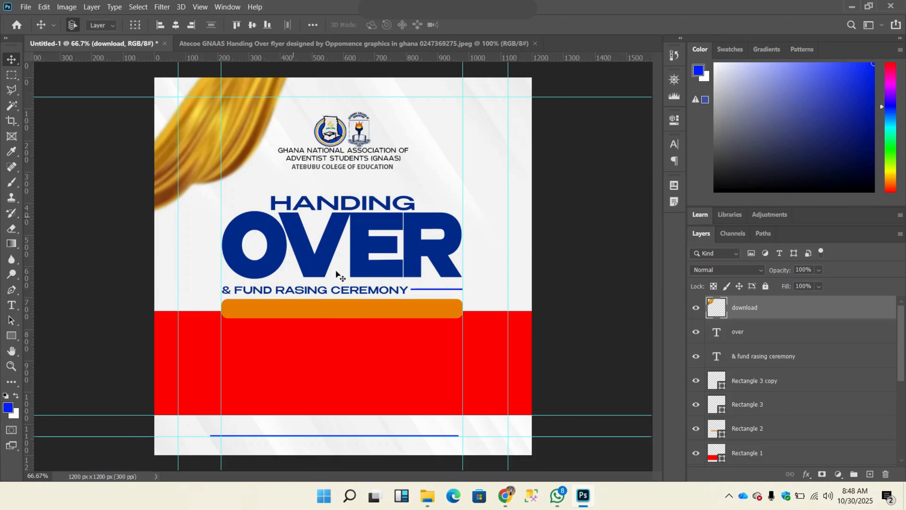
pyautogui.click(426, 50)
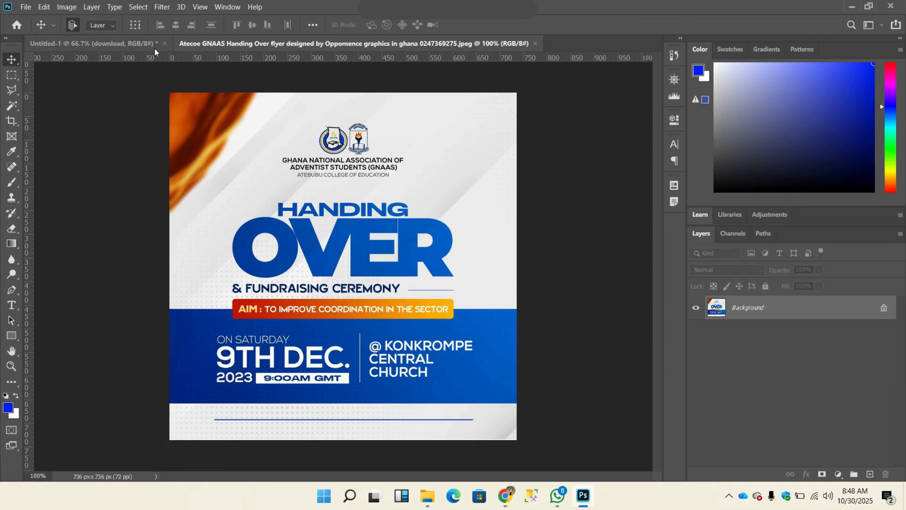
pyautogui.click(133, 49)
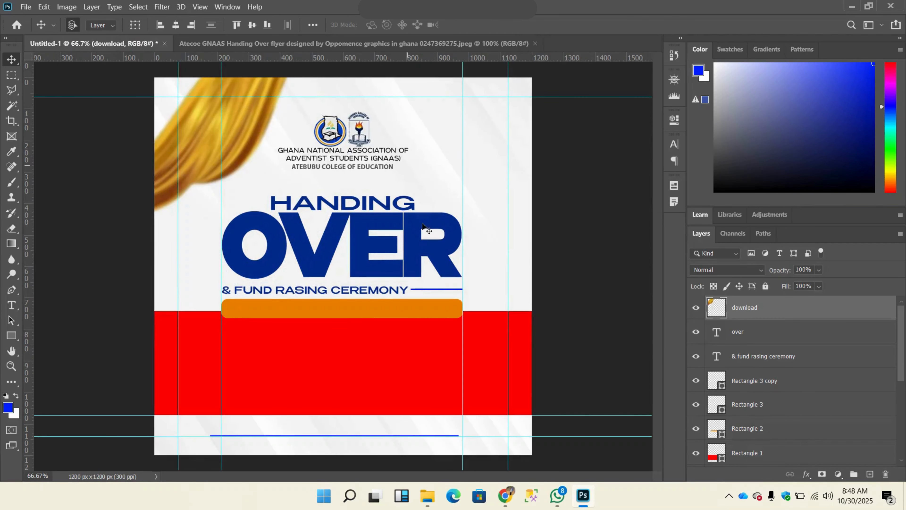
# Step: Check the reference flyer's title colouring, and add a Gradient Overlay to the "handing" text layer
pyautogui.click(331, 43)
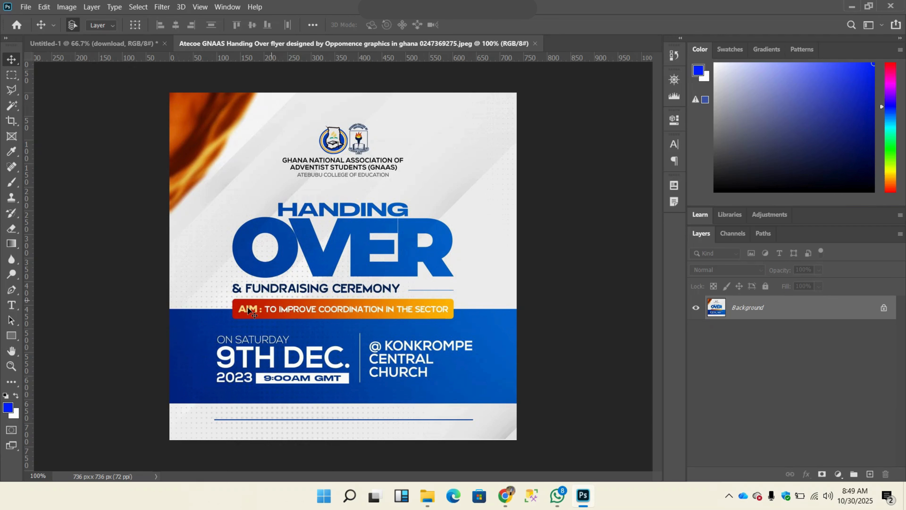
pyautogui.click(82, 44)
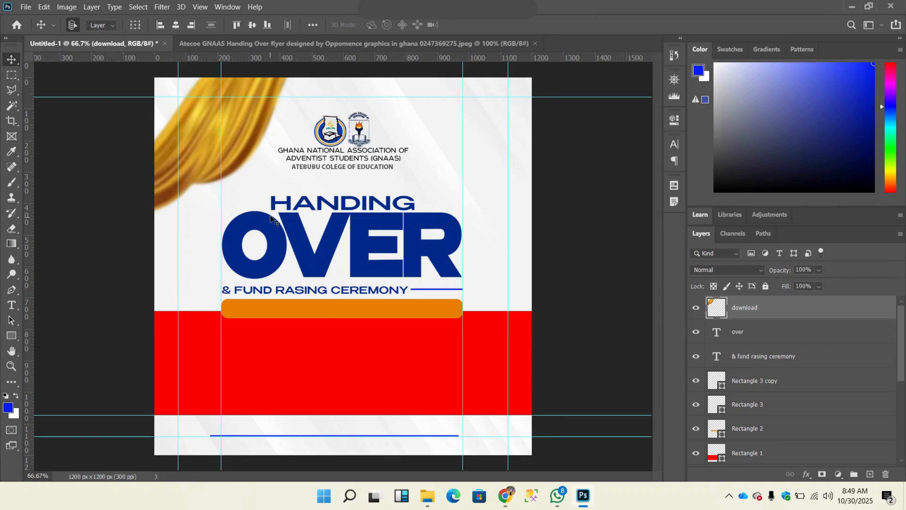
pyautogui.click(343, 205)
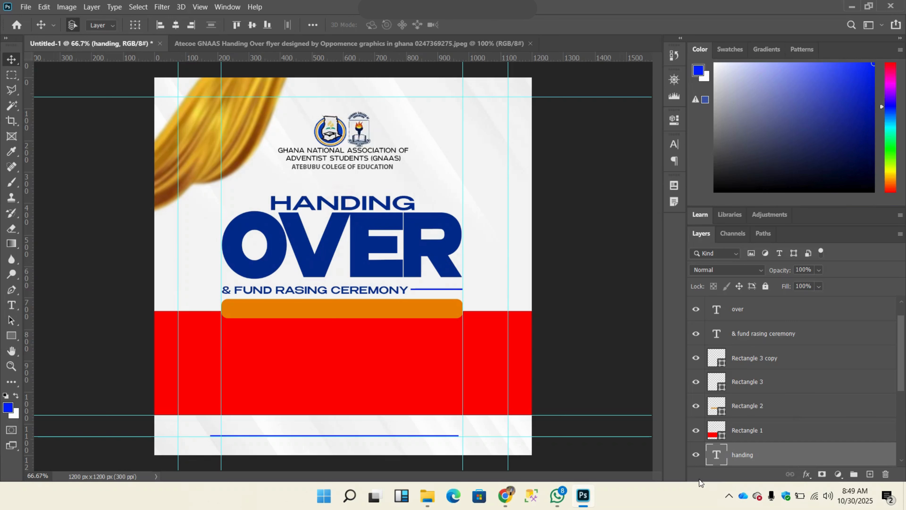
pyautogui.scroll(-5, 761, 436)
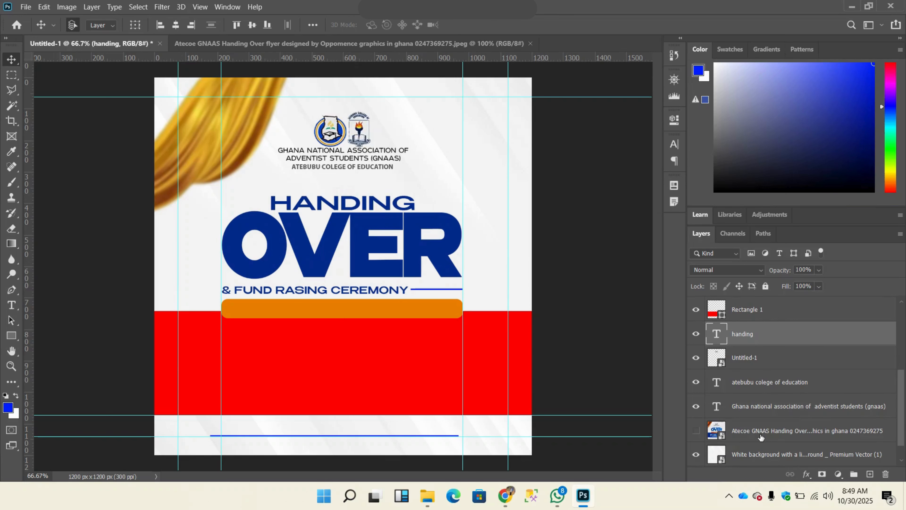
pyautogui.rightClick(770, 333)
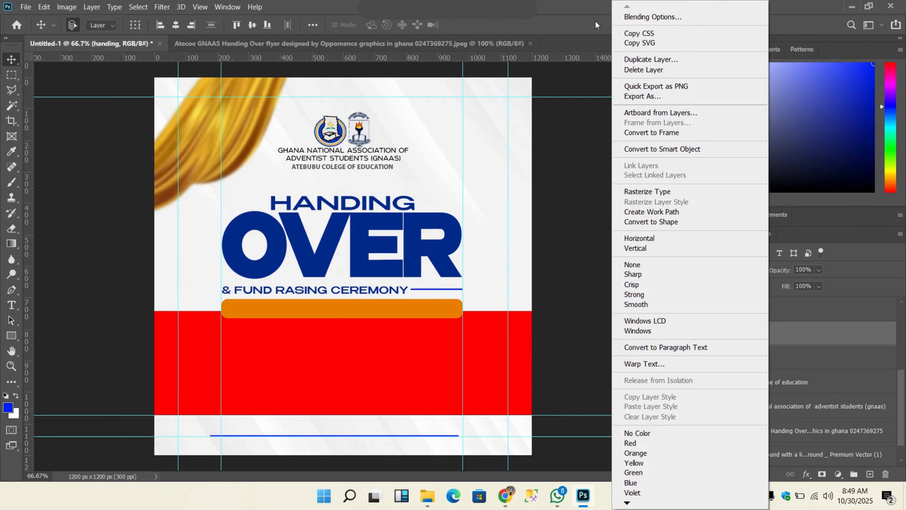
pyautogui.click(653, 16)
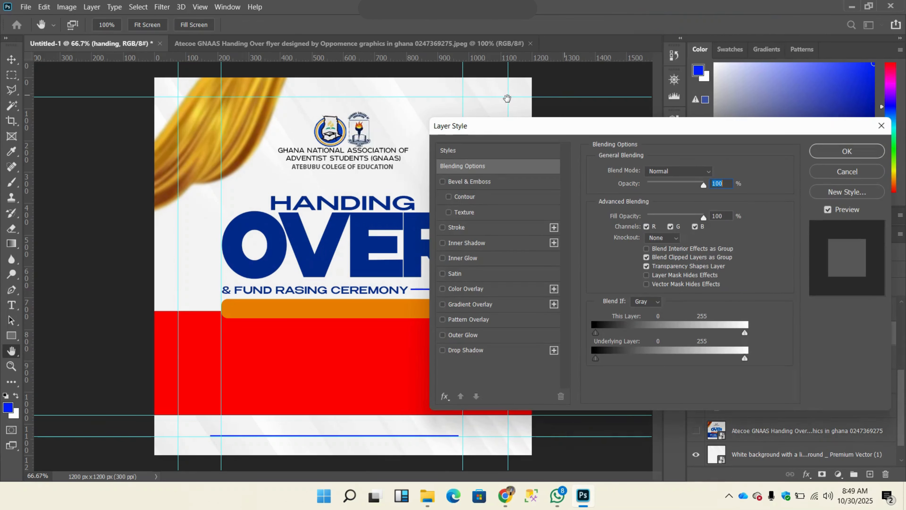
pyautogui.moveTo(496, 135); pyautogui.dragTo(545, 138)
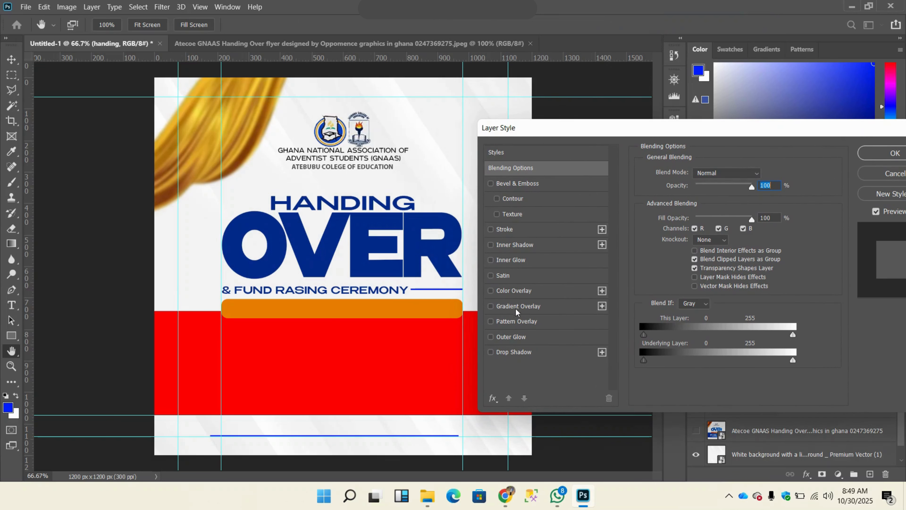
pyautogui.click(492, 306)
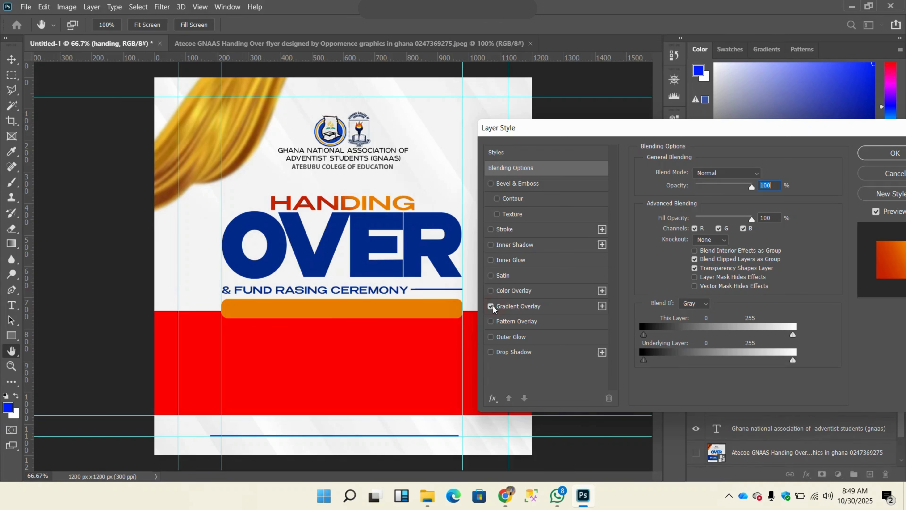
pyautogui.click(511, 308)
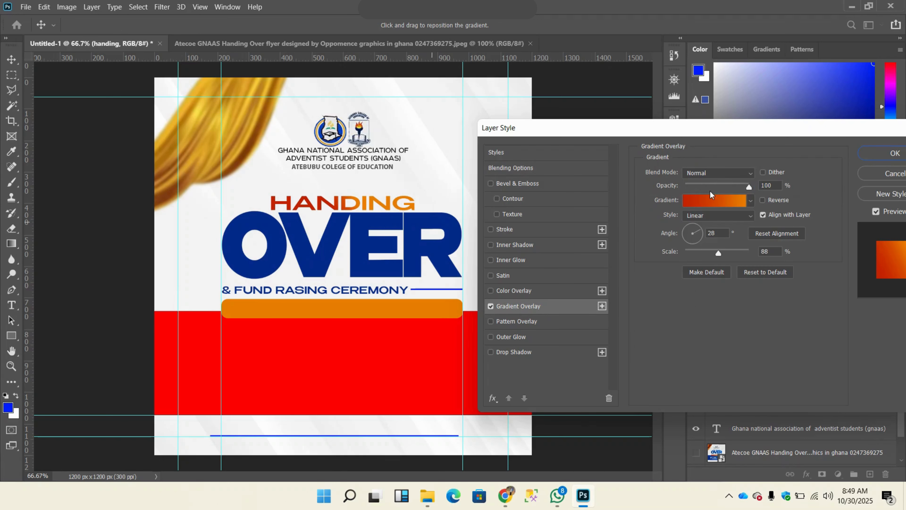
# Step: Choose the Foreground to Background preset from the Basics group for the "handing" text's gradient overlay
pyautogui.click(730, 204)
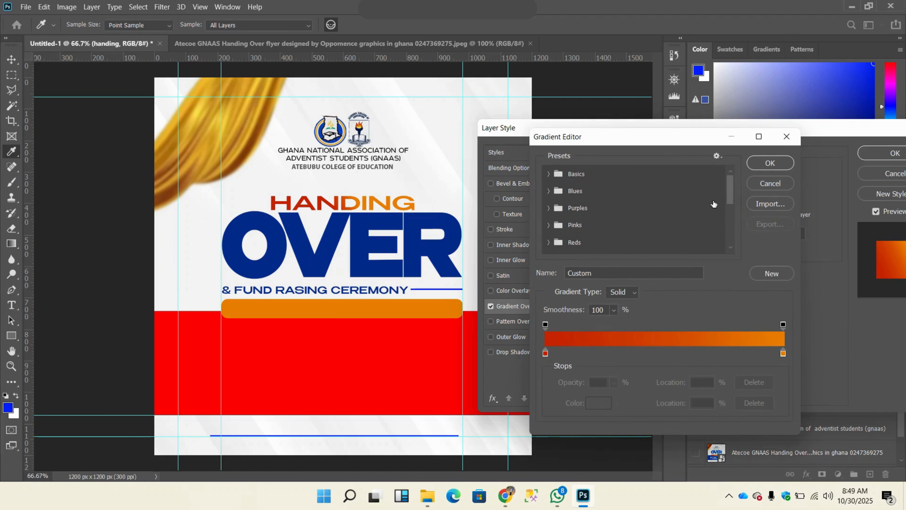
pyautogui.click(548, 174)
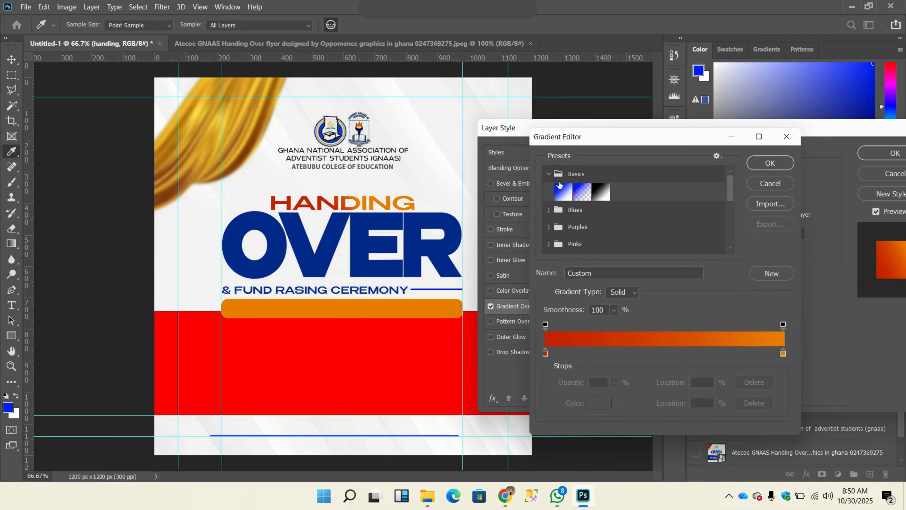
pyautogui.click(565, 194)
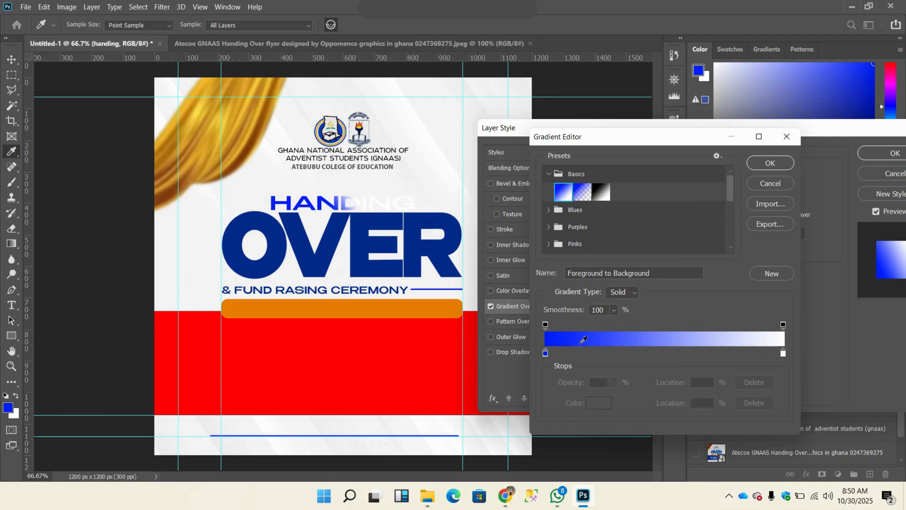
# Step: Set the starting colour stop (location 0%) of the "handing" text's gradient to #042c8b
pyautogui.click(545, 354)
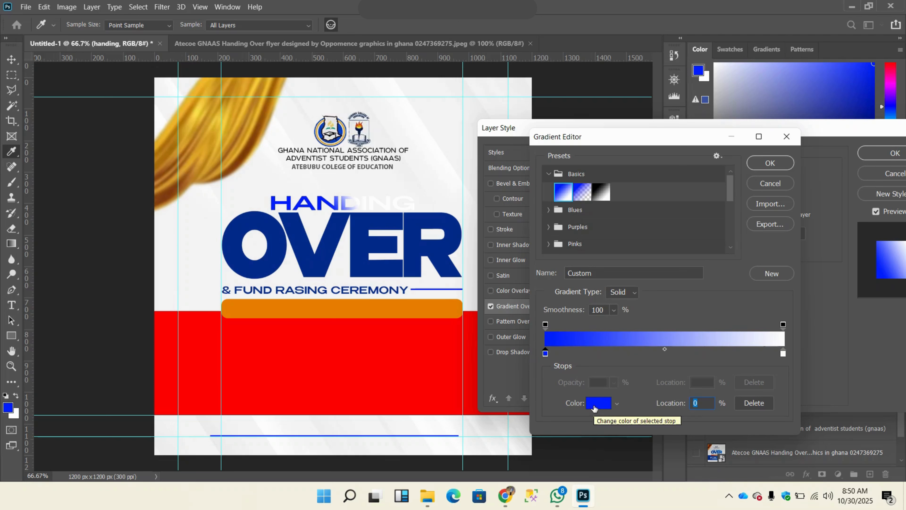
pyautogui.click(594, 406)
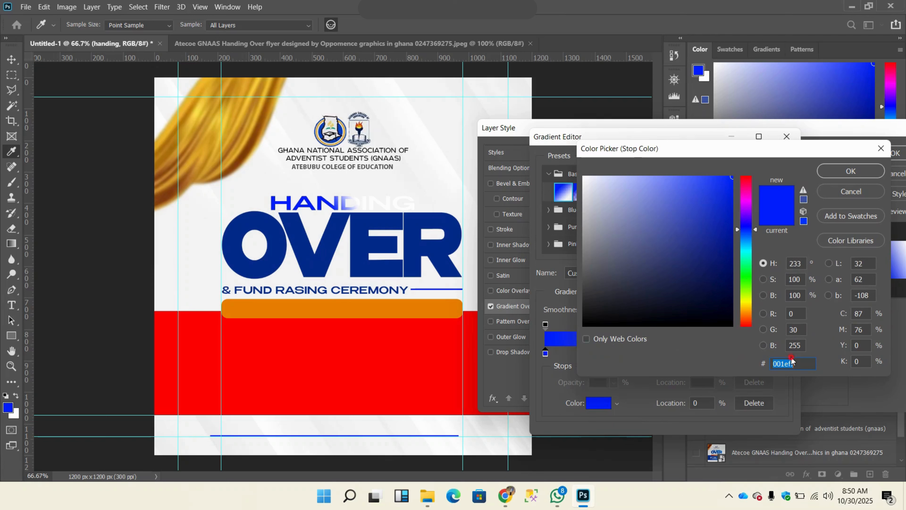
pyautogui.moveTo(794, 363); pyautogui.dragTo(758, 366)
pyautogui.write('0')
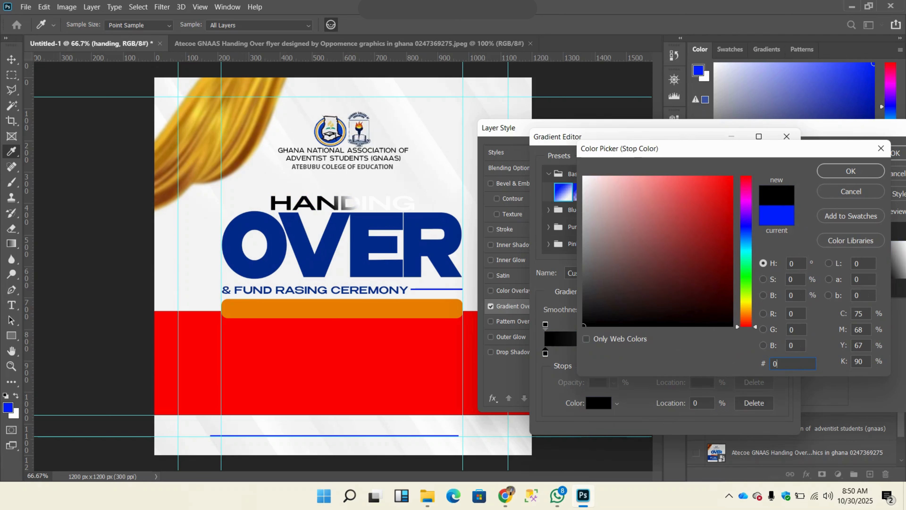
pyautogui.write('42')
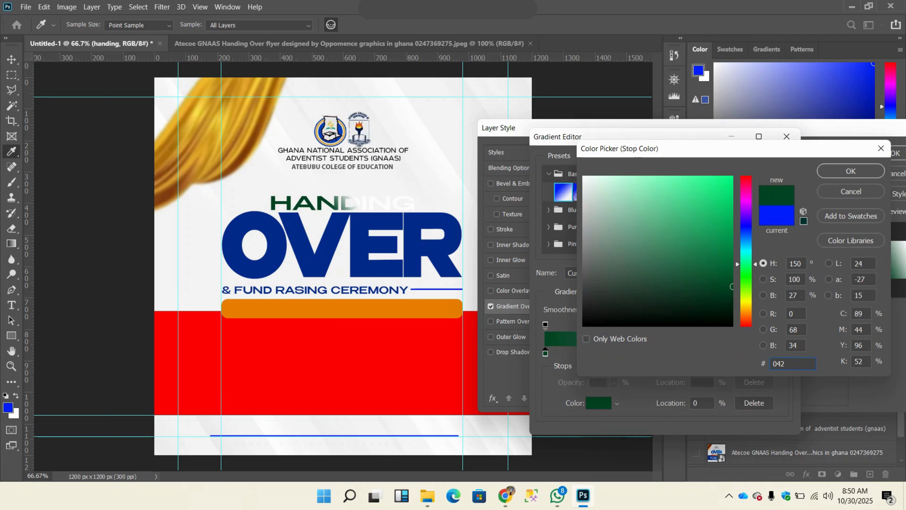
pyautogui.write('c8b')
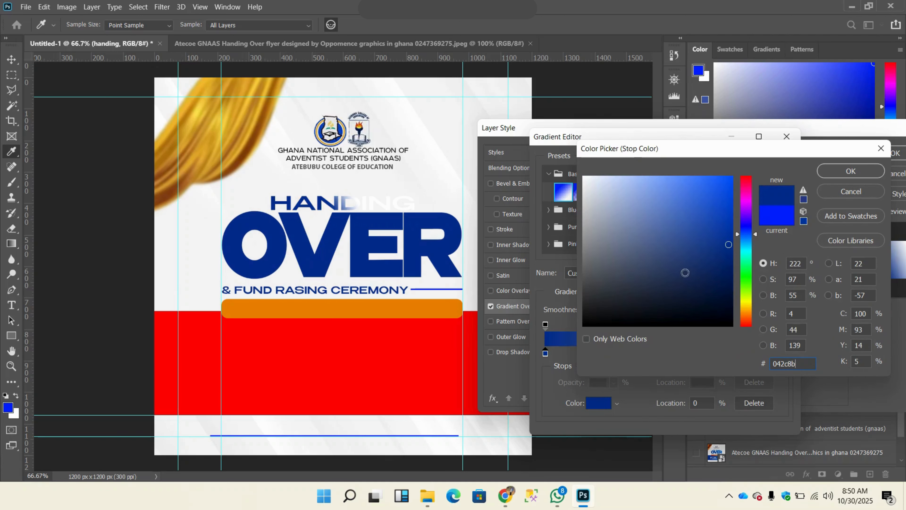
pyautogui.click(844, 172)
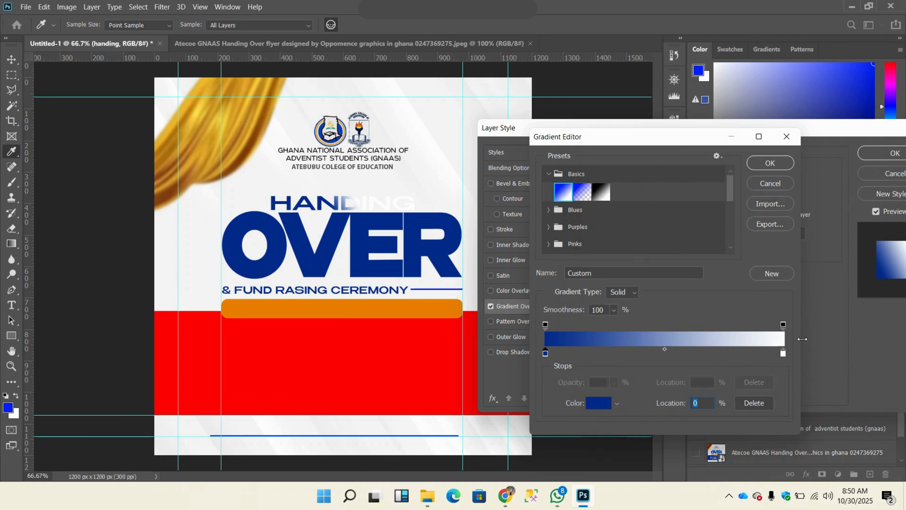
# Step: Set the ending colour stop (location 100%) of the "handing" text's gradient to #0551b3 and accept the gradient
pyautogui.click(782, 353)
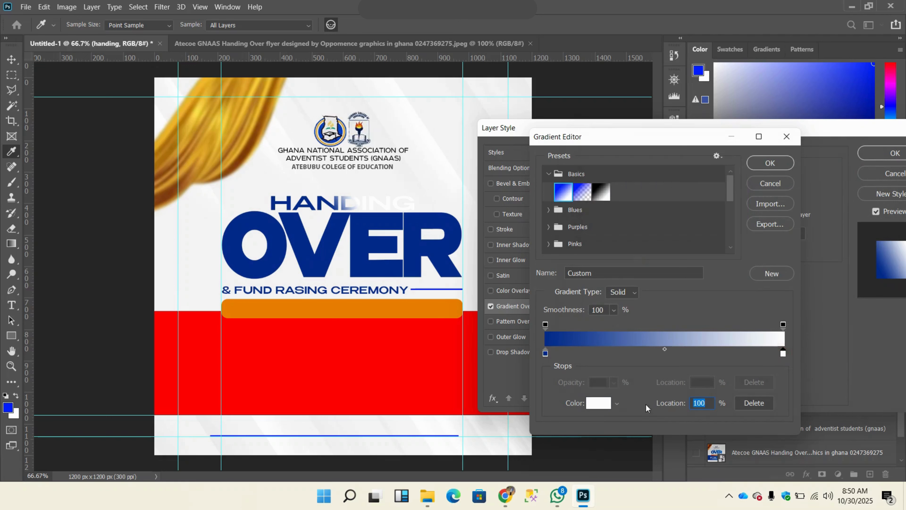
pyautogui.click(599, 404)
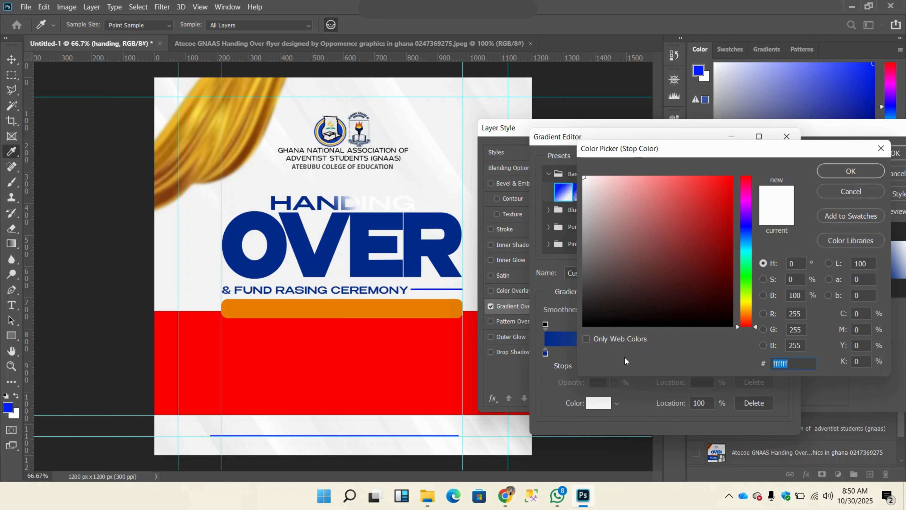
pyautogui.write('0')
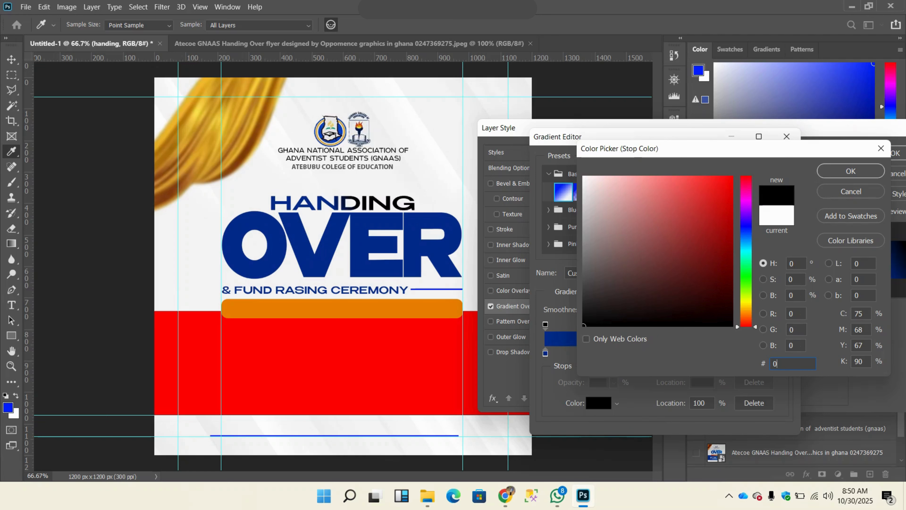
pyautogui.write('55')
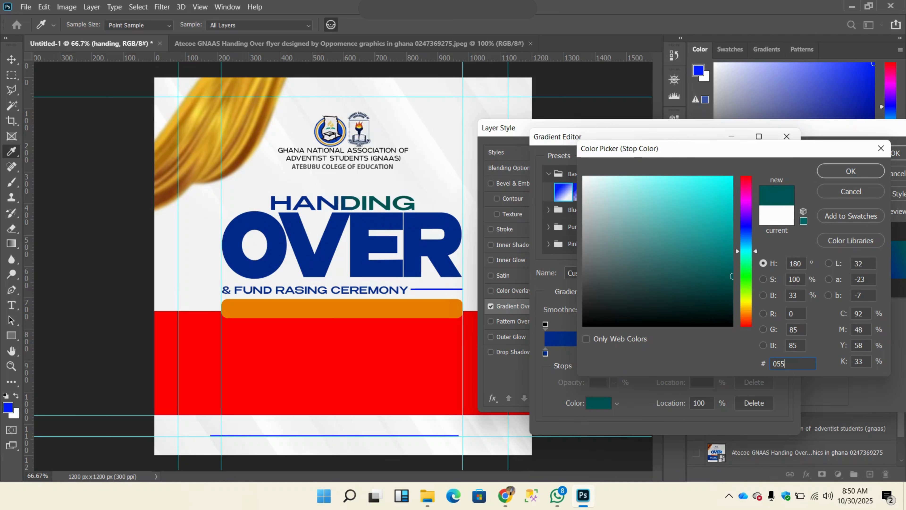
pyautogui.write('1b3')
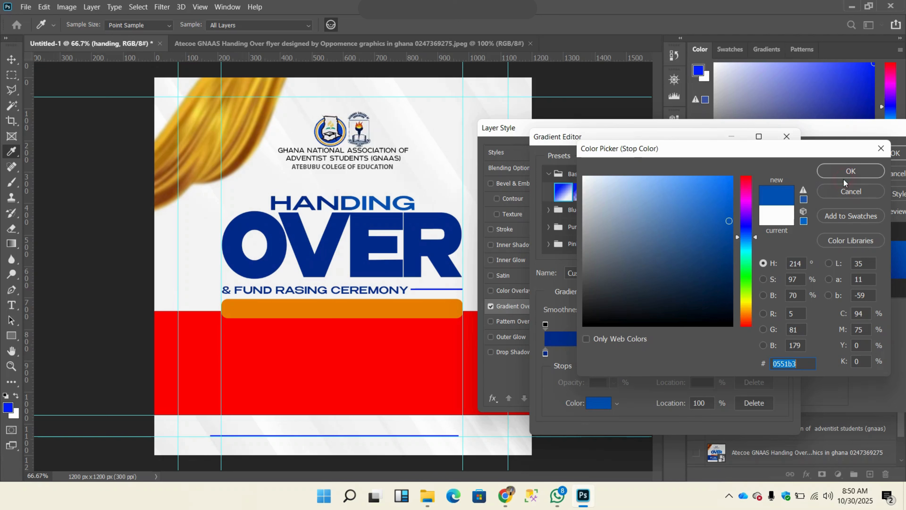
pyautogui.click(847, 172)
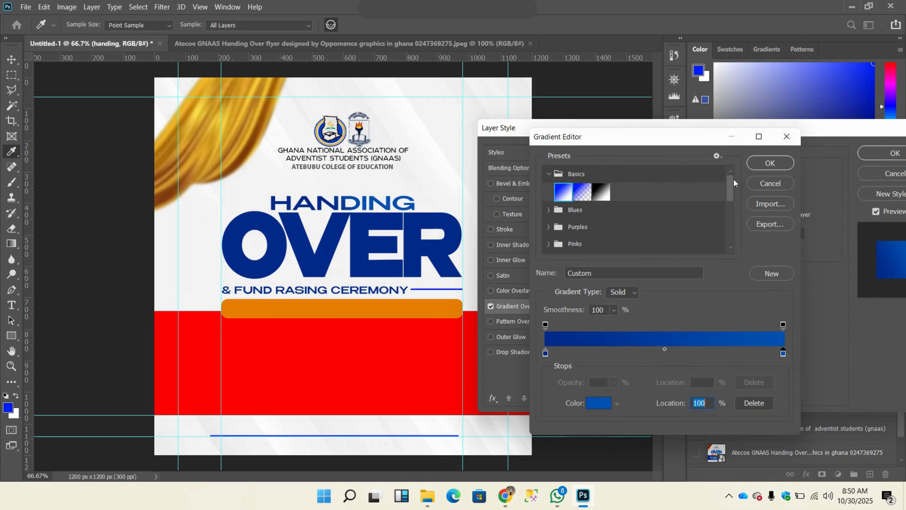
pyautogui.click(771, 163)
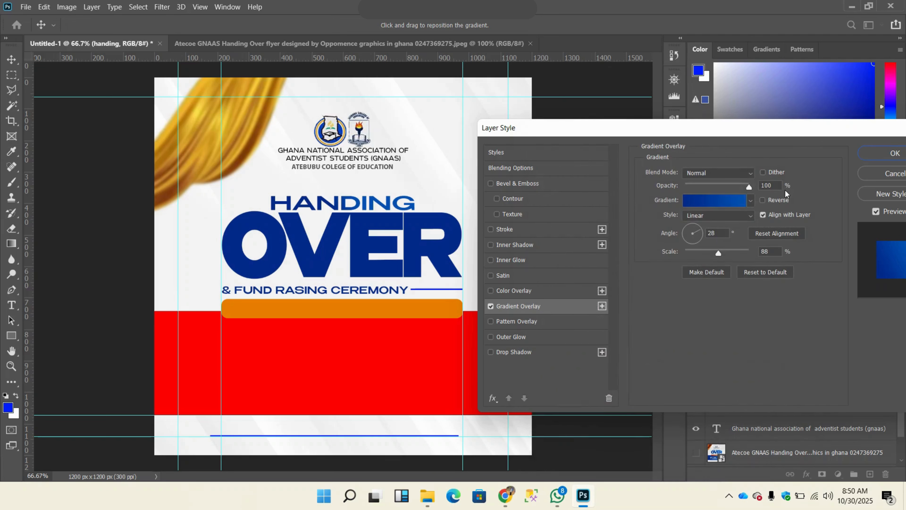
# Step: Try reversing the "handing" text's gradient and changing its angle to 50° and -26°
pyautogui.click(764, 200)
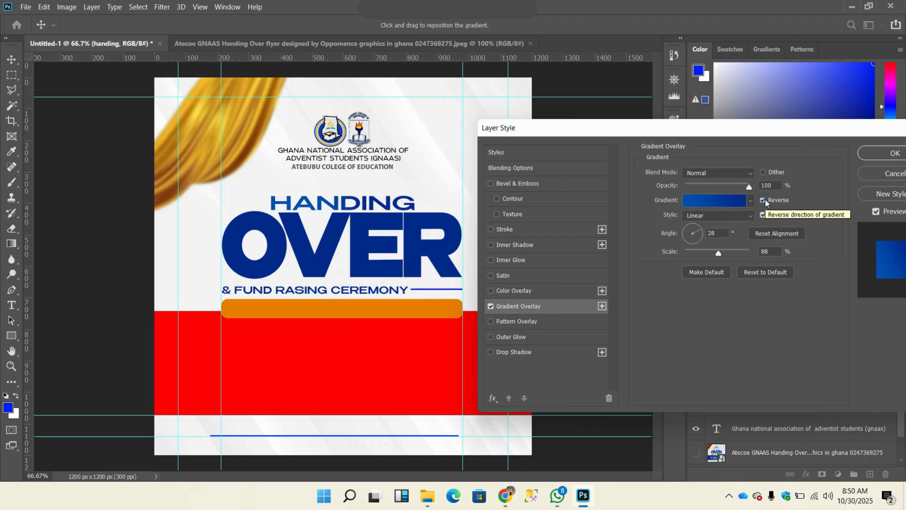
pyautogui.click(764, 200)
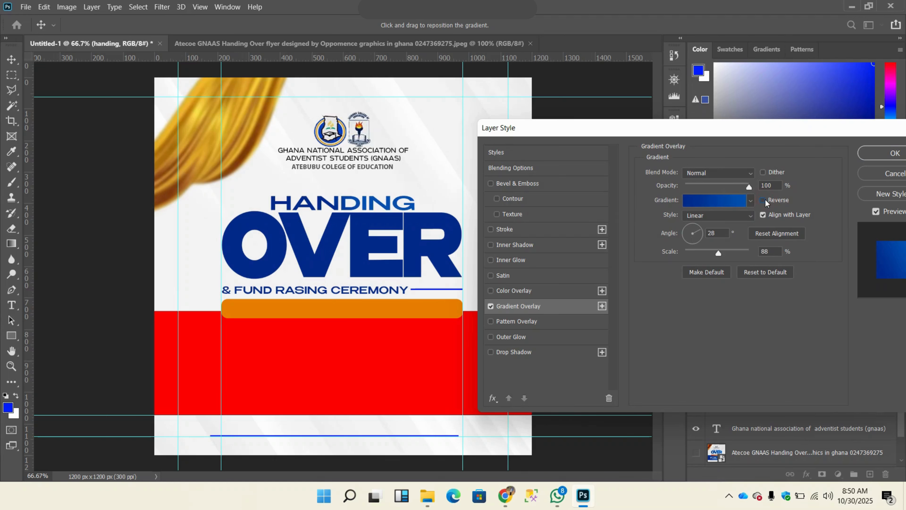
pyautogui.click(712, 232)
pyautogui.write('28')
pyautogui.press('BackSpace')
pyautogui.press('BackSpace')
pyautogui.write('50')
pyautogui.moveTo(688, 231); pyautogui.dragTo(699, 234)
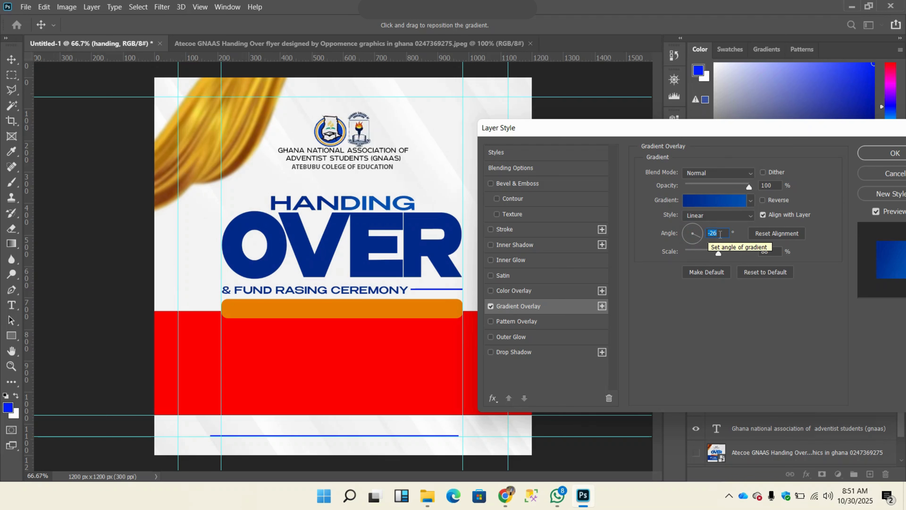
# Step: Set the gradient angle to 28° and apply the Gradient Overlay to the "handing" text
pyautogui.write('28')
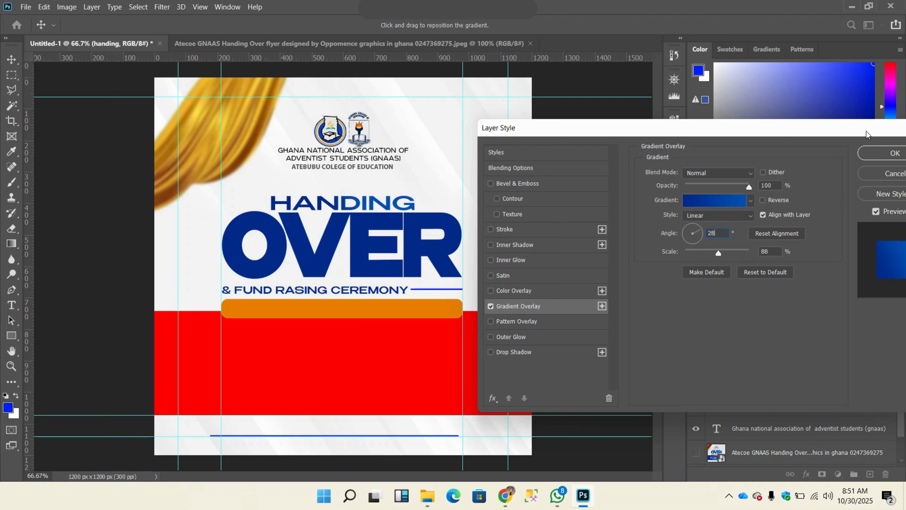
pyautogui.click(884, 154)
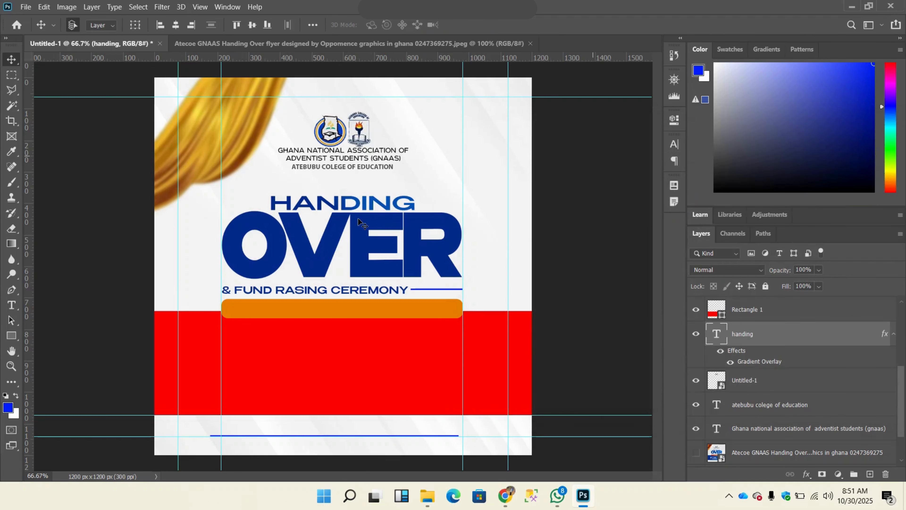
# Step: Apply a Gradient Overlay to the "over" text layer with the same dark-to-medium blue linear gradient
pyautogui.click(325, 239)
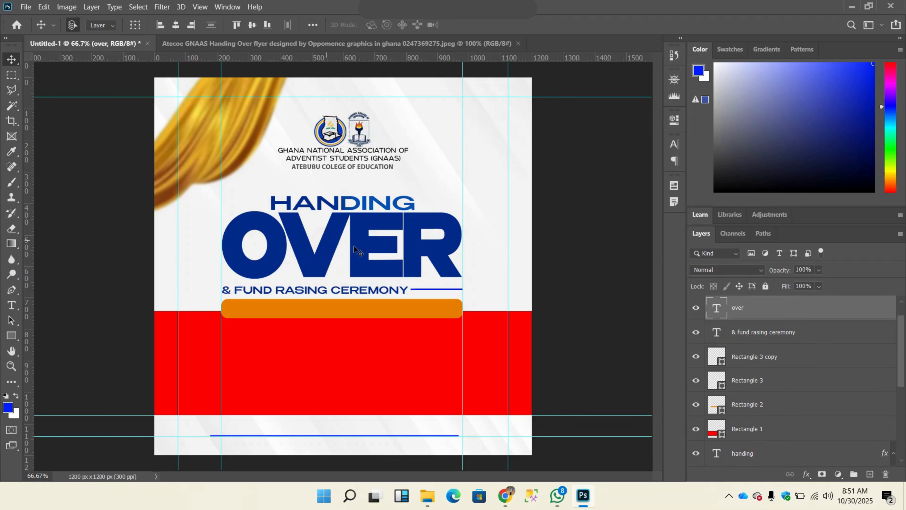
pyautogui.rightClick(753, 309)
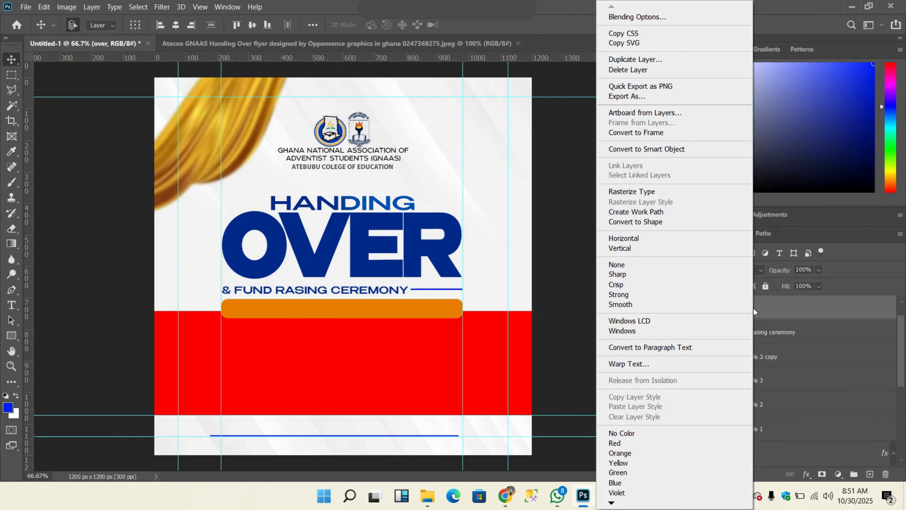
pyautogui.click(679, 20)
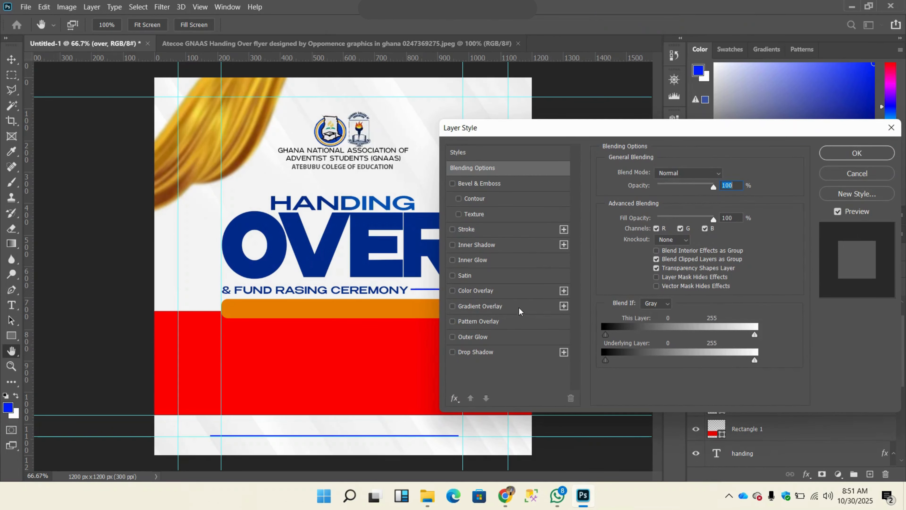
pyautogui.click(507, 305)
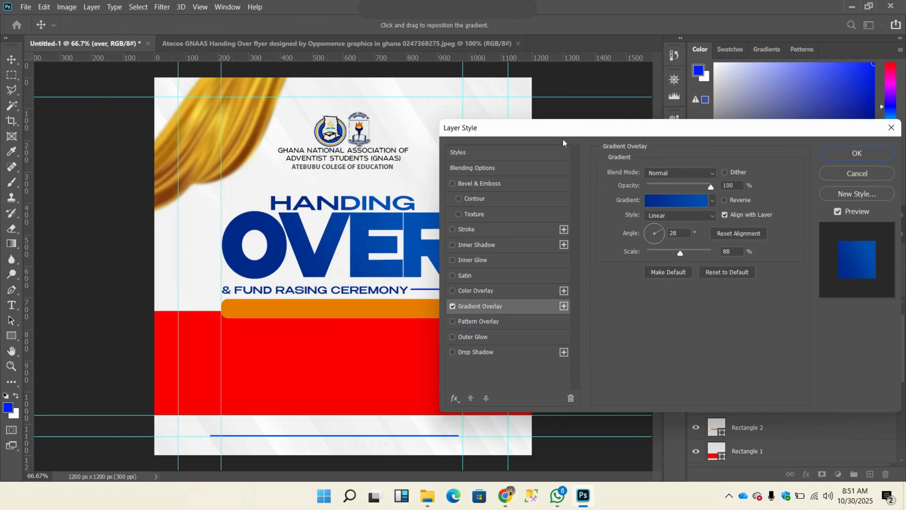
pyautogui.moveTo(520, 131); pyautogui.dragTo(460, 159)
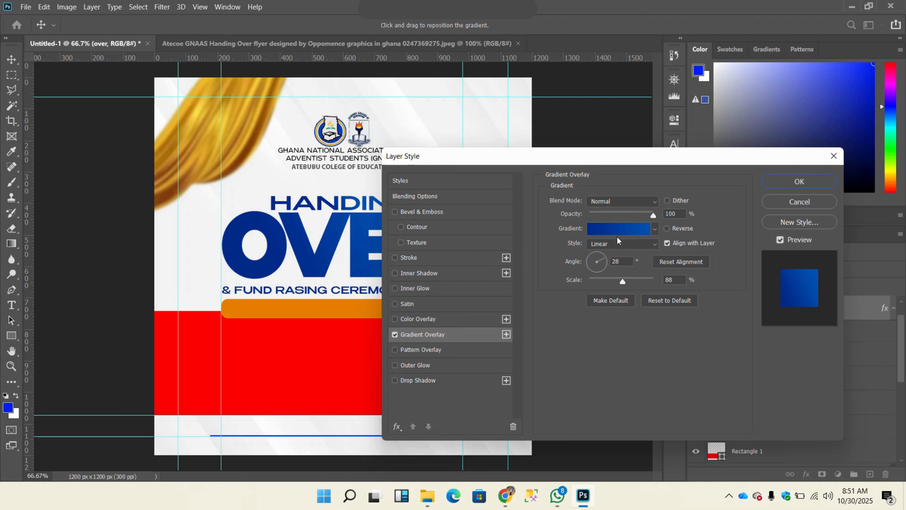
pyautogui.click(799, 182)
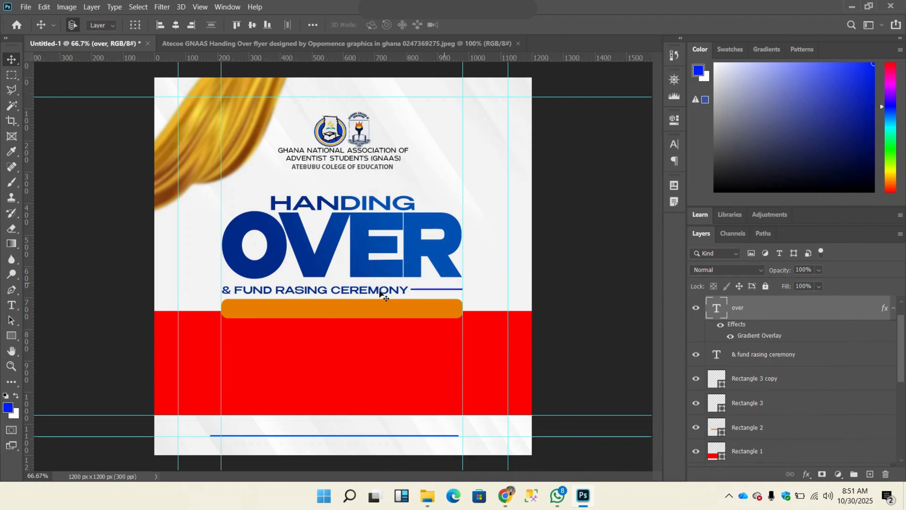
# Step: Add a Gradient Overlay to the orange rounded bar, the Rectangle 2 layer, below the ceremony text
pyautogui.click(331, 307)
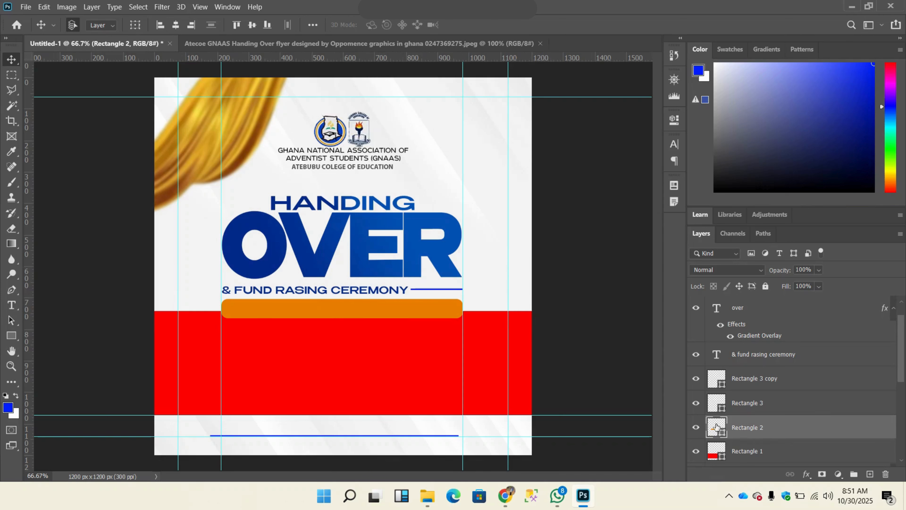
pyautogui.click(380, 308)
pyautogui.rightClick(762, 425)
pyautogui.click(641, 5)
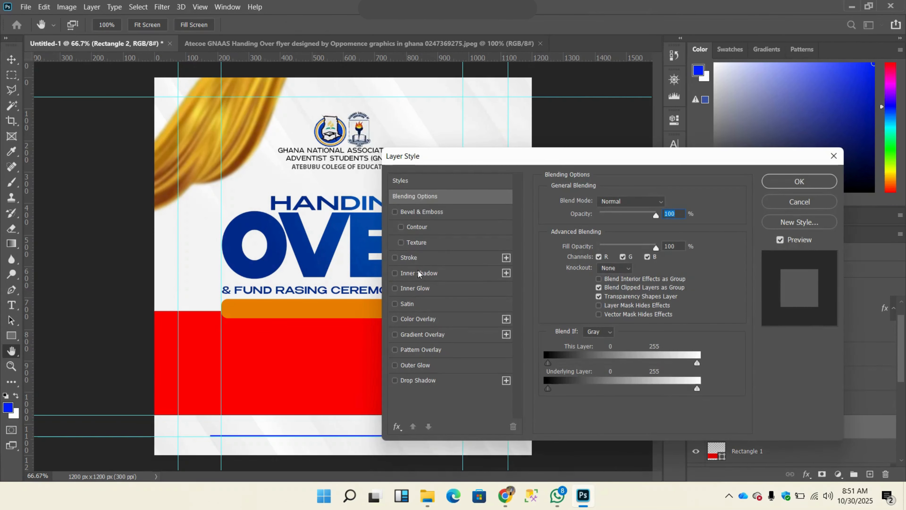
pyautogui.click(432, 337)
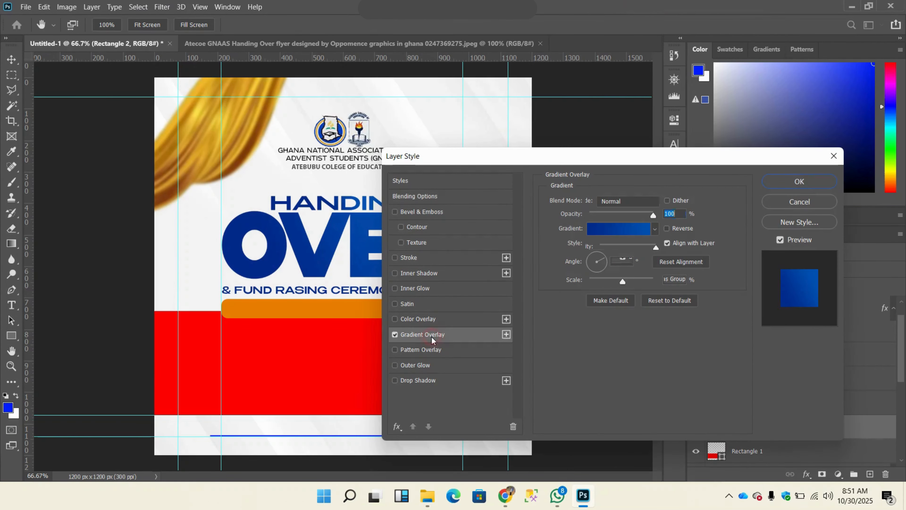
# Step: Set the starting colour stop (location 0%) of the rounded bar's gradient to #c72300
pyautogui.click(613, 230)
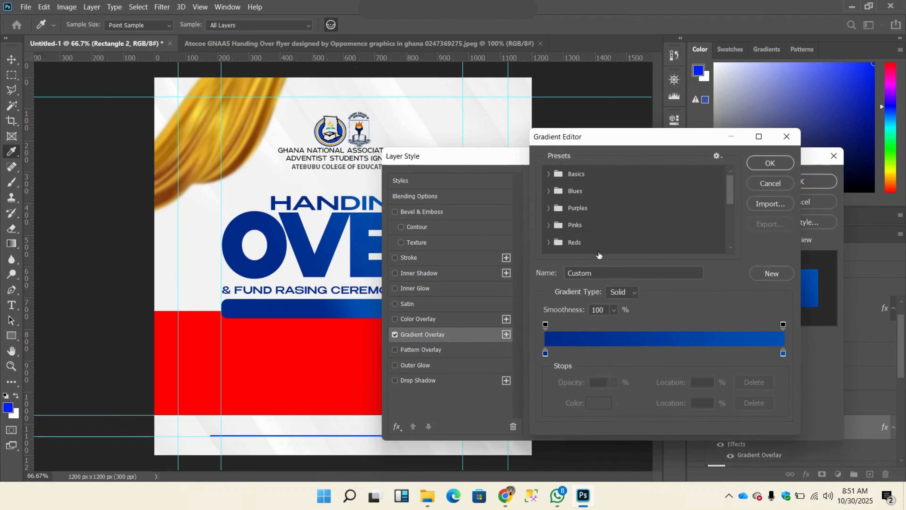
pyautogui.click(544, 352)
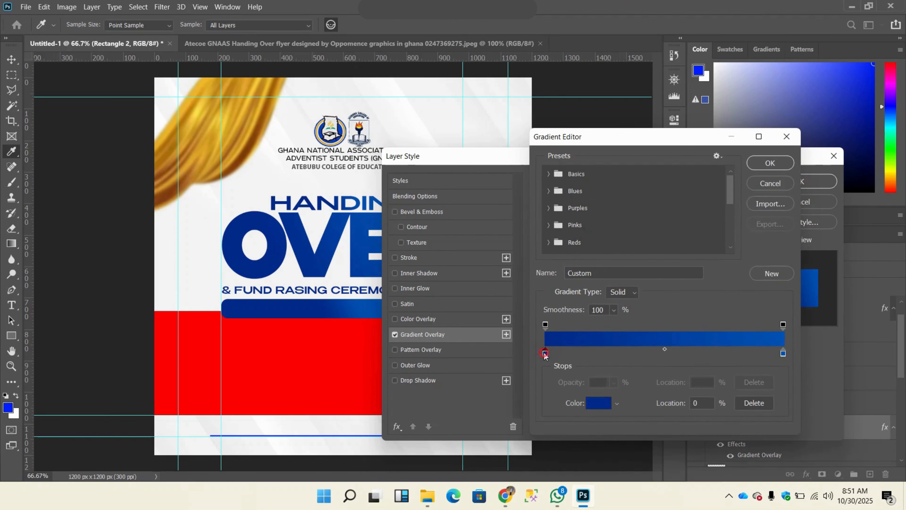
pyautogui.click(592, 409)
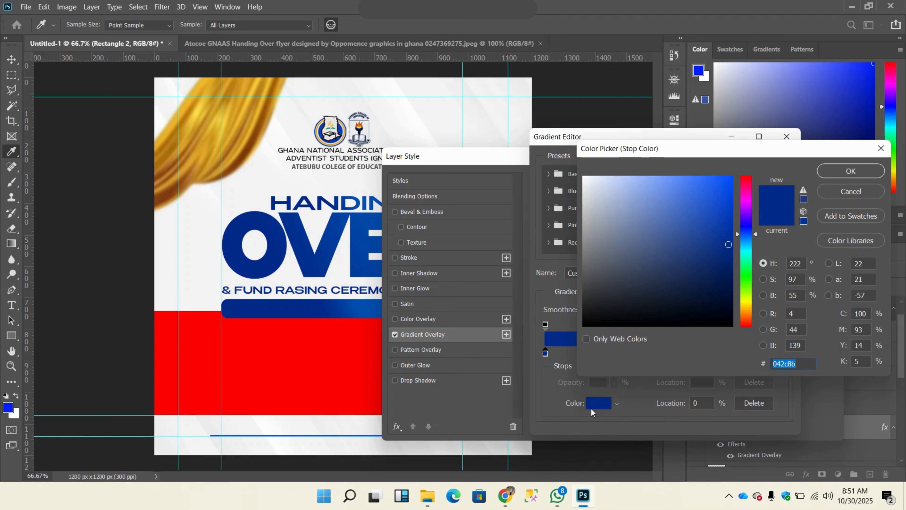
pyautogui.write('c72')
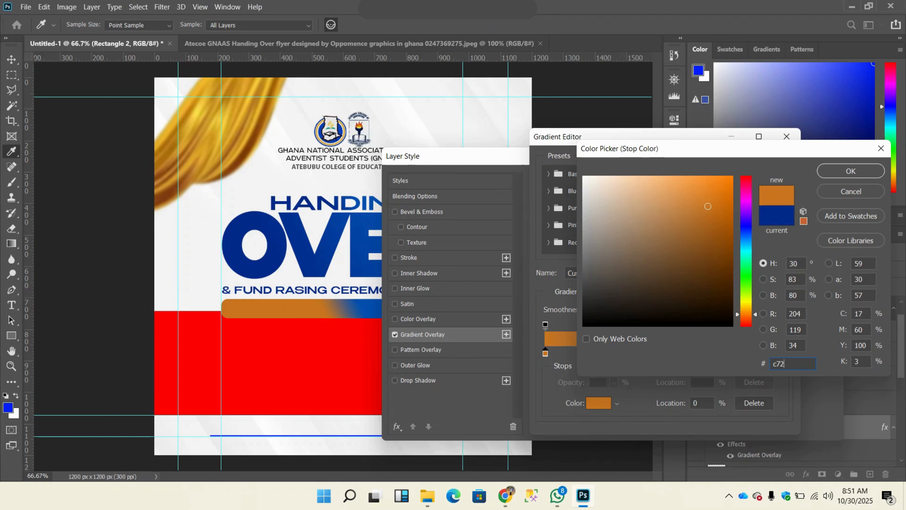
pyautogui.write('300')
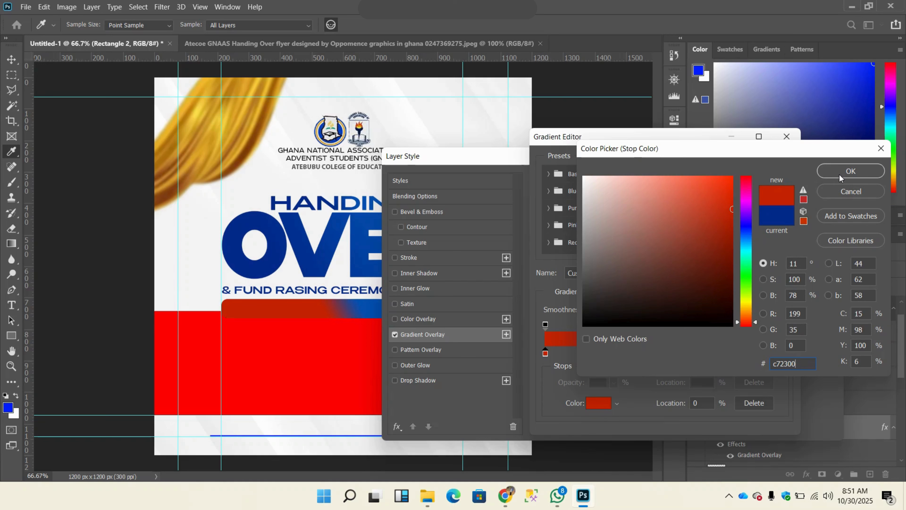
pyautogui.click(840, 172)
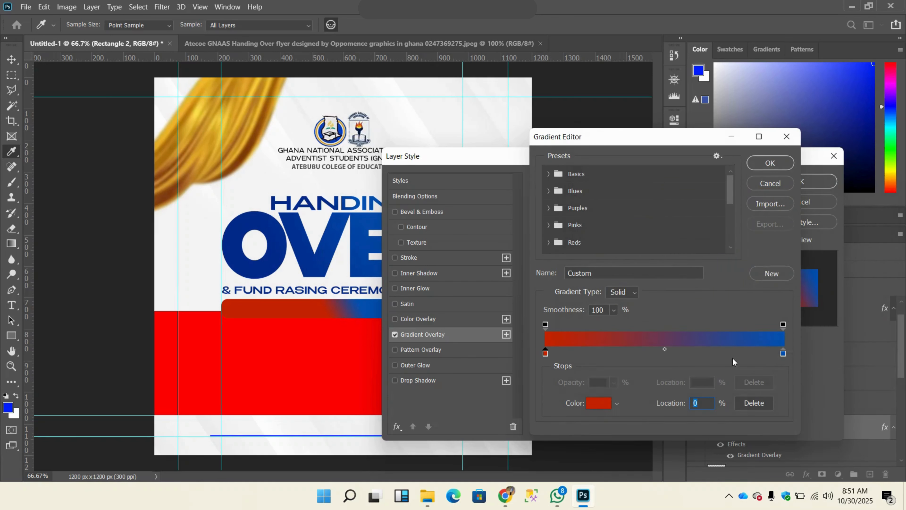
# Step: Set the ending colour stop (location 100%) of the rounded bar's gradient to #eb7f02 and accept the gradient
pyautogui.click(783, 352)
pyautogui.click(599, 404)
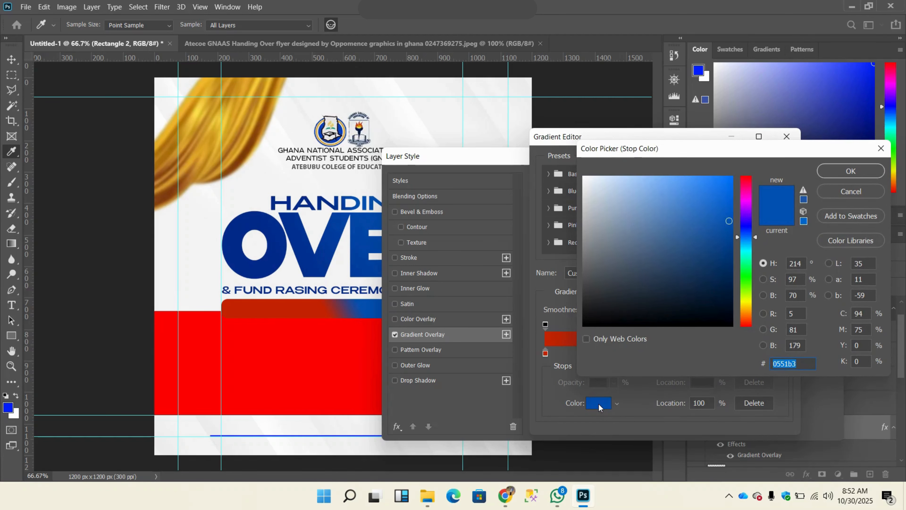
pyautogui.write('eb7')
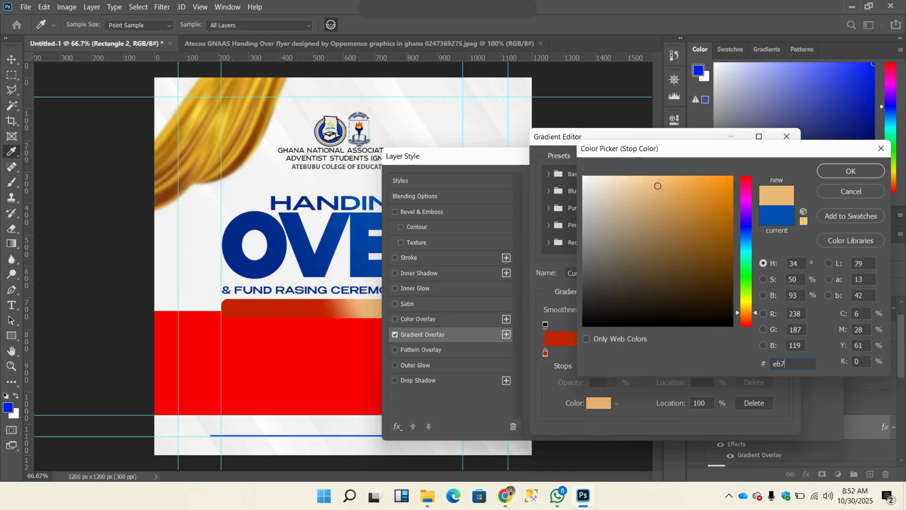
pyautogui.click(793, 365)
pyautogui.write('f02')
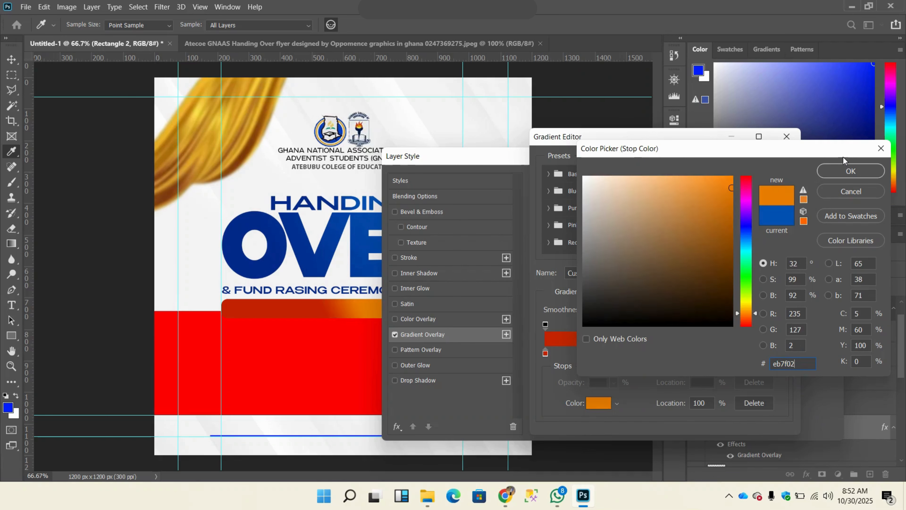
pyautogui.click(849, 170)
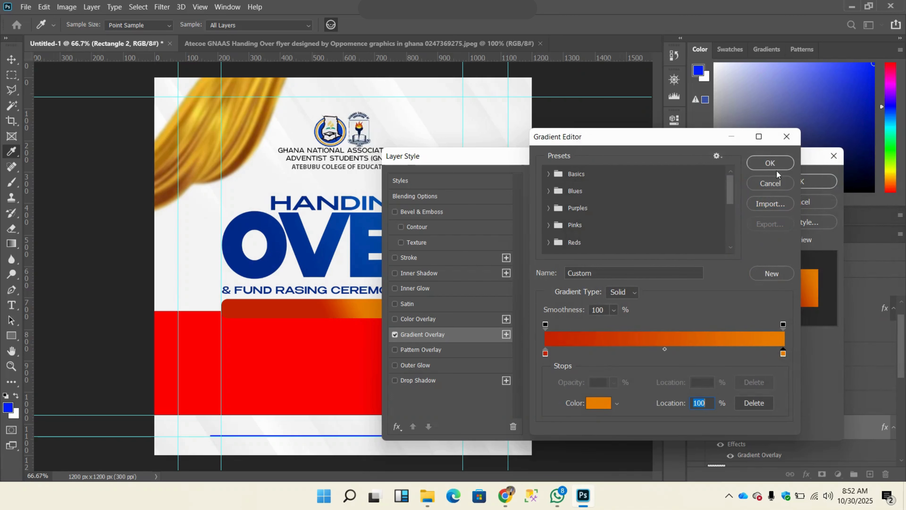
pyautogui.click(769, 163)
# Step: Set the rounded bar's gradient angle to 30° without reversing it, and apply the Gradient Overlay
pyautogui.moveTo(577, 159); pyautogui.dragTo(606, 145)
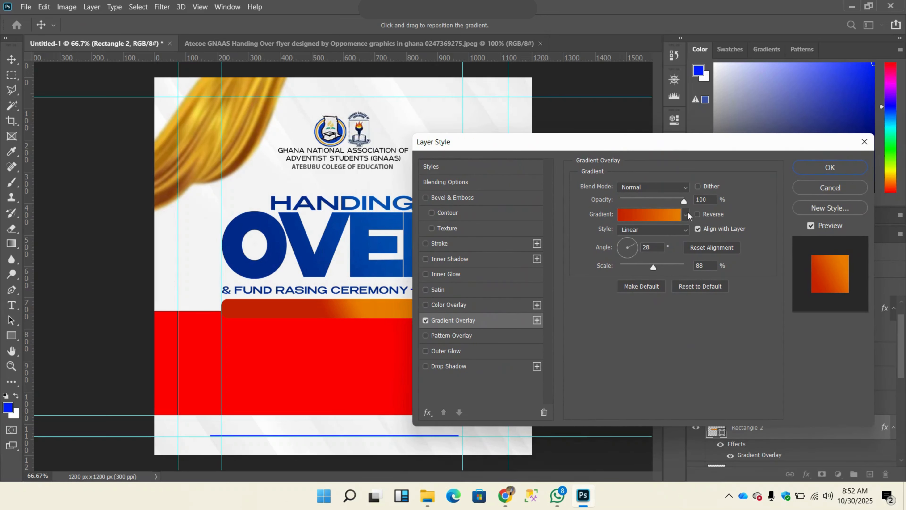
pyautogui.click(697, 215)
pyautogui.click(697, 215)
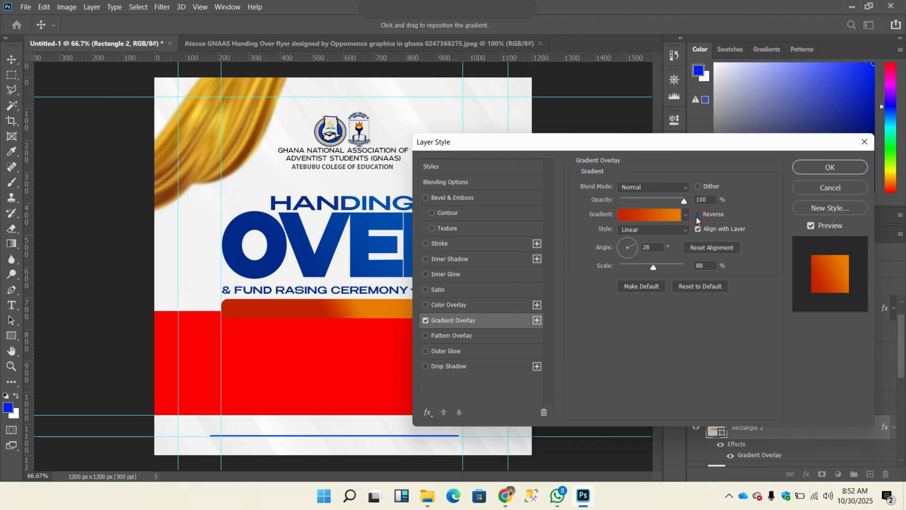
pyautogui.click(634, 243)
pyautogui.click(634, 245)
pyautogui.click(828, 167)
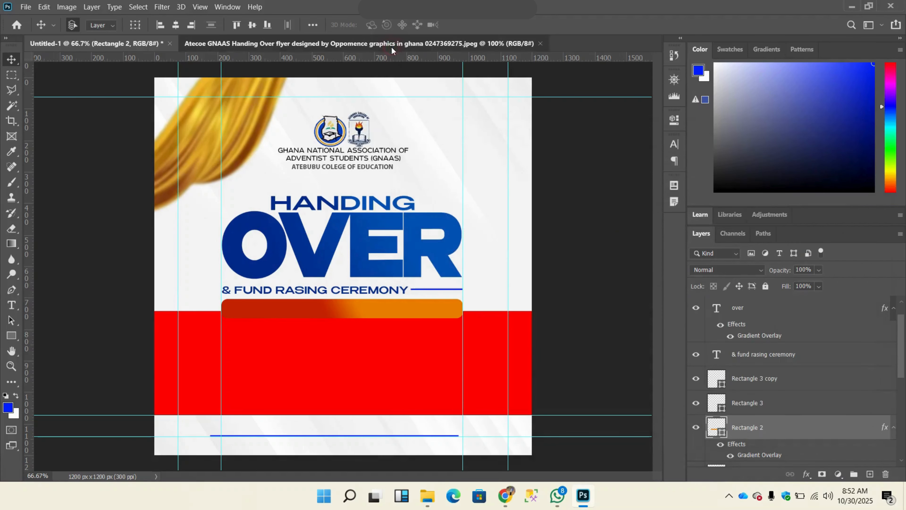
# Step: Compare with the reference flyer and add a Gradient Overlay to the wide red band, the Rectangle 1 layer
pyautogui.click(391, 46)
pyautogui.click(130, 46)
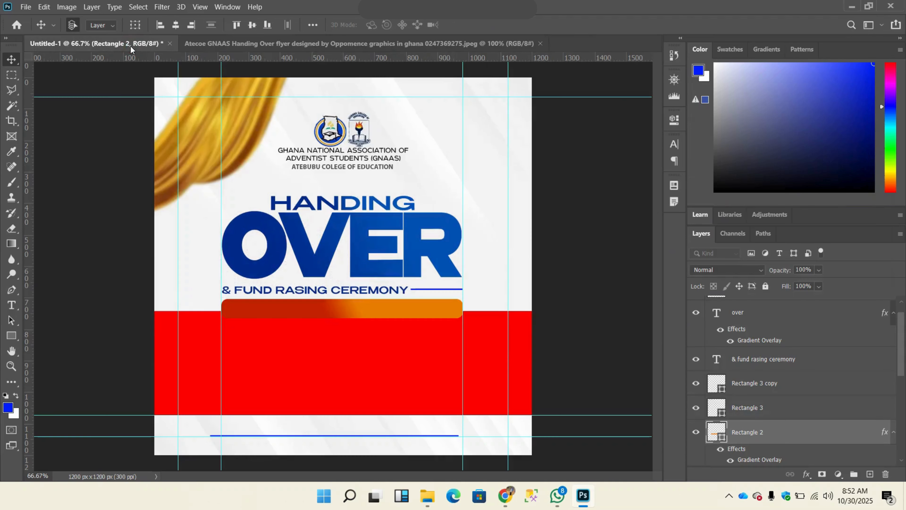
pyautogui.click(310, 43)
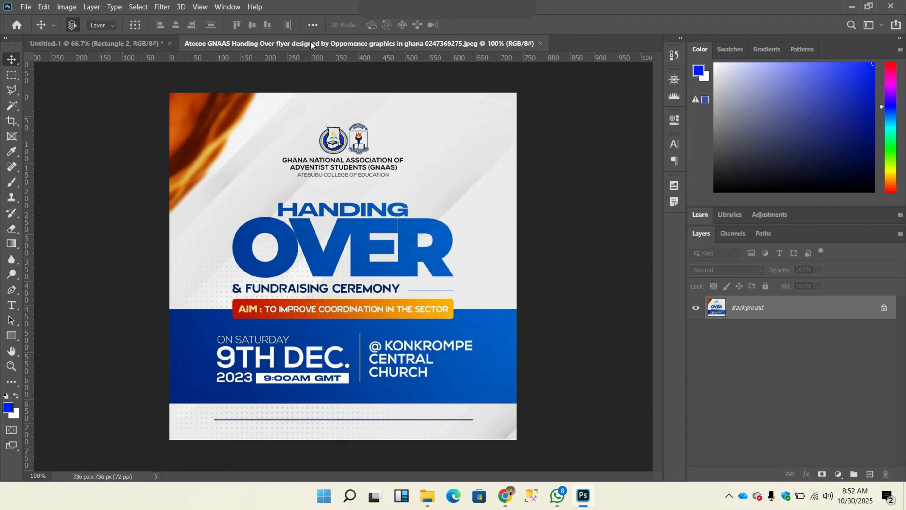
pyautogui.click(136, 39)
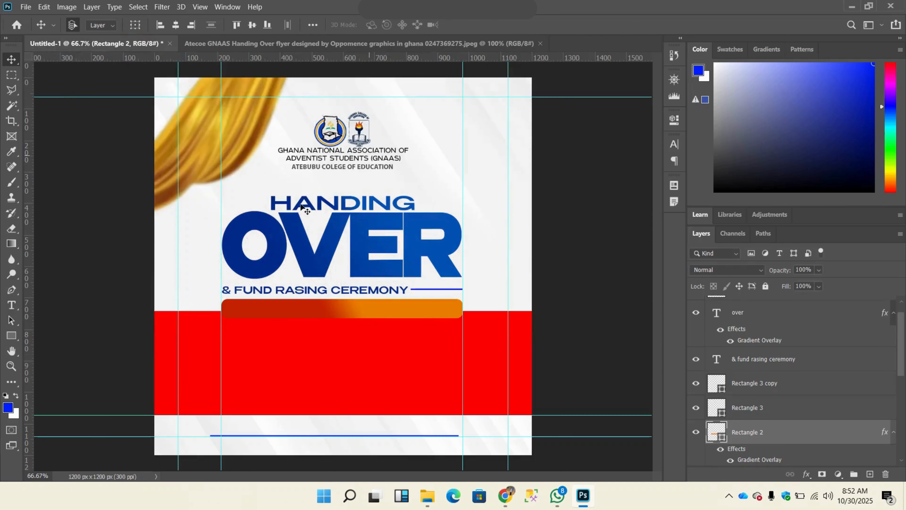
pyautogui.click(319, 377)
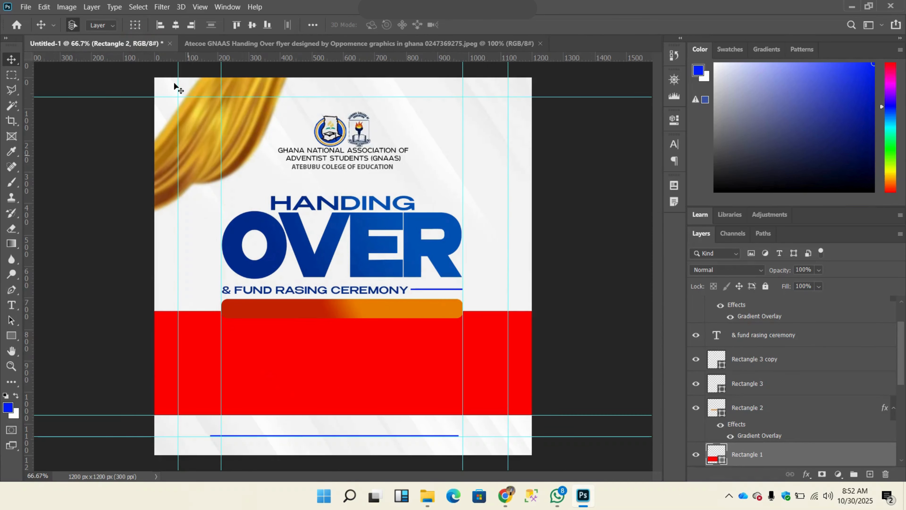
pyautogui.click(241, 45)
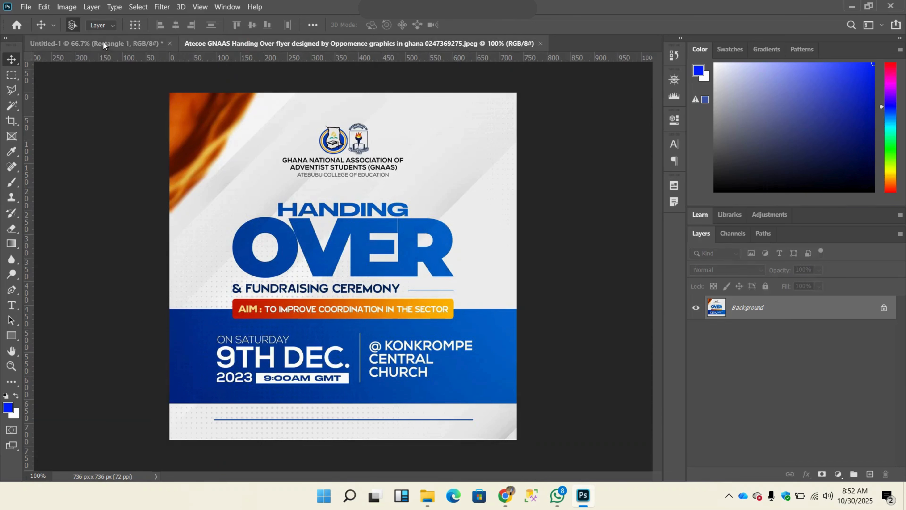
pyautogui.click(93, 44)
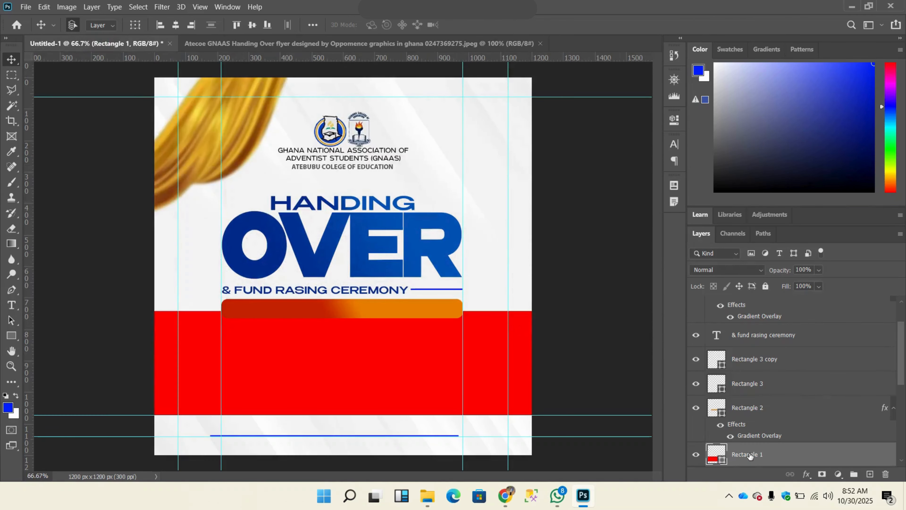
pyautogui.rightClick(746, 455)
pyautogui.click(648, 8)
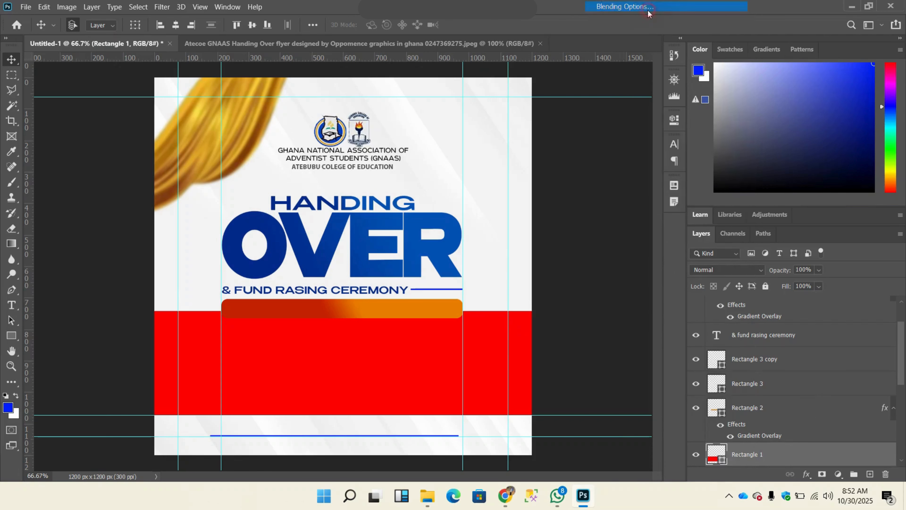
pyautogui.press('h')
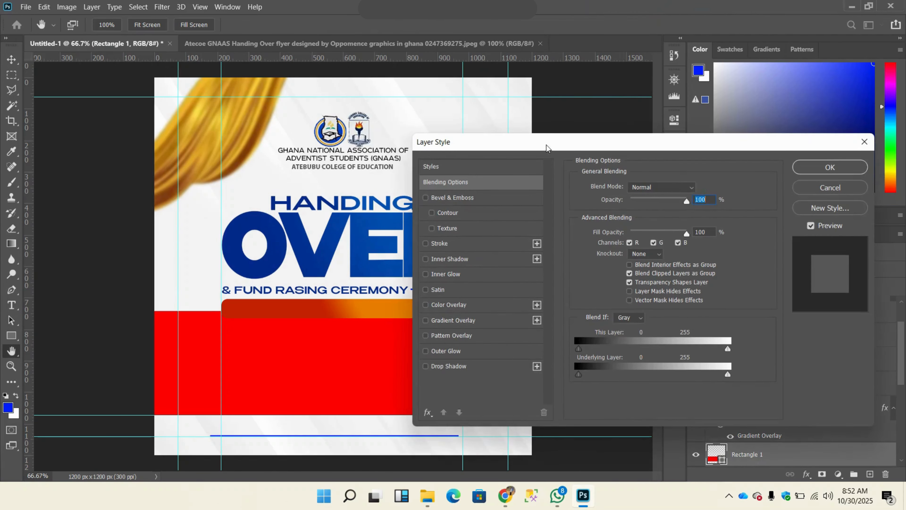
pyautogui.moveTo(547, 145); pyautogui.dragTo(609, 60)
pyautogui.click(514, 236)
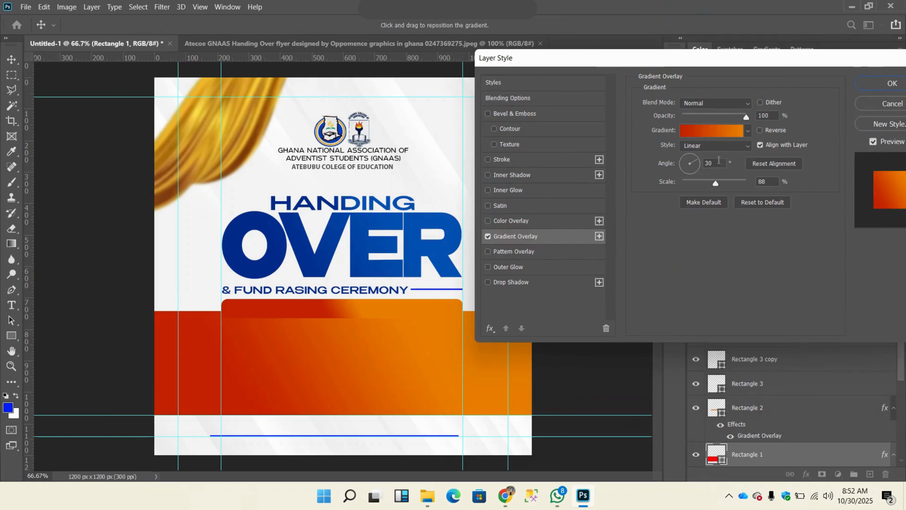
# Step: Set the band gradient's starting colour stop to the dark blue #042e8d, sampled from the O of the "over" text
pyautogui.click(699, 127)
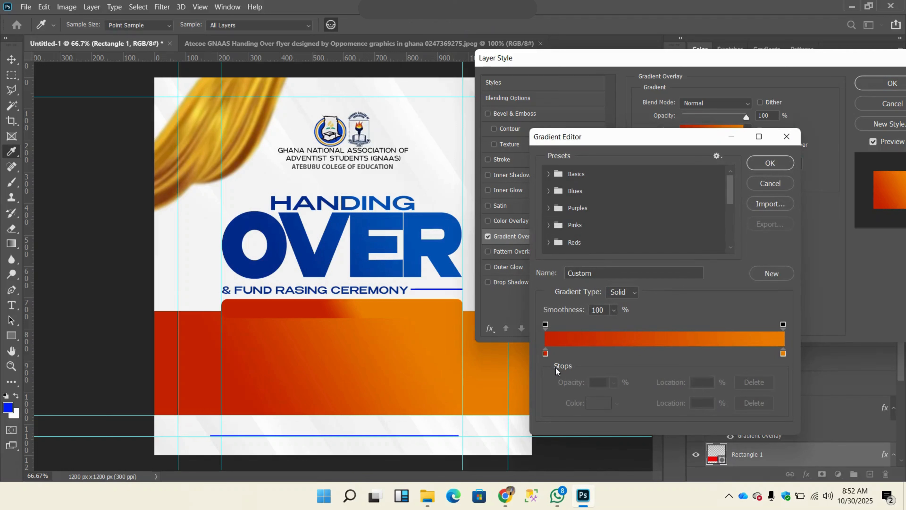
pyautogui.click(545, 353)
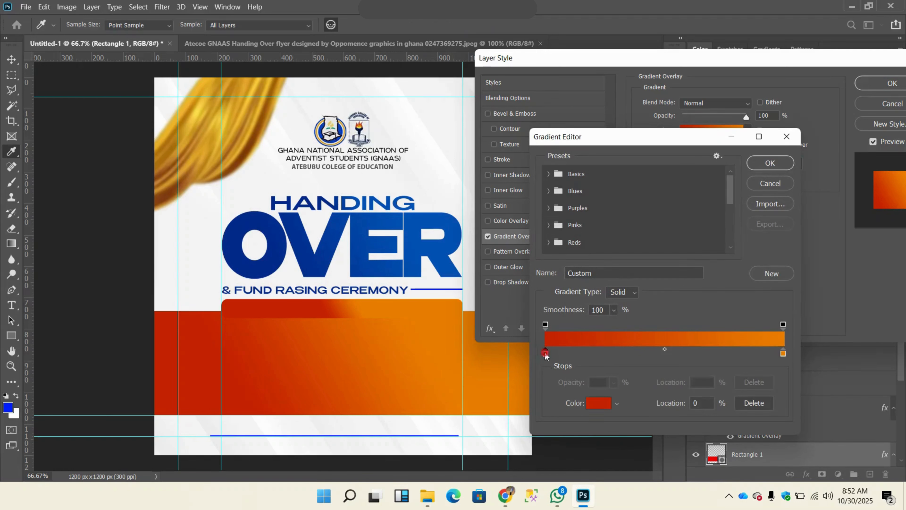
pyautogui.click(599, 403)
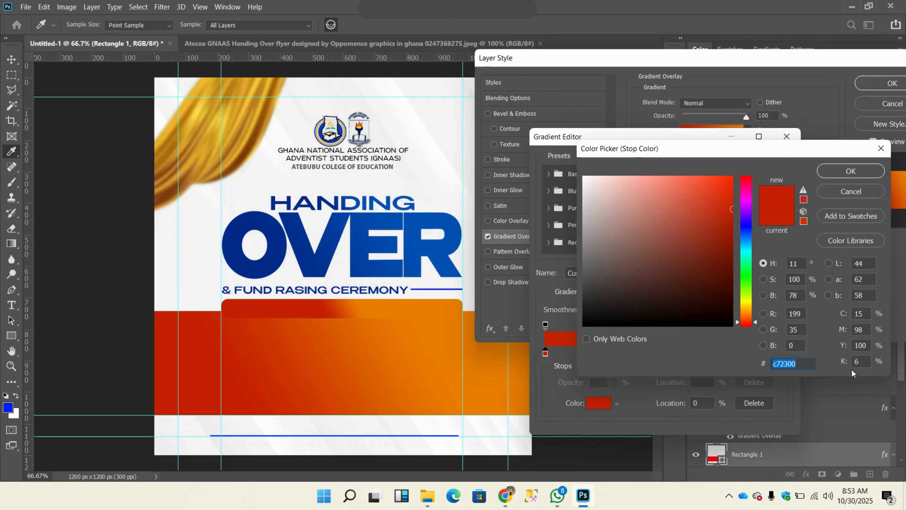
pyautogui.click(246, 225)
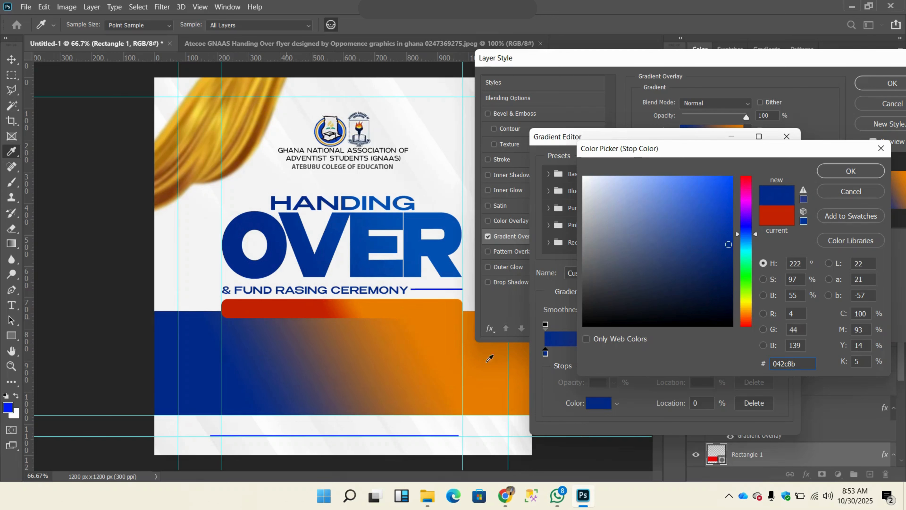
pyautogui.click(231, 133)
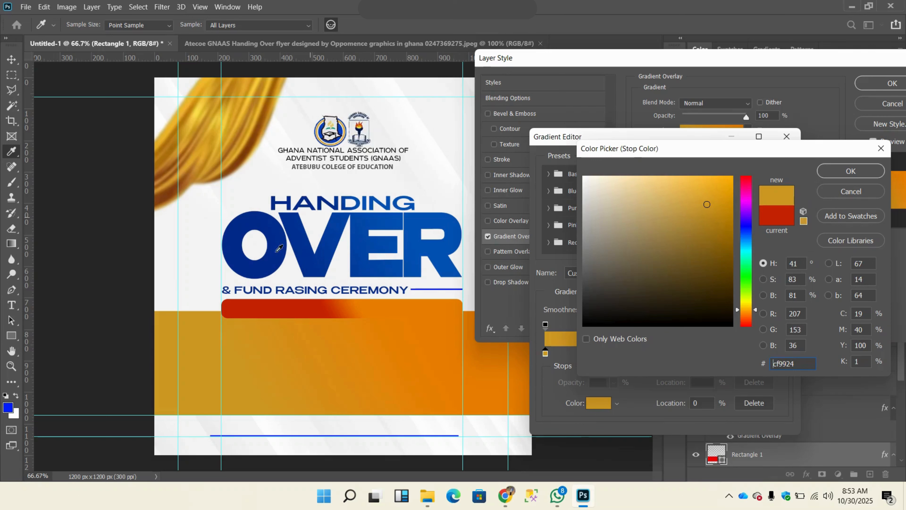
pyautogui.click(283, 235)
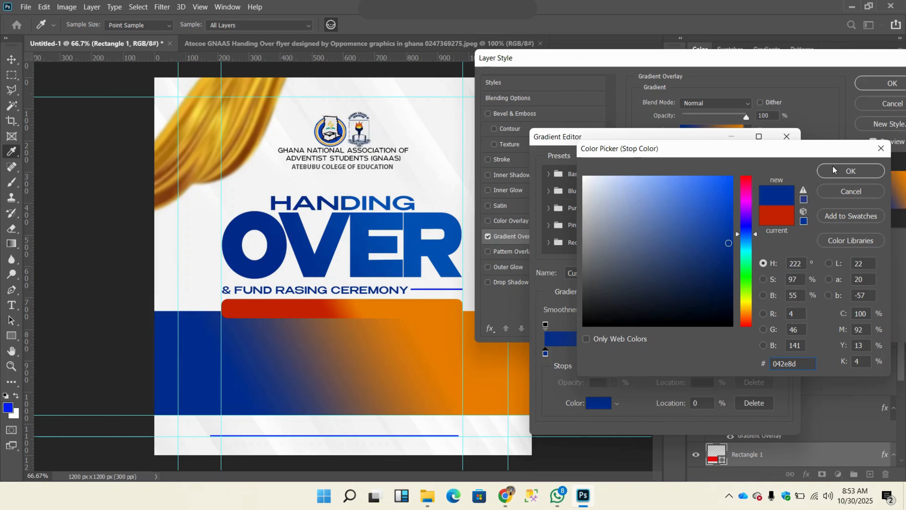
pyautogui.click(833, 170)
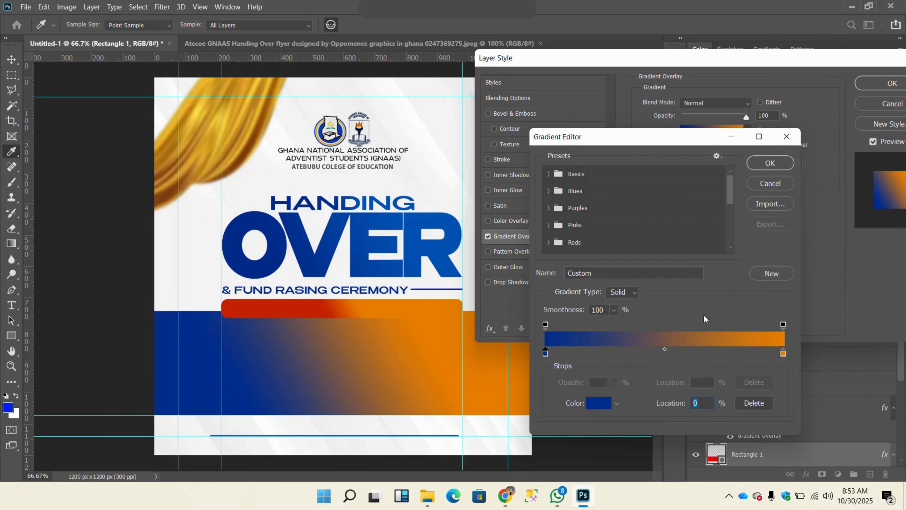
# Step: Set the band gradient's ending stop to #0551b3, sampled from the R of "over", and apply the overlay
pyautogui.click(783, 353)
pyautogui.click(601, 410)
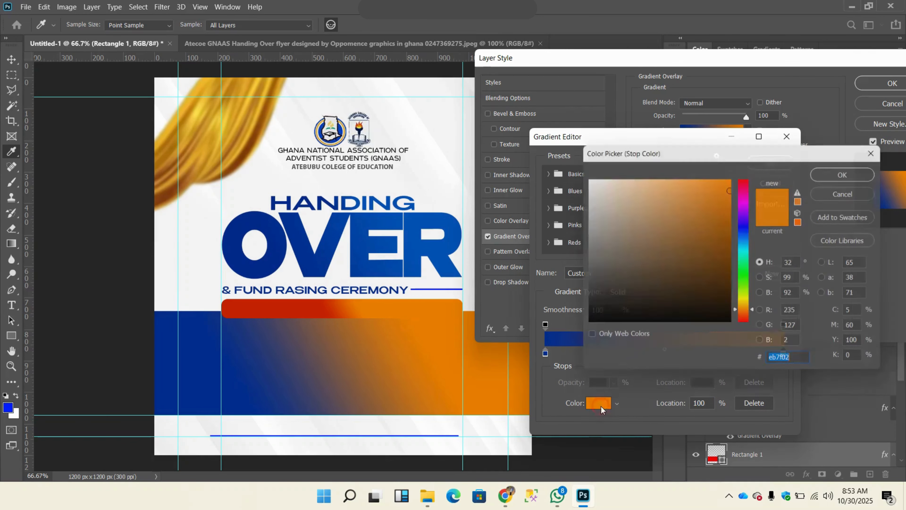
pyautogui.click(427, 231)
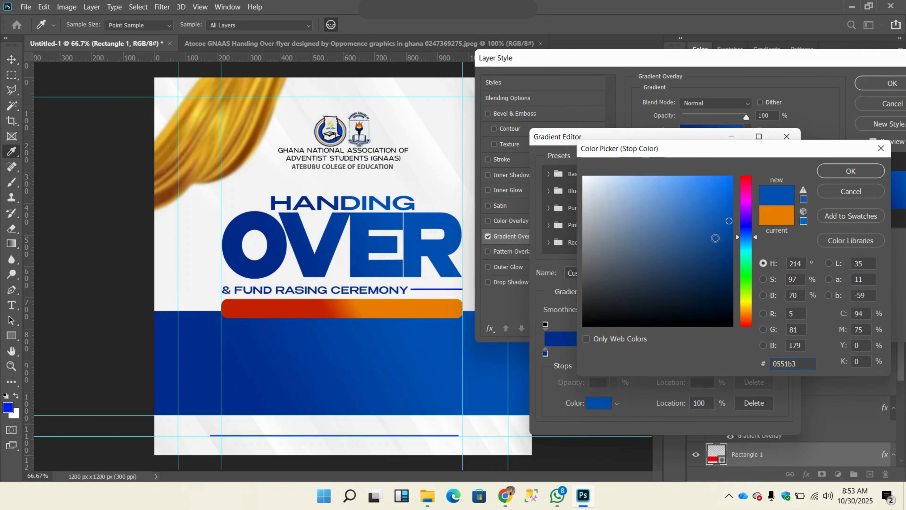
pyautogui.click(848, 172)
pyautogui.click(771, 163)
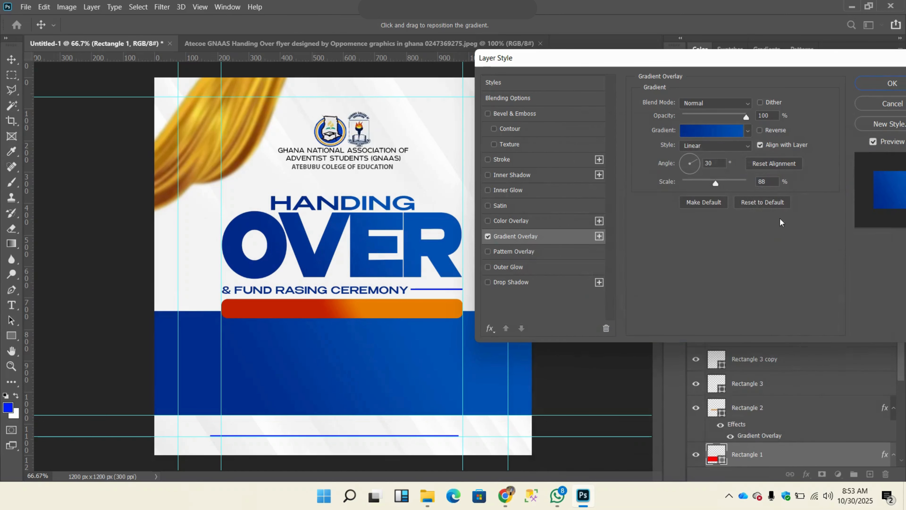
pyautogui.click(871, 82)
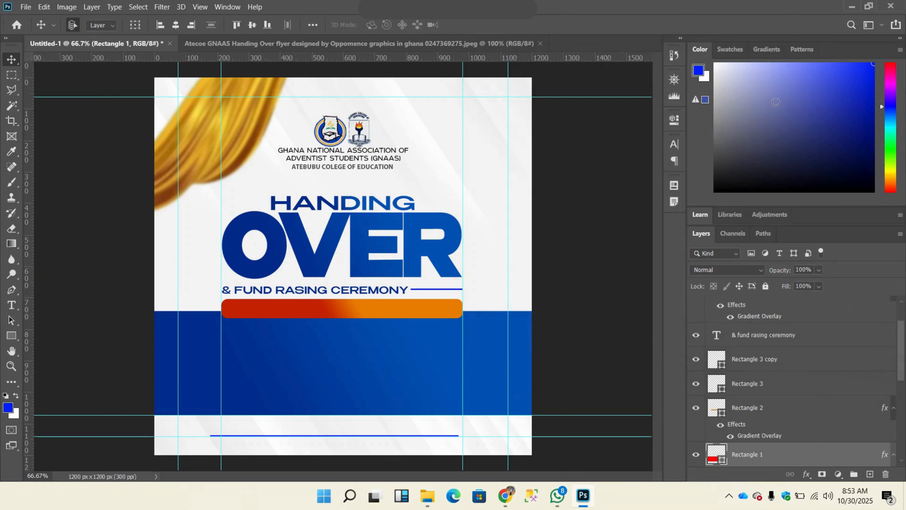
# Step: Check the reference flyer's wording and add a text line reading "AIM : TO IMPROVE COORDINATION IN THE SECTOR" above the HANDING title
pyautogui.click(483, 46)
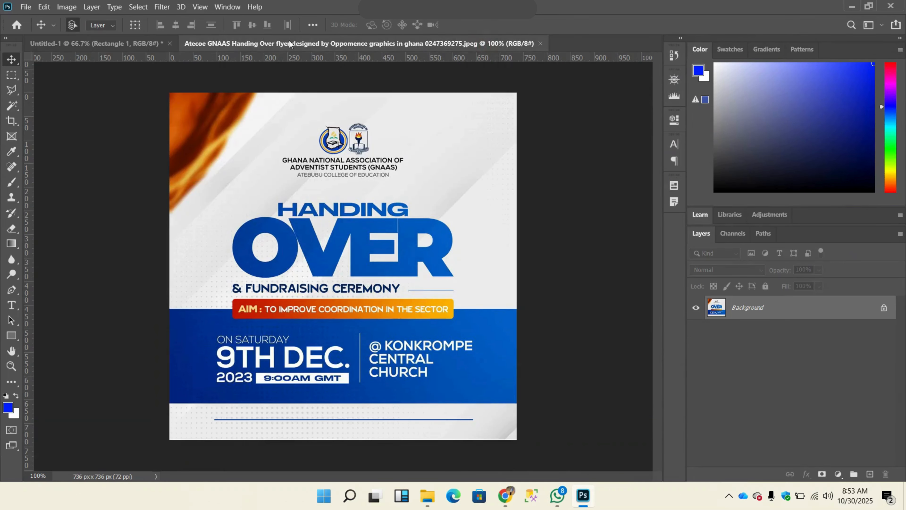
pyautogui.click(129, 44)
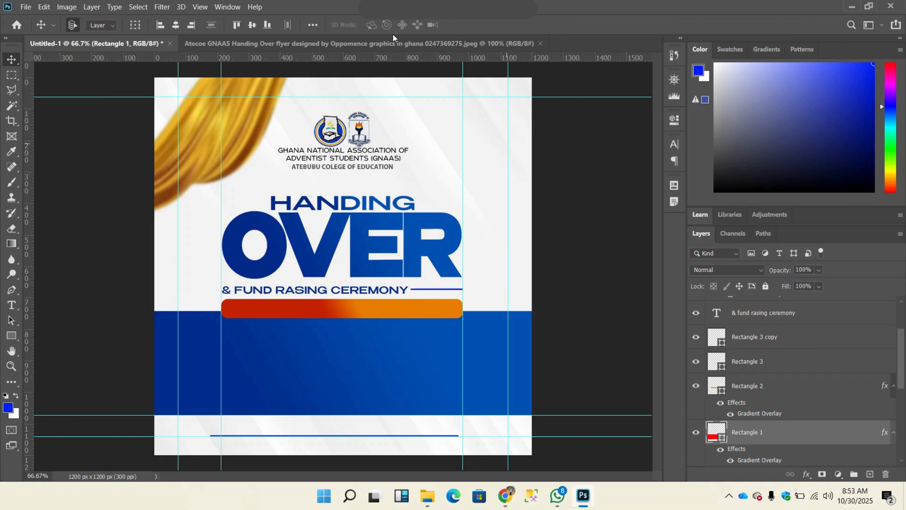
pyautogui.click(392, 44)
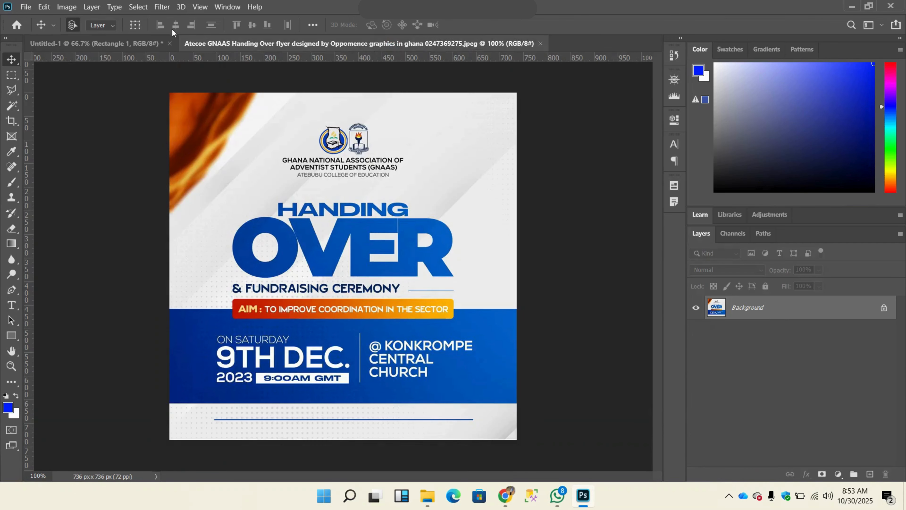
pyautogui.click(111, 45)
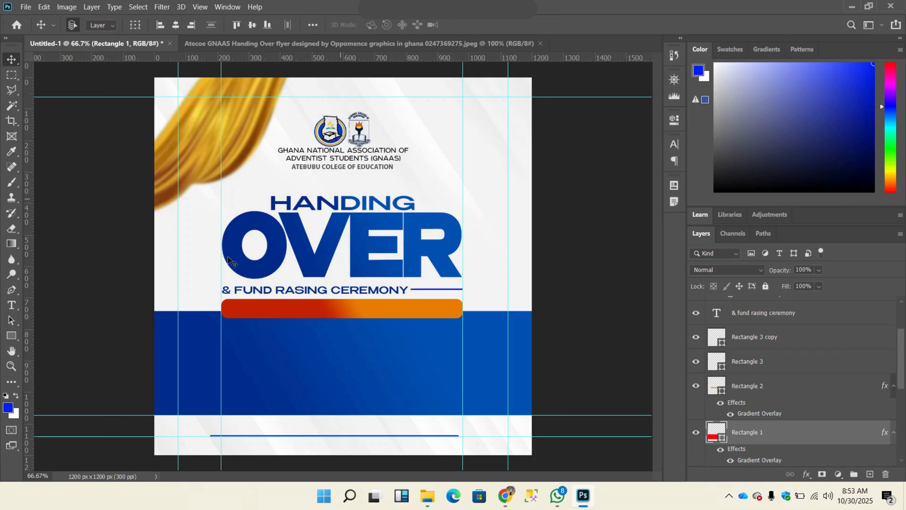
pyautogui.click(16, 308)
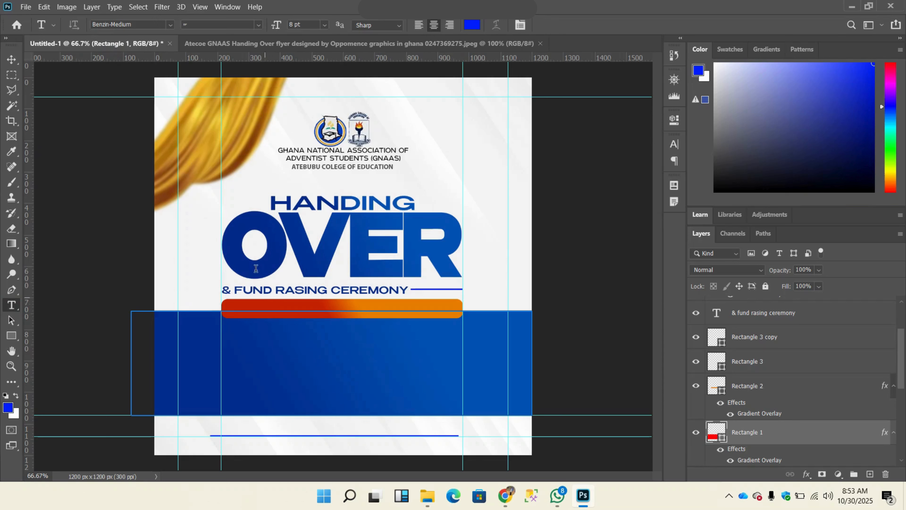
pyautogui.click(327, 180)
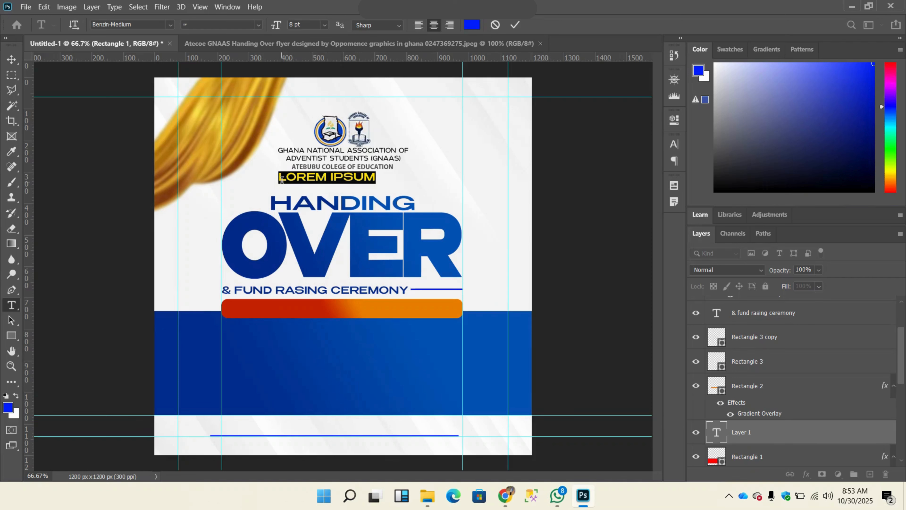
pyautogui.write('AI')
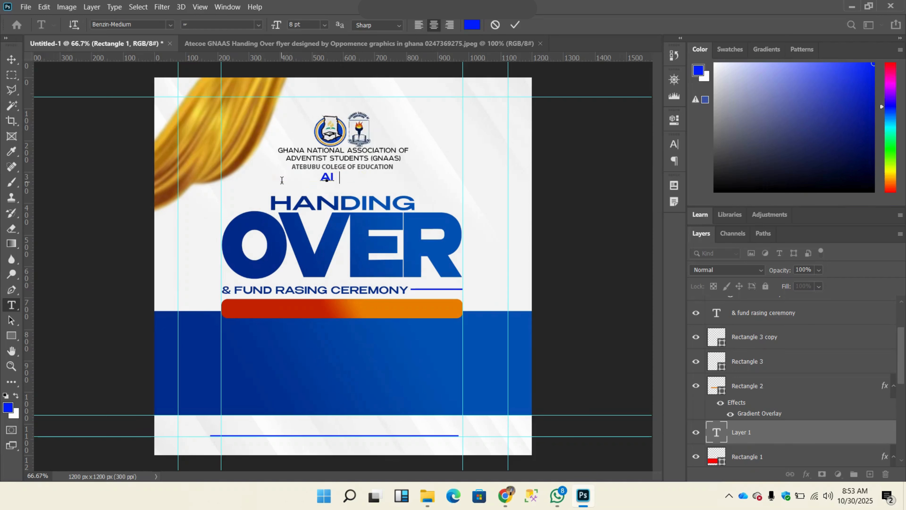
pyautogui.write('M : TO I MPROVE')
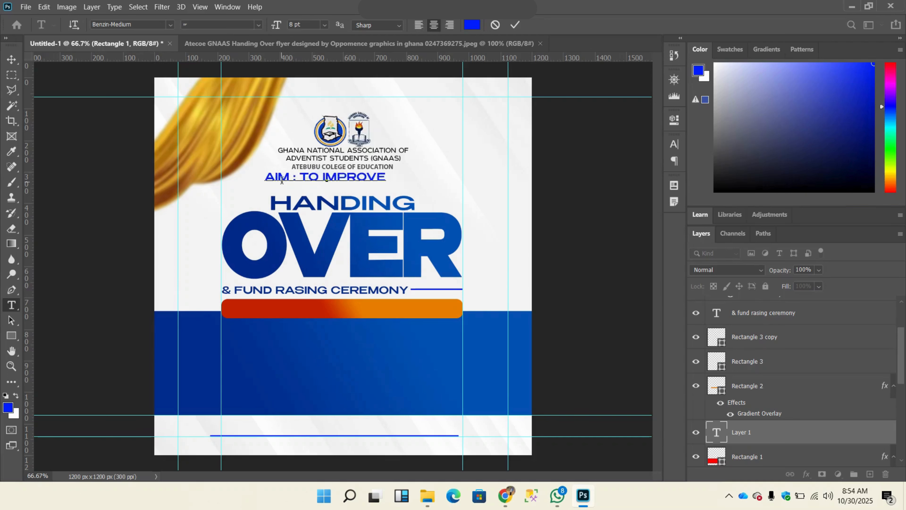
pyautogui.write(' COORD')
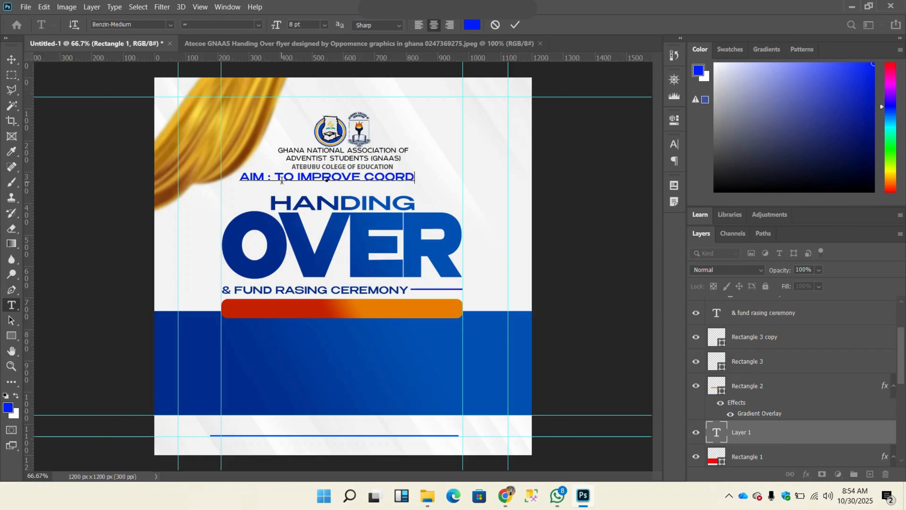
pyautogui.write('INATION')
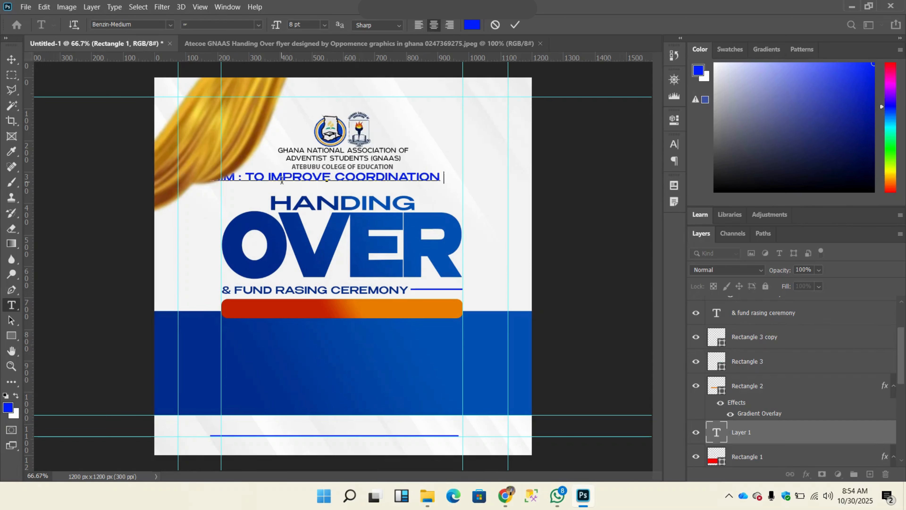
pyautogui.write(' IN THE SCE')
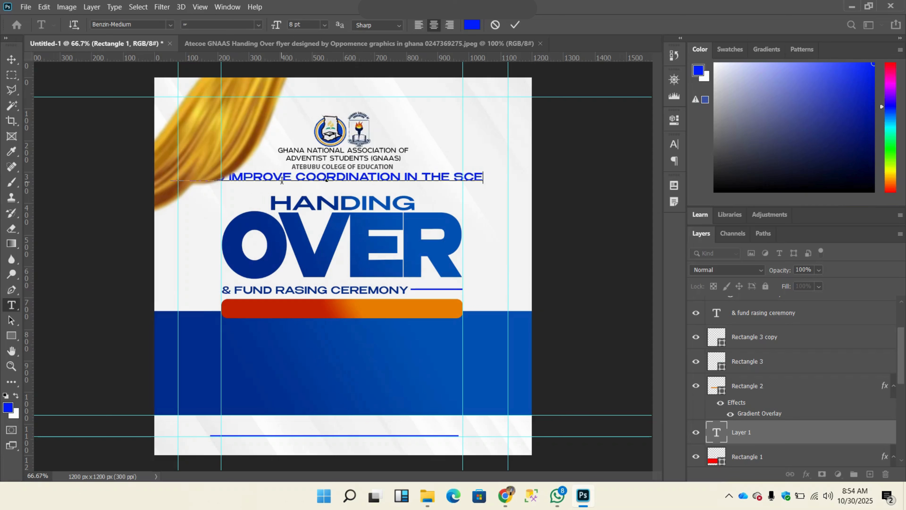
pyautogui.press('BackSpace')
pyautogui.press('BackSpace')
pyautogui.write('ECTOR')
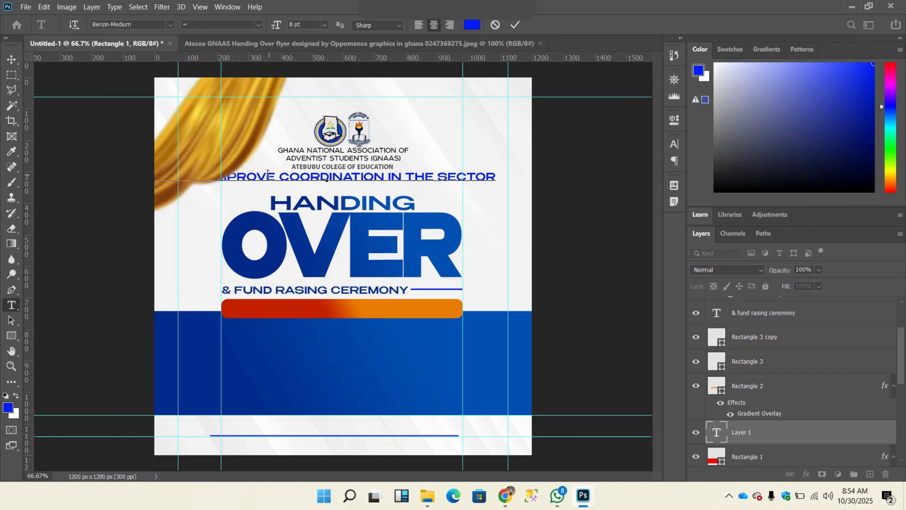
pyautogui.click(515, 26)
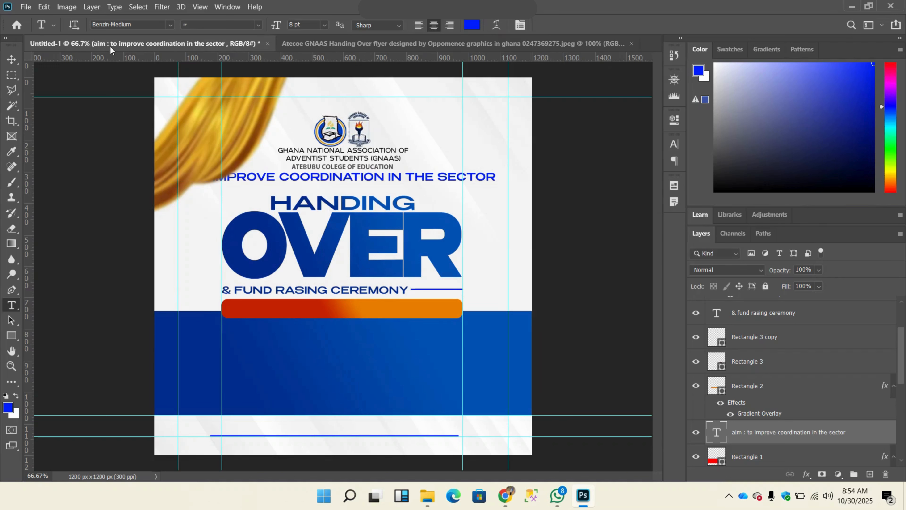
# Step: Scale the AIM text line down proportionally to about 64.7%, making it about 709 px wide
pyautogui.click(11, 59)
pyautogui.hotkey('ctrl', 't')
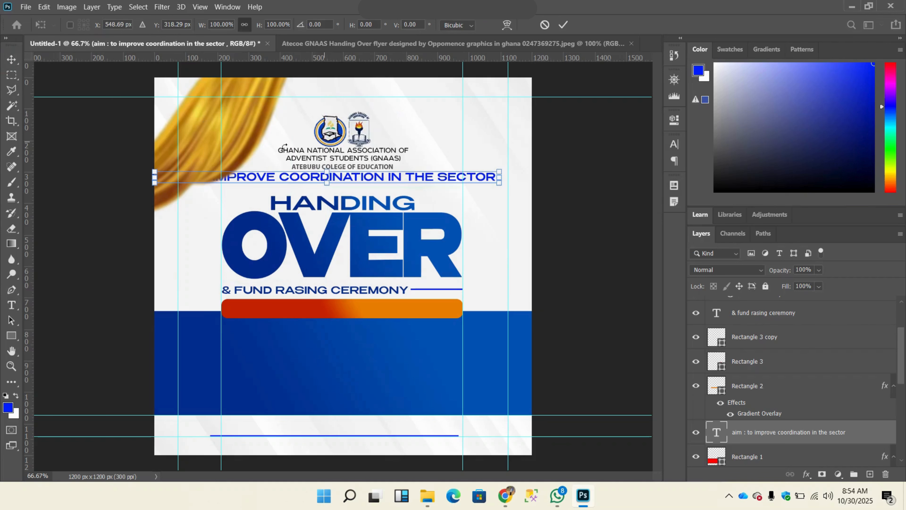
pyautogui.moveTo(155, 171); pyautogui.dragTo(276, 175)
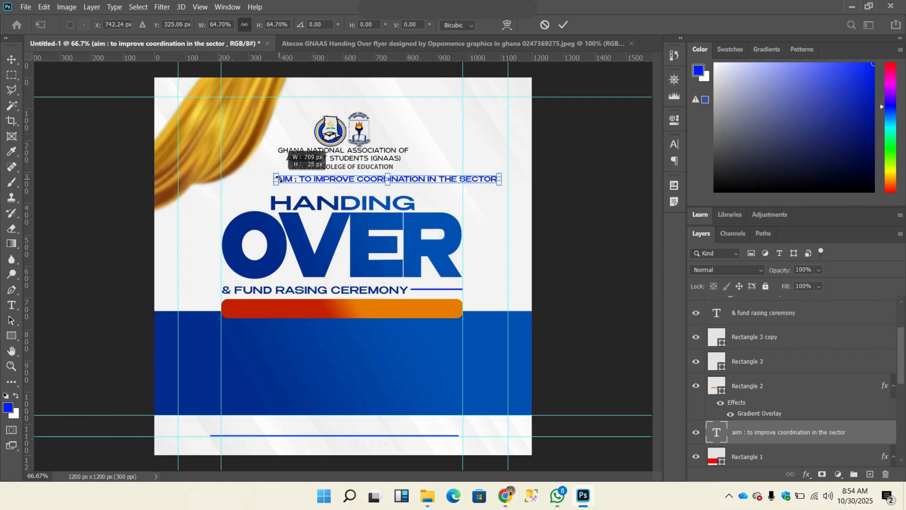
pyautogui.click(563, 24)
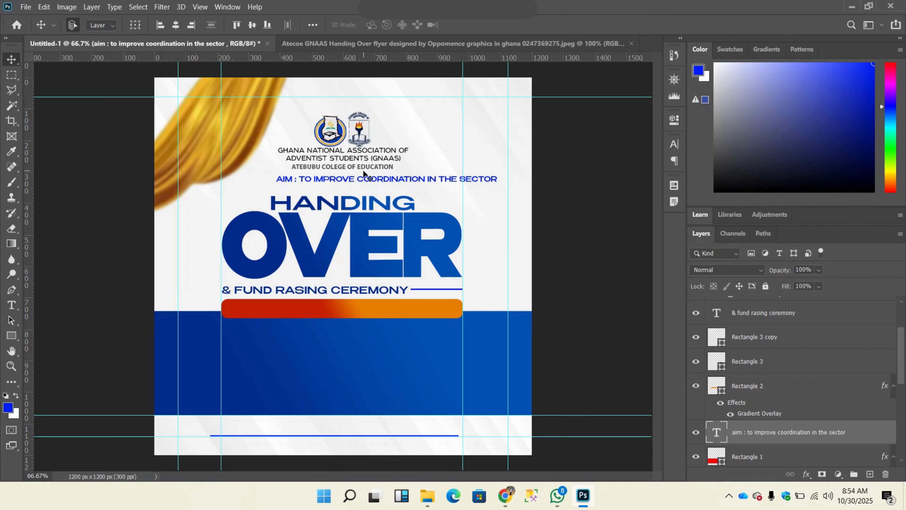
# Step: Colour the words "TO IMPROVE COORDINATION IN THE SECTOR" white, #ffffff
pyautogui.doubleClick(352, 178)
pyautogui.click(339, 181)
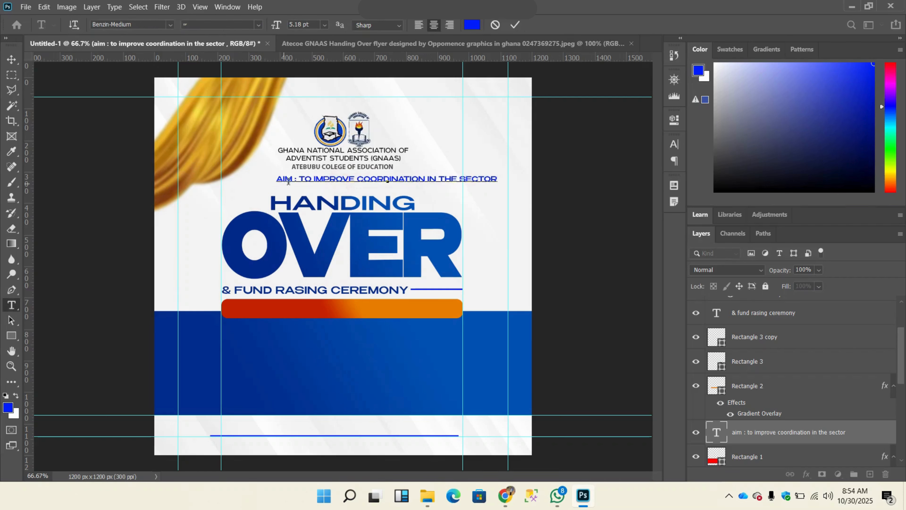
pyautogui.click(300, 178)
pyautogui.moveTo(300, 178); pyautogui.dragTo(518, 173)
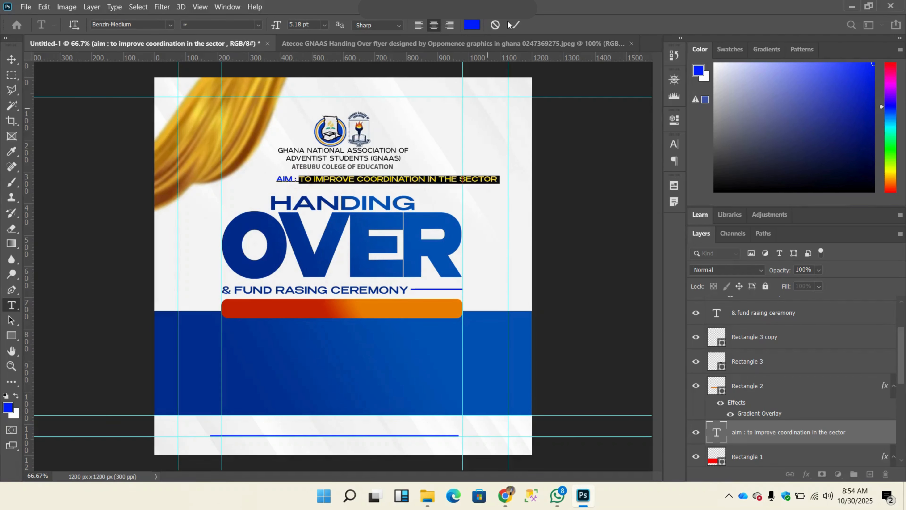
pyautogui.click(472, 25)
pyautogui.moveTo(597, 189); pyautogui.dragTo(584, 177)
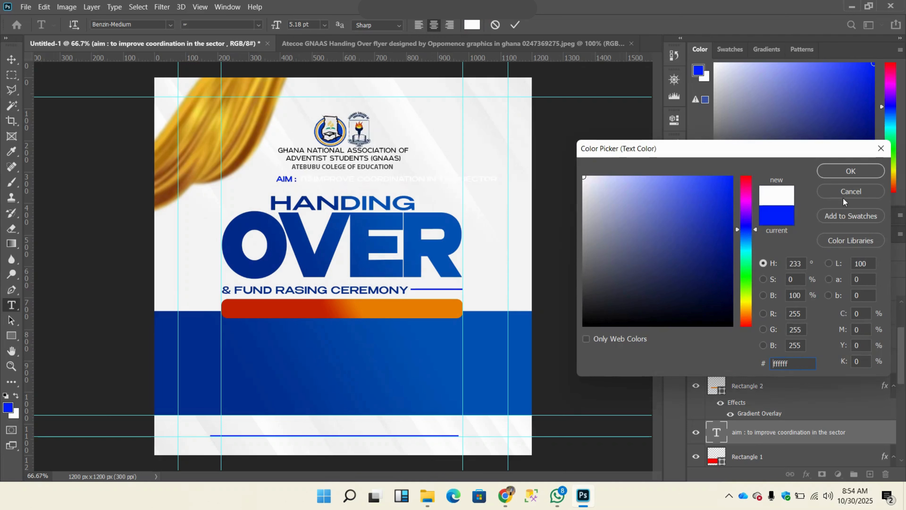
pyautogui.click(850, 171)
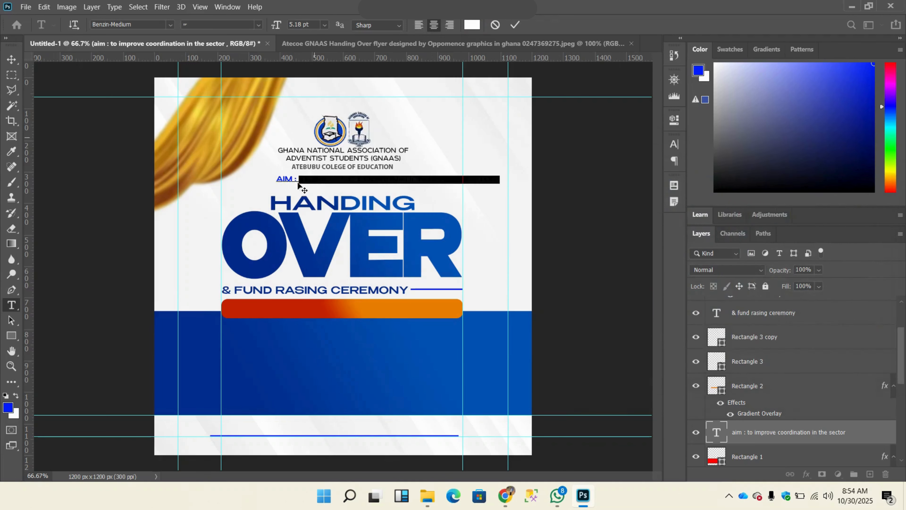
# Step: Colour "AIM :" golden yellow #e9a50c, starting from a shade sampled from the gold curtain, and commit the text edit
pyautogui.click(297, 178)
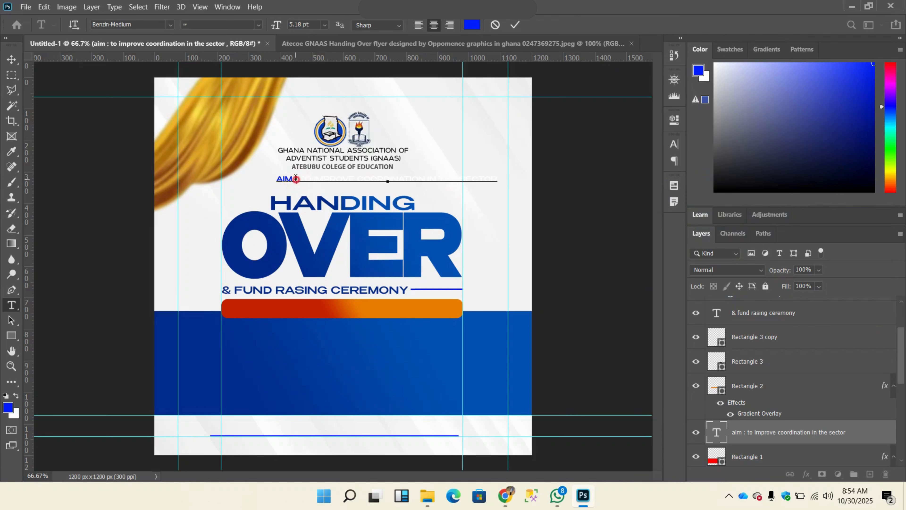
pyautogui.moveTo(295, 178); pyautogui.dragTo(274, 178)
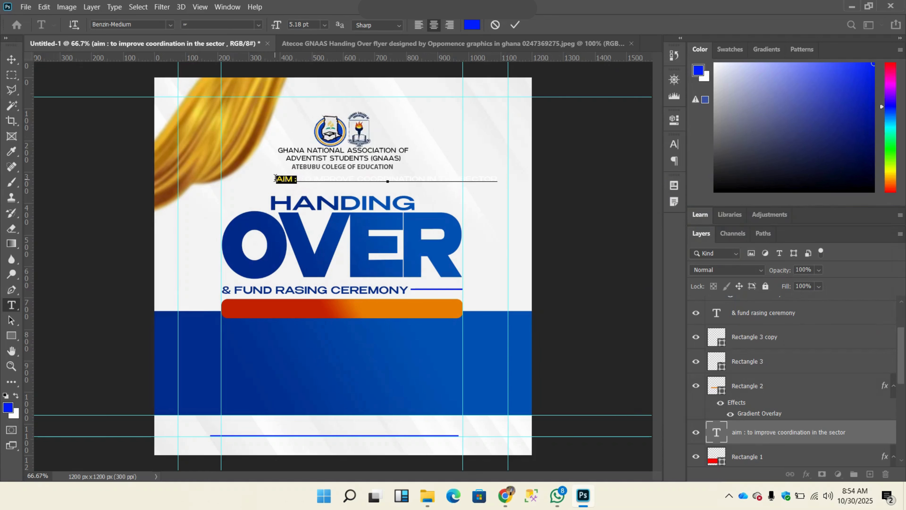
pyautogui.click(472, 25)
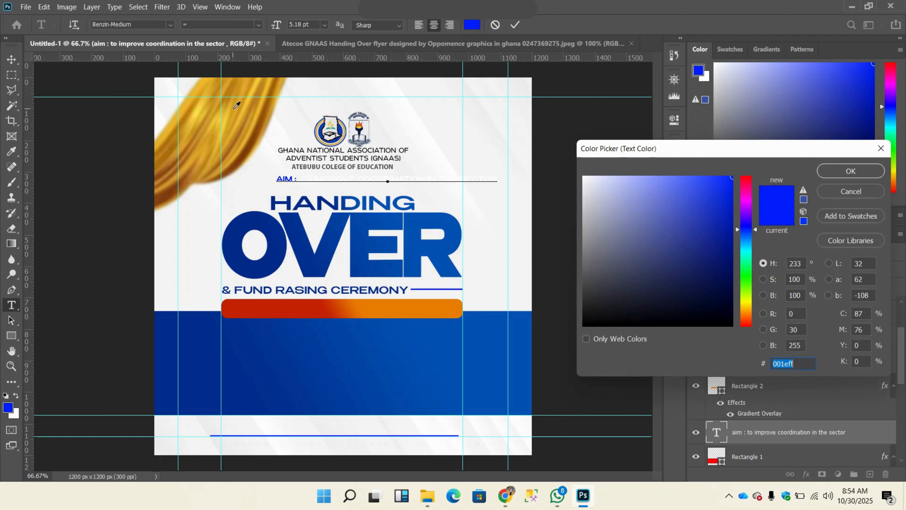
pyautogui.click(236, 105)
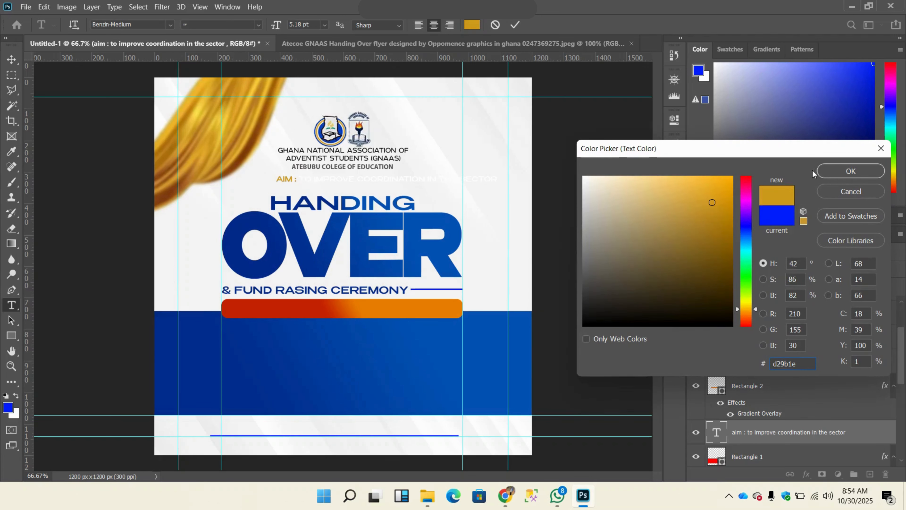
pyautogui.click(726, 189)
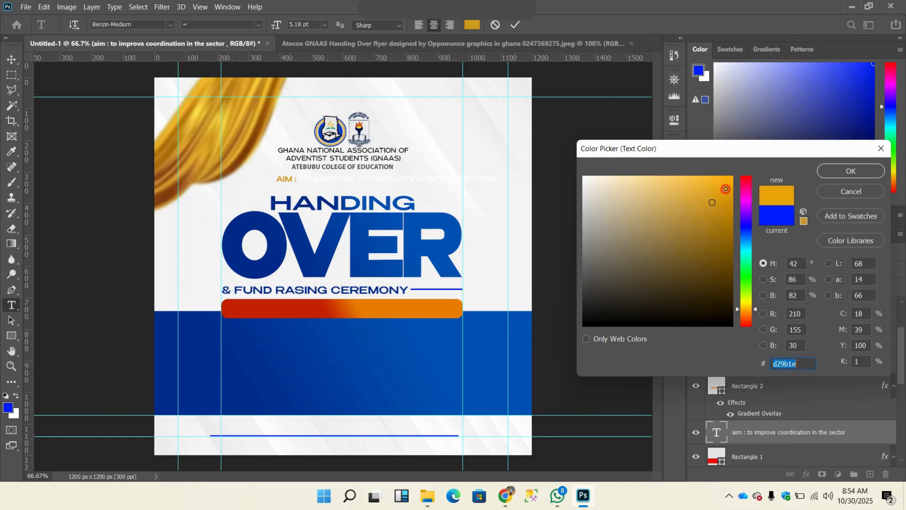
pyautogui.click(841, 173)
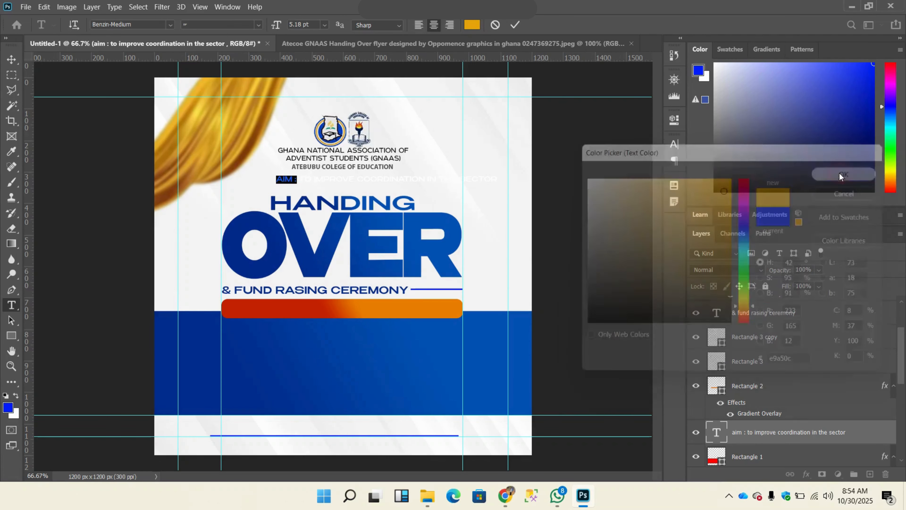
pyautogui.click(515, 25)
# Step: Centre the AIM text line on the rounded red-orange bar and bring its layer to the top of the layer stack
pyautogui.press('v')
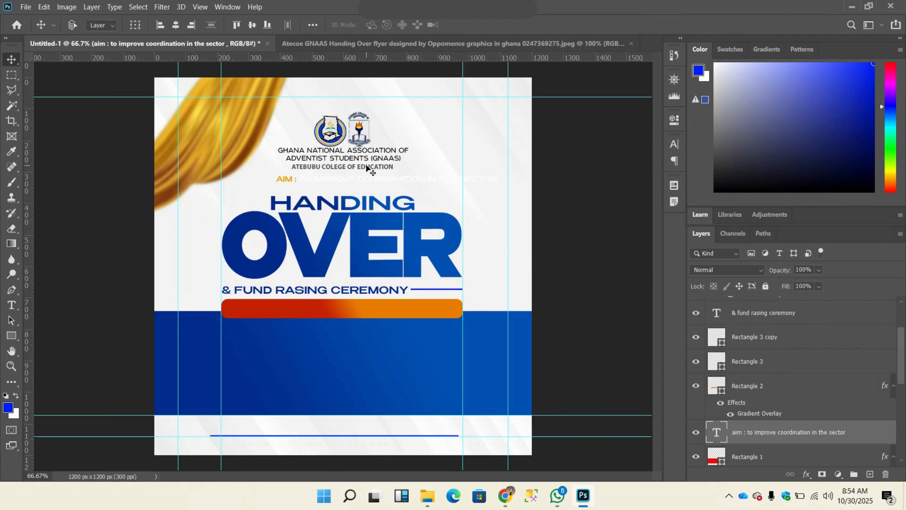
pyautogui.hotkey('ctrl', 't')
pyautogui.moveTo(345, 178); pyautogui.dragTo(306, 306)
pyautogui.click(560, 27)
pyautogui.moveTo(786, 434); pyautogui.dragTo(771, 300)
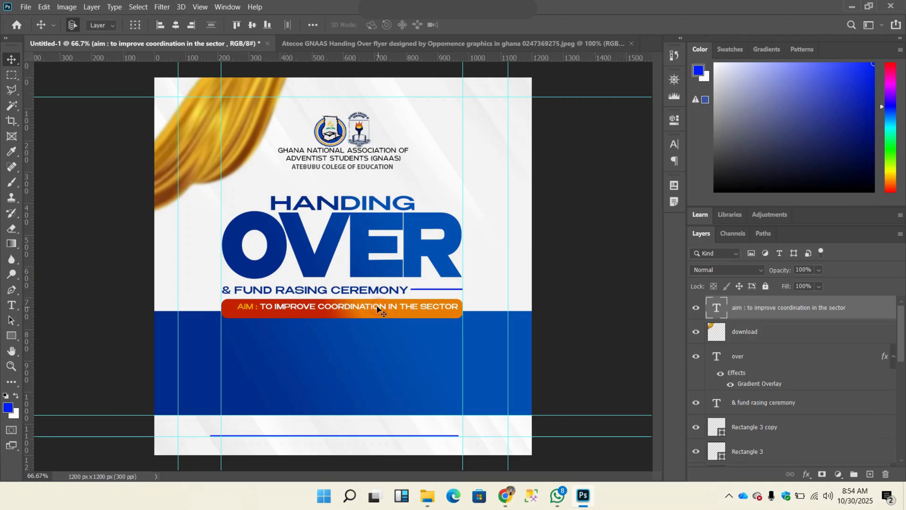
pyautogui.moveTo(377, 306); pyautogui.dragTo(369, 314)
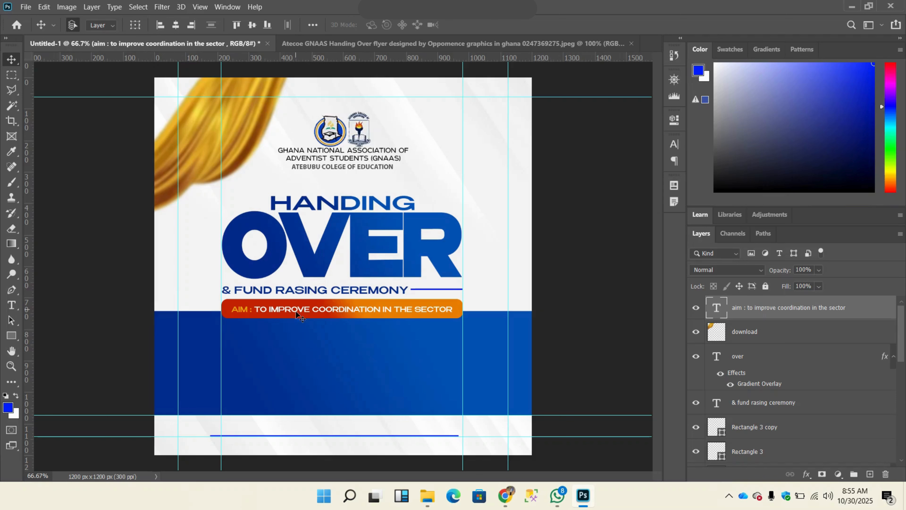
pyautogui.press('ctrl')
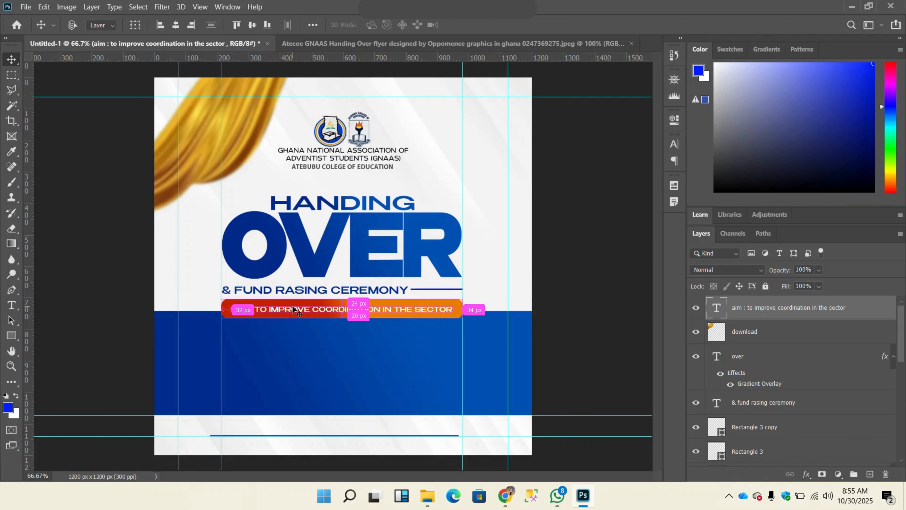
# Step: Duplicate the AIM text layer and place the copy on the blue band below the rounded bar
pyautogui.hotkey('ctrl', 'j')
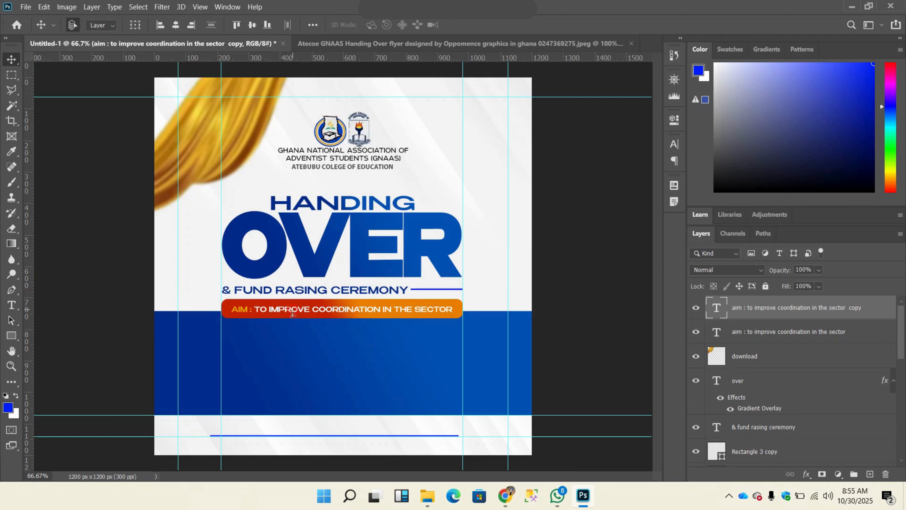
pyautogui.moveTo(292, 312); pyautogui.dragTo(222, 348)
pyautogui.doubleClick(222, 348)
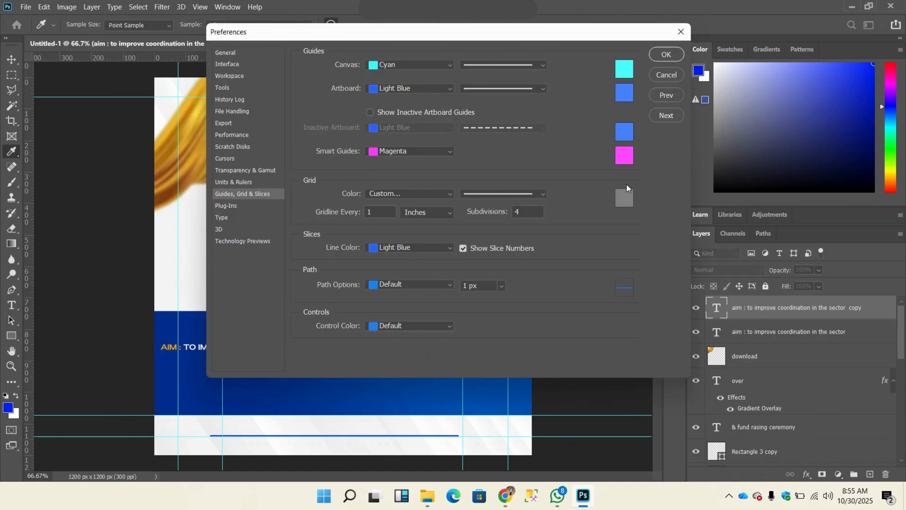
pyautogui.click(666, 74)
# Step: Replace the copied AIM text on the blue band with "ON SATURDAY", colour it white and commit the edit
pyautogui.doubleClick(242, 347)
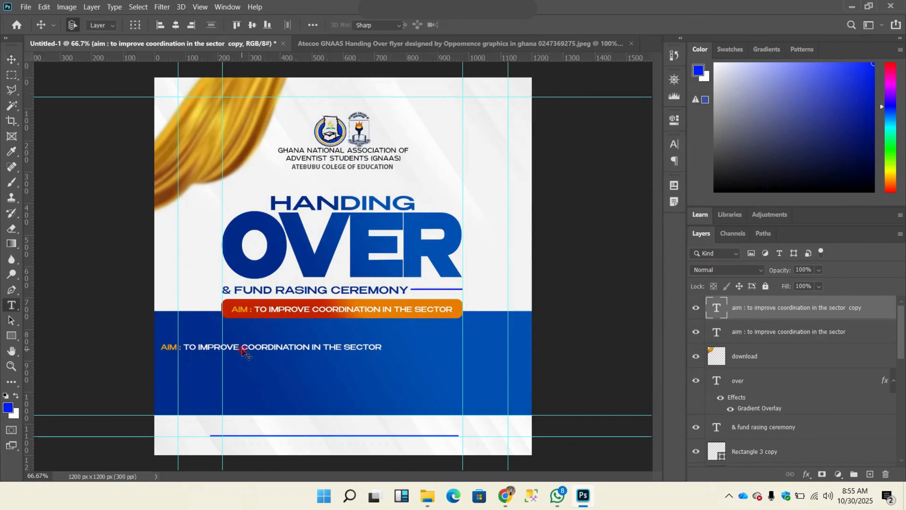
pyautogui.write('ON SATURDAY')
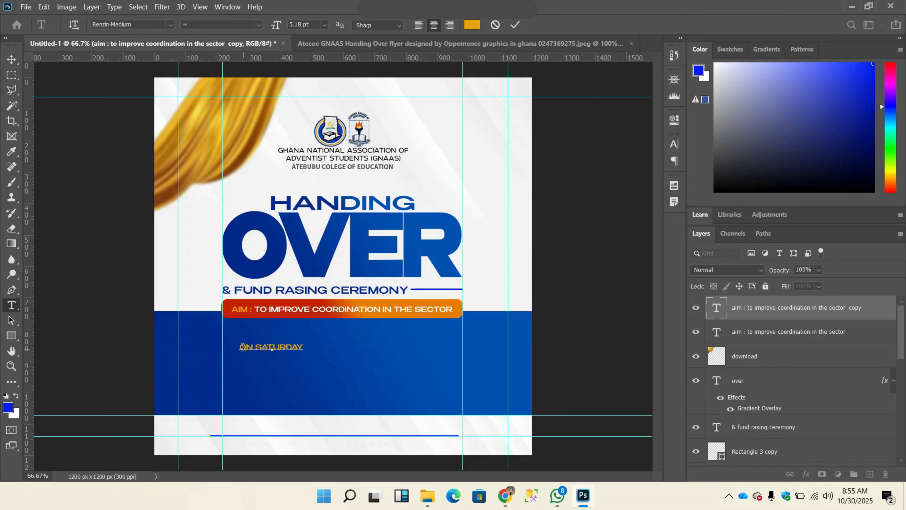
pyautogui.hotkey('ctrl', 'a')
pyautogui.click(474, 25)
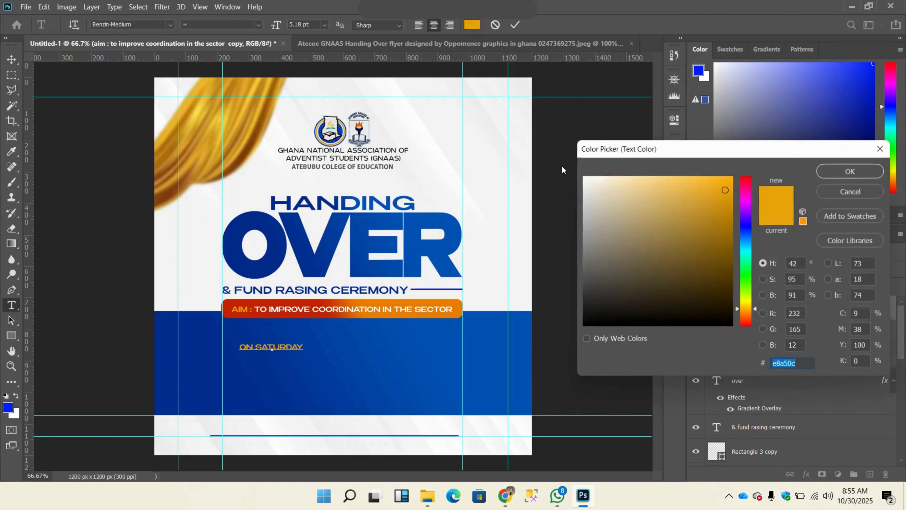
pyautogui.click(584, 177)
pyautogui.click(848, 168)
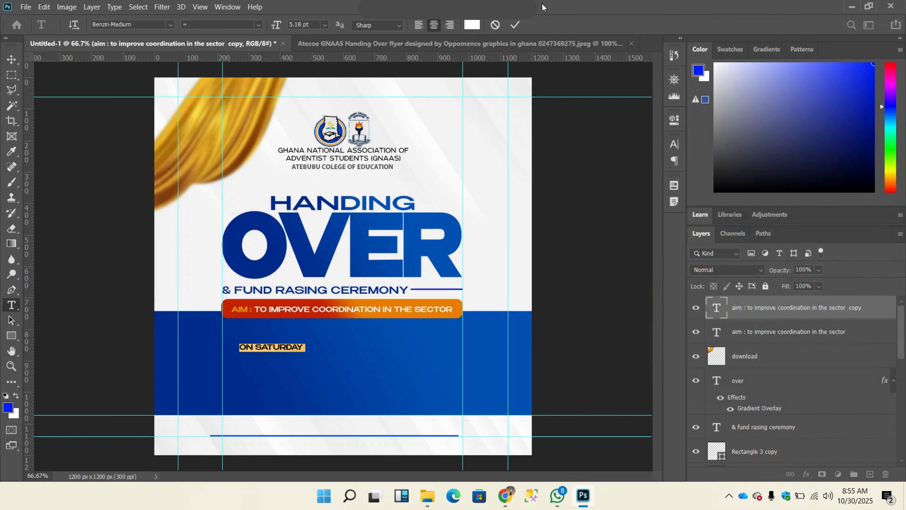
pyautogui.click(7, 60)
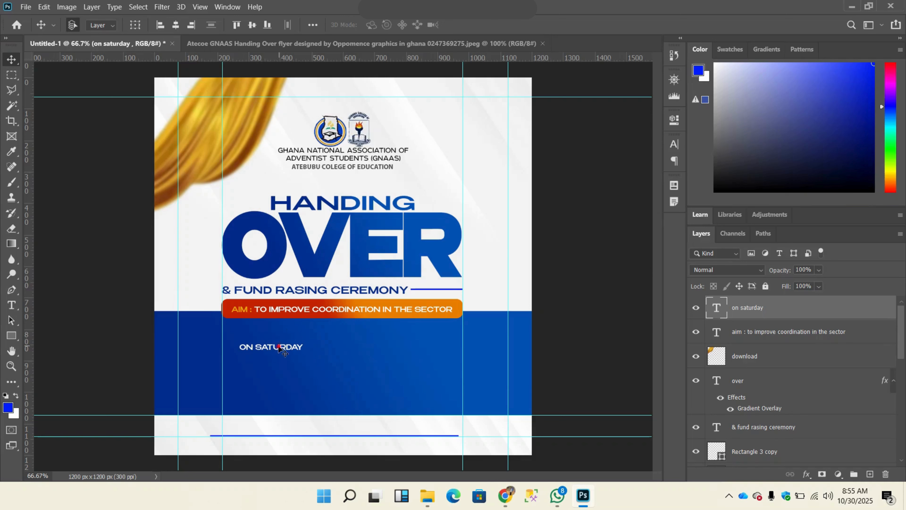
# Step: Set the "ON SATURDAY" text in Benzin-Regular and align its left edge with the vertical guide under the rounded bar's left end
pyautogui.moveTo(279, 348); pyautogui.dragTo(257, 342)
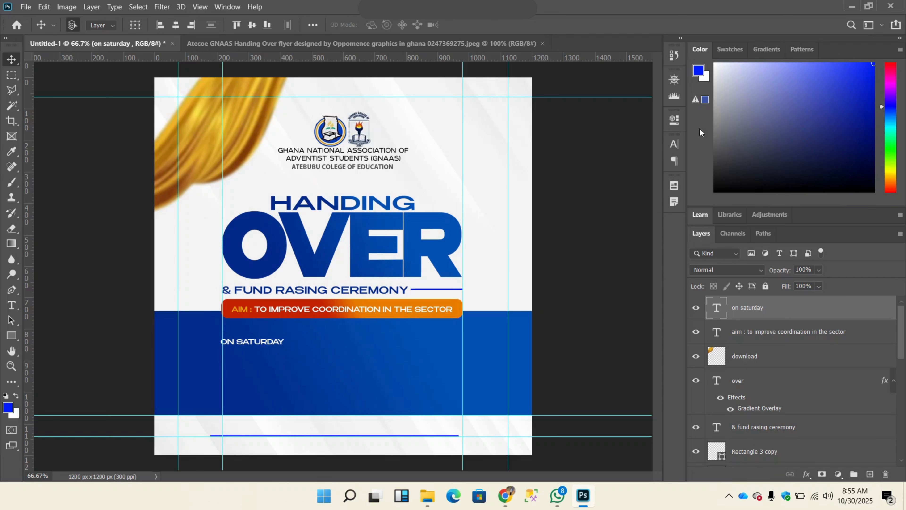
pyautogui.click(680, 143)
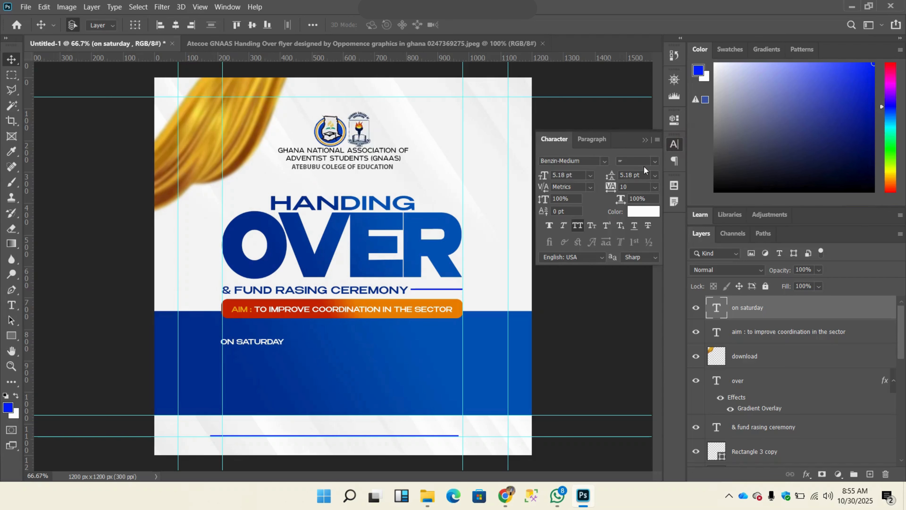
pyautogui.click(599, 161)
pyautogui.write('ben')
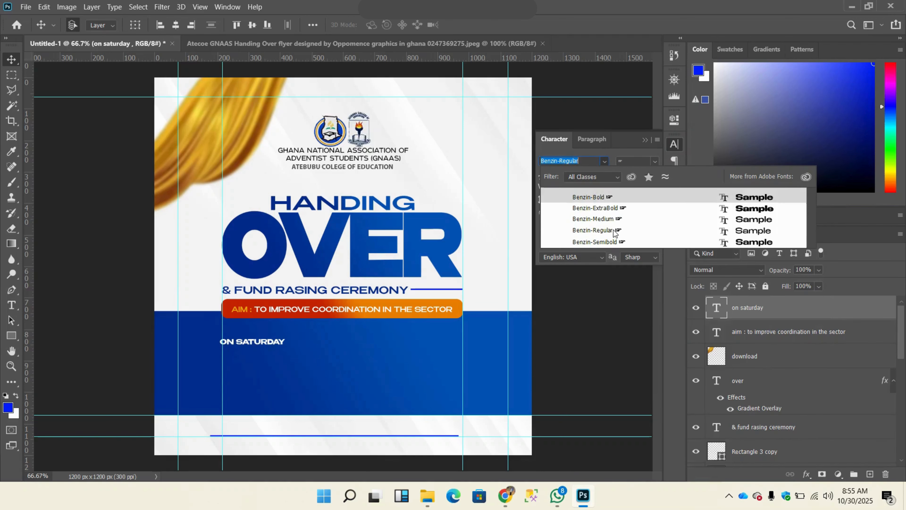
pyautogui.click(603, 230)
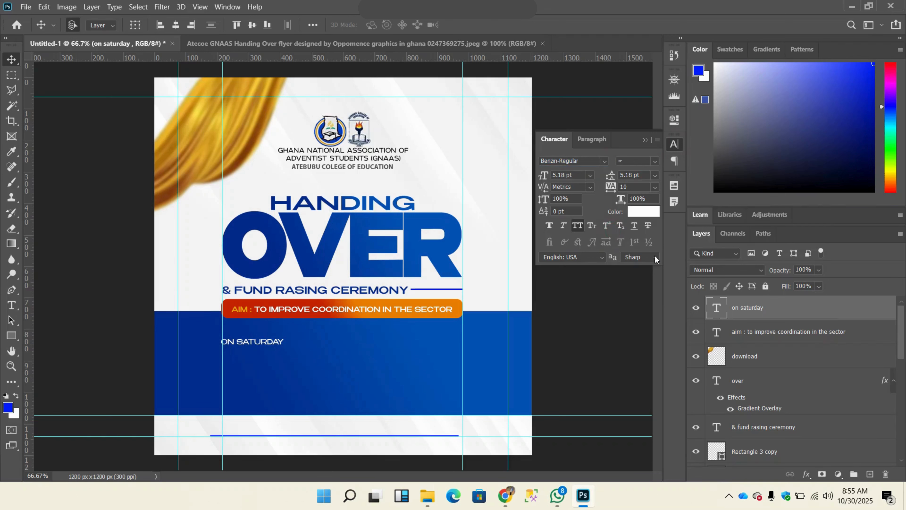
pyautogui.press('Right')
pyautogui.press('Right')
pyautogui.press('Right')
pyautogui.press('Right')
pyautogui.press('Right')
pyautogui.press('Right')
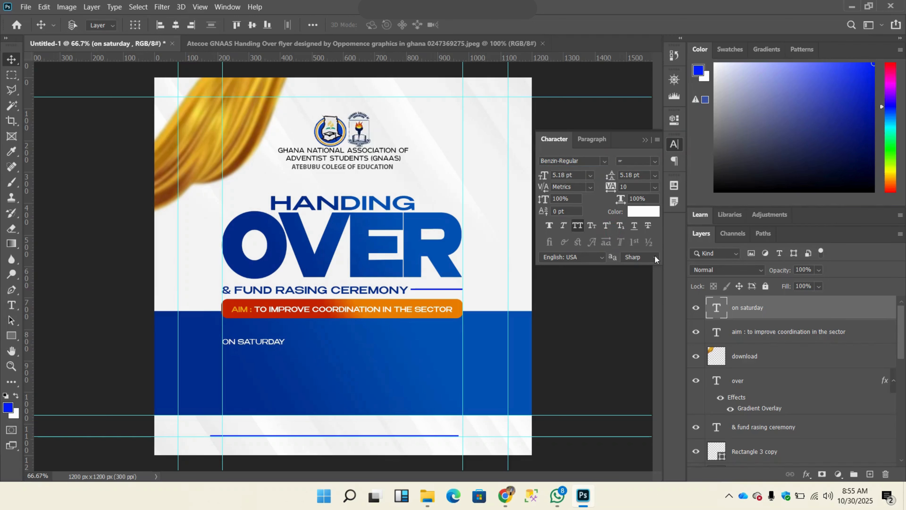
# Step: Duplicate the "ON SATURDAY" text layer and place the copy directly below the original
pyautogui.hotkey('ctrl', 'j')
pyautogui.moveTo(246, 342); pyautogui.dragTo(245, 353)
pyautogui.doubleClick(245, 353)
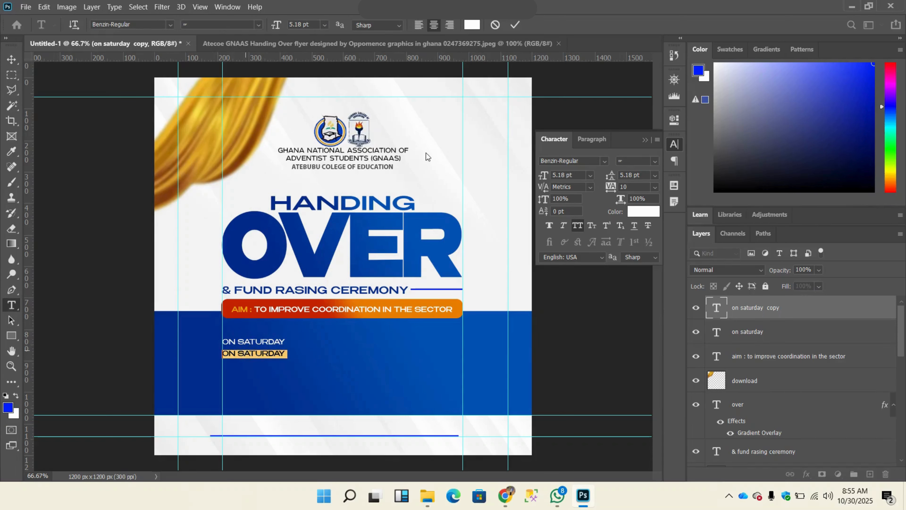
pyautogui.click(517, 24)
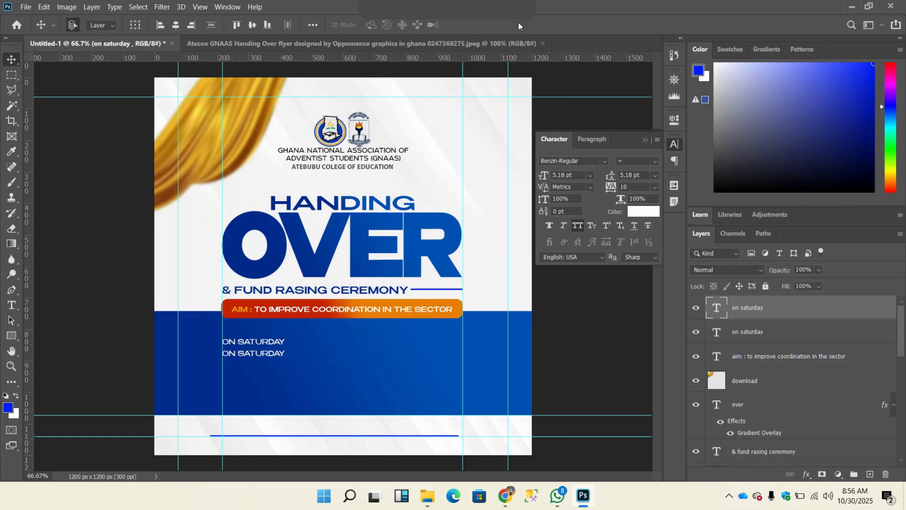
# Step: Check the date wording in the reference flyer and replace the lower "ON SATURDAY" copy with "9TH DEC"
pyautogui.doubleClick(248, 352)
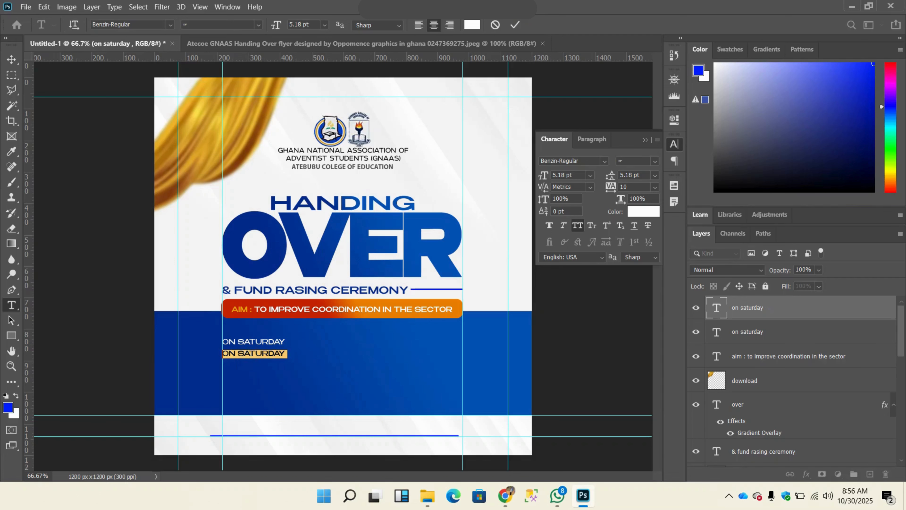
pyautogui.click(516, 25)
pyautogui.click(449, 43)
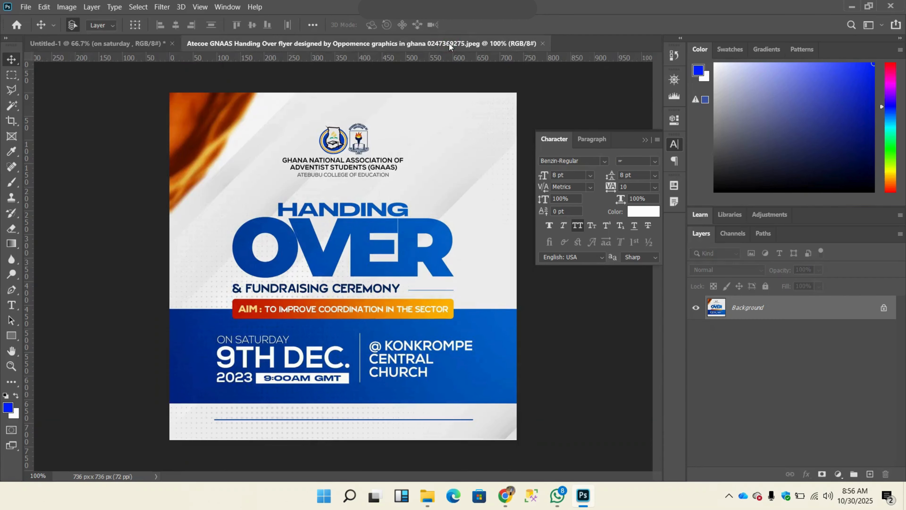
pyautogui.click(111, 44)
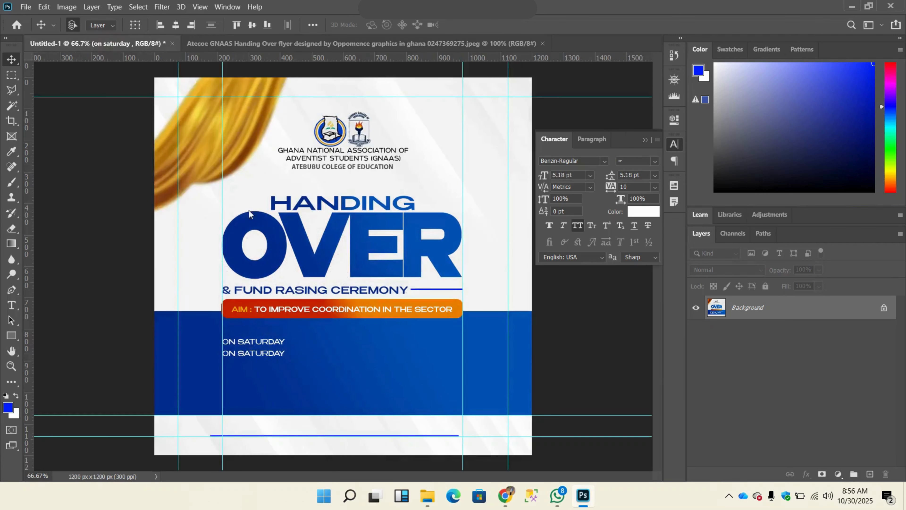
pyautogui.click(262, 361)
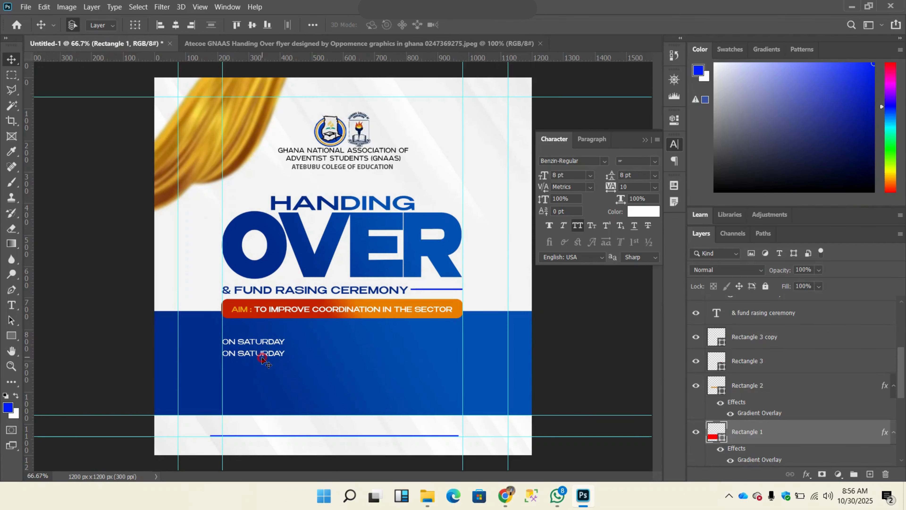
pyautogui.doubleClick(262, 353)
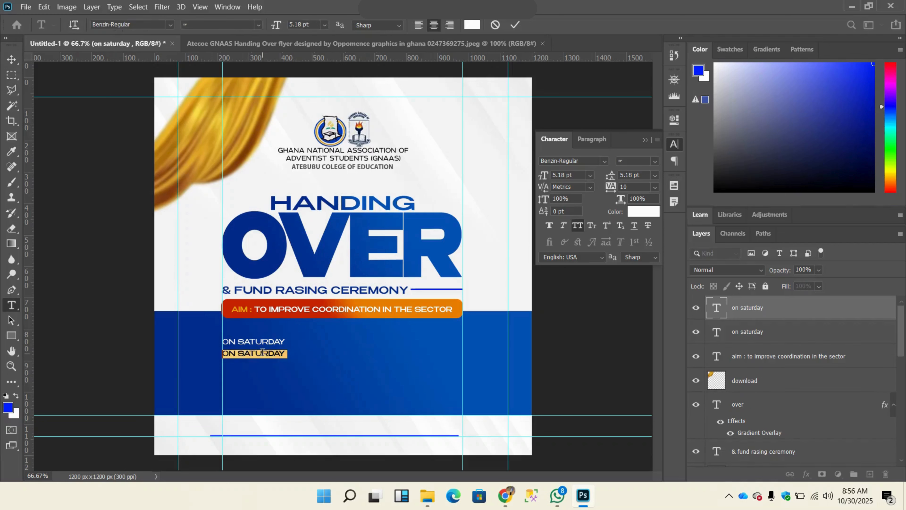
pyautogui.write('sath dec')
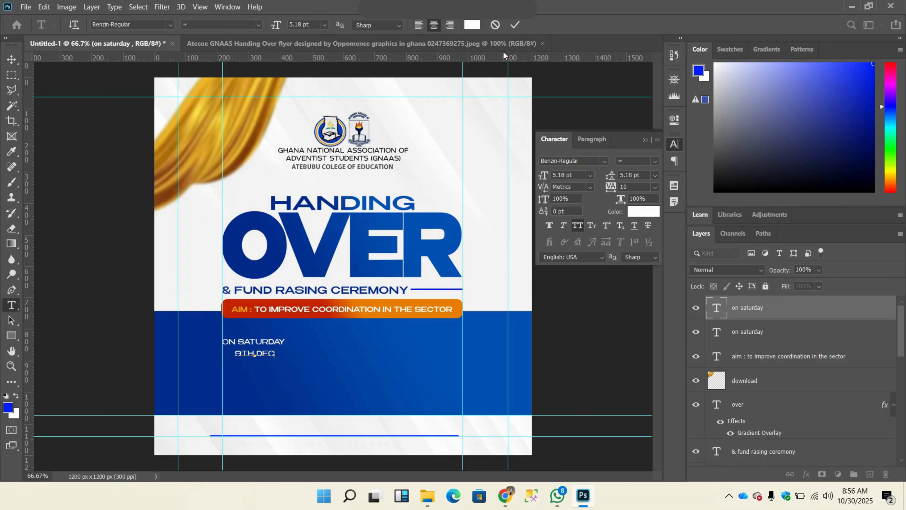
pyautogui.hotkey('ctrl', 'Return')
# Step: Change the font of the "9TH DEC" text to Albeit Grotesk Caps Bold
pyautogui.click(589, 159)
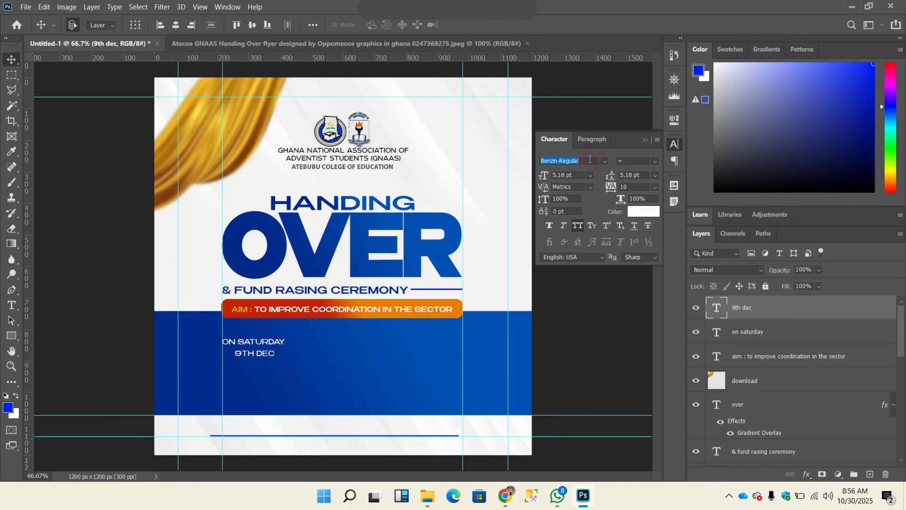
pyautogui.write('albe')
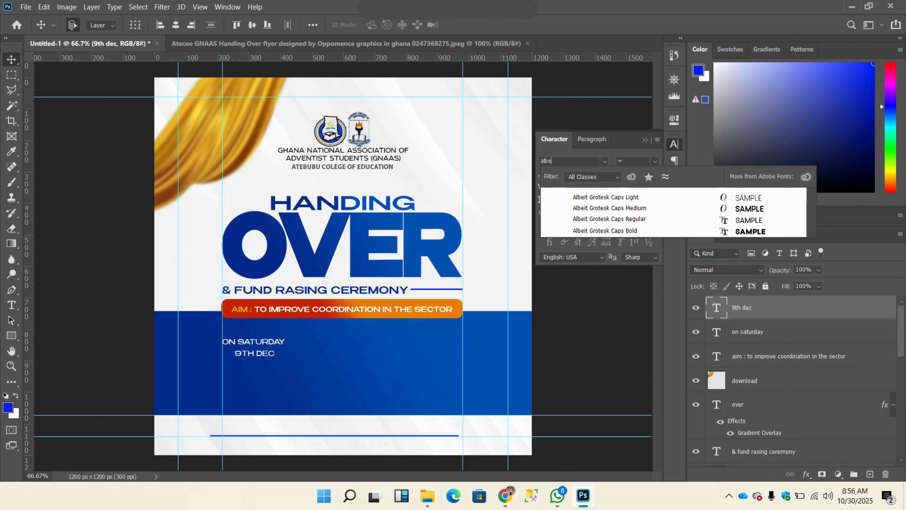
pyautogui.click(633, 232)
pyautogui.click(107, 218)
pyautogui.press('ctrl')
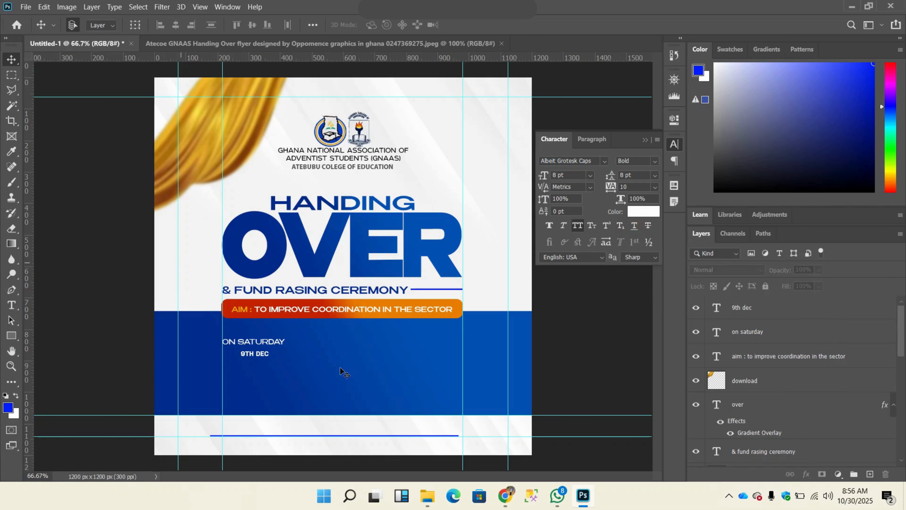
# Step: Scale the "9TH DEC" text up to about 467% and align it with the left guide just below "ON SATURDAY"
pyautogui.keyDown('ctrl'); pyautogui.click(259, 357); pyautogui.keyUp('ctrl')
pyautogui.hotkey('ctrl', 't')
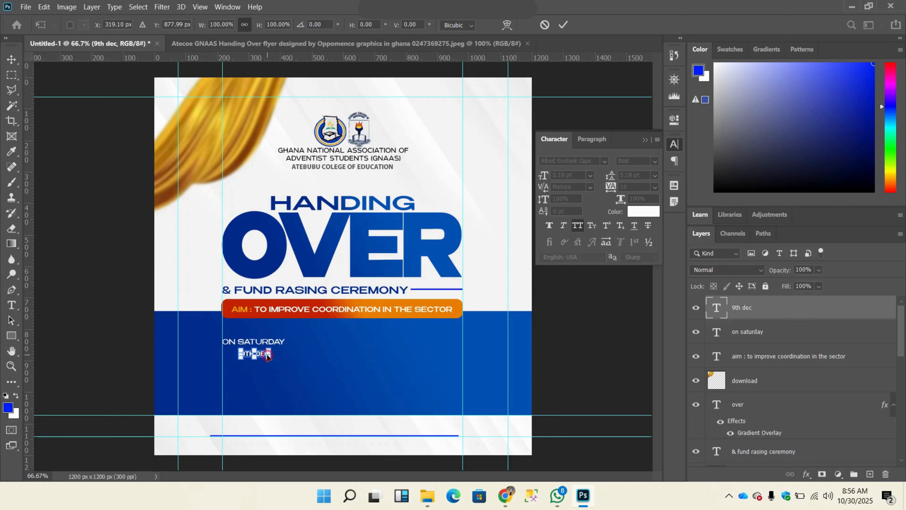
pyautogui.moveTo(269, 358); pyautogui.dragTo(375, 391)
pyautogui.moveTo(323, 373); pyautogui.dragTo(306, 367)
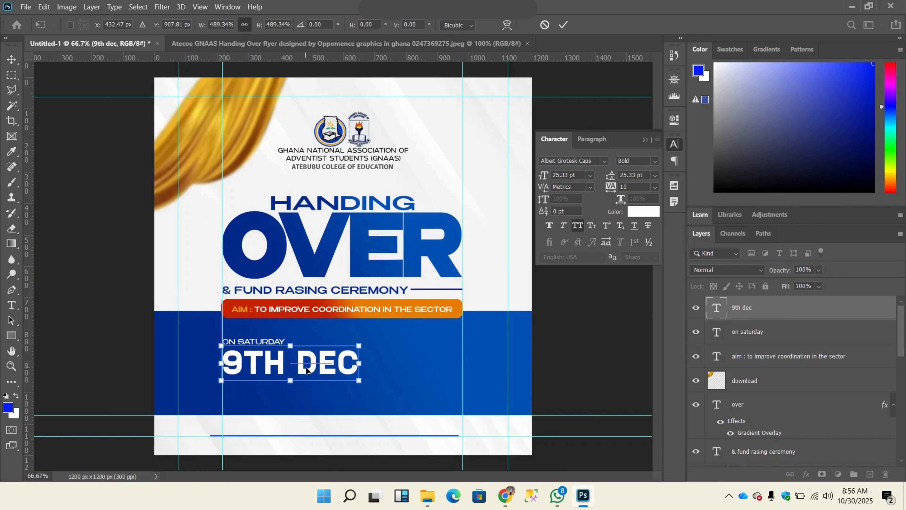
pyautogui.moveTo(363, 386); pyautogui.dragTo(356, 384)
pyautogui.click(562, 24)
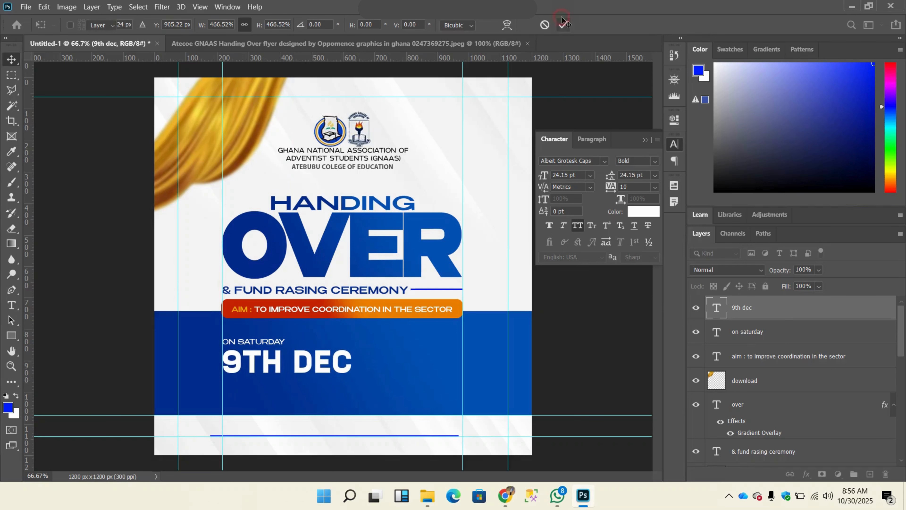
# Step: Compare "9TH DEC" with the reference flyer, set it to Regular with tracking 15, and realign it with the left guide
pyautogui.click(418, 45)
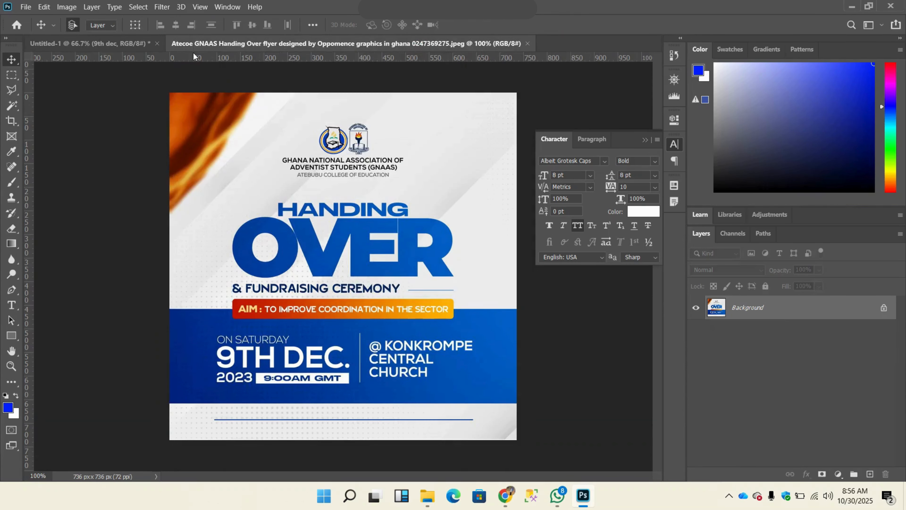
pyautogui.click(111, 44)
pyautogui.click(652, 163)
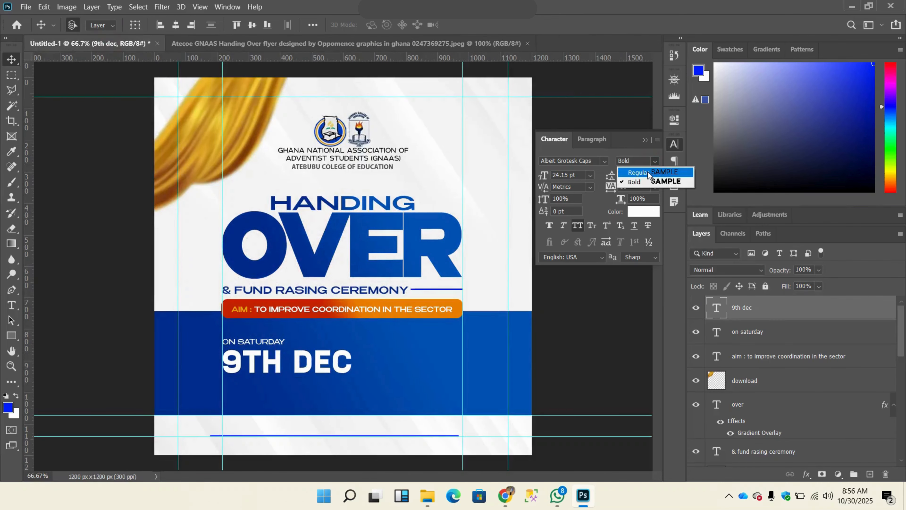
pyautogui.click(637, 173)
pyautogui.moveTo(310, 361); pyautogui.dragTo(301, 363)
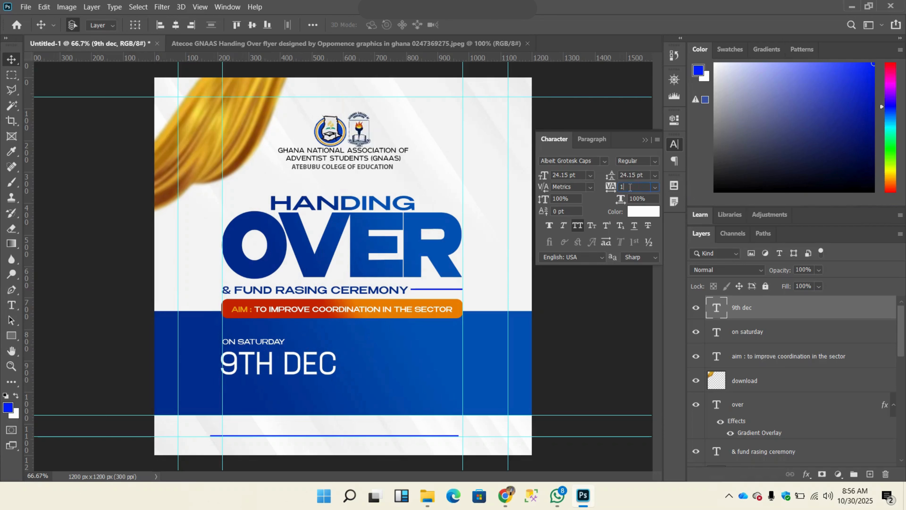
pyautogui.press('Return')
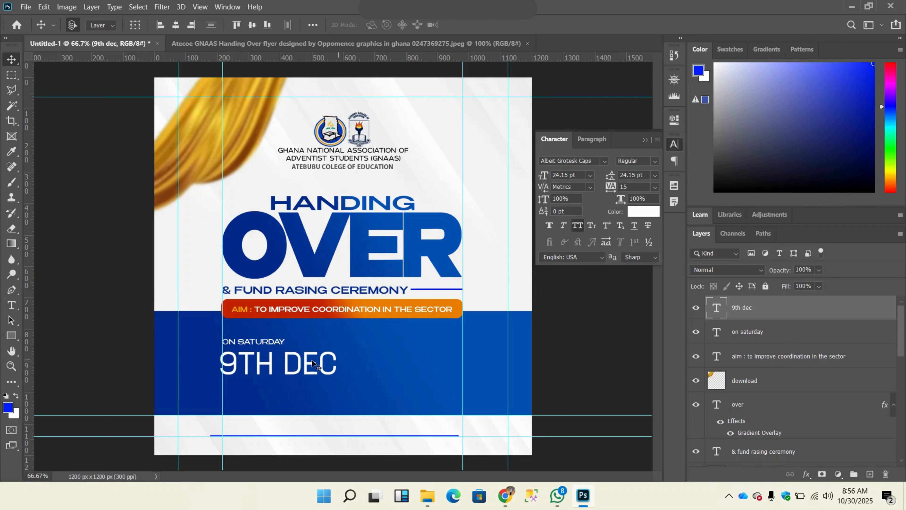
pyautogui.moveTo(313, 361); pyautogui.dragTo(315, 362)
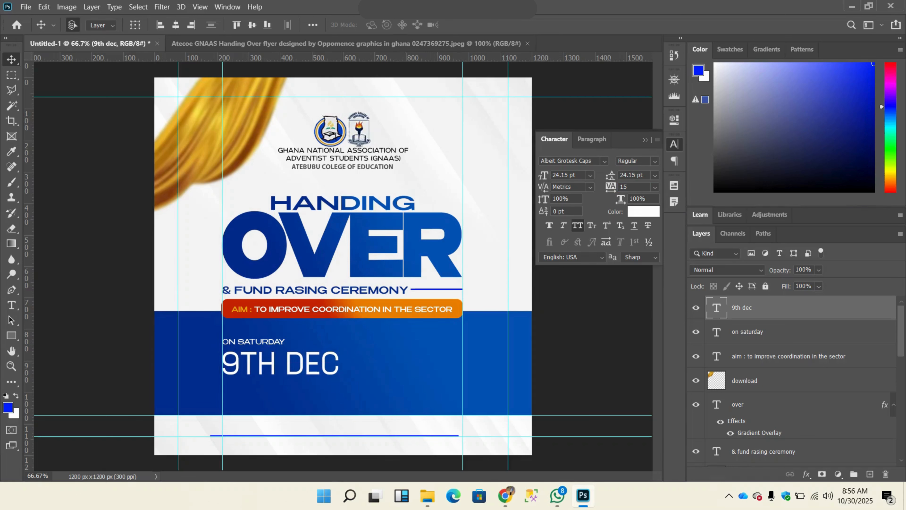
# Step: Set the "9TH DEC" text style to Bold and move its left edge back onto the guide
pyautogui.click(649, 162)
pyautogui.click(653, 164)
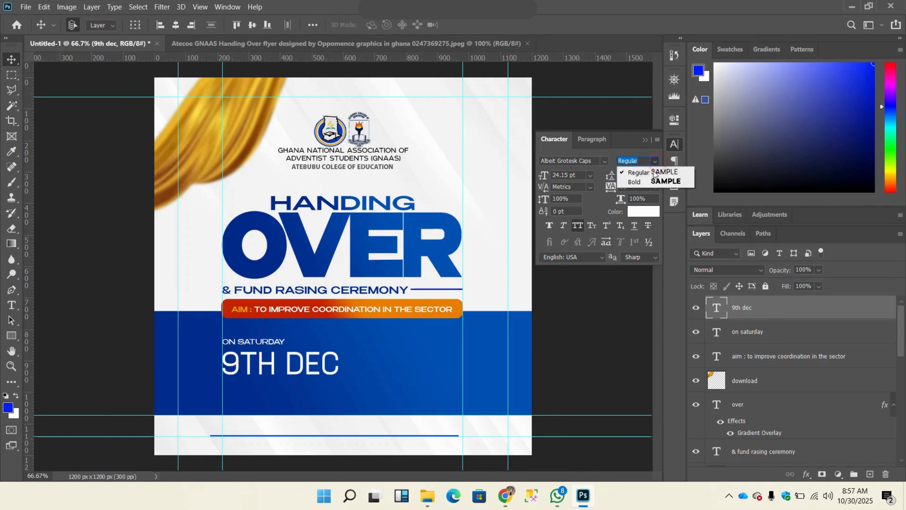
pyautogui.click(647, 185)
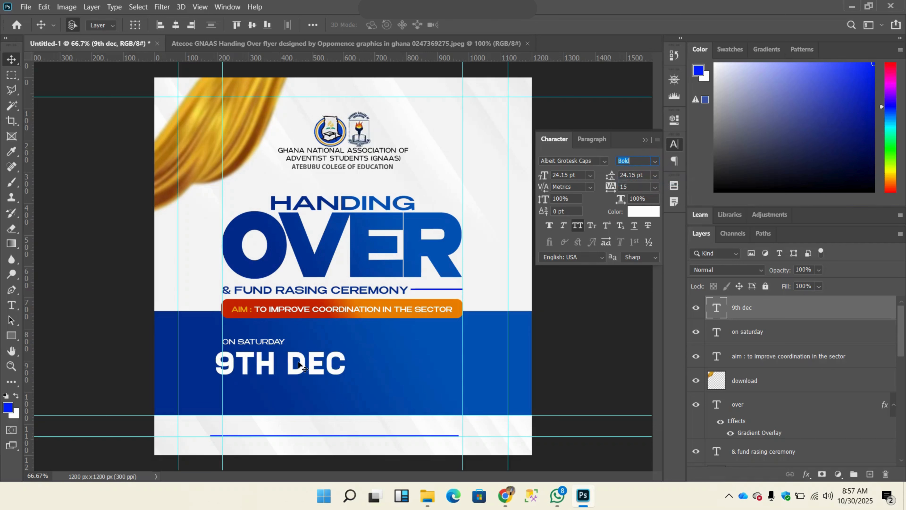
pyautogui.moveTo(307, 366); pyautogui.dragTo(314, 365)
# Step: Check the reference flyer and draw a white-filled vertical divider about 6 × 245 px on the blue band, just right of "9TH DEC"
pyautogui.click(342, 50)
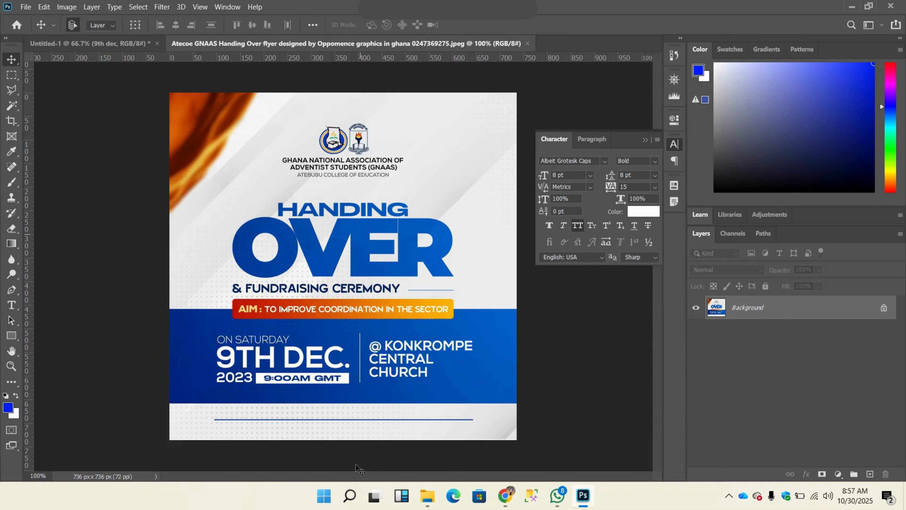
pyautogui.click(89, 44)
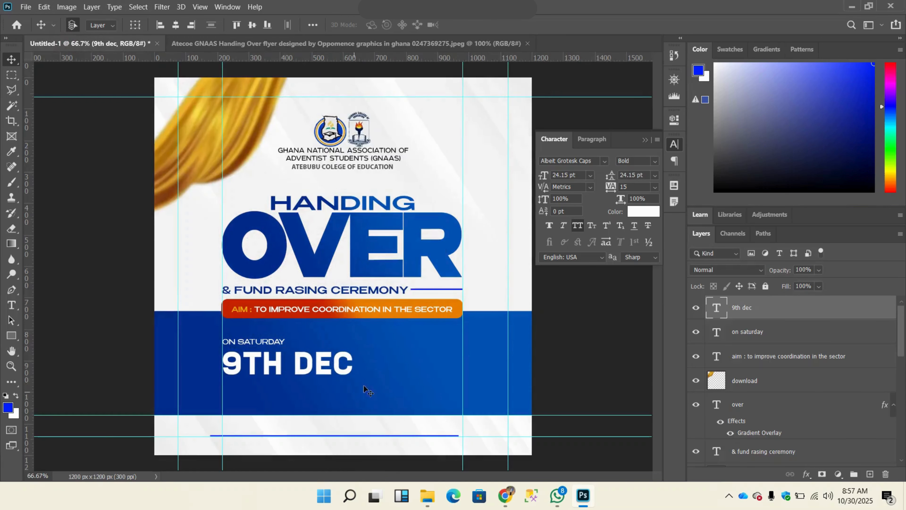
pyautogui.click(11, 335)
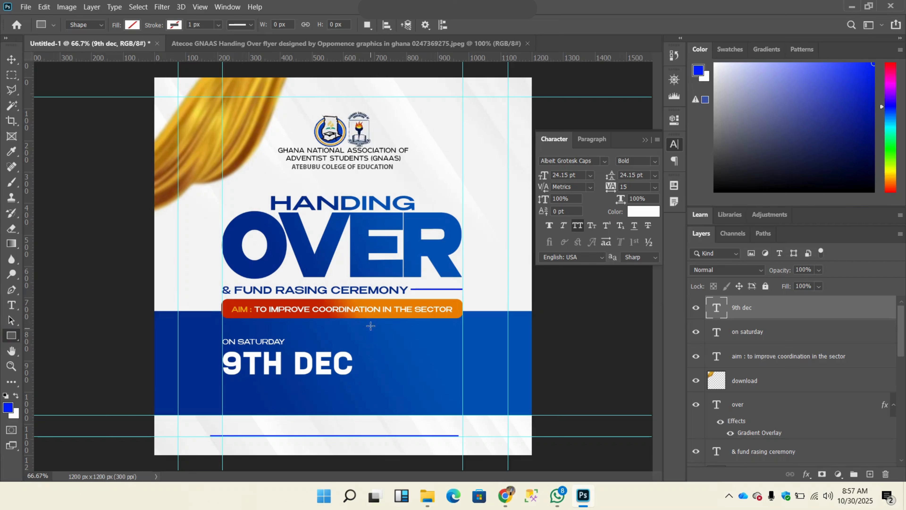
pyautogui.moveTo(370, 326); pyautogui.dragTo(371, 401)
pyautogui.click(132, 25)
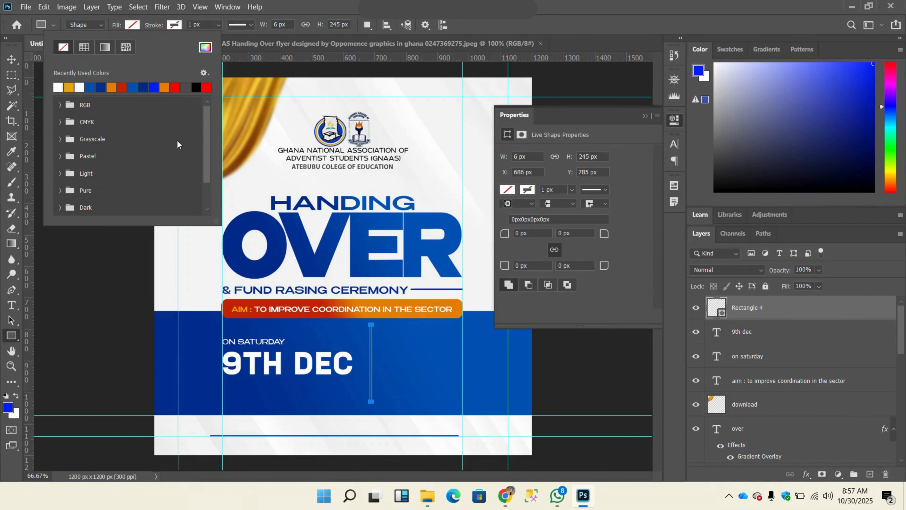
pyautogui.click(59, 87)
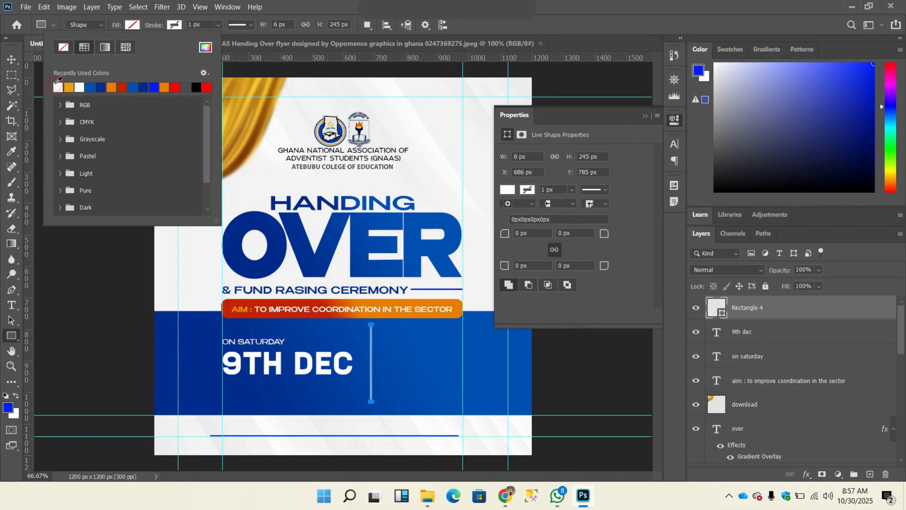
pyautogui.click(175, 28)
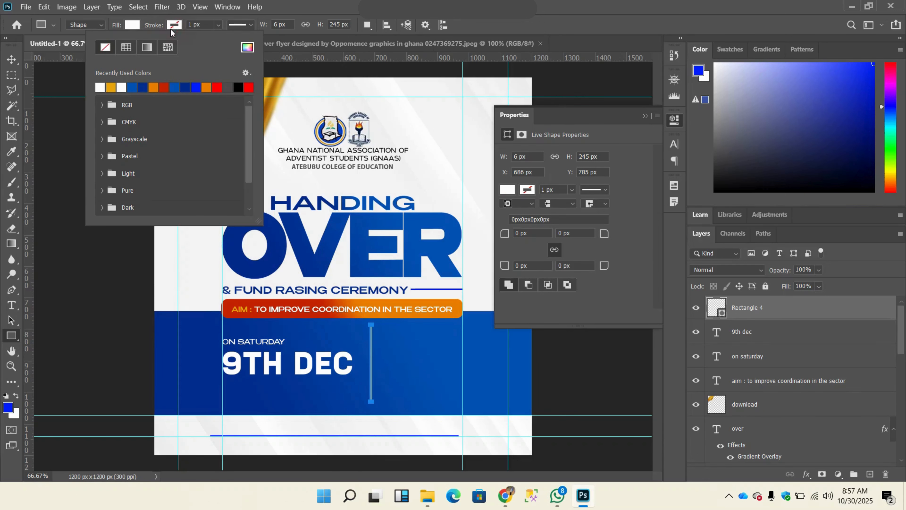
# Step: Nudge the white divider closer to "9TH DEC", to X 672 px, and compare its placement with the reference flyer
pyautogui.click(11, 60)
pyautogui.press('Left')
pyautogui.press('Left')
pyautogui.press('Left')
pyautogui.press('Left')
pyautogui.press('Left')
pyautogui.press('Left')
pyautogui.press('Left')
pyautogui.press('Left')
pyautogui.press('Left')
pyautogui.press('Left')
pyautogui.press('Left')
pyautogui.press('Left')
pyautogui.press('Left')
pyautogui.press('Left')
pyautogui.press('Left')
pyautogui.press('Left')
pyautogui.press('Left')
pyautogui.press('Left')
pyautogui.press('Left')
pyautogui.press('Left')
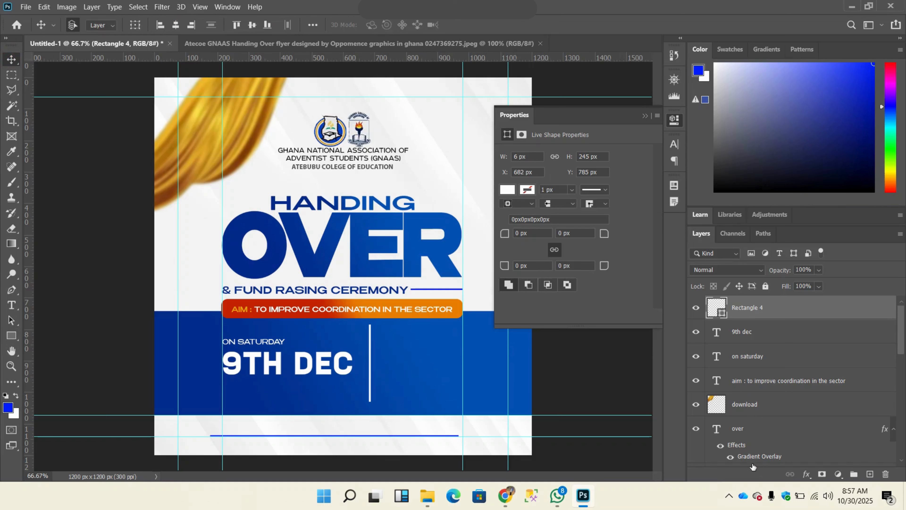
pyautogui.press('Right')
pyautogui.press('Right')
pyautogui.press('Right')
pyautogui.press('Right')
pyautogui.press('Right')
pyautogui.press('Right')
pyautogui.press('Right')
pyautogui.press('Right')
pyautogui.click(398, 48)
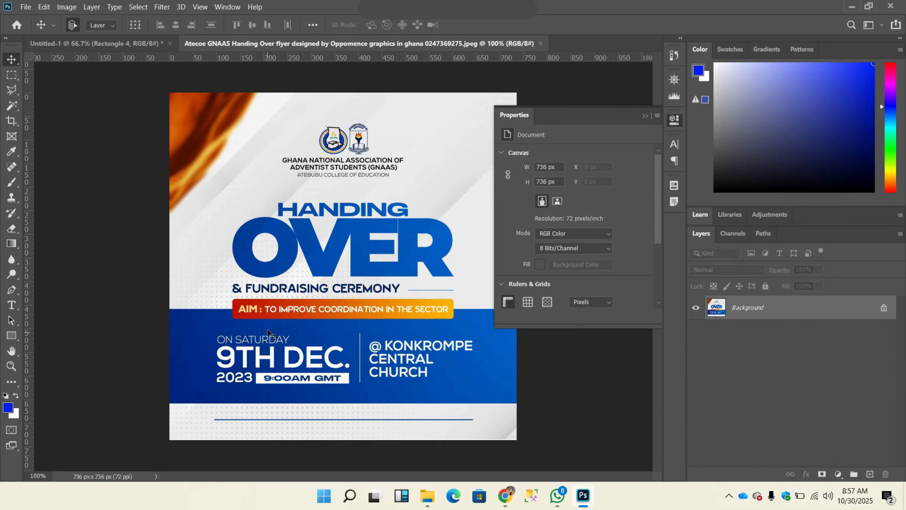
pyautogui.click(81, 45)
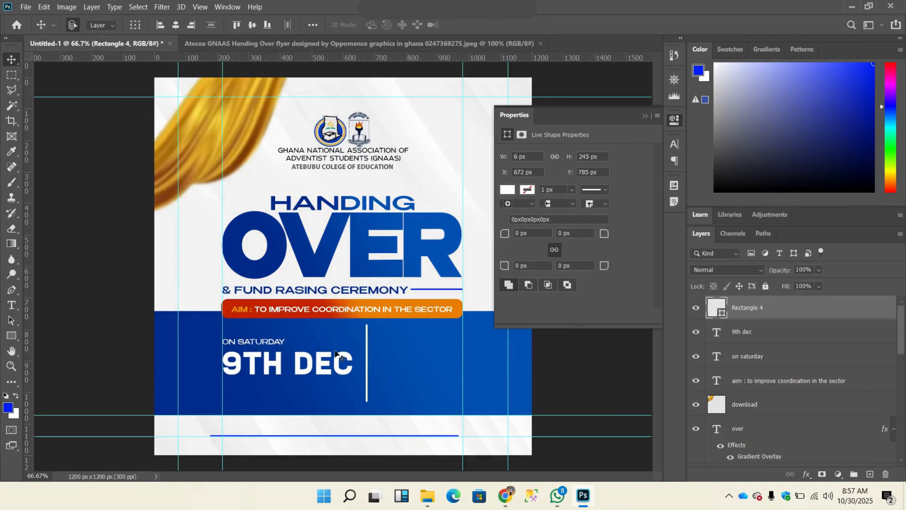
# Step: Duplicate the "ON SATURDAY" text below "9TH DEC" and change the copy's wording to "2025"
pyautogui.click(276, 342)
pyautogui.moveTo(276, 342); pyautogui.dragTo(278, 389)
pyautogui.press('t')
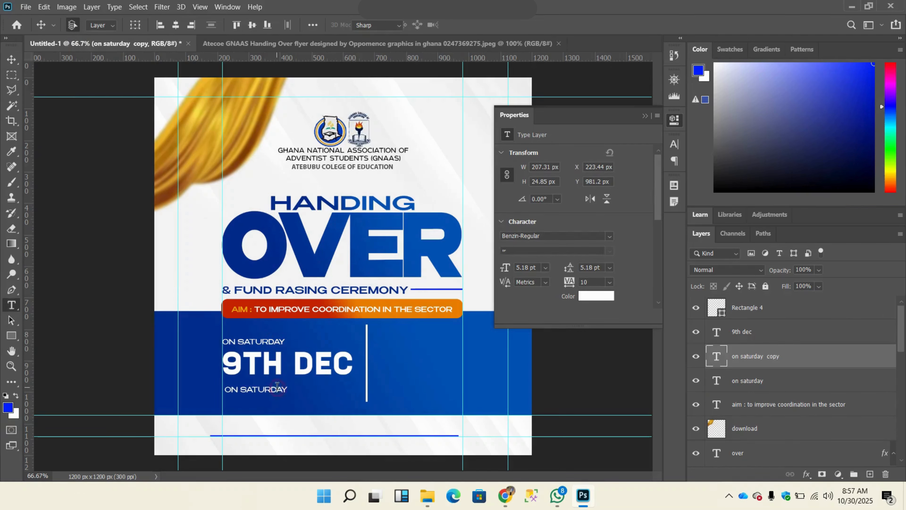
pyautogui.click(277, 387)
pyautogui.hotkey('ctrl', 'a')
pyautogui.write('2025')
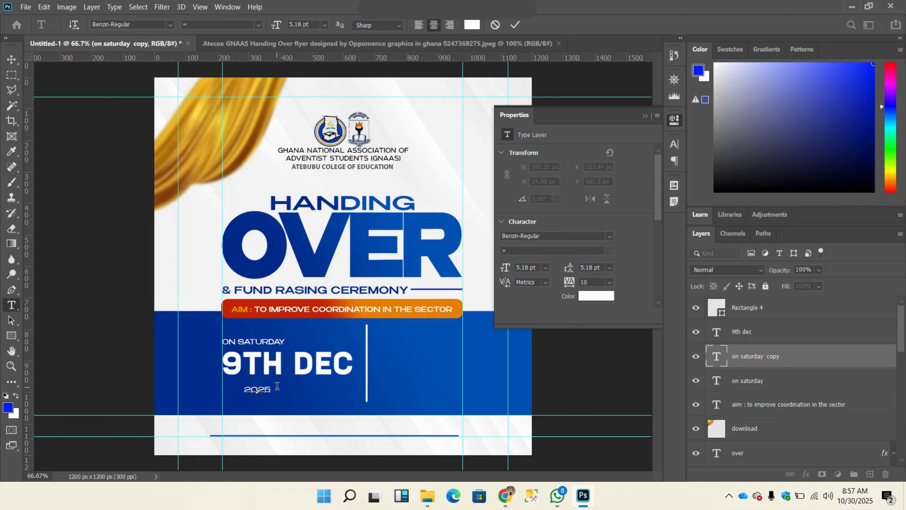
pyautogui.click(514, 25)
pyautogui.press('v')
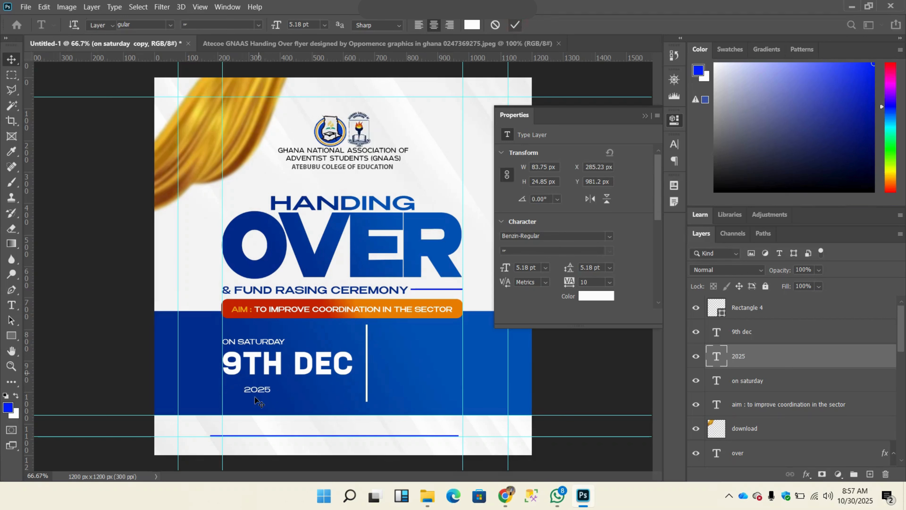
# Step: Scale the "2025" text to about 138%, align it with the left guide just below "9TH DEC", and check it against the reference flyer
pyautogui.moveTo(262, 389)
pyautogui.mouseDown()
pyautogui.moveTo(271, 366)
pyautogui.moveTo(242, 390)
pyautogui.moveTo(281, 382)
pyautogui.moveTo(262, 395)
pyautogui.mouseUp()
pyautogui.hotkey('ctrl', 't')
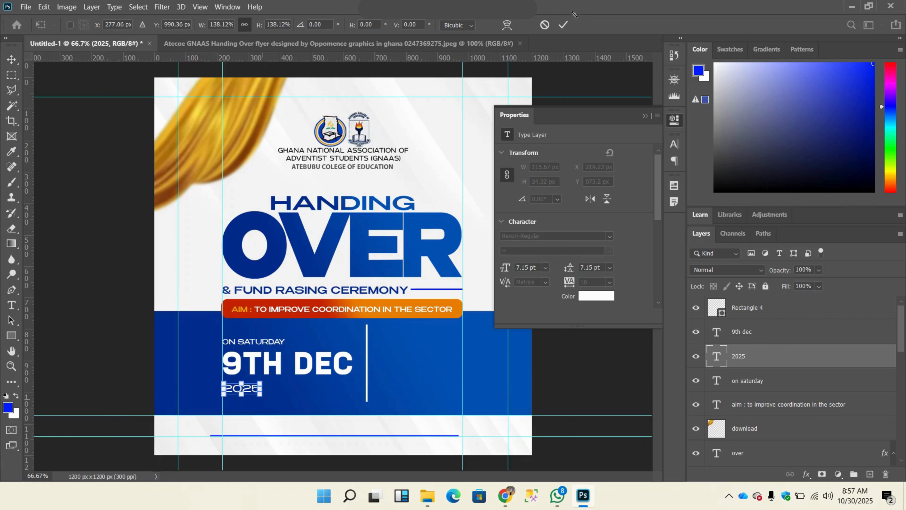
pyautogui.press('Escape')
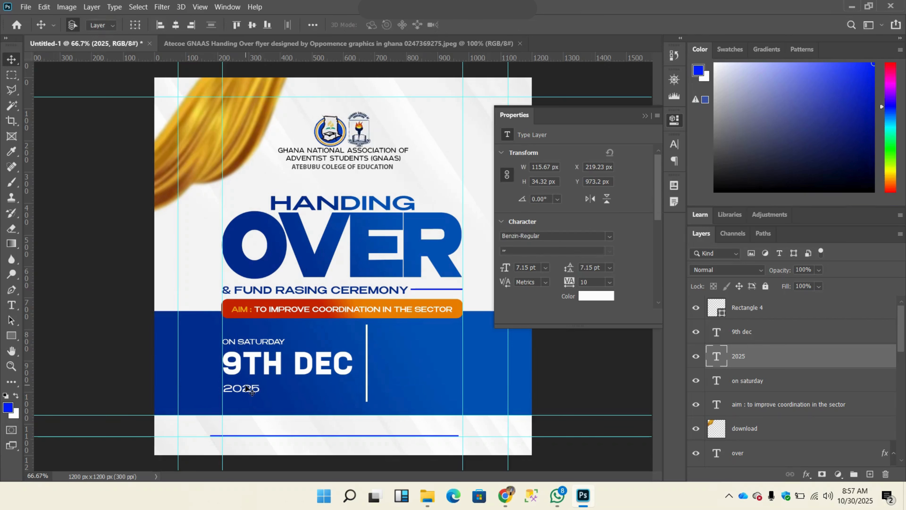
pyautogui.moveTo(245, 385); pyautogui.dragTo(245, 383)
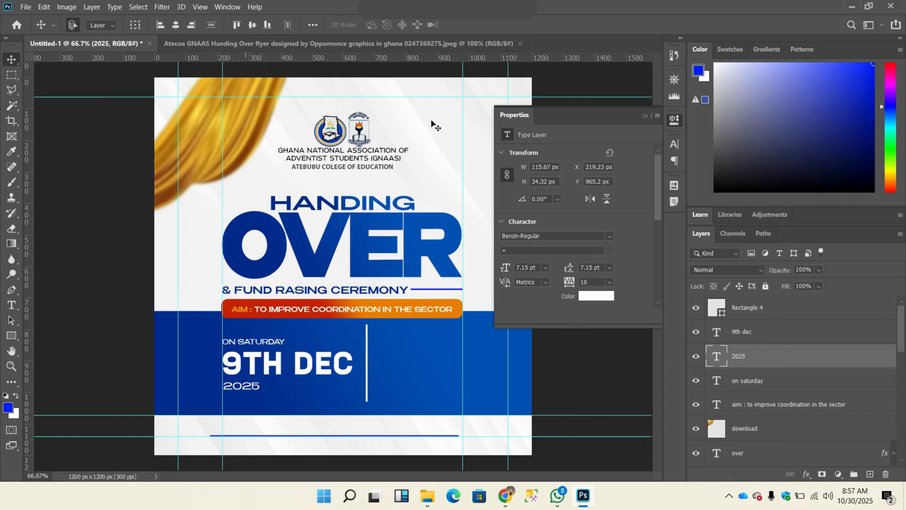
pyautogui.click(398, 42)
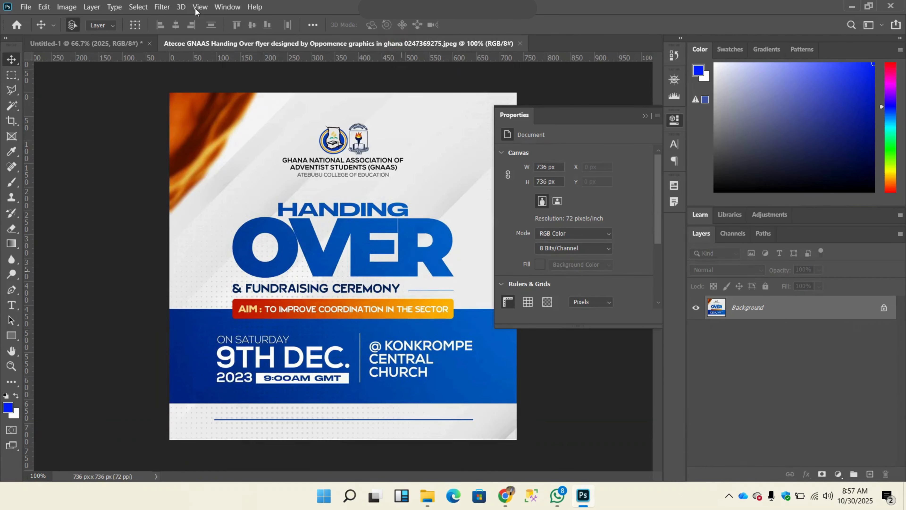
pyautogui.click(96, 43)
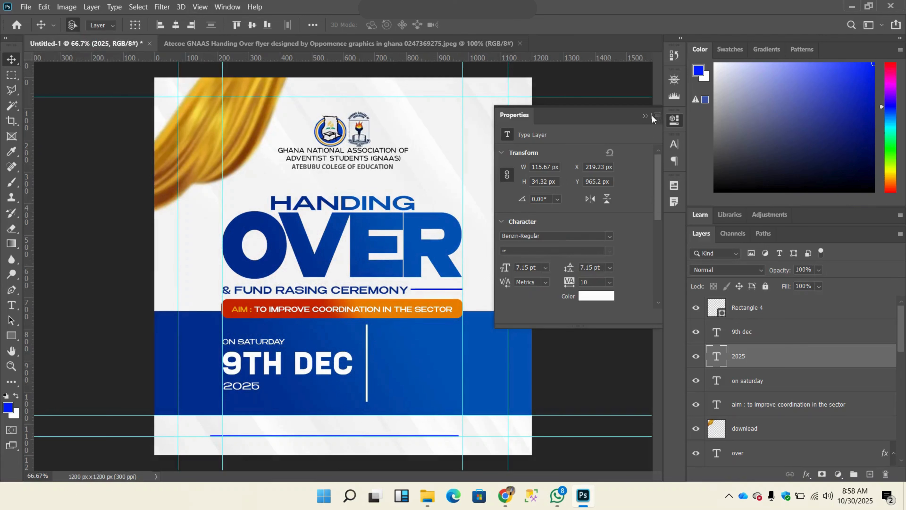
pyautogui.click(650, 117)
pyautogui.hotkey('ctrl', '-')
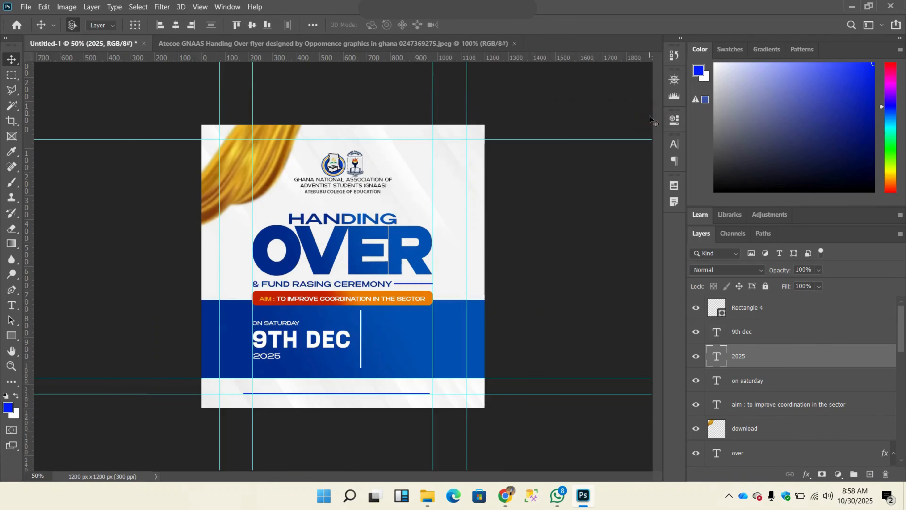
pyautogui.click(481, 112)
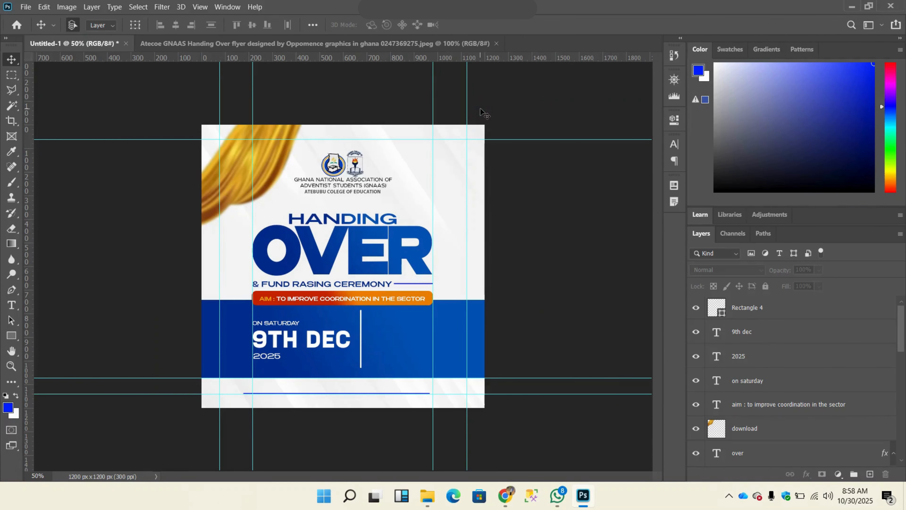